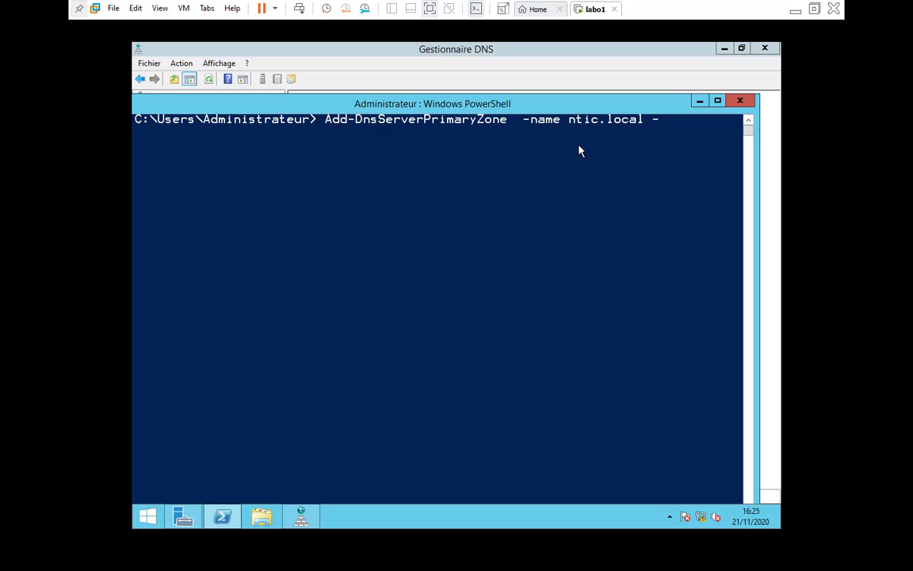
Step: Complete the Add-DnsServerPrimaryZone command for ntic.local with the zone file ntic.local.dns and run it
type("zonefi")
key("Tab")
type("ntic")
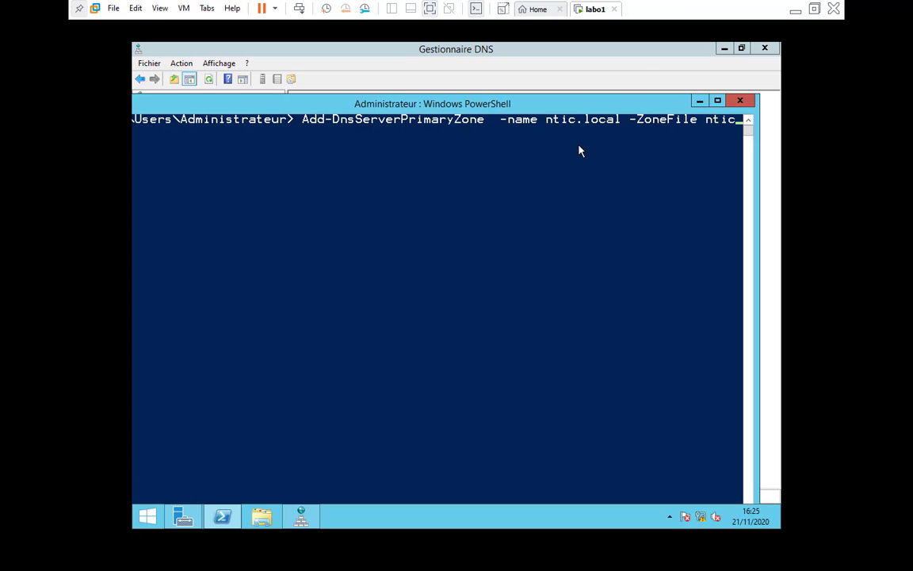
type(".loca")
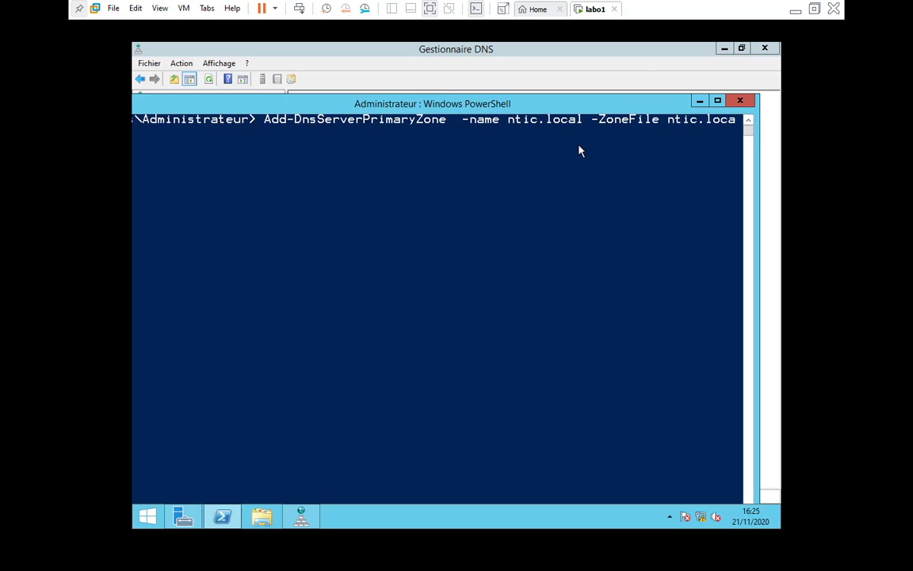
type("l.d")
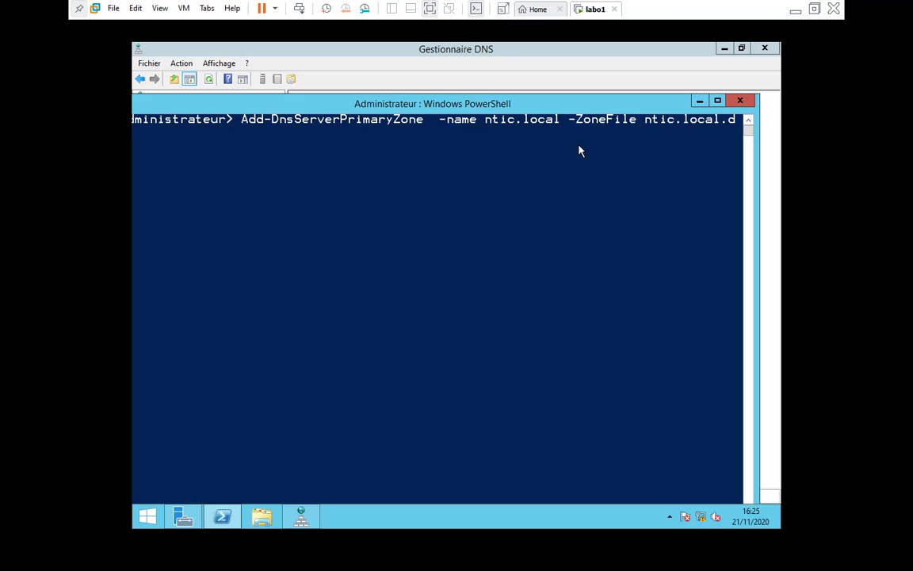
type("ns")
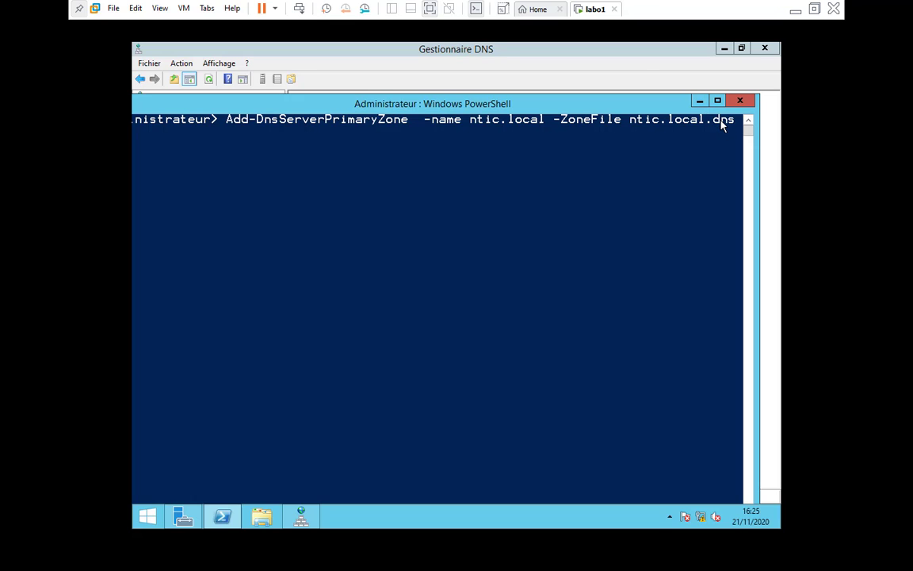
key("Home")
key("Return")
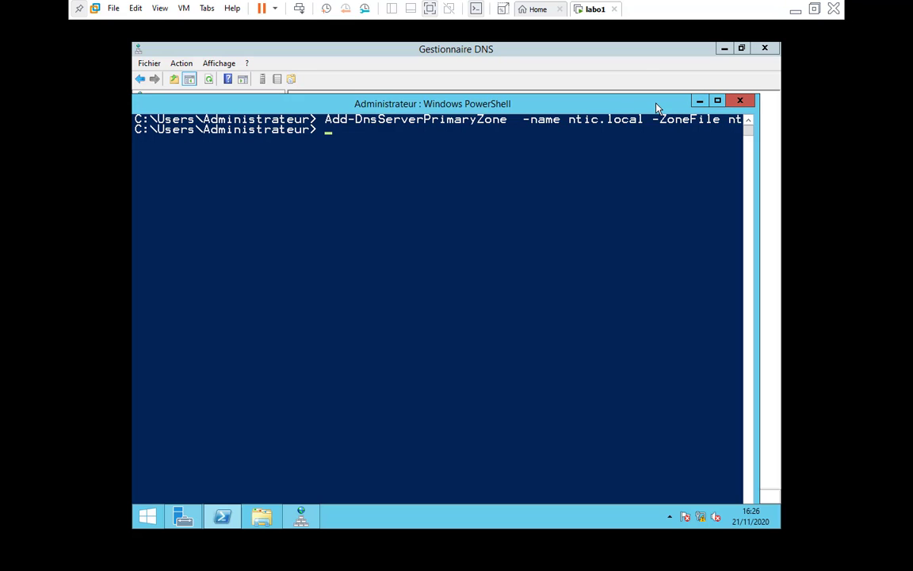
Step: Refresh the forward lookup zones in DNS Manager, examine the records of ntic.local, and view the reverse lookup zones
left_click_drag(656, 106, 668, 292)
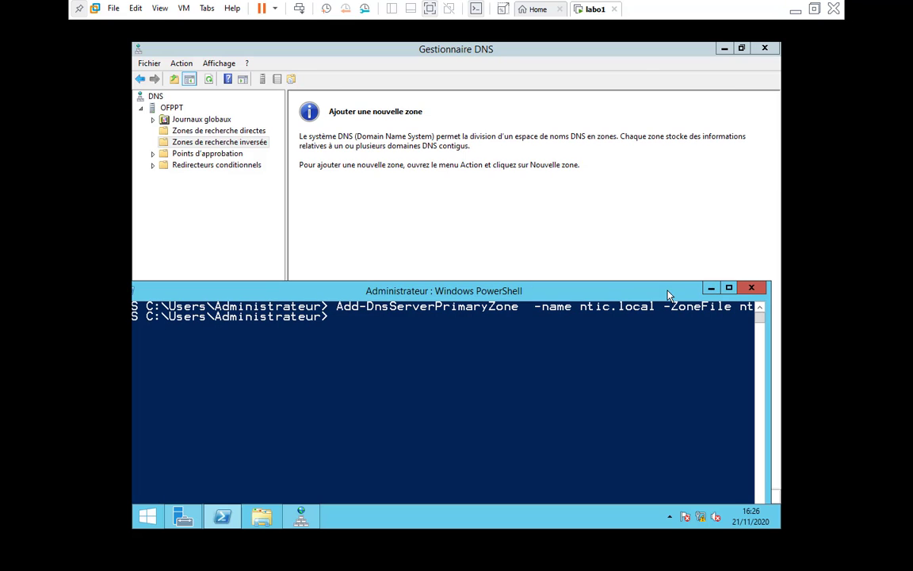
left_click(207, 81)
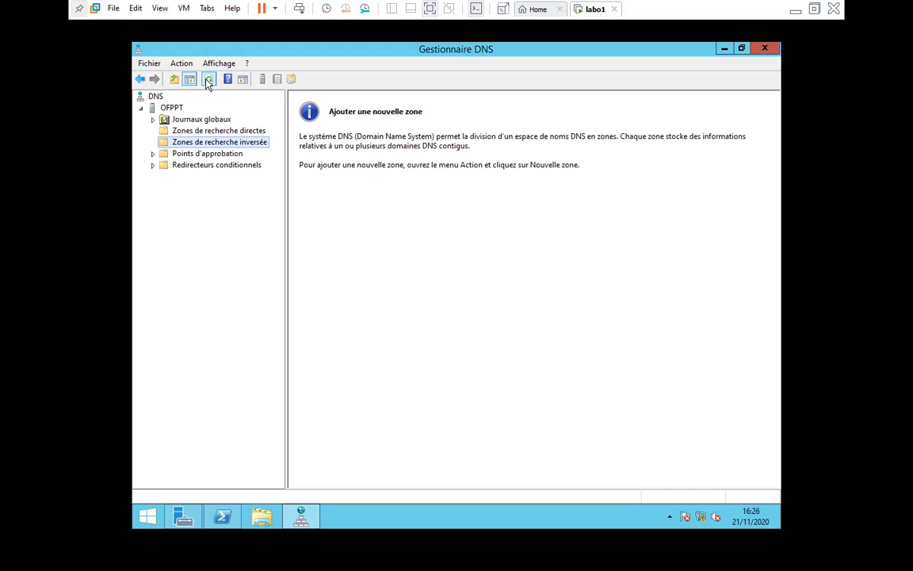
left_click(156, 130)
left_click(208, 80)
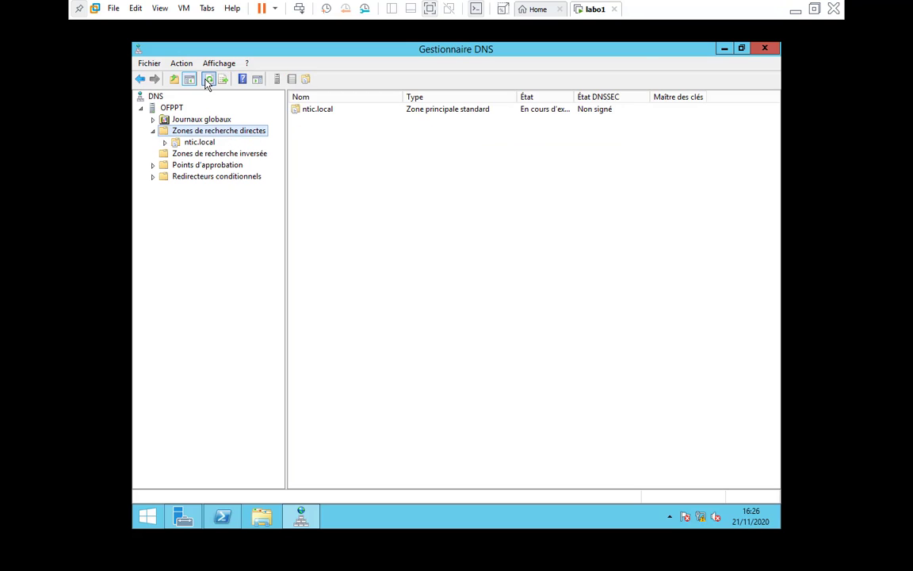
left_click(185, 143)
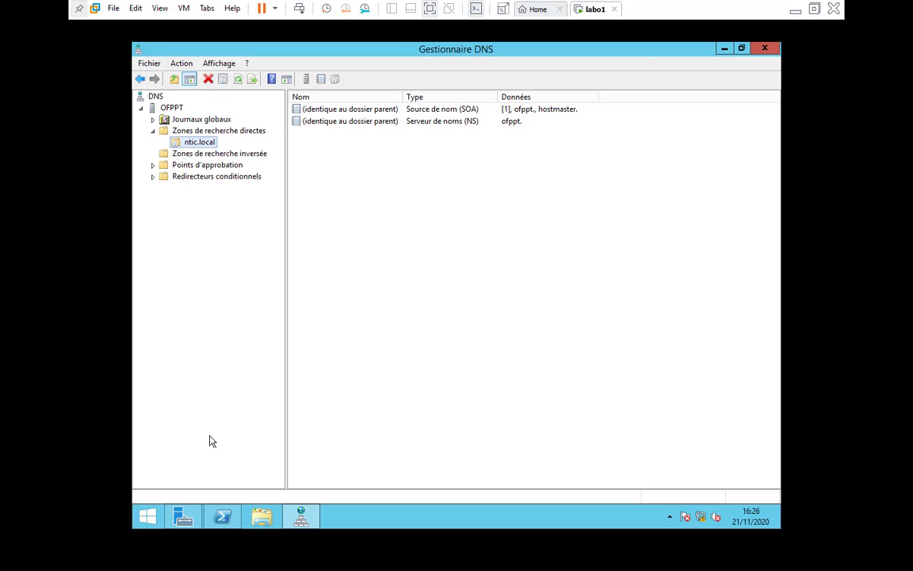
left_click(211, 156)
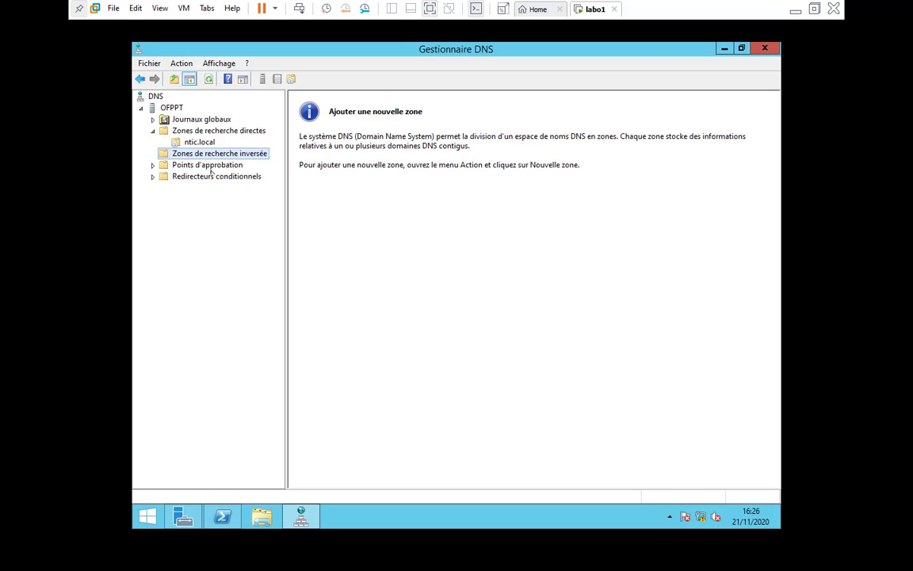
Step: Switch back to PowerShell and begin a new Add-DnsServerPrimaryZone command
mouse_move(222, 516)
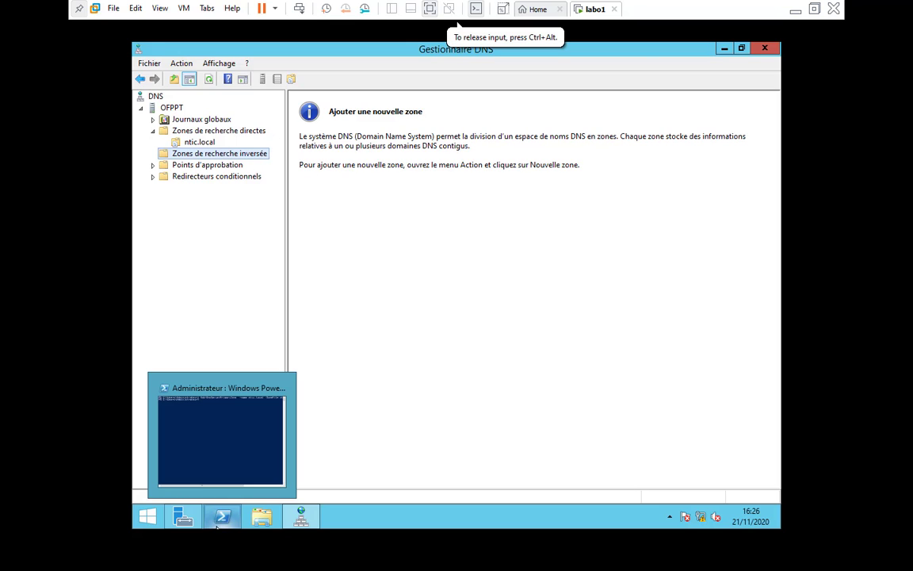
left_click(265, 431)
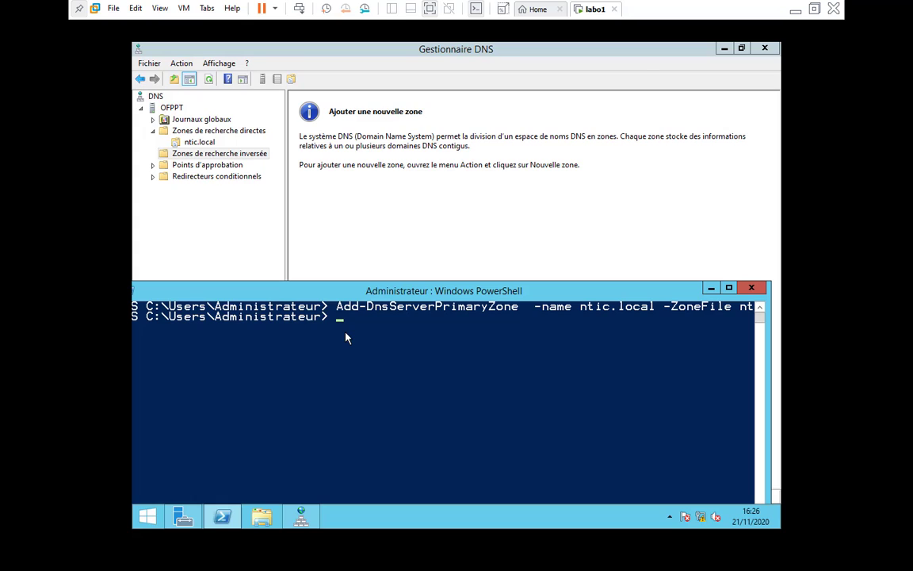
left_click_drag(342, 298, 330, 207)
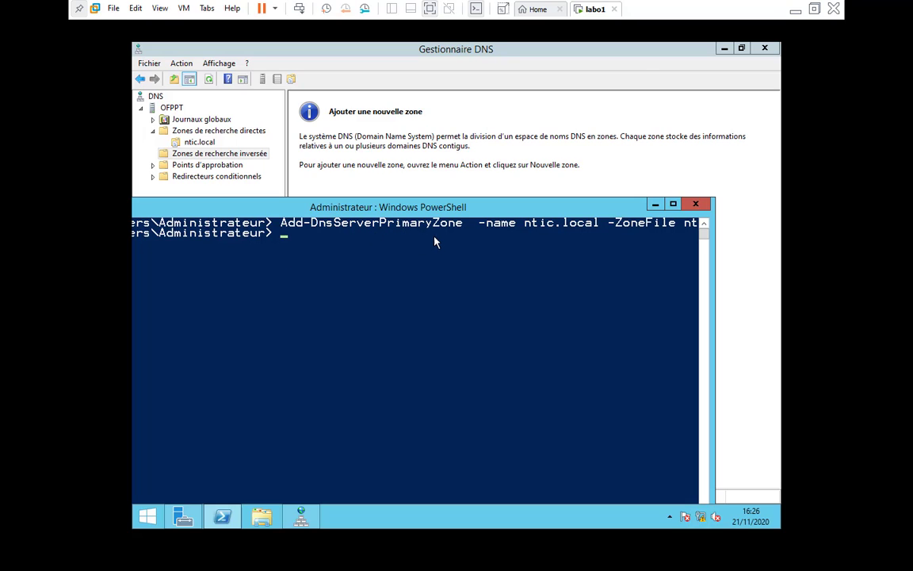
type("Add-DnsS")
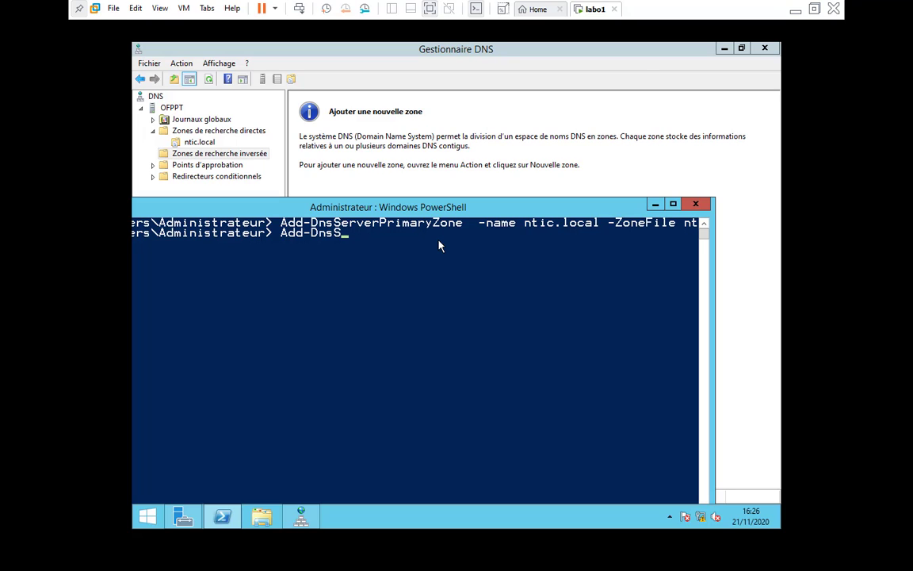
type("er")
key("Tab")
key("Tab")
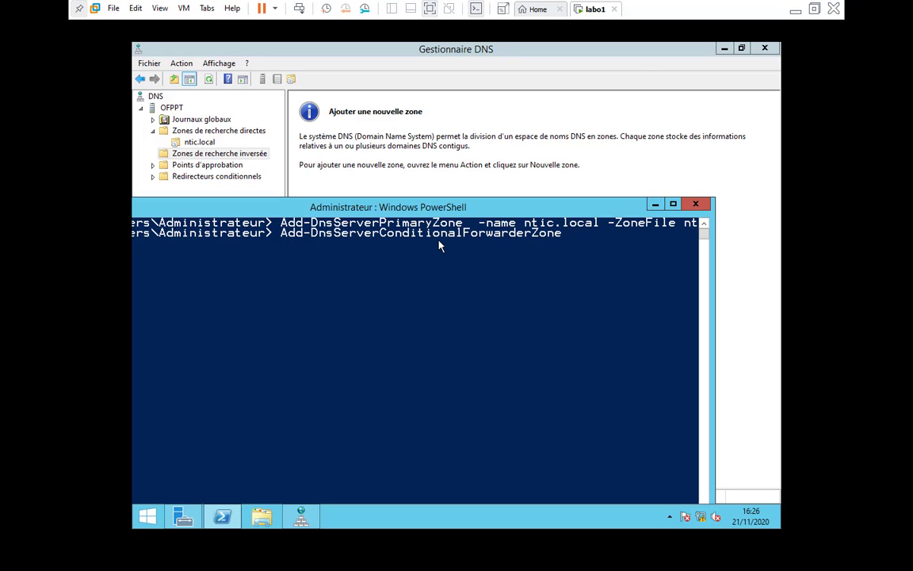
key("BackSpace")
key("BackSpace")
key("BackSpace")
key("BackSpace")
key("BackSpace")
key("BackSpace")
key("BackSpace")
key("BackSpace")
key("BackSpace")
key("BackSpace")
key("BackSpace")
key("BackSpace")
key("BackSpace")
key("BackSpace")
key("BackSpace")
key("BackSpace")
key("BackSpace")
key("BackSpace")
key("BackSpace")
key("BackSpace")
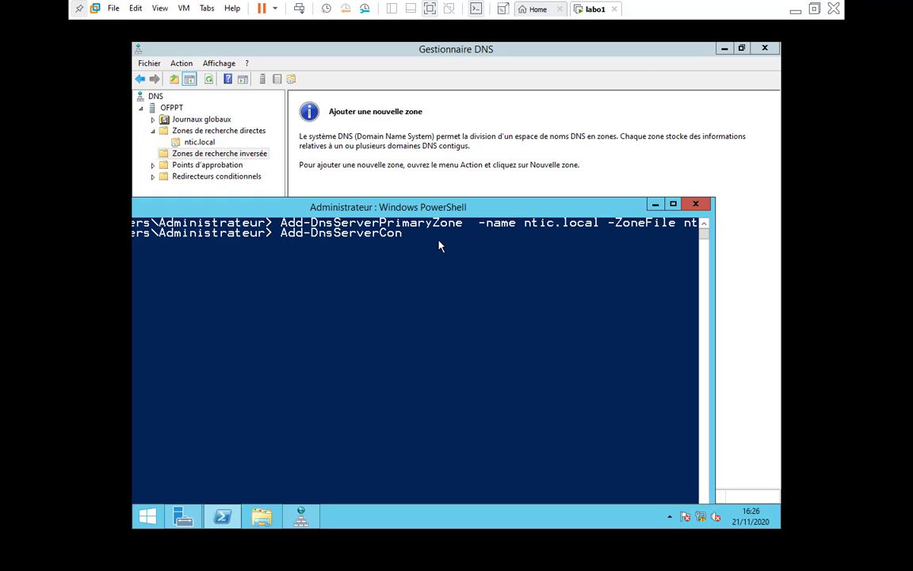
key("BackSpace")
key("BackSpace")
key("BackSpace")
type("PrimaryZone")
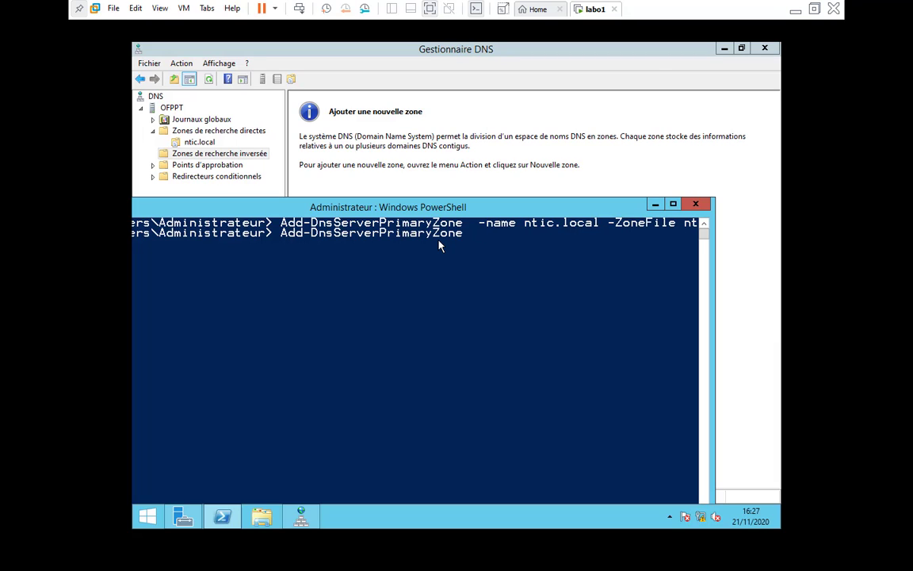
Step: Add the -NetworkId parameter with 192.168.1.0/24 and the -ZoneFile parameter name to the command
type("-networki")
key("Tab")
type("192.16")
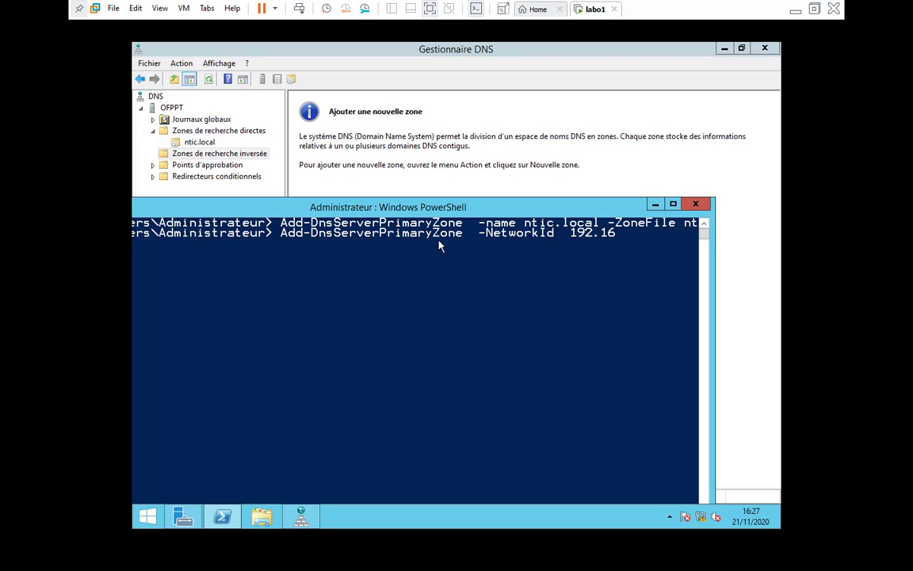
type("8.1.0/24")
type("-zone")
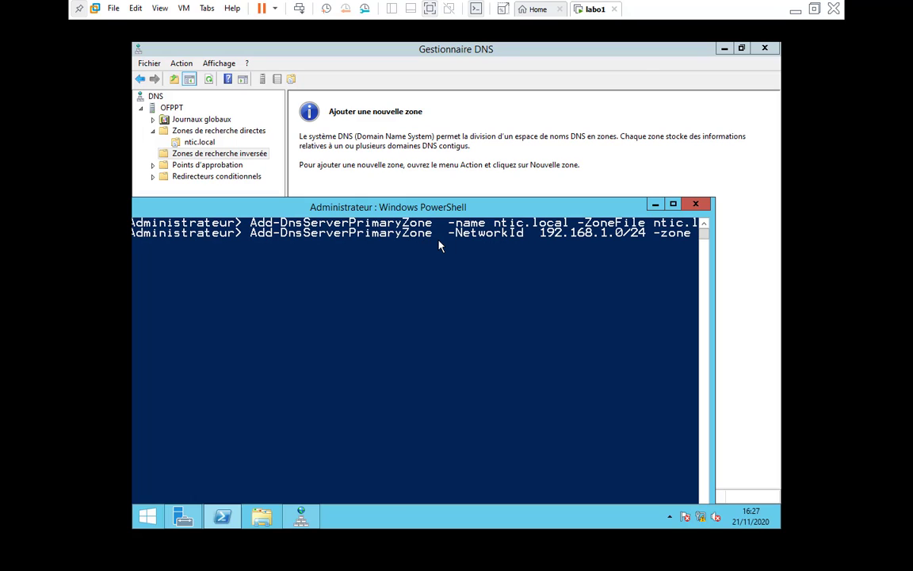
type("file")
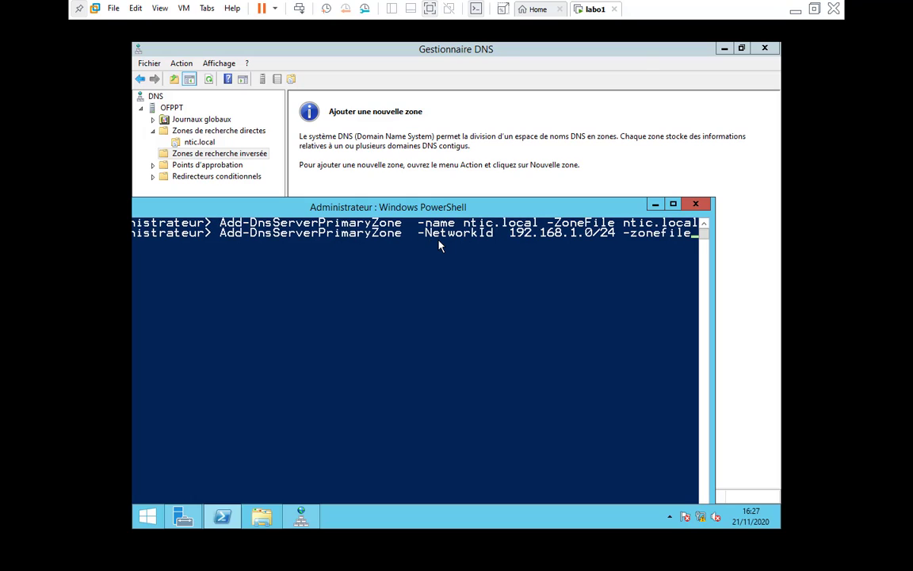
key("Tab")
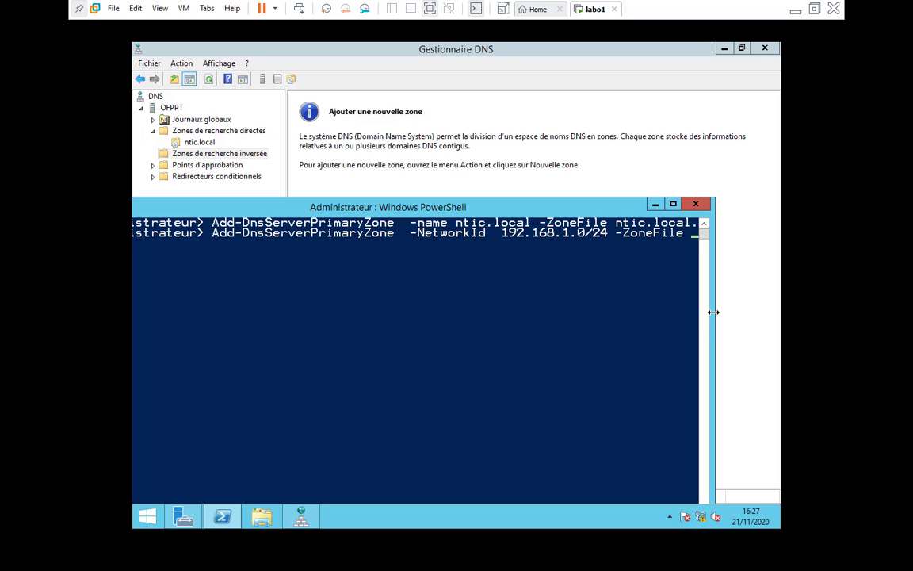
Step: Maximize the PowerShell window, give 1.168.192.in-addr.arpa.dns as the zone file, and run the command to create the reverse lookup zone
left_click_drag(711, 309, 779, 311)
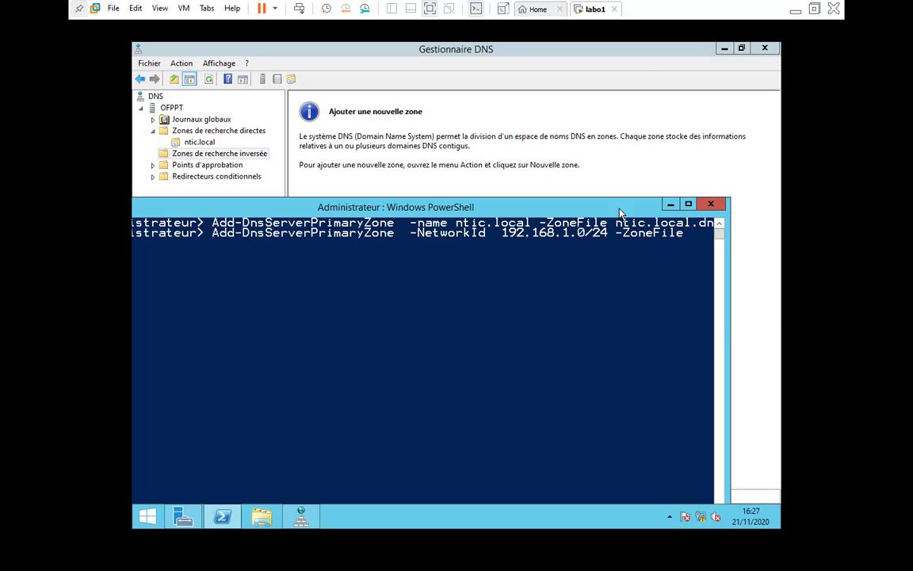
left_click_drag(620, 206, 603, 186)
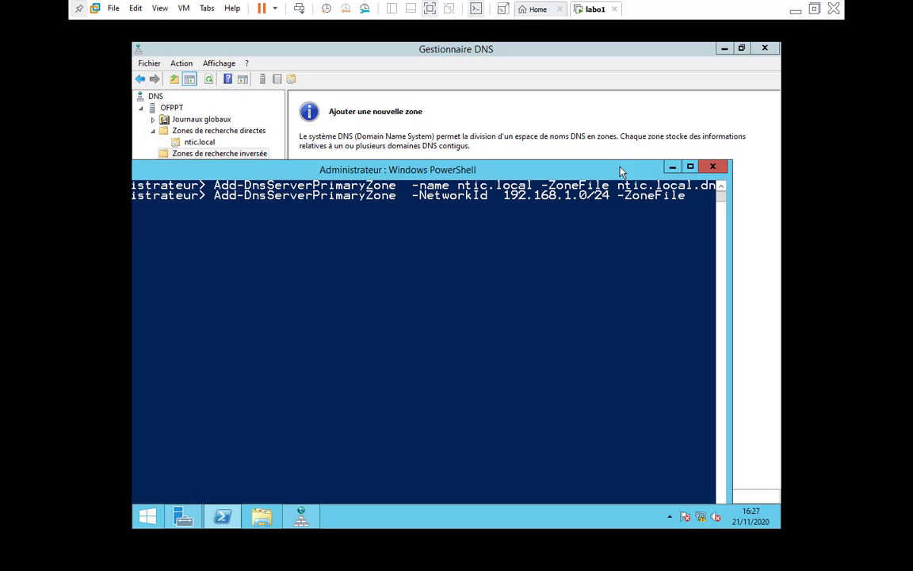
double_click(607, 184)
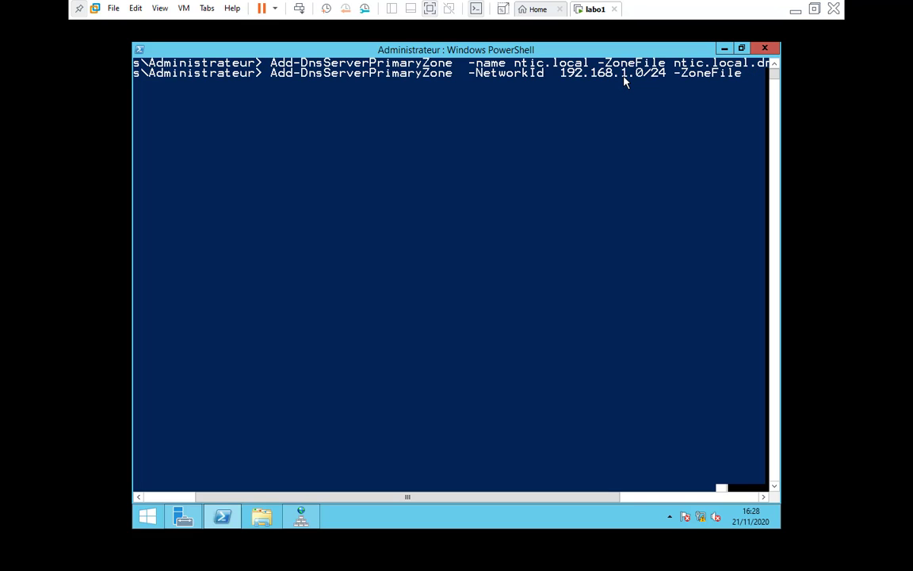
type("1")
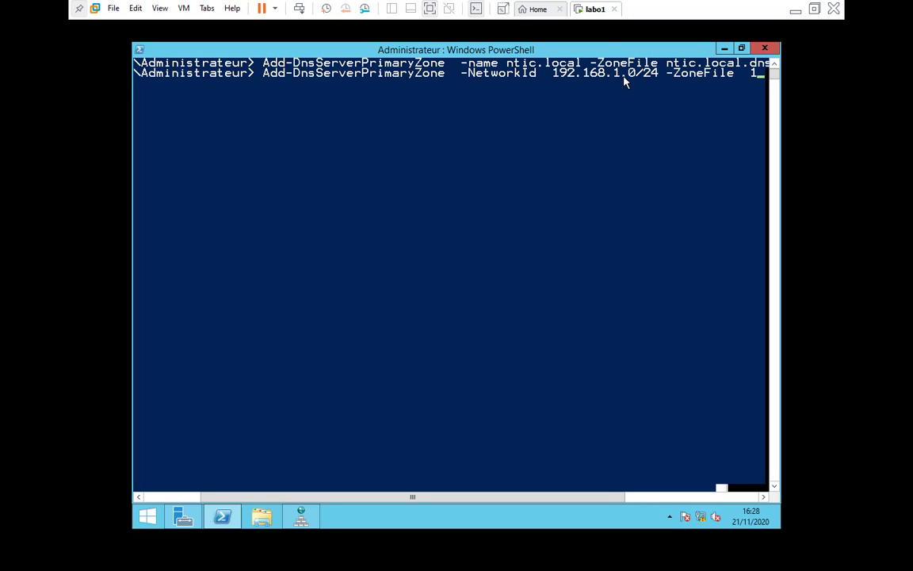
type(".16")
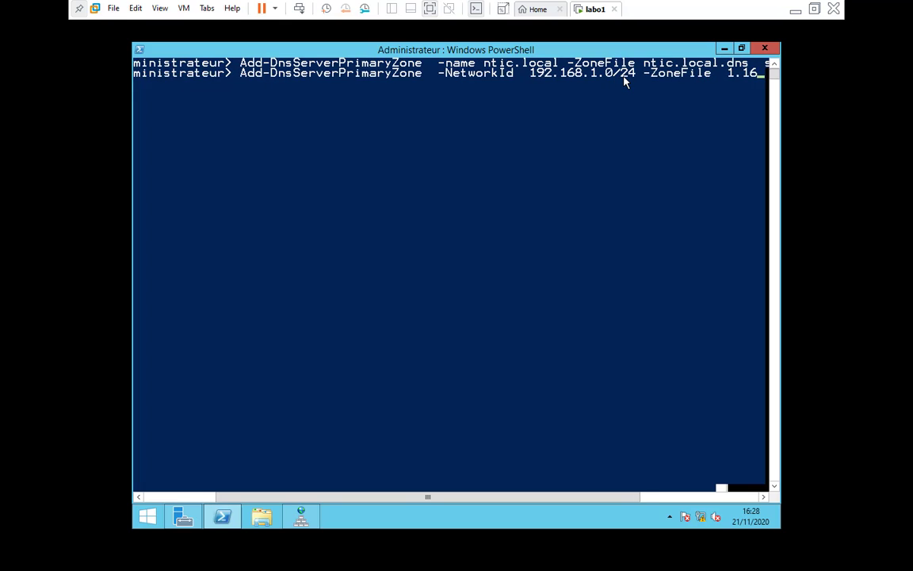
type("8.")
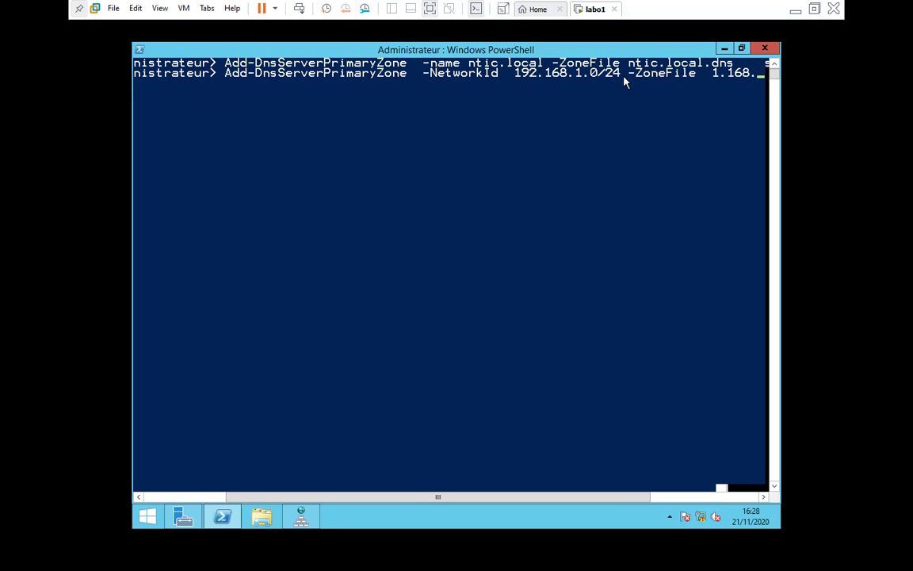
type("192")
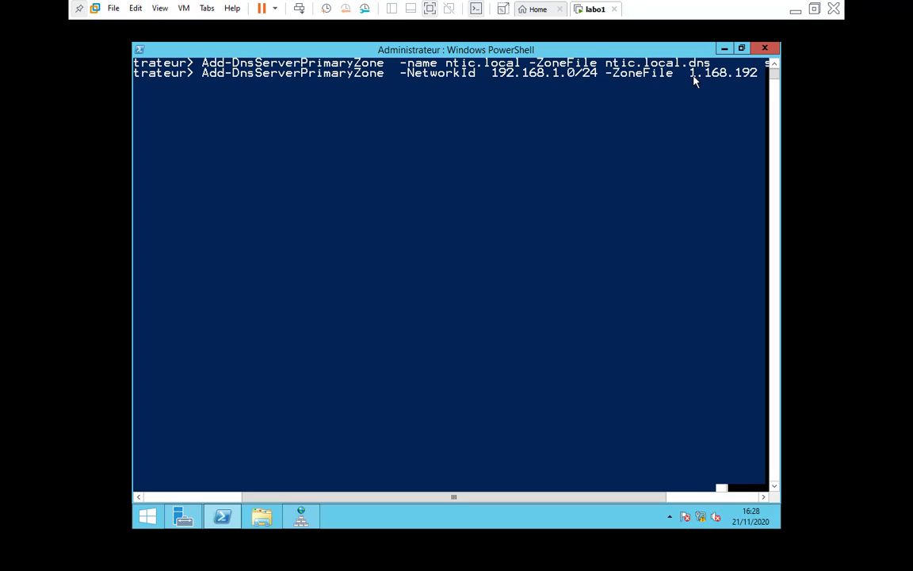
type(".")
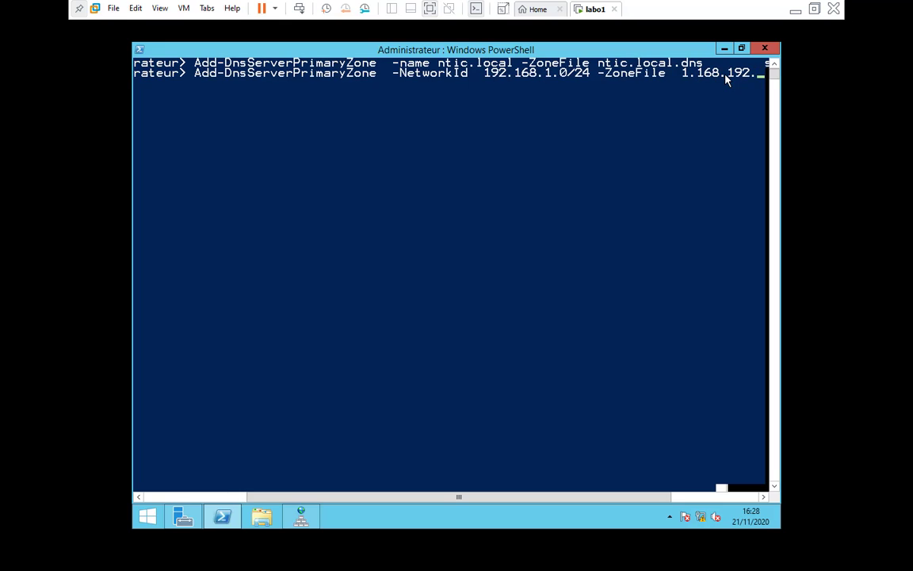
type("in")
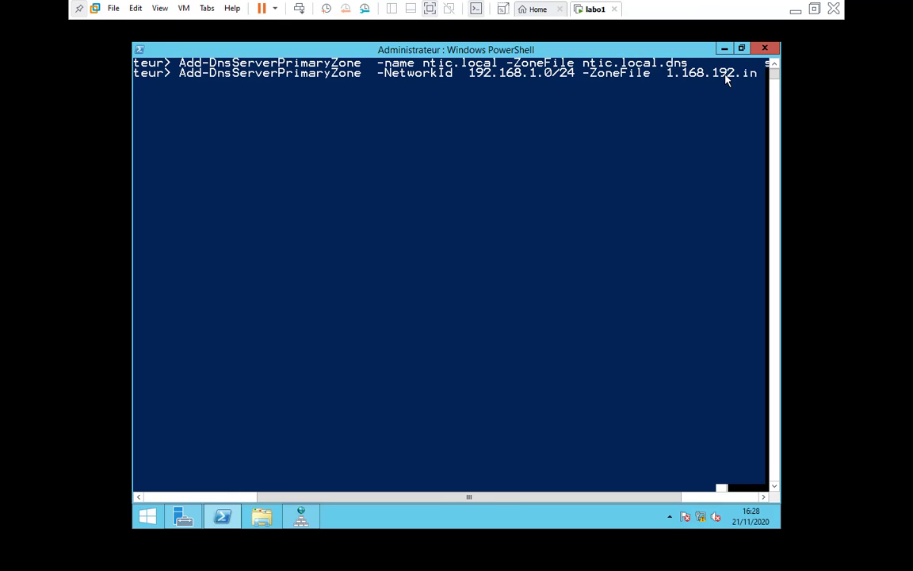
type("-addr")
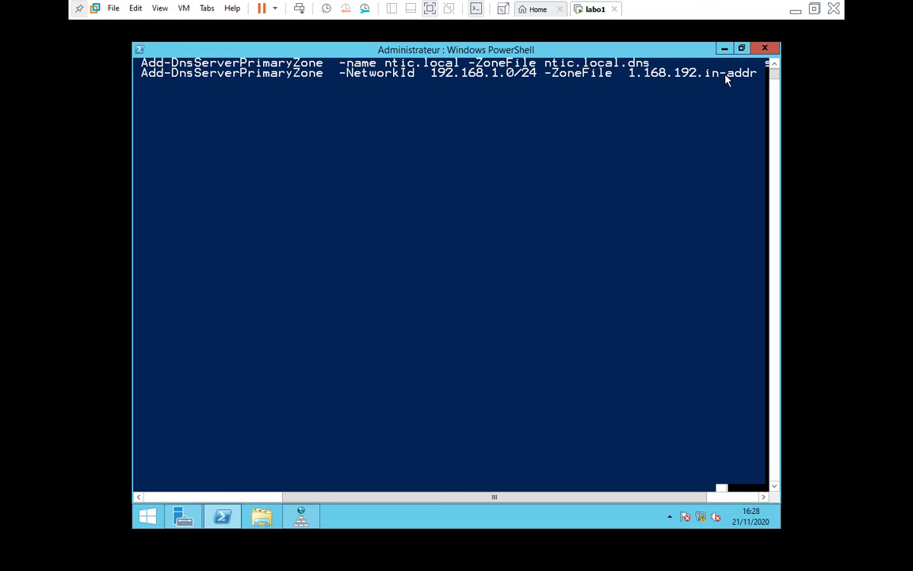
type(".arpa")
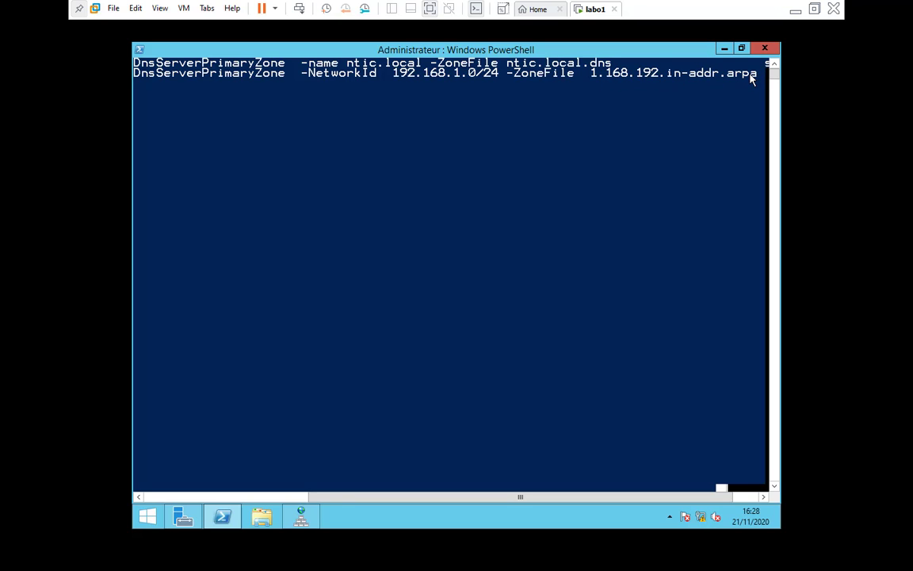
type(".")
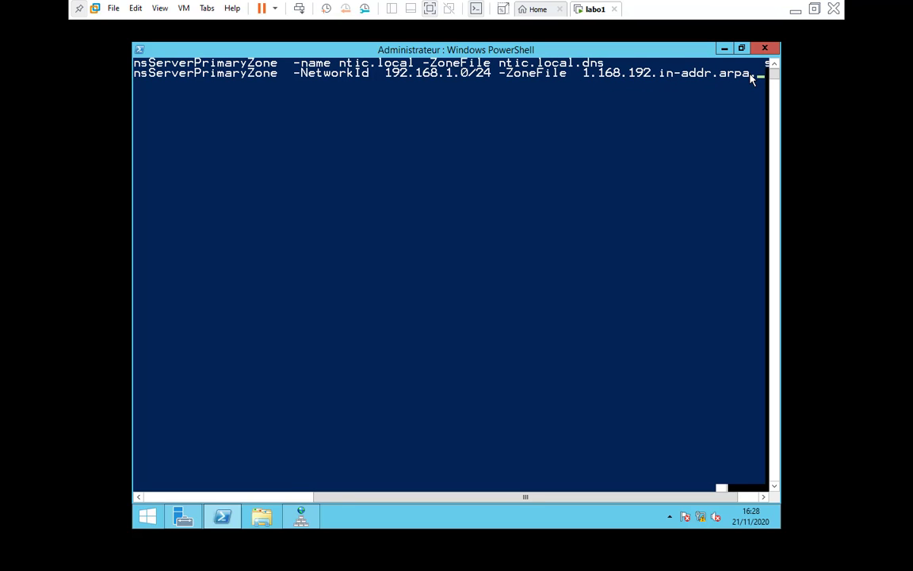
type("dn")
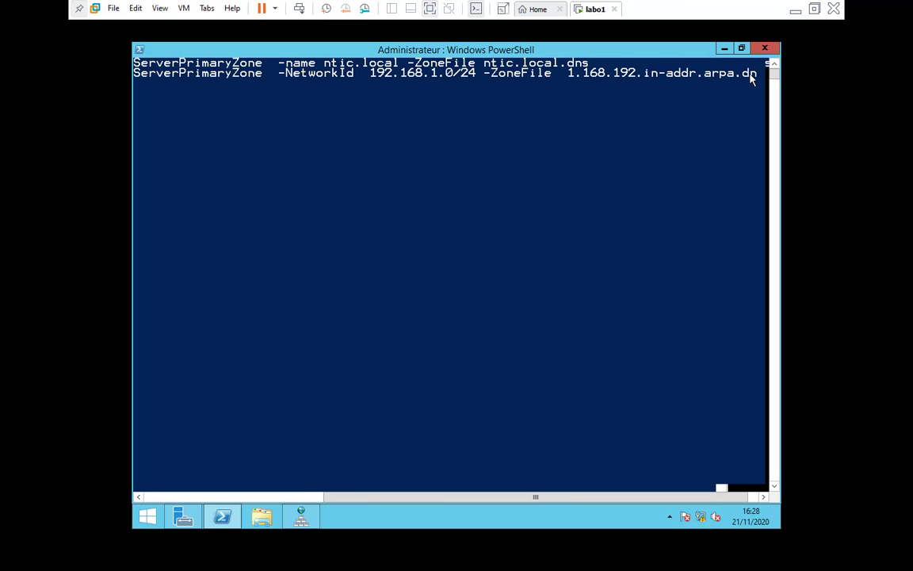
type("s")
key("Return")
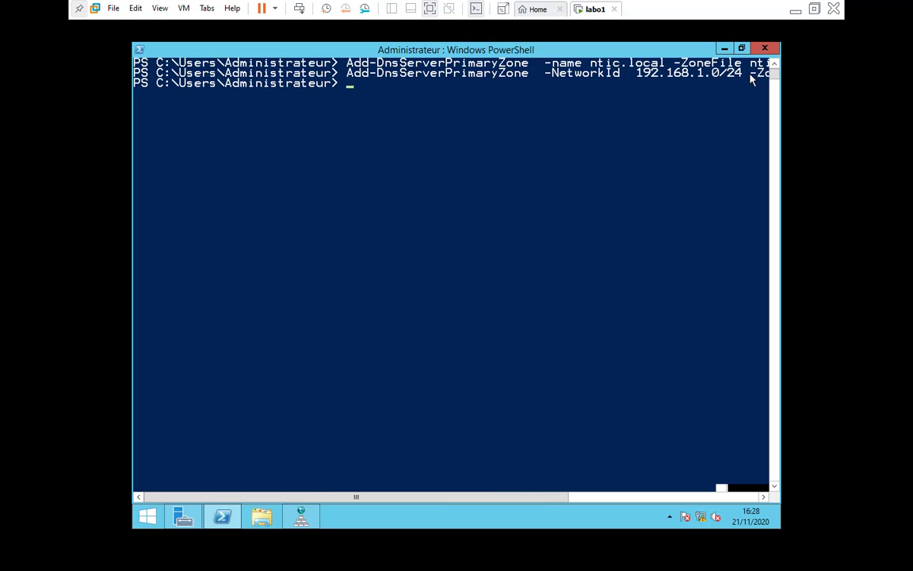
Step: Switch to DNS Manager, refresh the reverse lookup zones, and examine the records of 1.168.192.in-addr.arpa and ntic.local
left_click(726, 49)
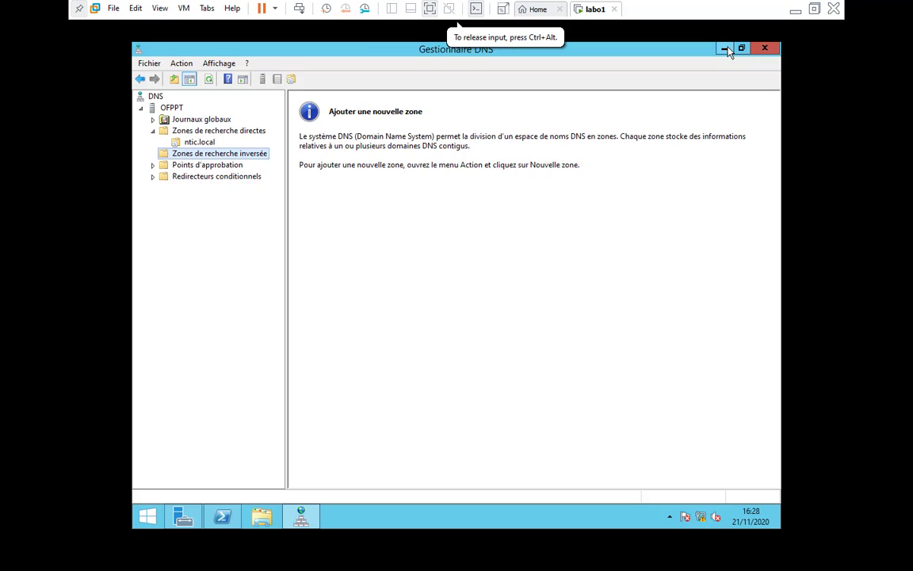
left_click(209, 79)
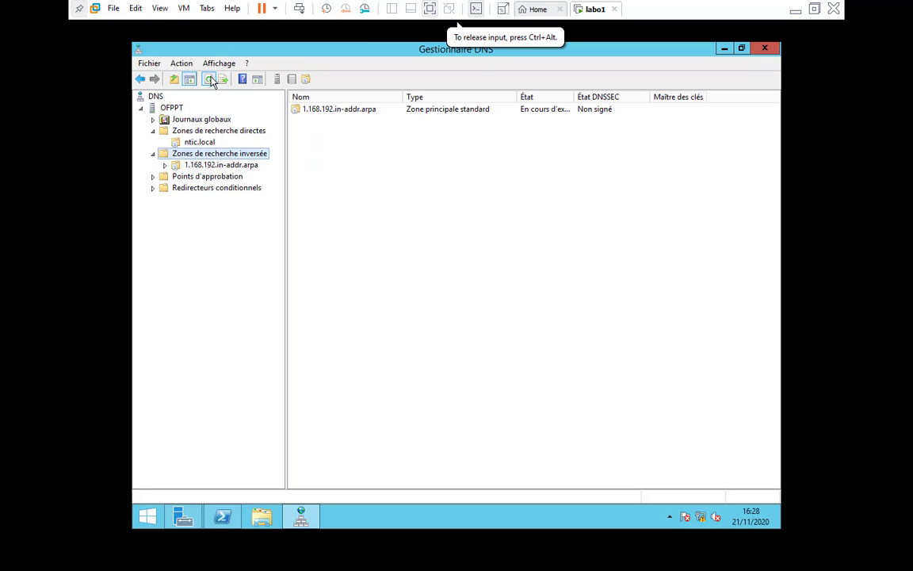
left_click(198, 166)
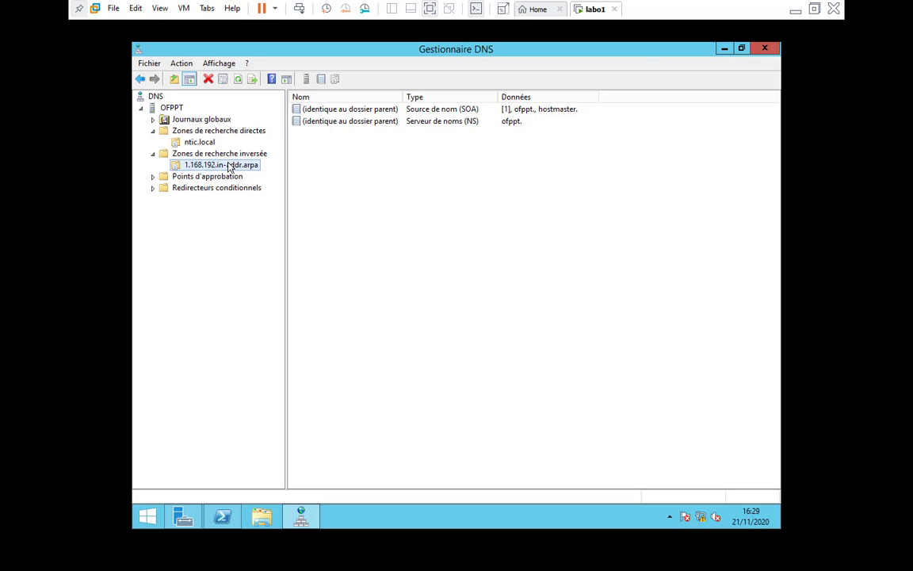
left_click(198, 142)
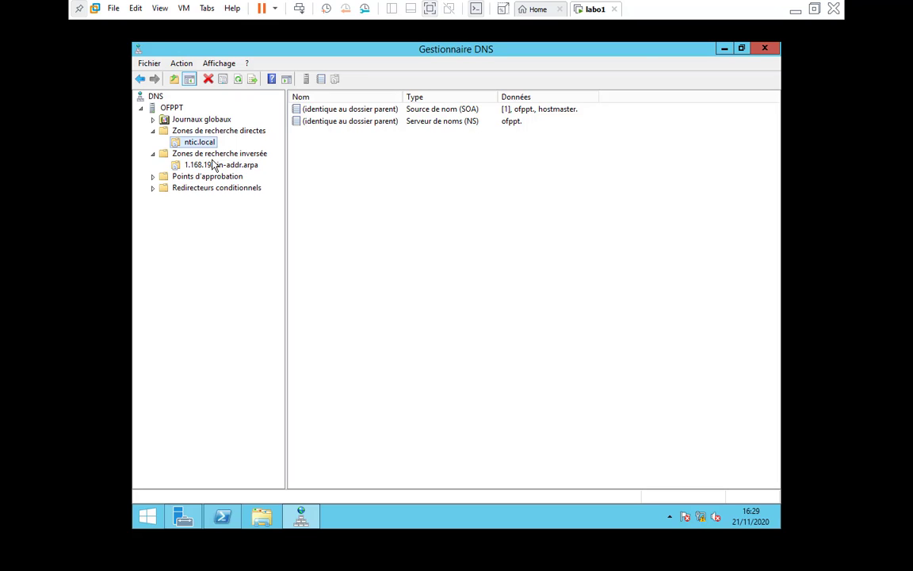
left_click(212, 166)
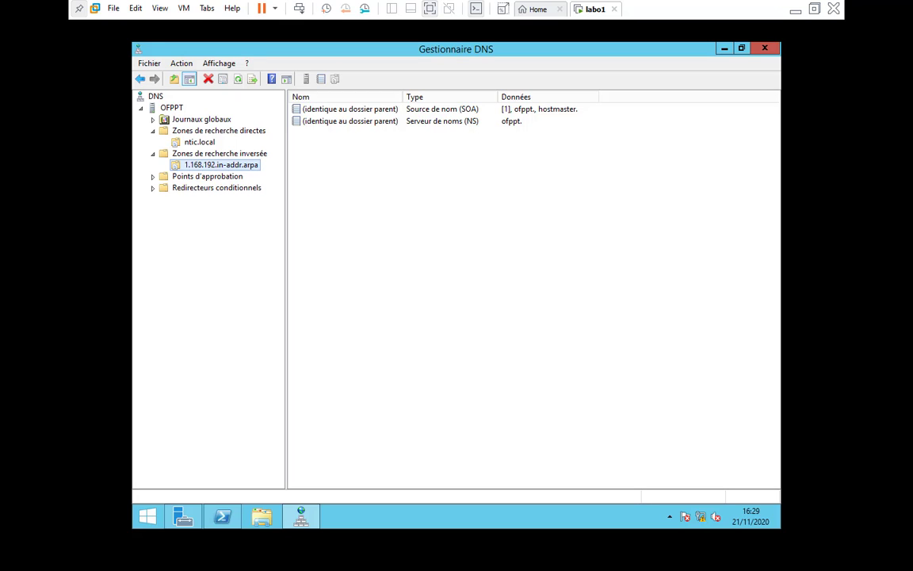
Step: Switch back to PowerShell and place its window below the DNS Manager zone list, with the ntic.local records displayed above
mouse_move(229, 528)
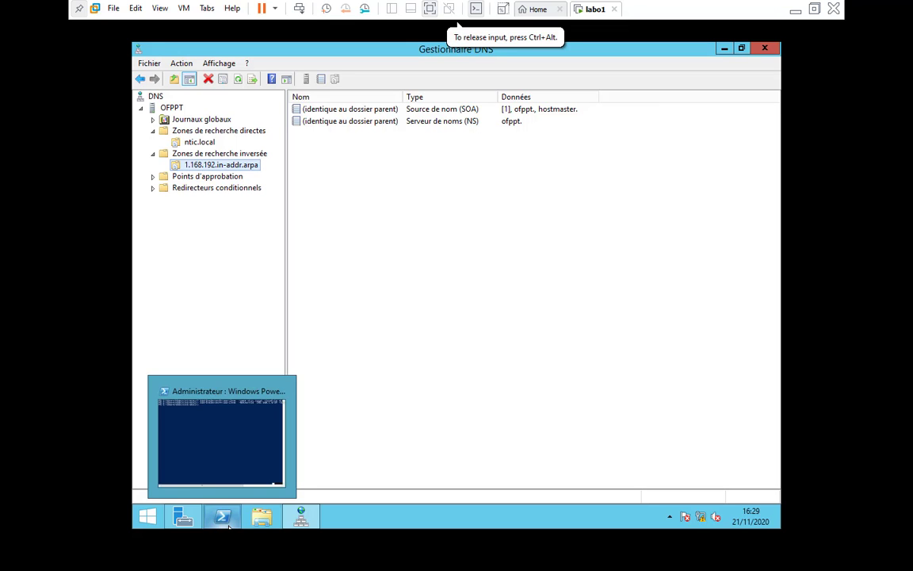
left_click(212, 400)
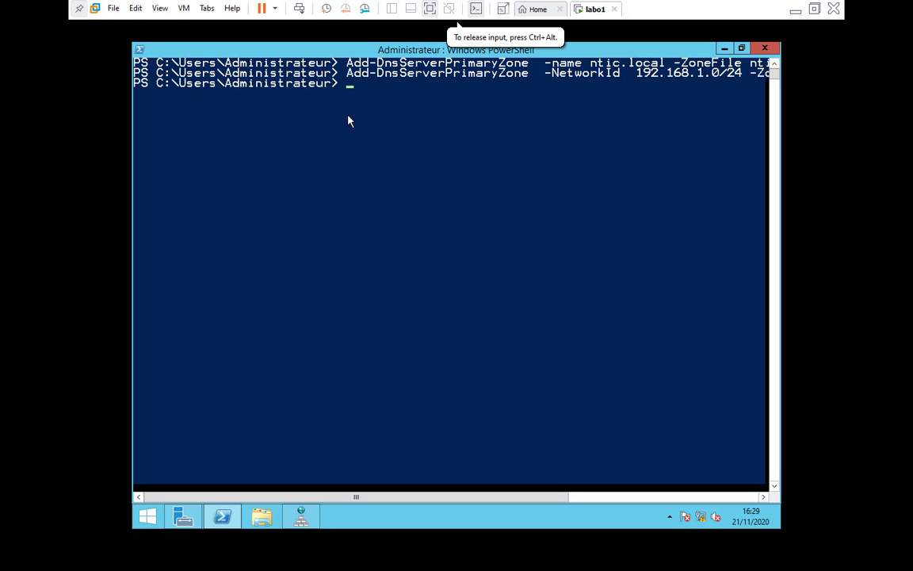
left_click_drag(308, 49, 320, 189)
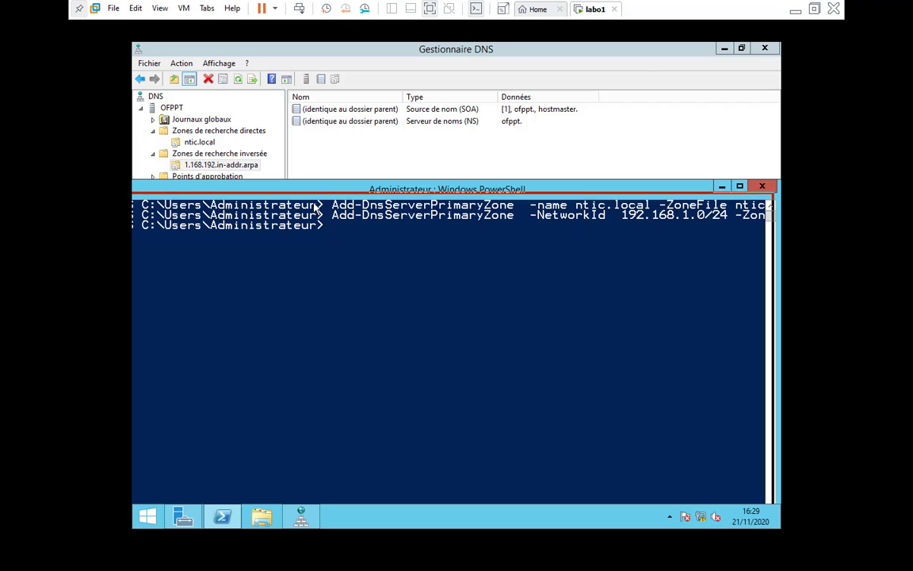
left_click(191, 144)
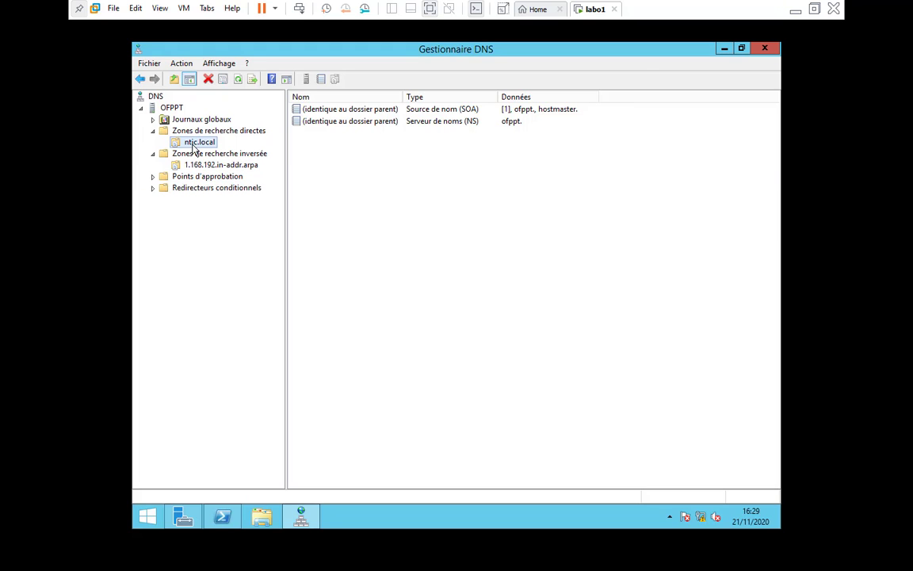
left_click(222, 517)
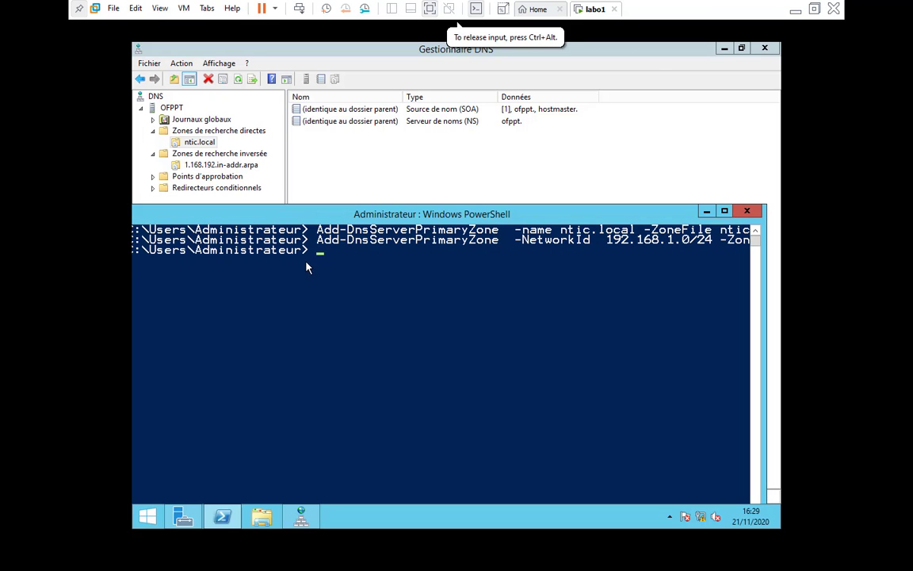
left_click_drag(343, 218, 285, 210)
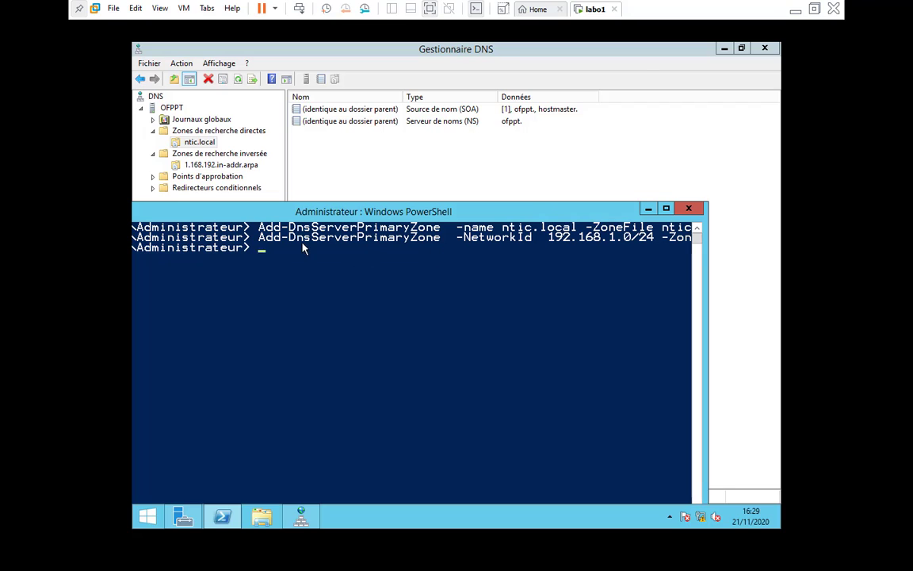
Step: Clear the PowerShell console with cls and add two blank prompt lines
type("cls")
key("Return")
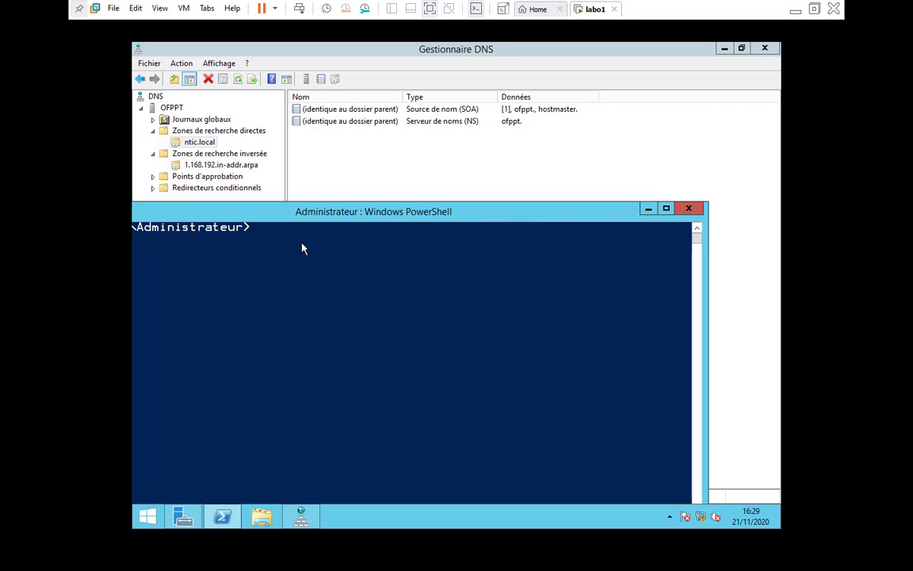
key("Return")
key("Return")
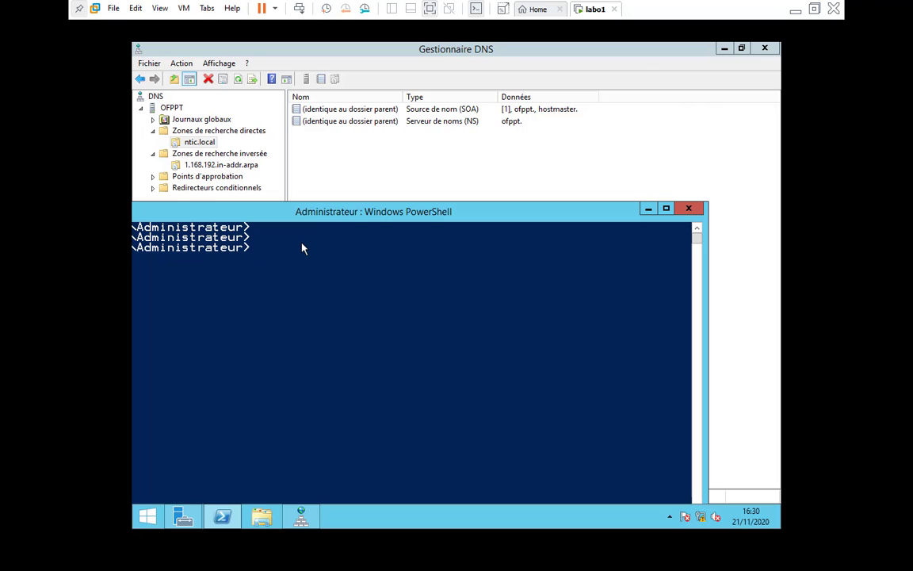
Step: Begin an Add-DnsServerResourceRecord command with the -ZoneName parameter set to ntic.local
type("add-dnsserver")
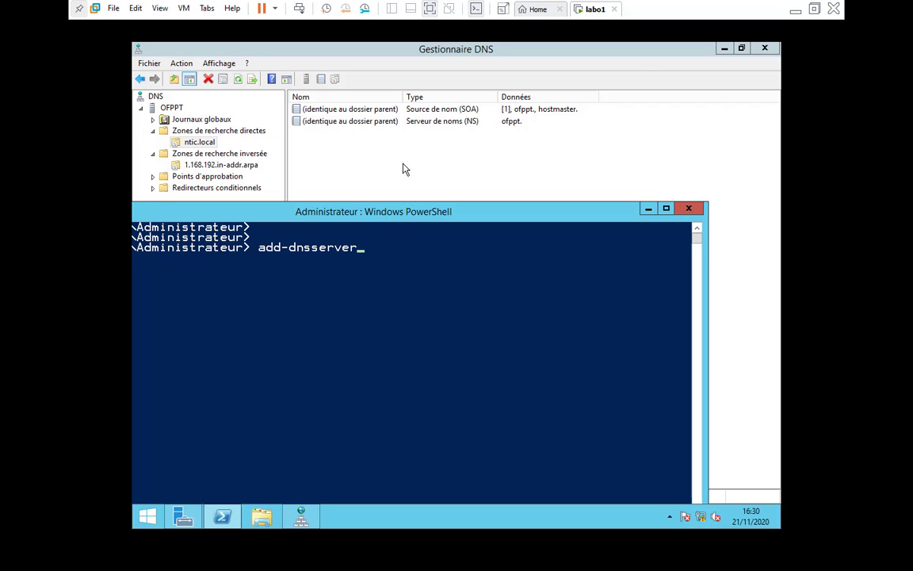
type("resourcereco")
key("Tab")
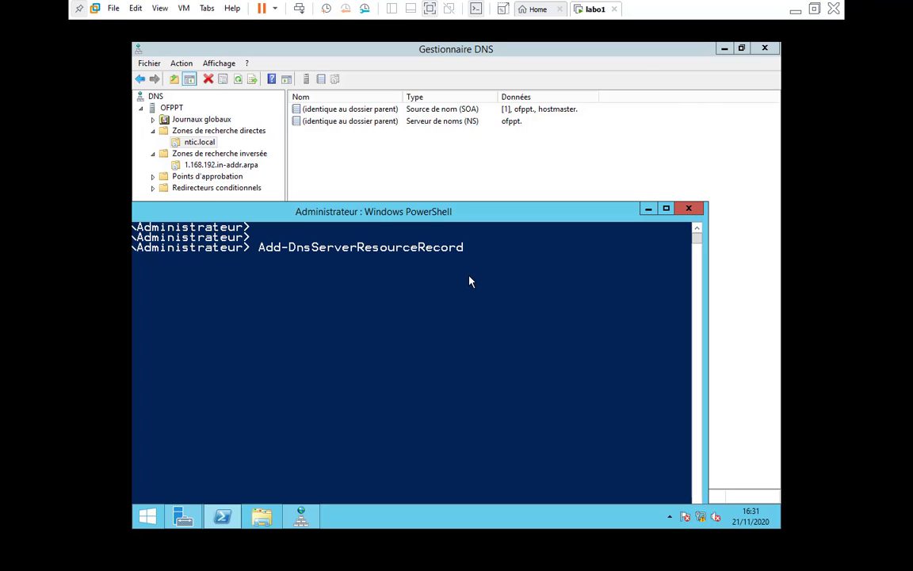
type("zonen")
key("Tab")
type("ntic")
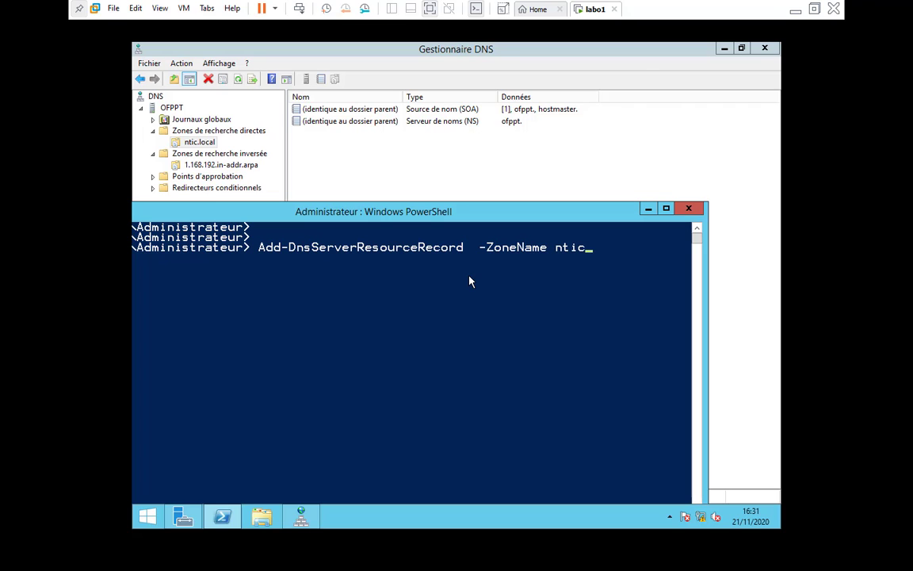
type(".local")
Step: Add the -Name parameter with www and the -A switch to the resource record command
type("-name")
key("Tab")
type("ww")
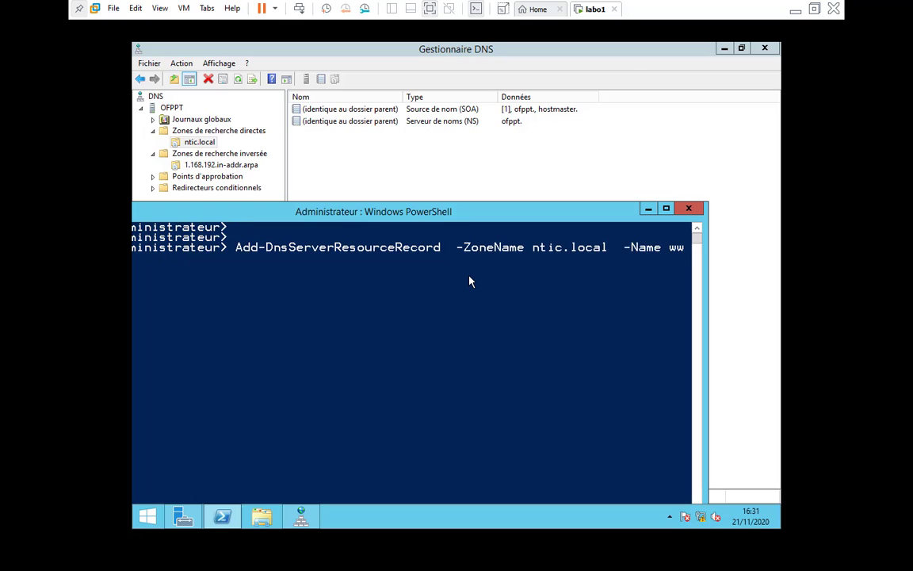
type("w")
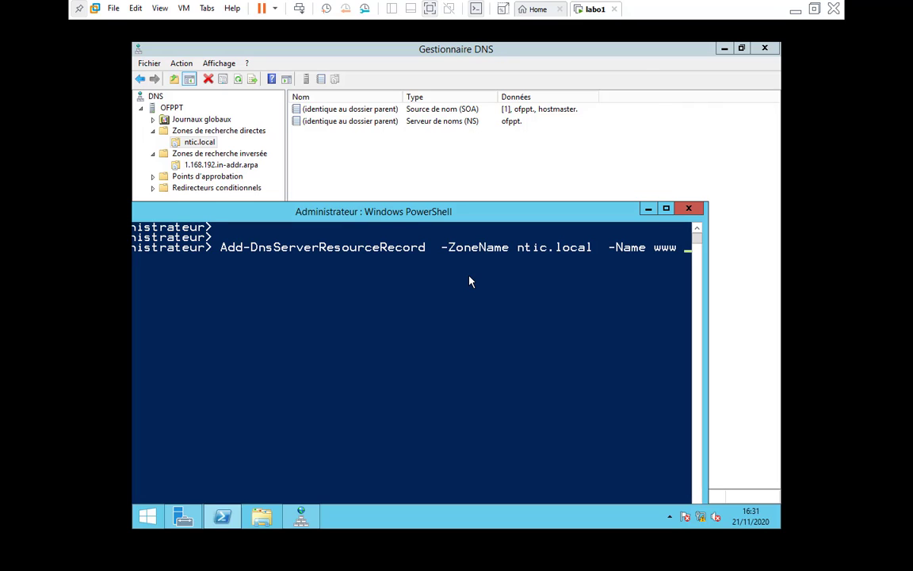
type(" -A")
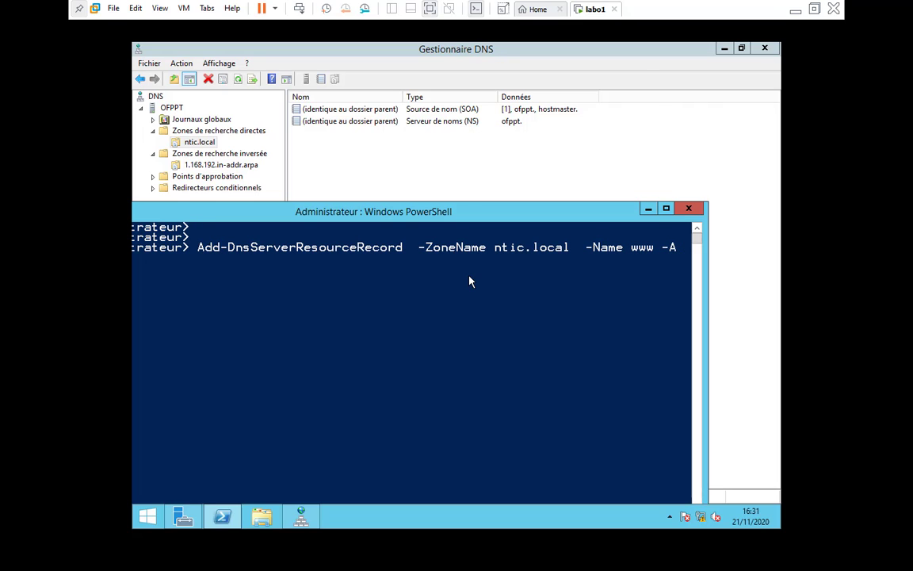
Step: Add -IPv4Address 192.168.1.2, run the command to create the www host record, and refresh the ntic.local records in DNS Manager
type(" -")
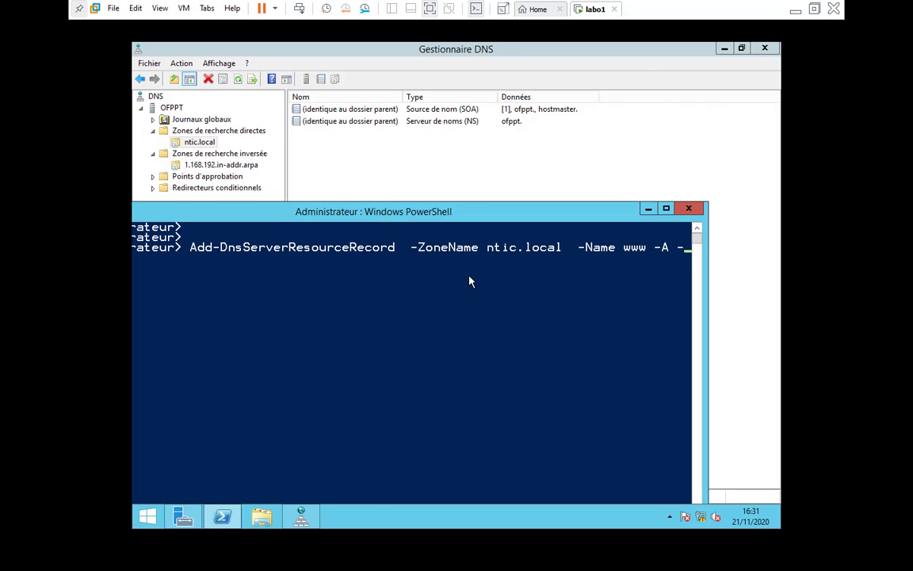
type("IP")
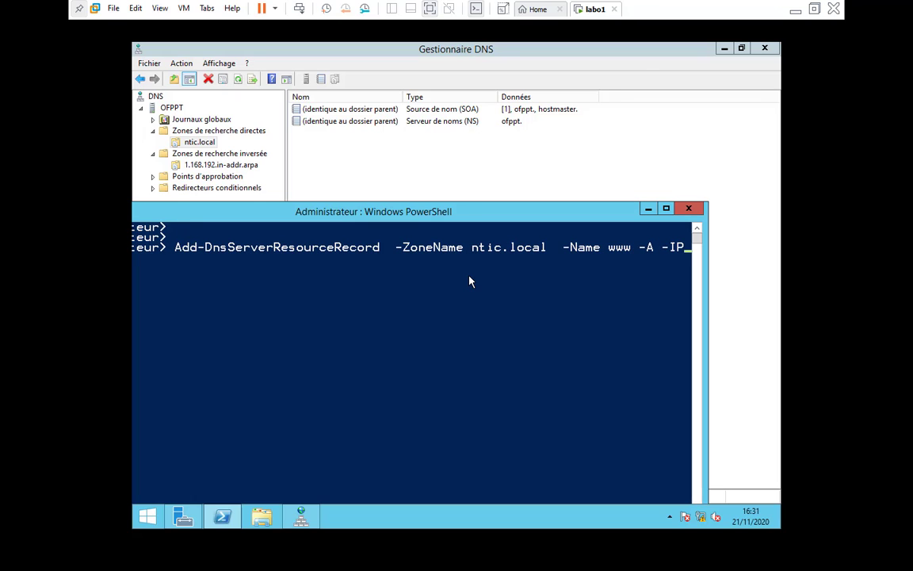
type("v4A")
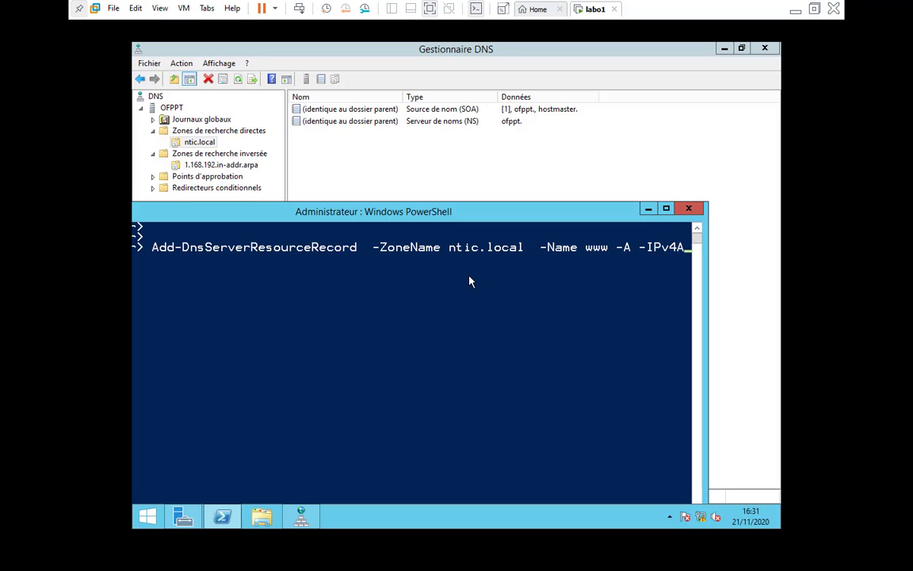
type("ddress")
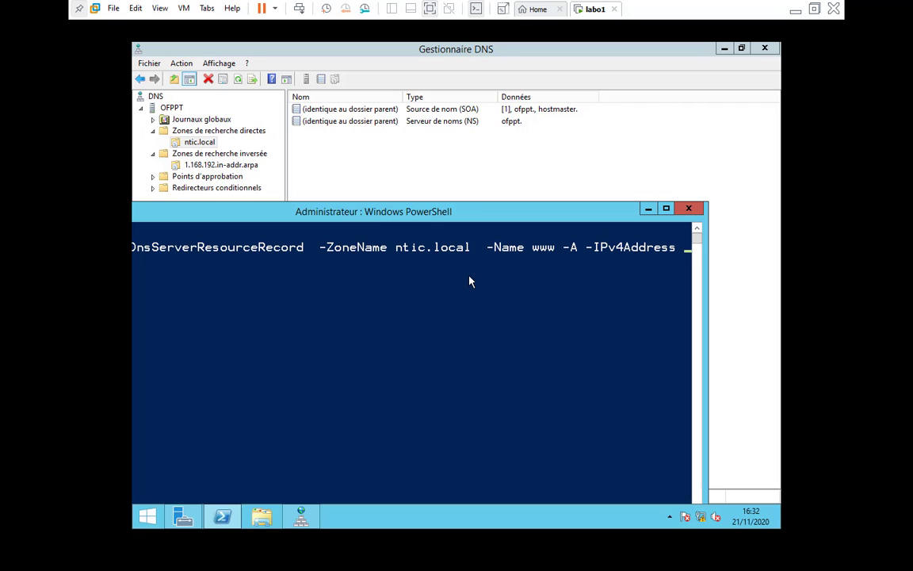
type(" 192.1")
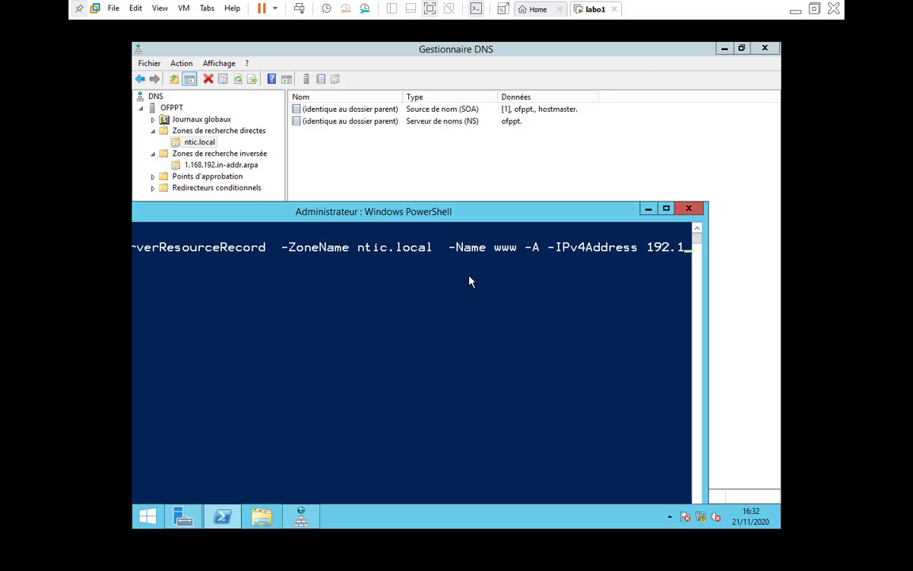
type("68.1.2")
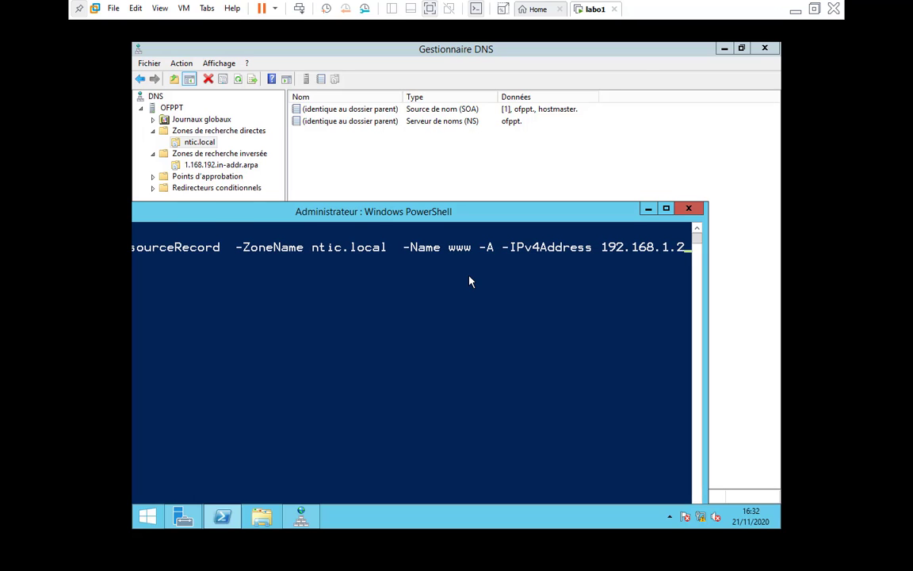
key("Return")
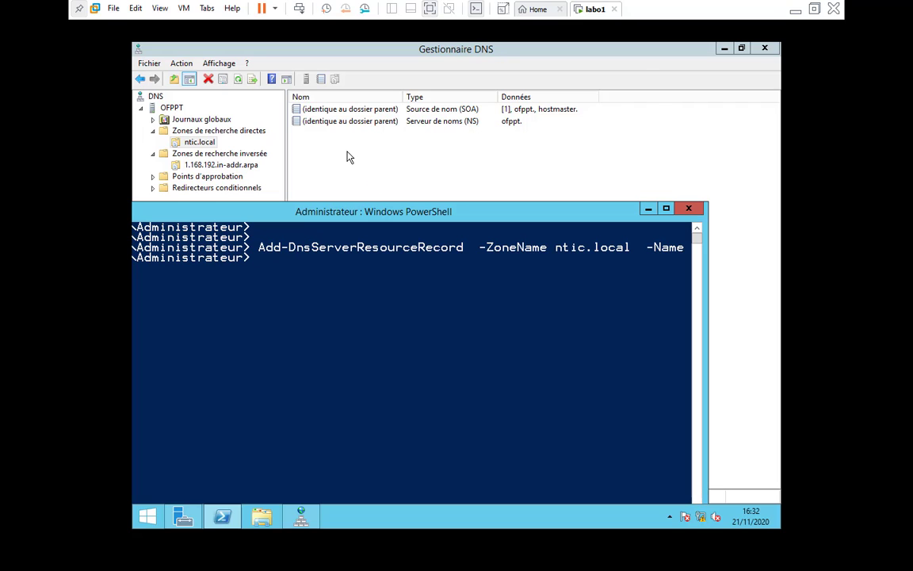
left_click(243, 88)
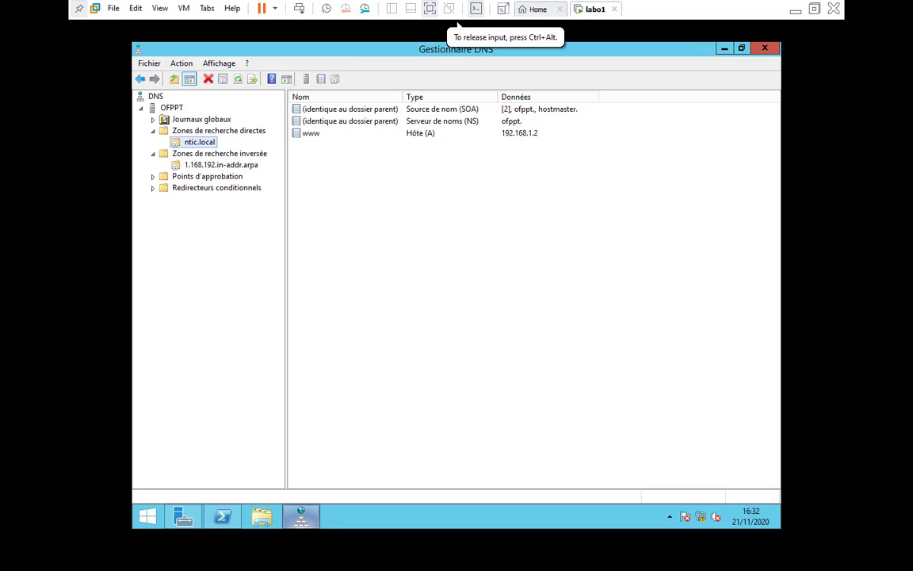
Step: Return to PowerShell, recall the www record command, and change its IPv4 address to 192.168.1.3
left_click(228, 523)
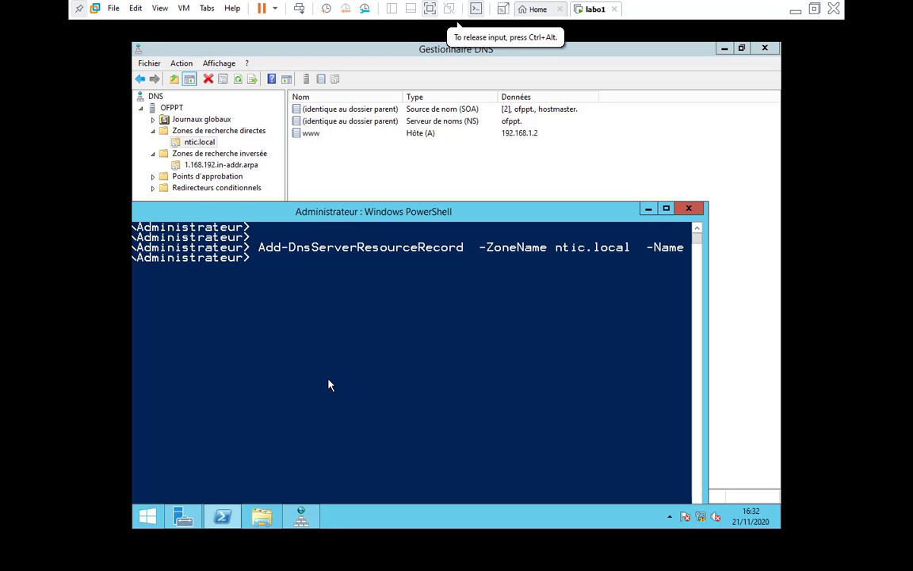
key("Up")
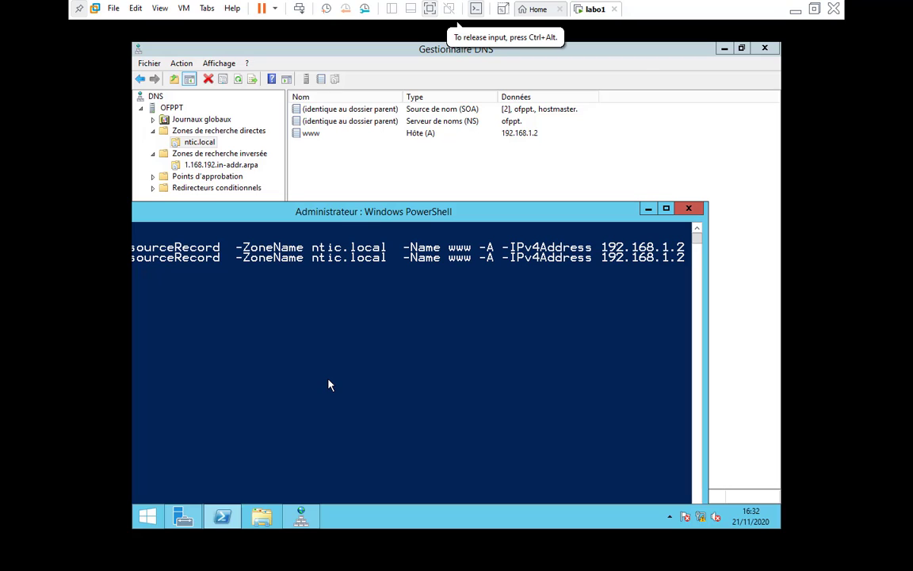
key("BackSpace")
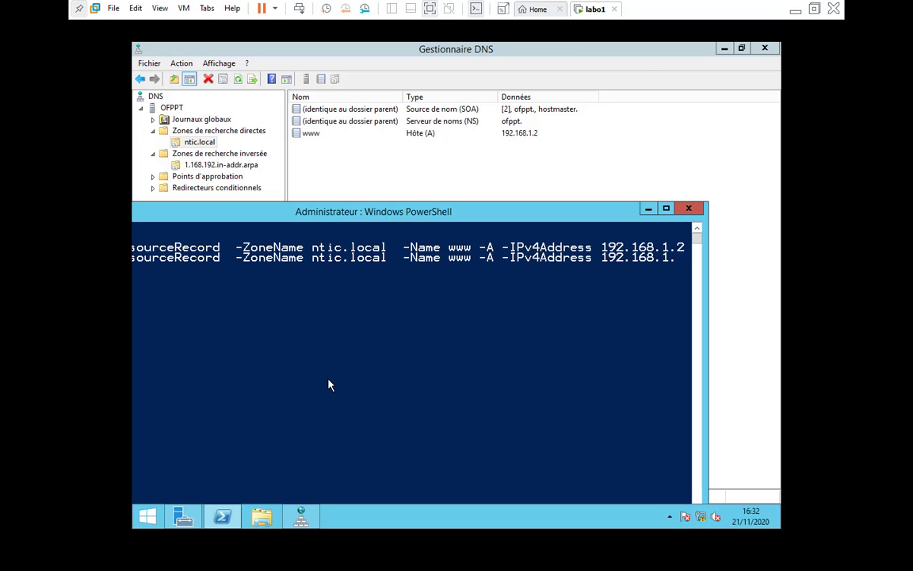
type("3")
Step: Replace the record name www with mail in the recalled command and run it to create the host record in ntic.local
key("Left")
key("Left")
key("Left")
key("Left")
key("Left")
key("Left")
key("Left")
key("Left")
key("Left")
key("Left")
key("Left")
key("Left")
key("Left")
key("Left")
key("Left")
key("Left")
key("Left")
key("Left")
key("Left")
key("Left")
key("BackSpace")
key("BackSpace")
key("BackSpace")
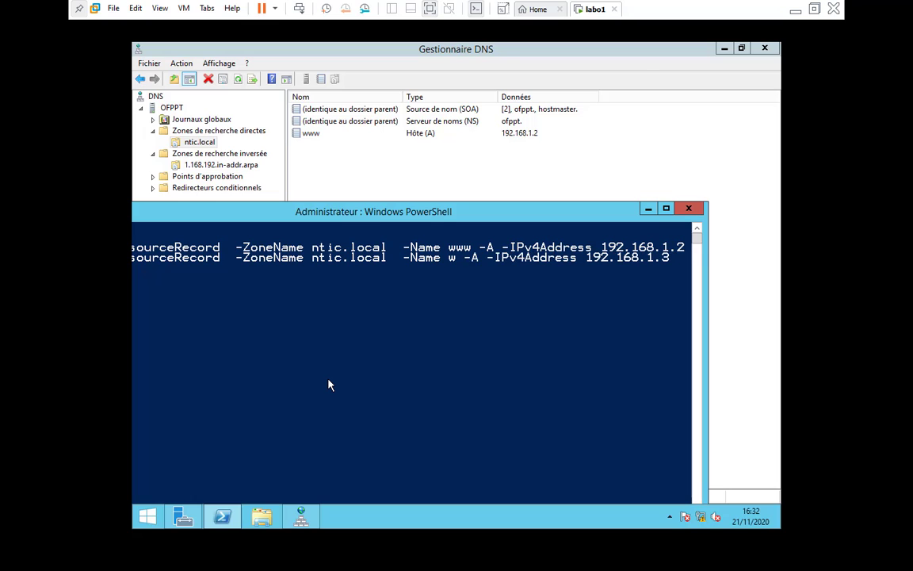
type("mai")
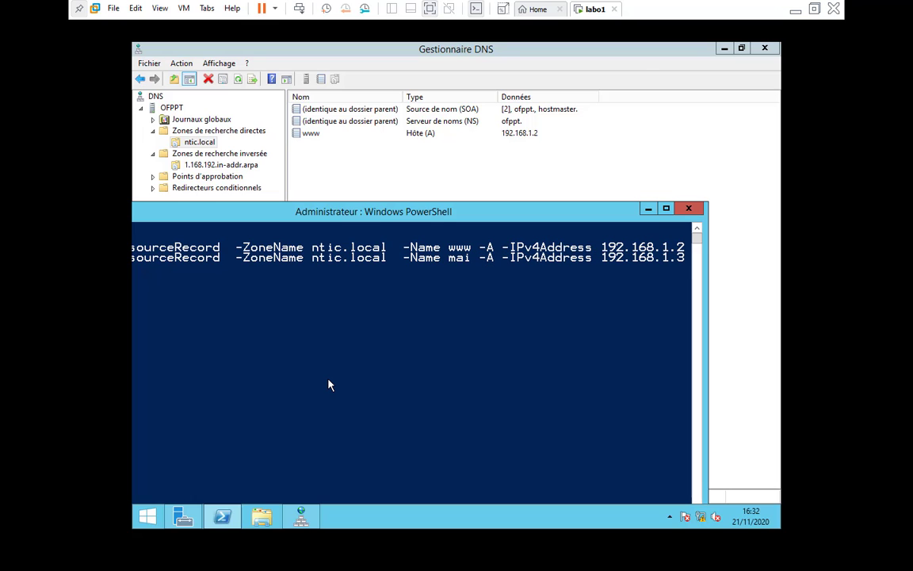
type("l")
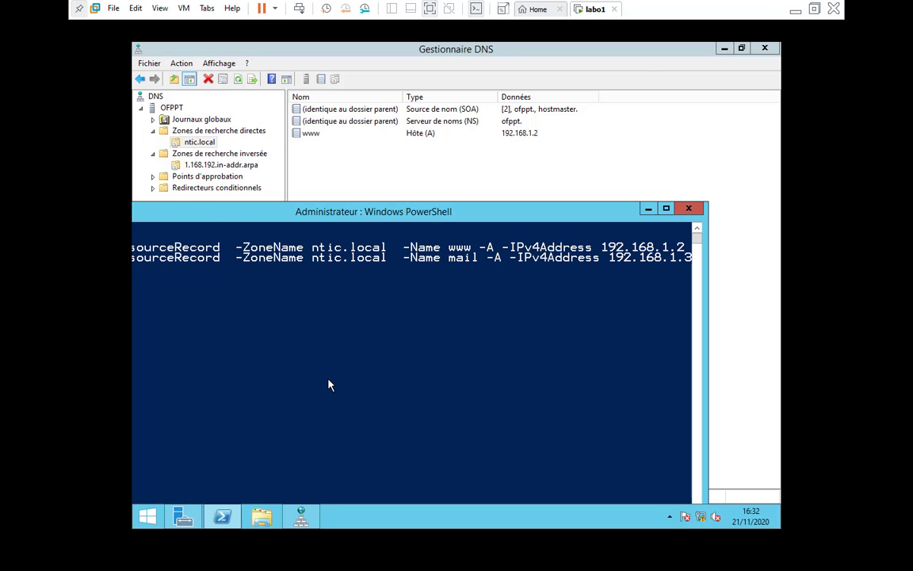
key("Return")
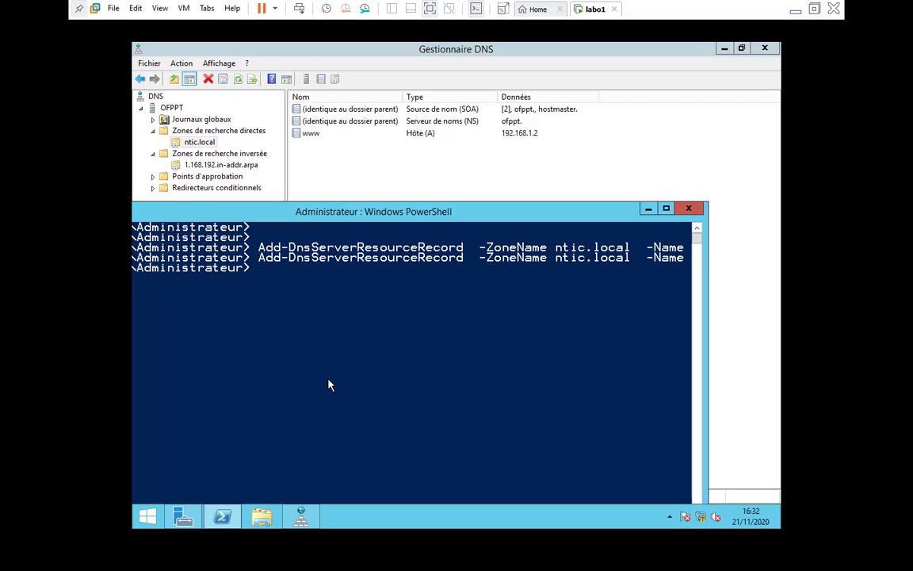
Step: Switch to DNS Manager, refresh the ntic.local records to check the mail host record, and return to PowerShell
left_click(339, 149)
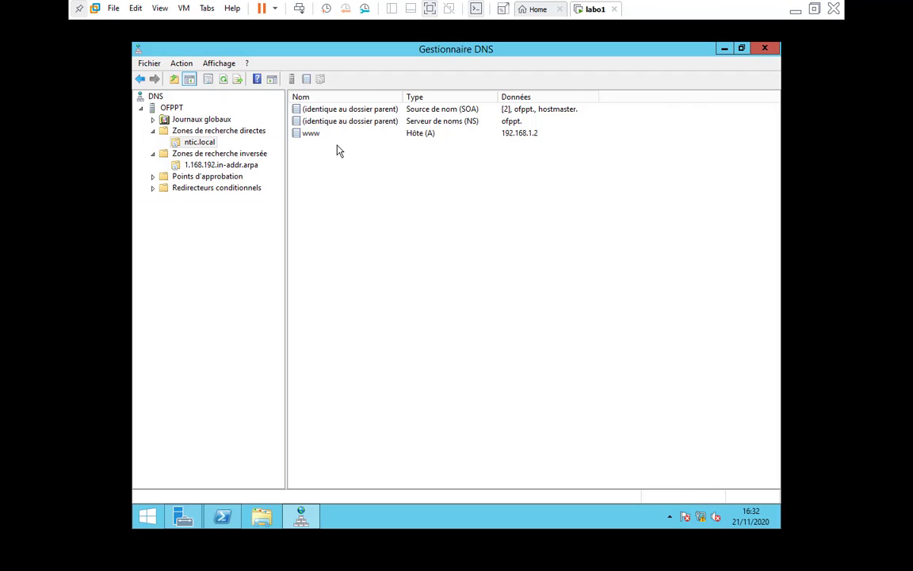
left_click(223, 79)
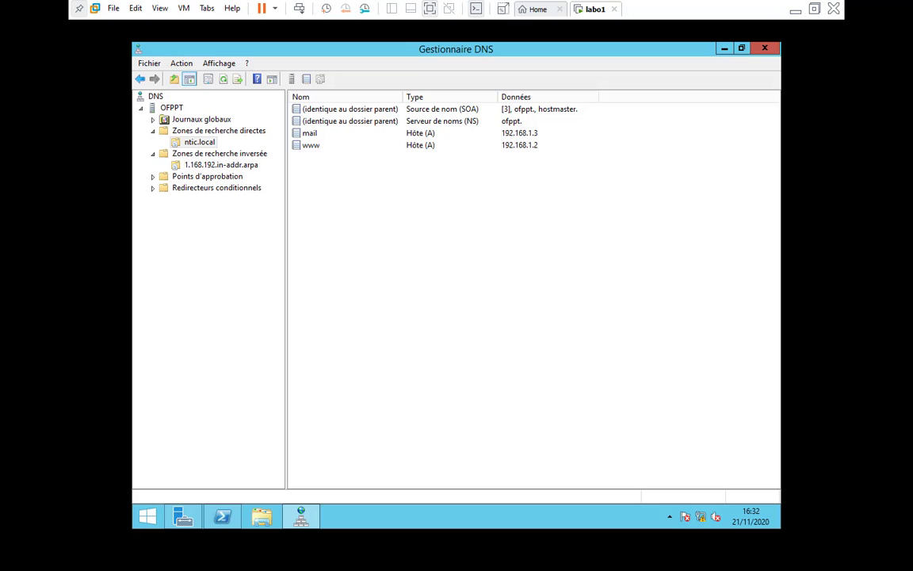
left_click(225, 517)
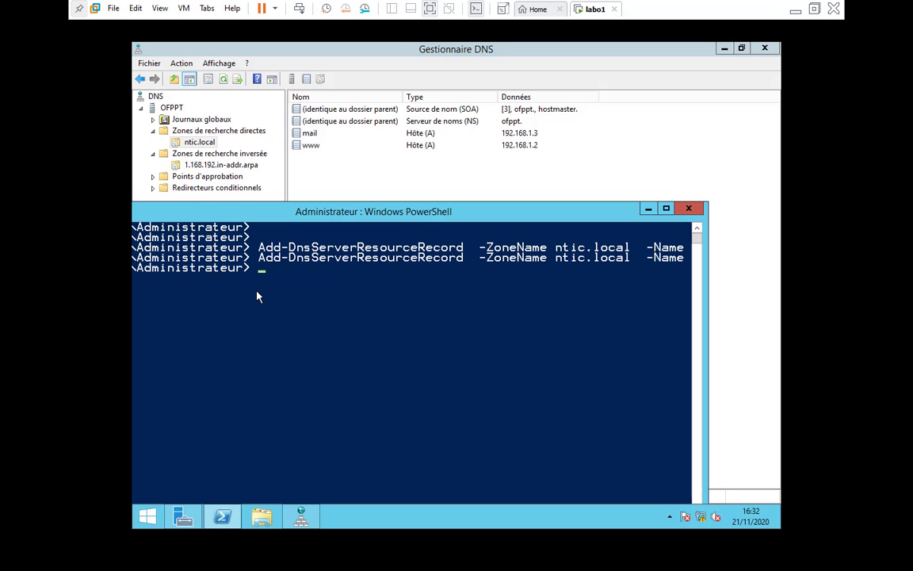
Step: Recall the mail host record command and strip its parameters so only Add-DnsServerResourceRecord remains
key("Up")
key("BackSpace")
key("BackSpace")
key("BackSpace")
key("BackSpace")
key("BackSpace")
key("BackSpace")
key("BackSpace")
key("BackSpace")
key("BackSpace")
key("BackSpace")
key("BackSpace")
key("BackSpace")
key("BackSpace")
key("BackSpace")
key("BackSpace")
key("BackSpace")
key("BackSpace")
key("BackSpace")
key("BackSpace")
key("BackSpace")
key("BackSpace")
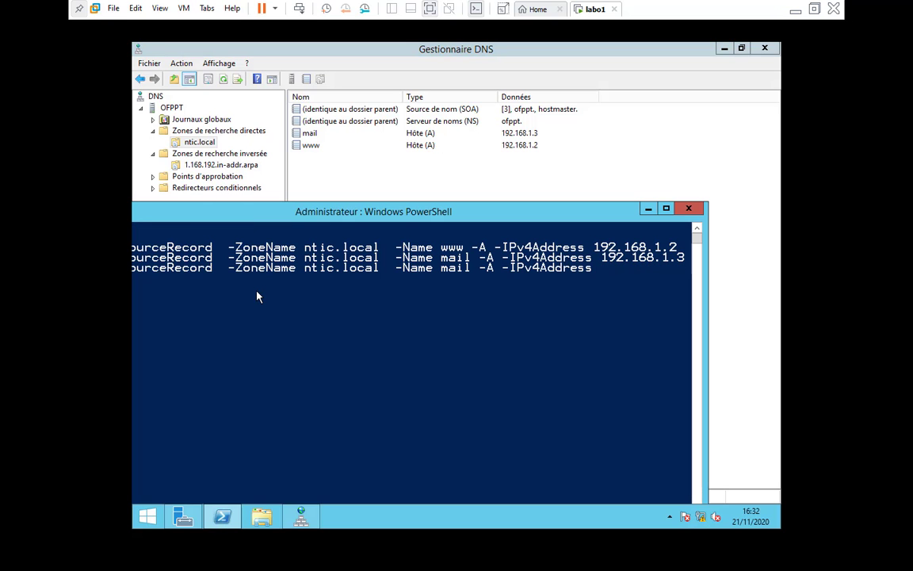
key("BackSpace")
key("BackSpace")
key("BackSpace")
key("BackSpace")
key("BackSpace")
key("BackSpace")
key("BackSpace")
key("BackSpace")
key("BackSpace")
key("BackSpace")
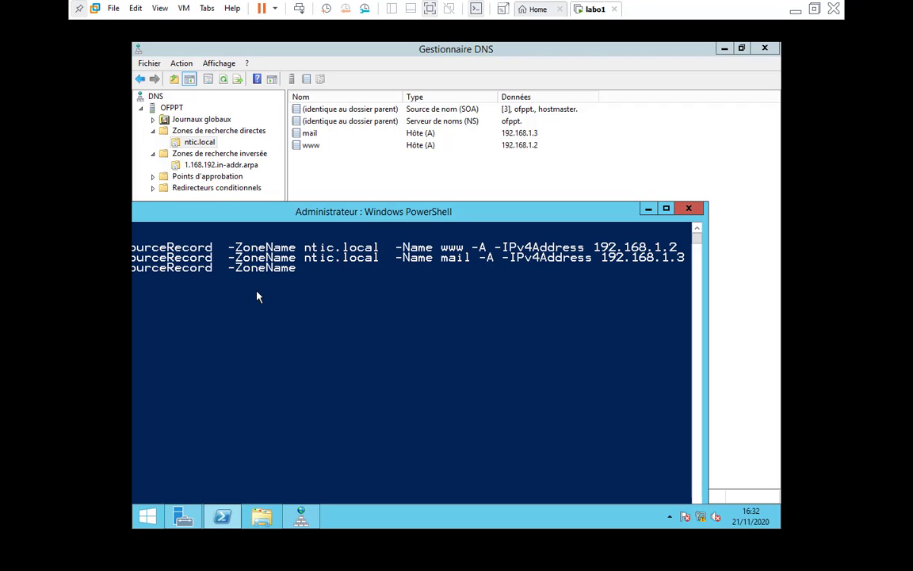
key("BackSpace")
key("BackSpace")
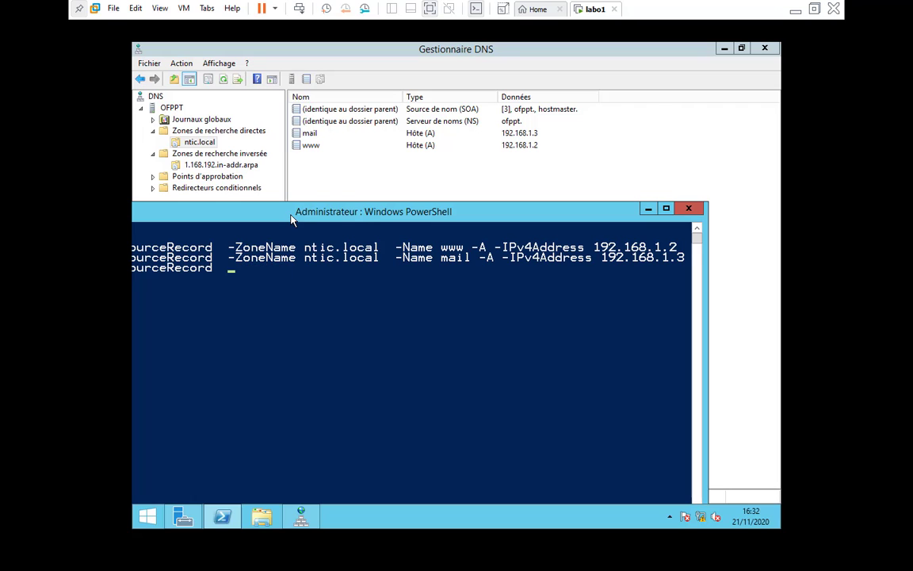
Step: Maximize the PowerShell window and add -ZoneName ntic.local to the resource record command
left_click_drag(293, 216, 384, 179)
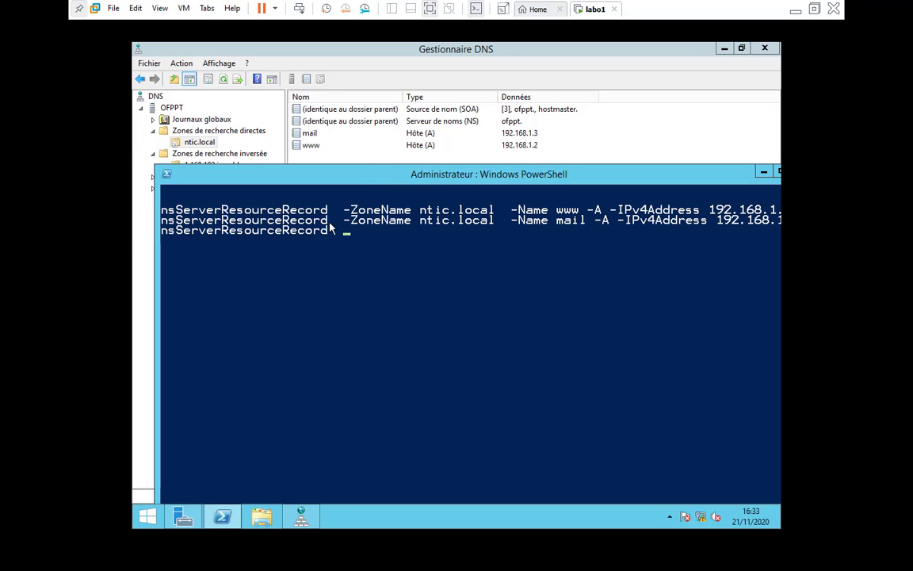
left_click_drag(301, 168, 269, 150)
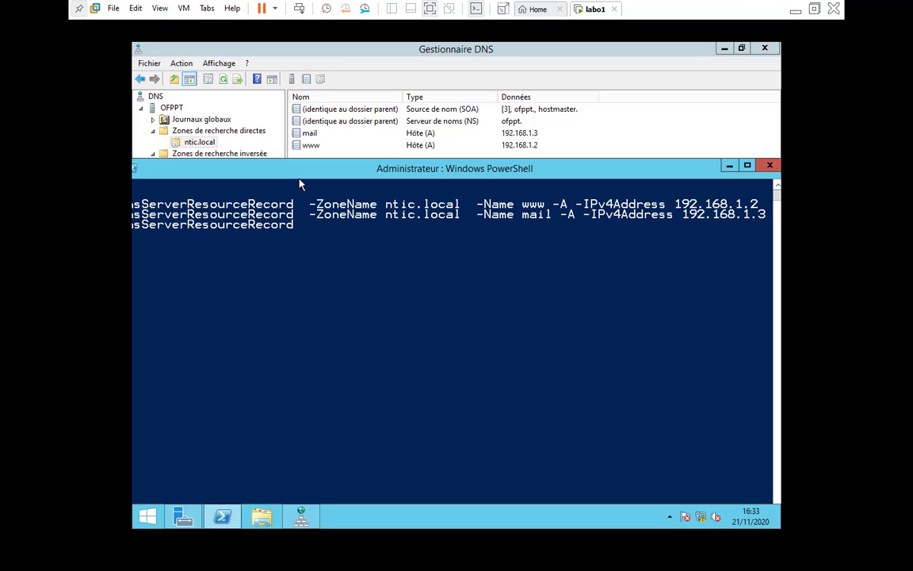
left_click(746, 165)
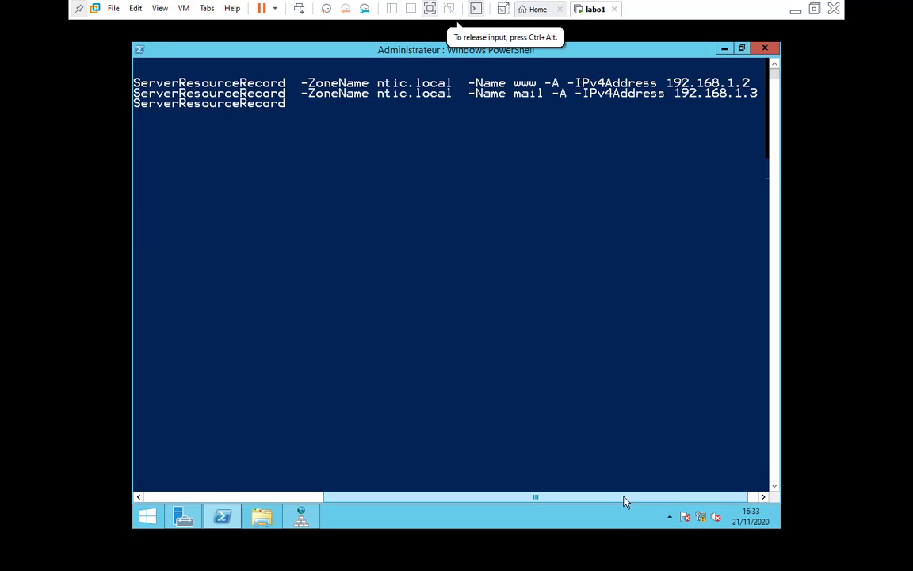
left_click_drag(624, 500, 511, 500)
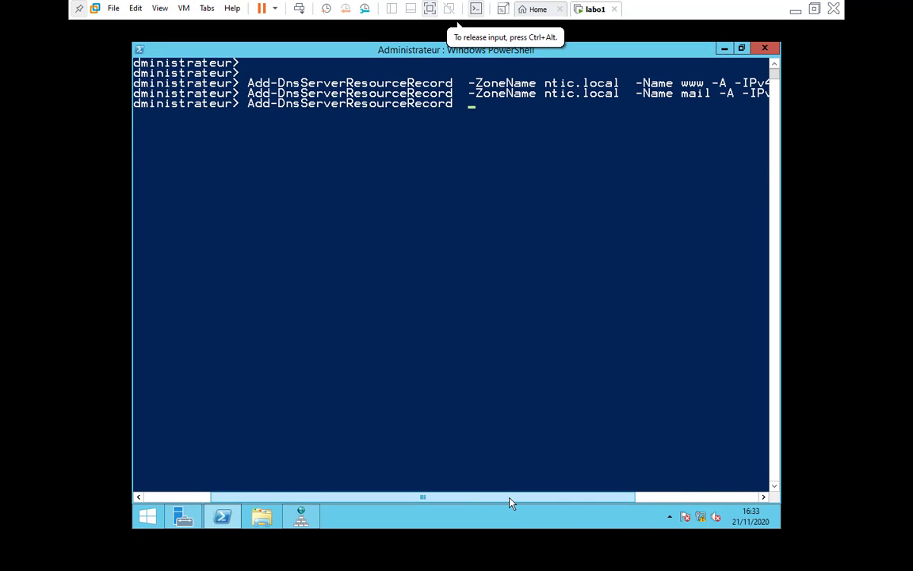
type("-")
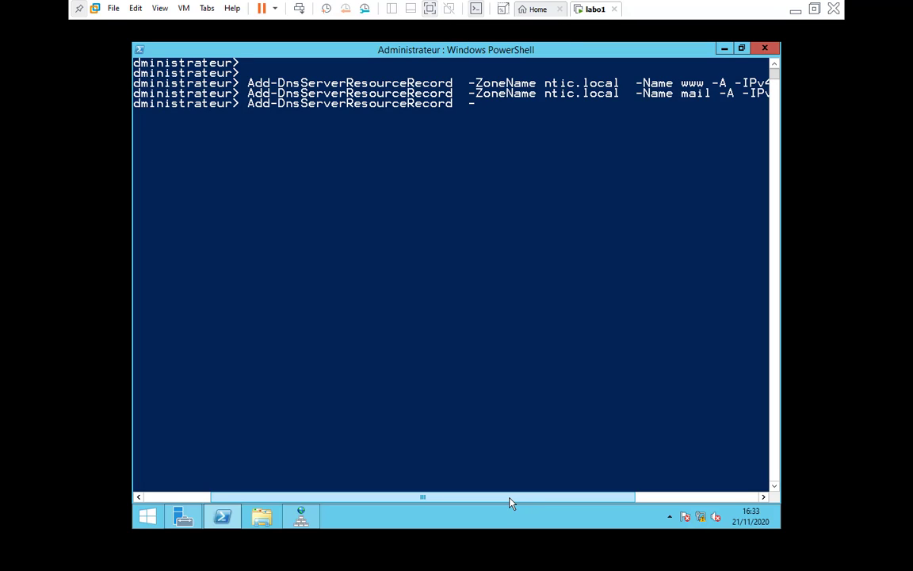
type("zonena")
key("Tab")
type("ntic.loc")
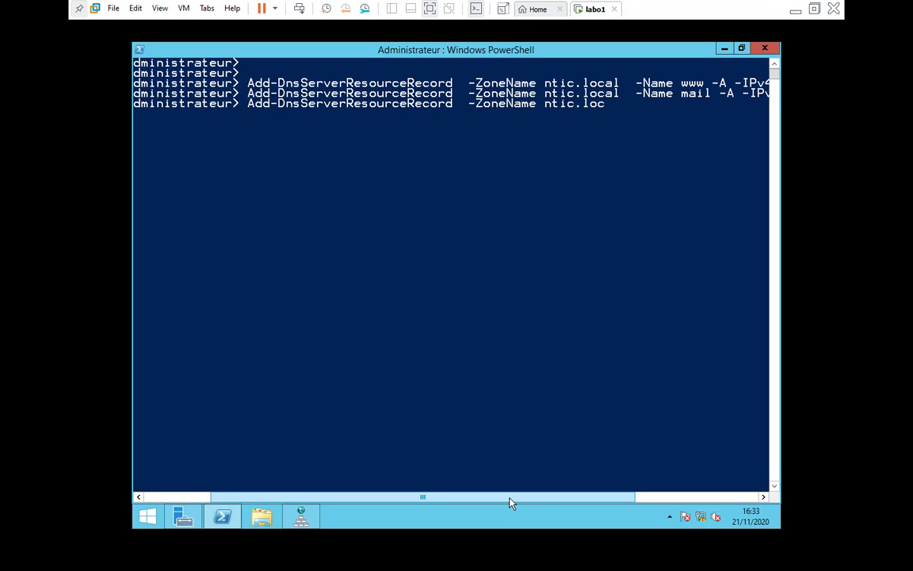
type("al")
type("è")
key("BackSpace")
Step: Add the -Name parameter with mail and the -MX switch to the command
type("-ZoneName")
key("Tab")
type("mail")
type("-MX")
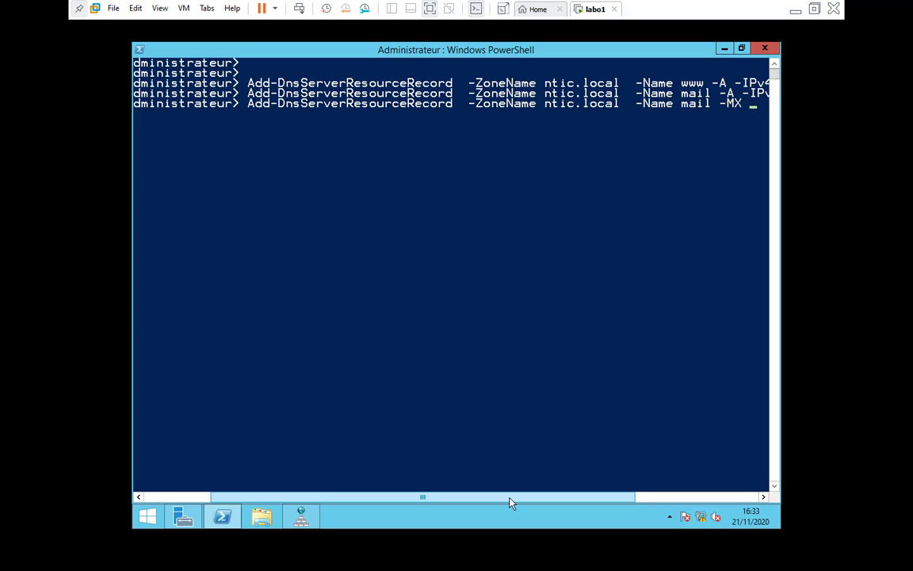
Step: Add the -MailExchange parameter with mail.ntic.local to the MX record command
type(" -mail")
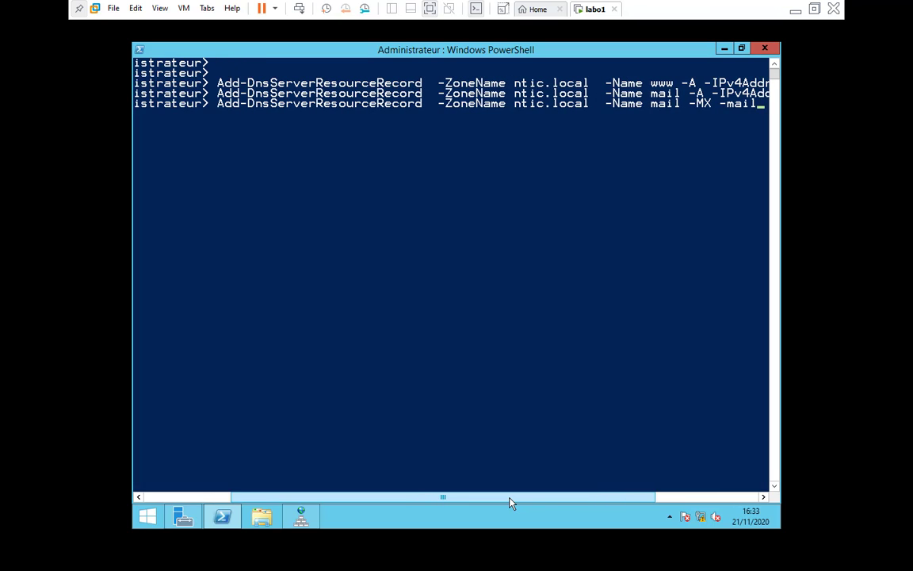
type("e")
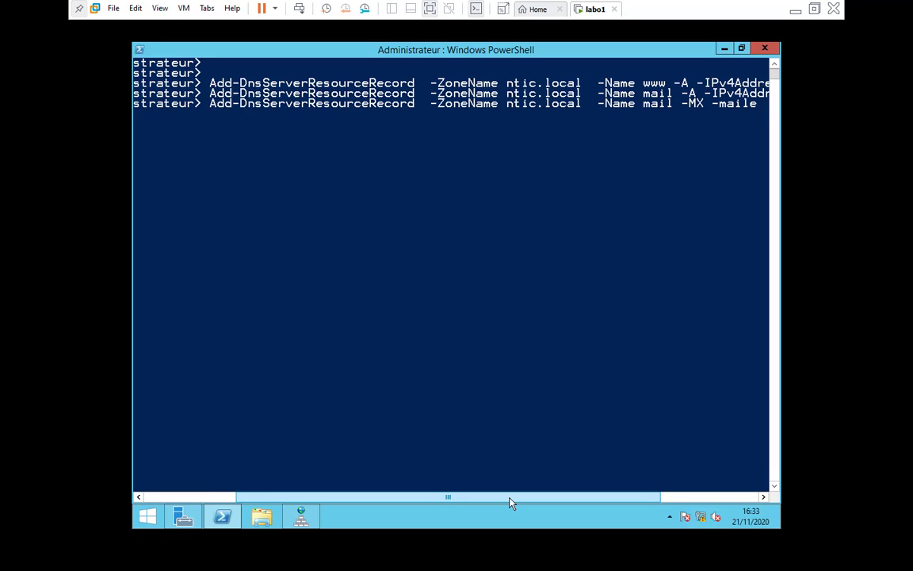
type("xch")
key("Tab")
left_click(512, 502)
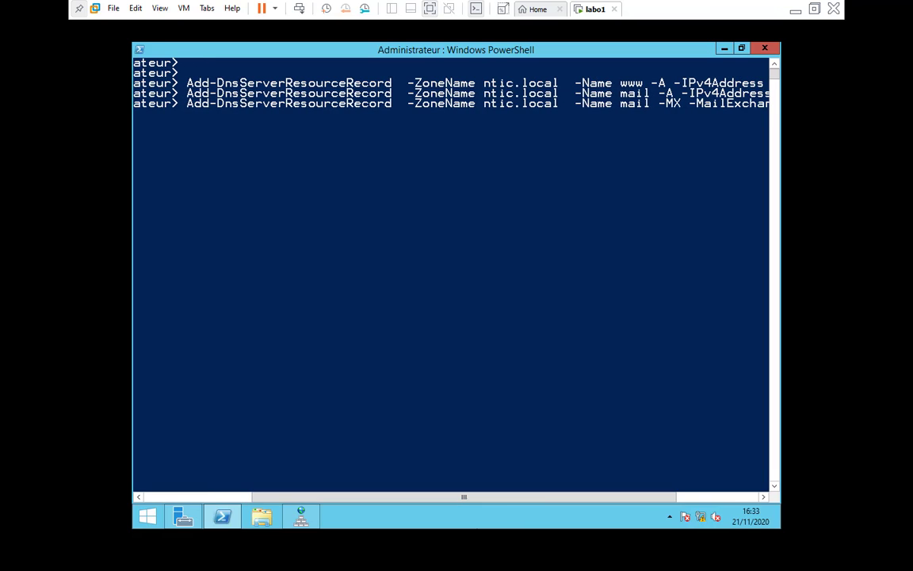
left_click_drag(563, 499, 642, 499)
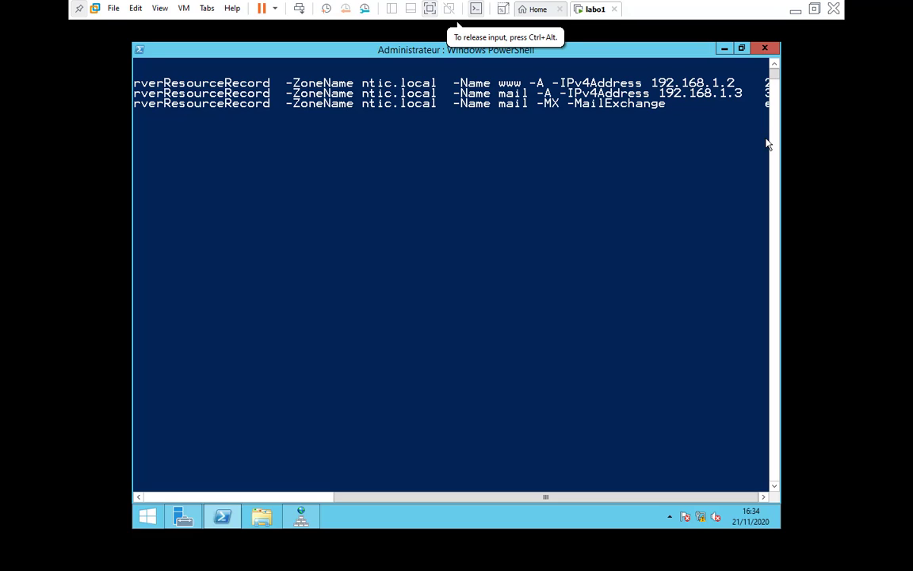
type("mail")
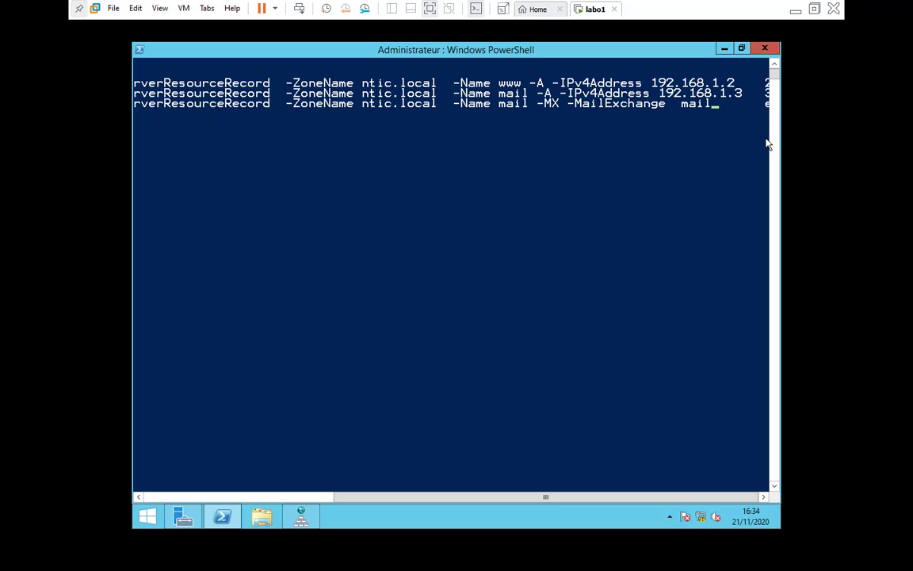
type(".ntic.local")
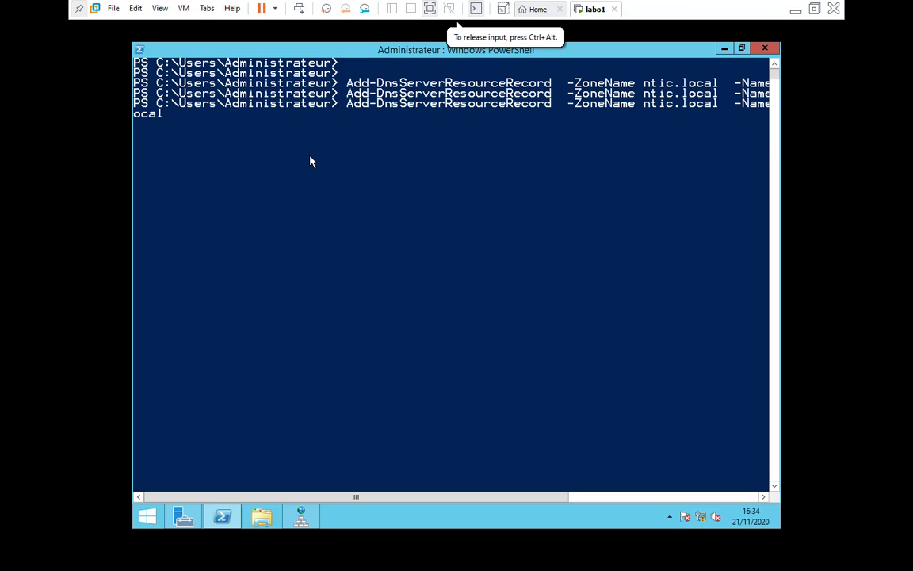
Step: Add -Preference 20 and run the command to create the mail MX record in ntic.local
type("pre")
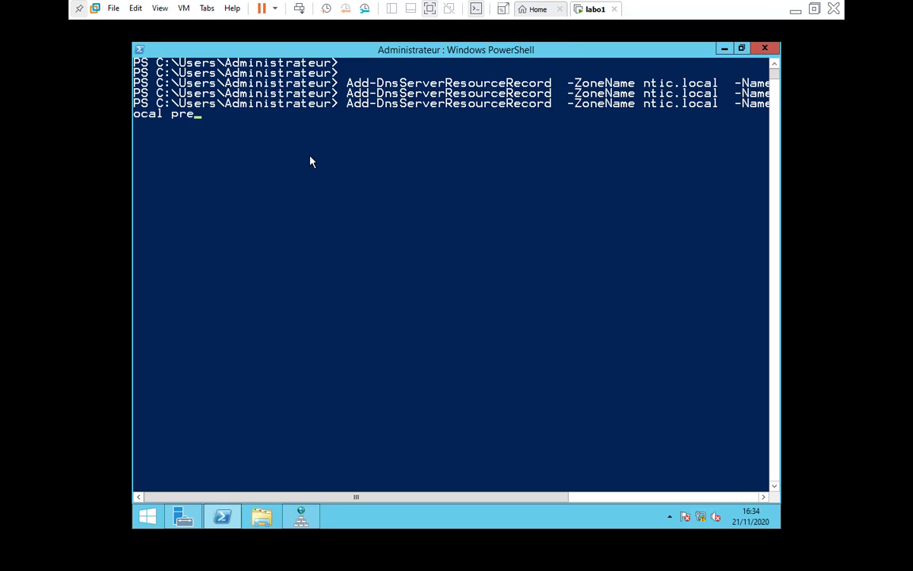
type("fer")
key("BackSpace")
key("BackSpace")
key("BackSpace")
type("fere")
key("BackSpace")
key("BackSpace")
key("BackSpace")
key("BackSpace")
key("BackSpace")
key("BackSpace")
key("BackSpace")
key("BackSpace")
type("-prefer")
key("Tab")
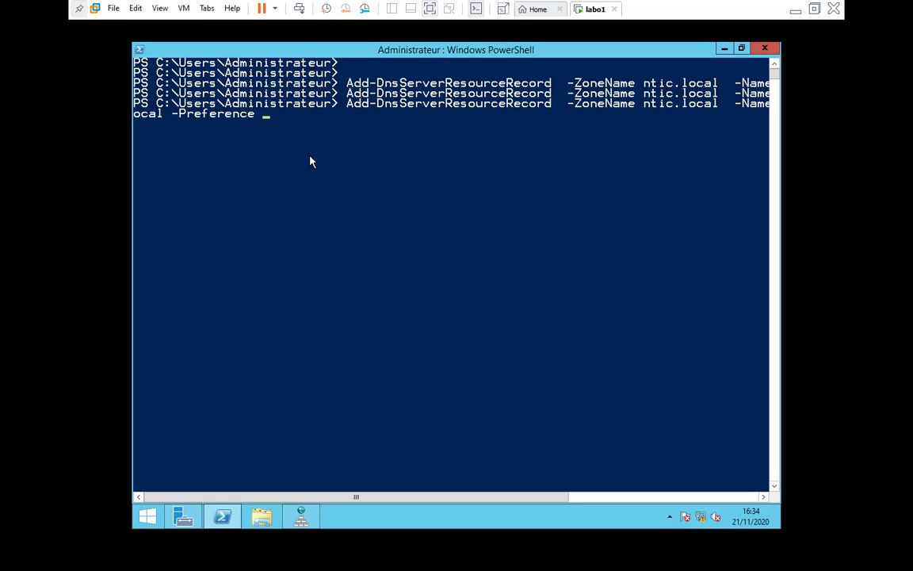
type("20")
key("Return")
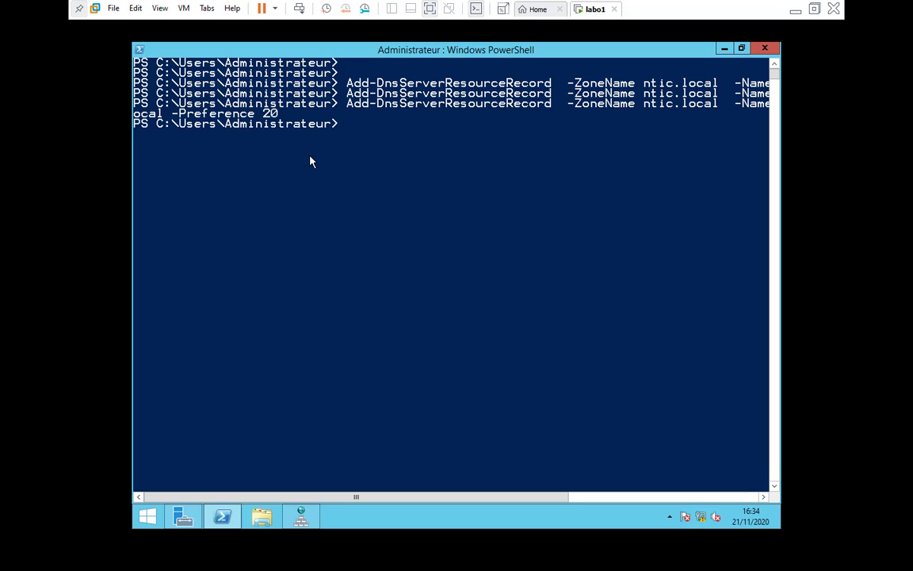
Step: Switch to DNS Manager, refresh the ntic.local records, and widen the Type column to read the MX entry
left_click(532, 50)
key("alt+Tab")
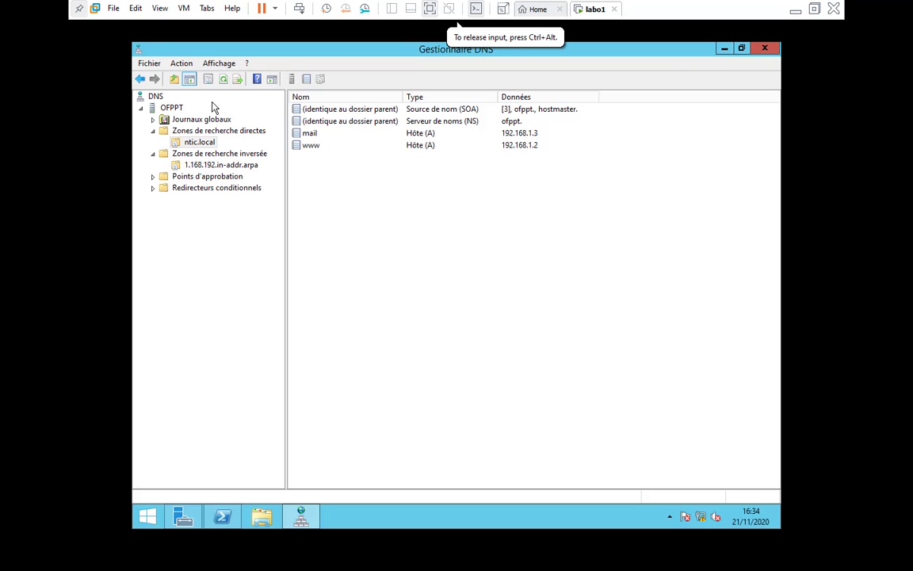
left_click(224, 79)
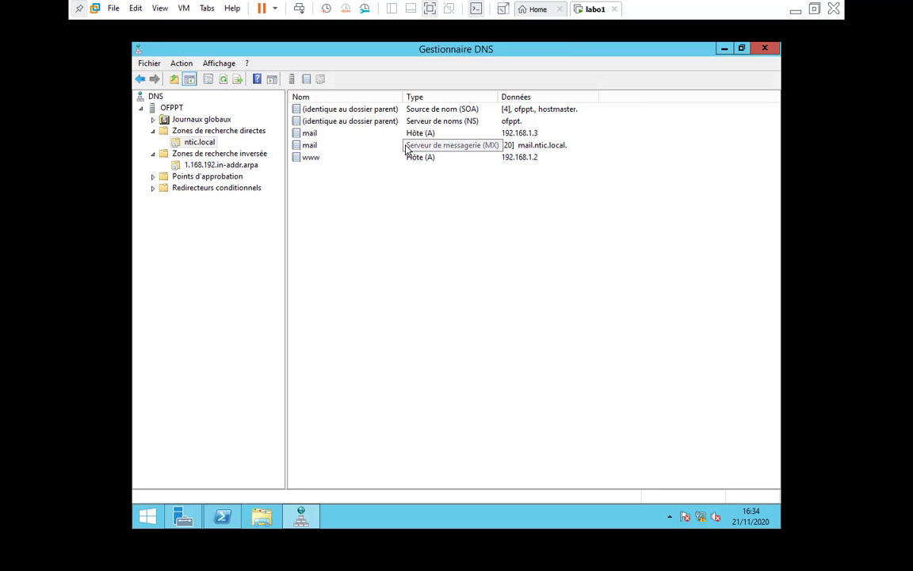
left_click_drag(498, 97, 508, 96)
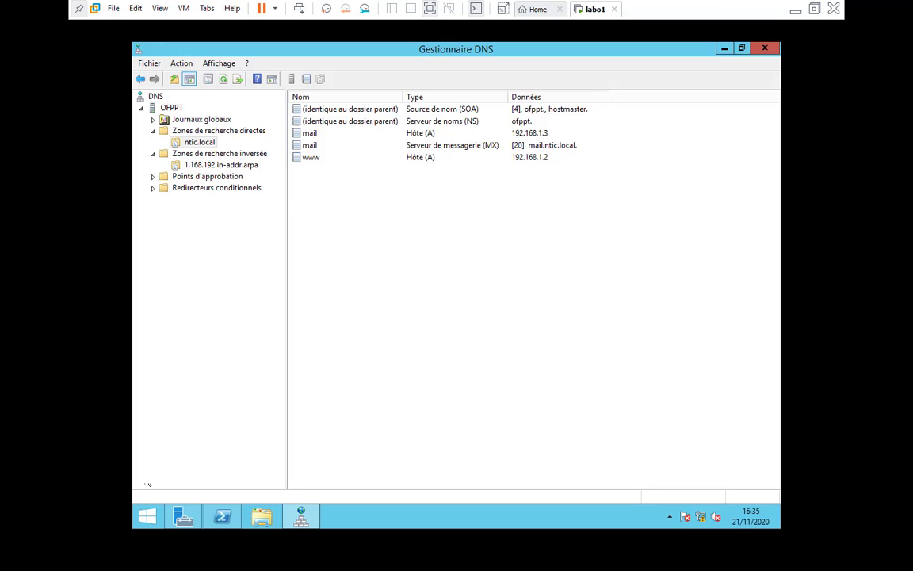
Step: Return to PowerShell, restore its window to a smaller size over DNS Manager, and clear the console
left_click(222, 516)
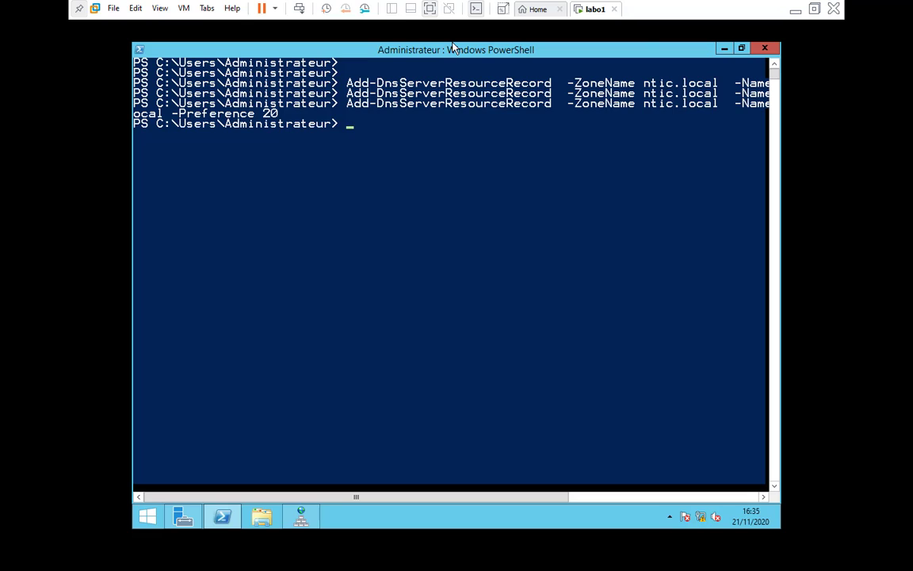
left_click(428, 46)
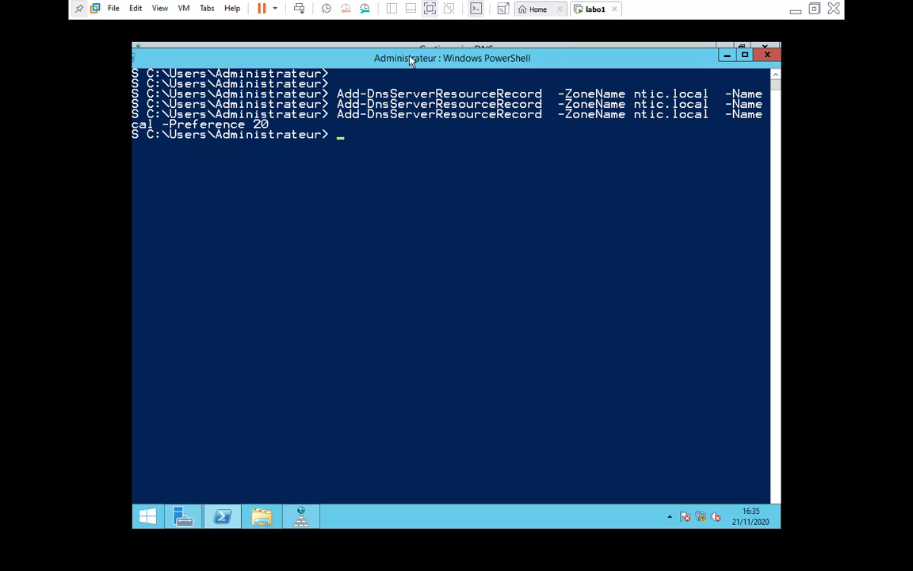
left_click_drag(411, 61, 365, 142)
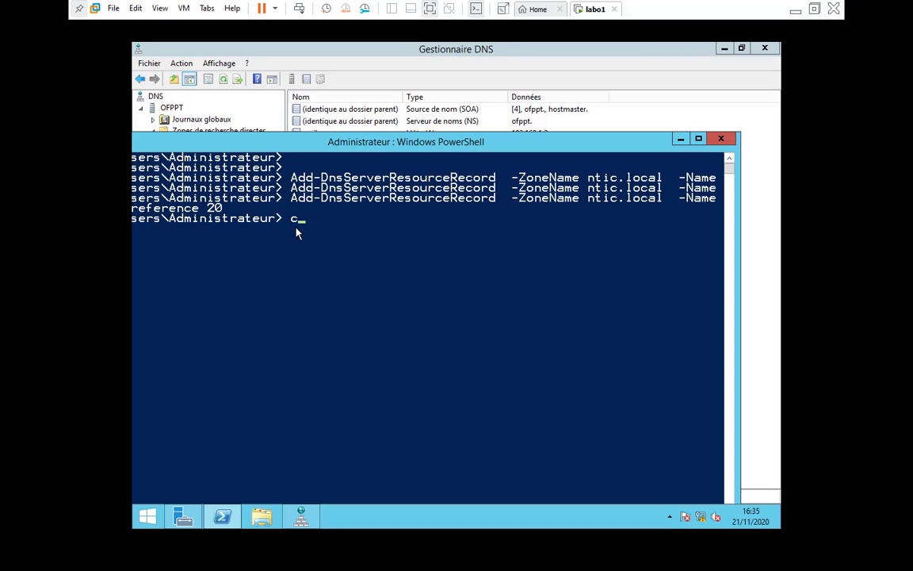
key("Return")
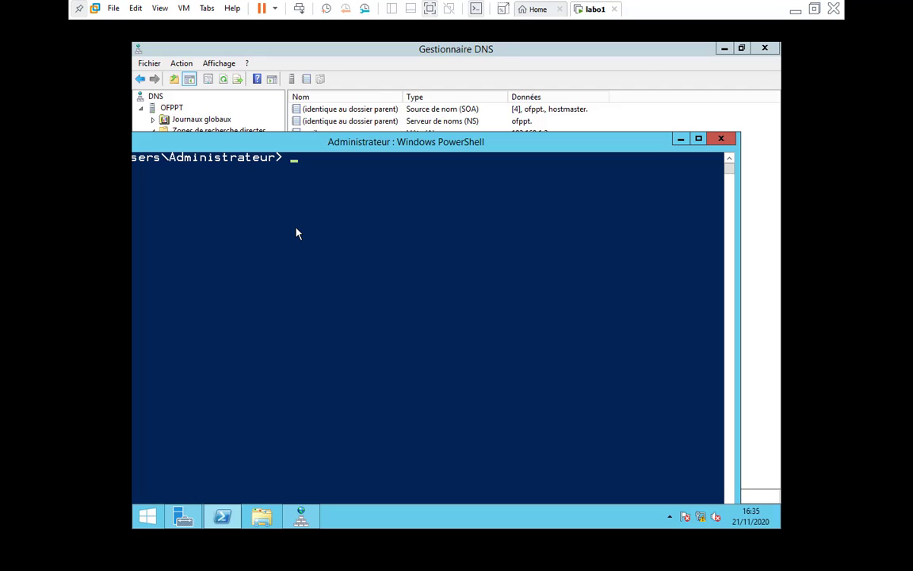
Step: Enter a new Add-DnsServerResourceRecord command with -ZoneName ntic.local
type("Add-dnsserverre")
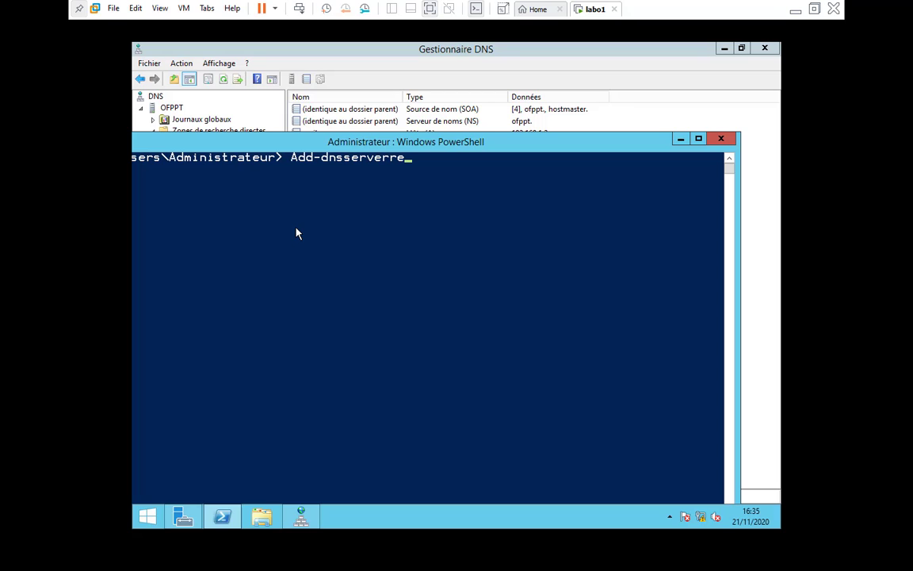
key("Tab")
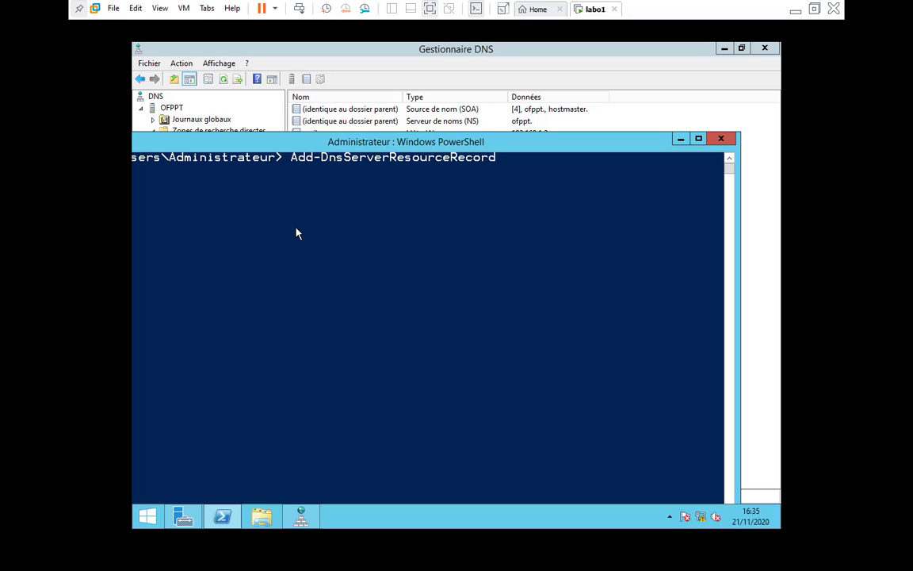
type("-zonena")
key("Tab")
type("ntic.local")
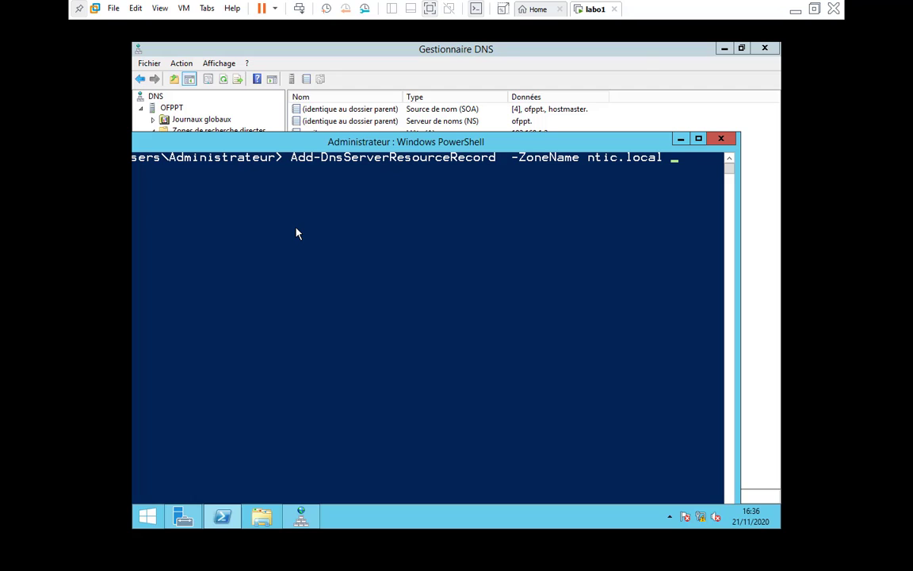
Step: Extend the Add-DnsServerResourceRecord command with -name ftp, -CNAME and the -HostNameAlias parameter
type("-name ftp")
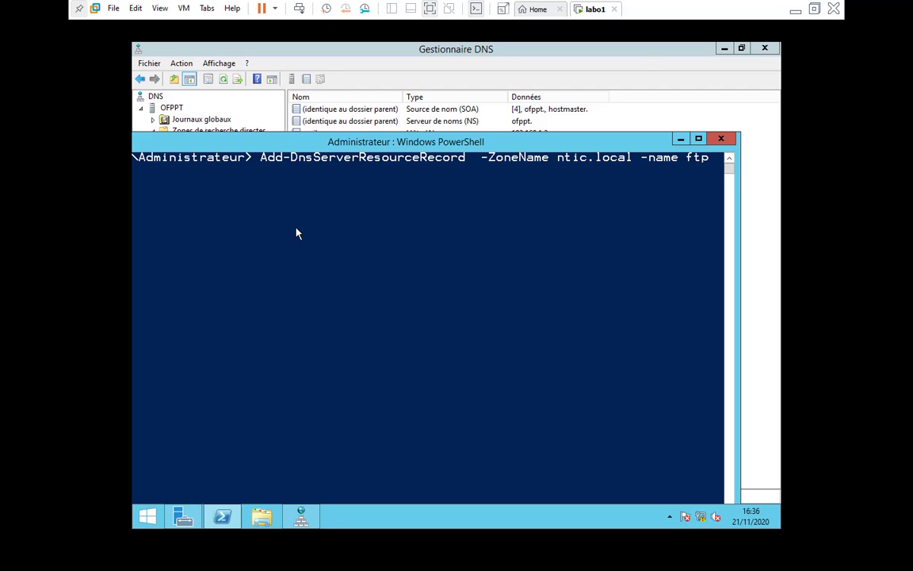
type(" -")
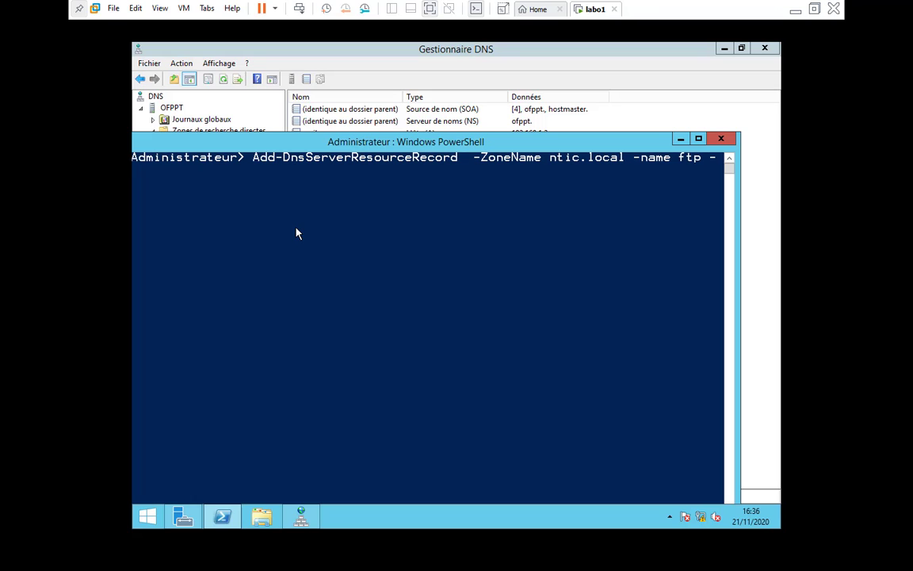
type("C")
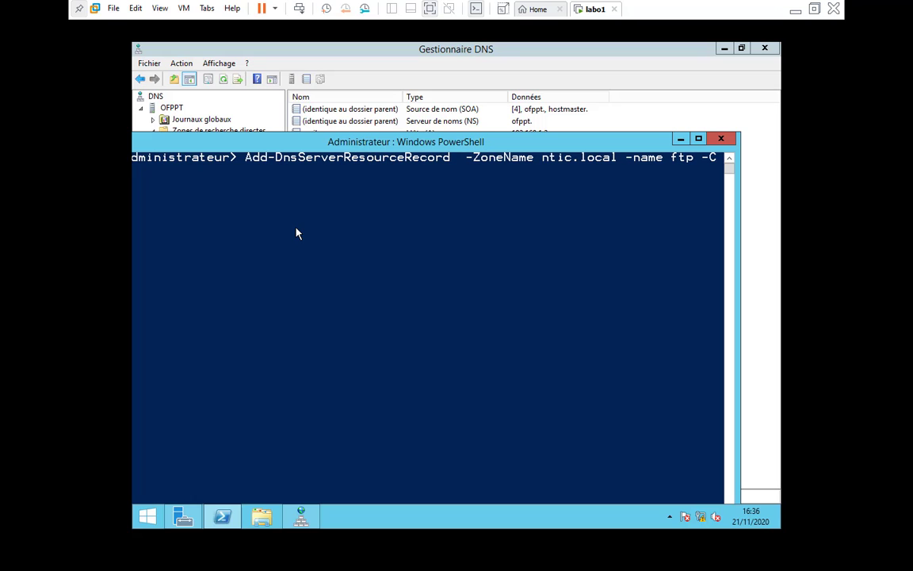
type("NAME ")
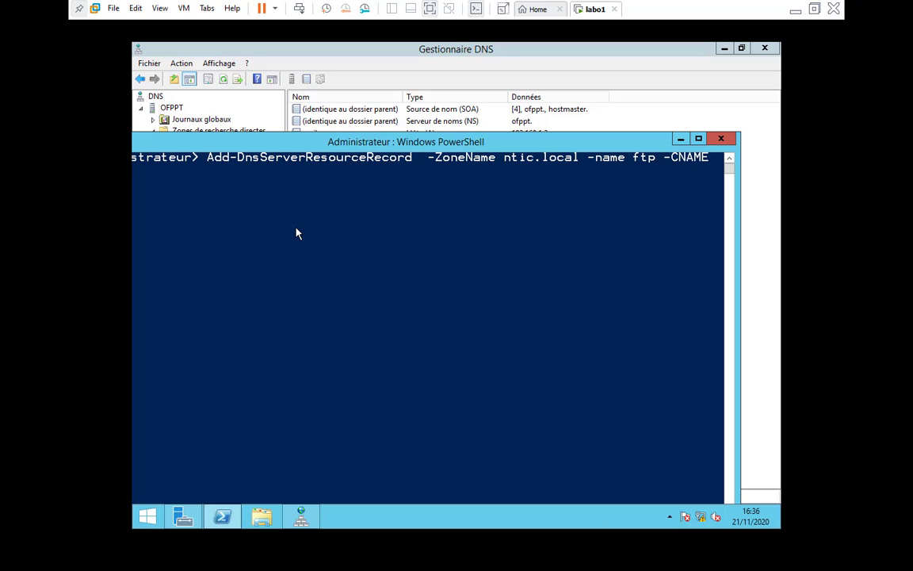
type("-host")
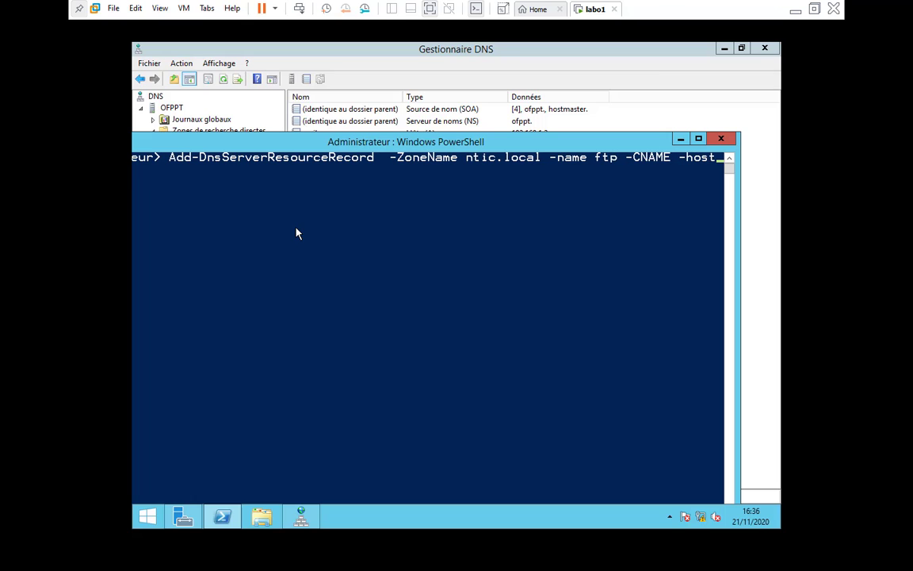
type("na")
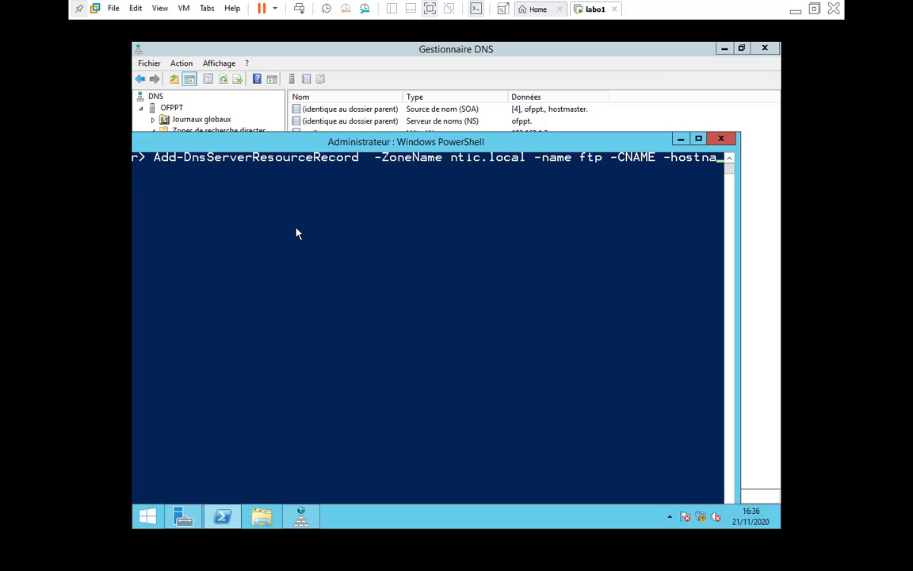
type("meal")
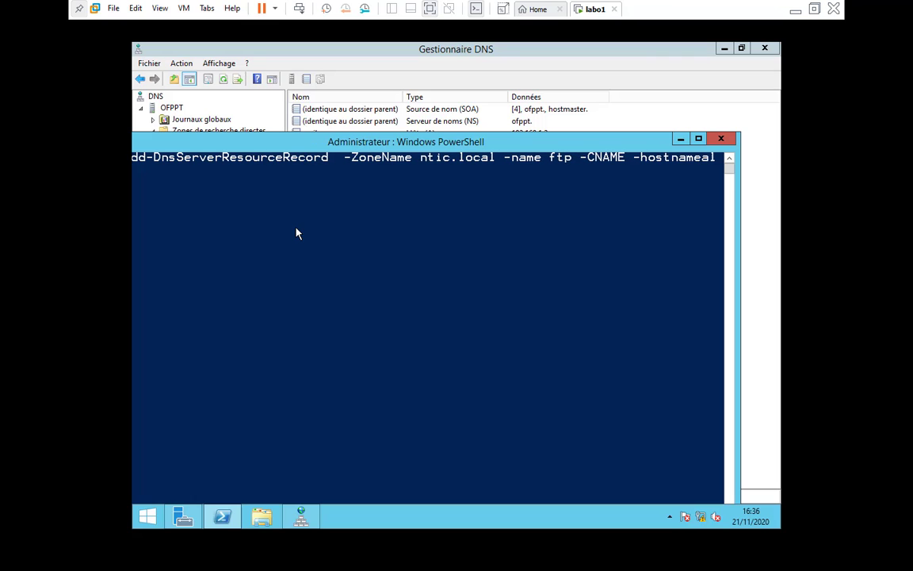
key("Tab")
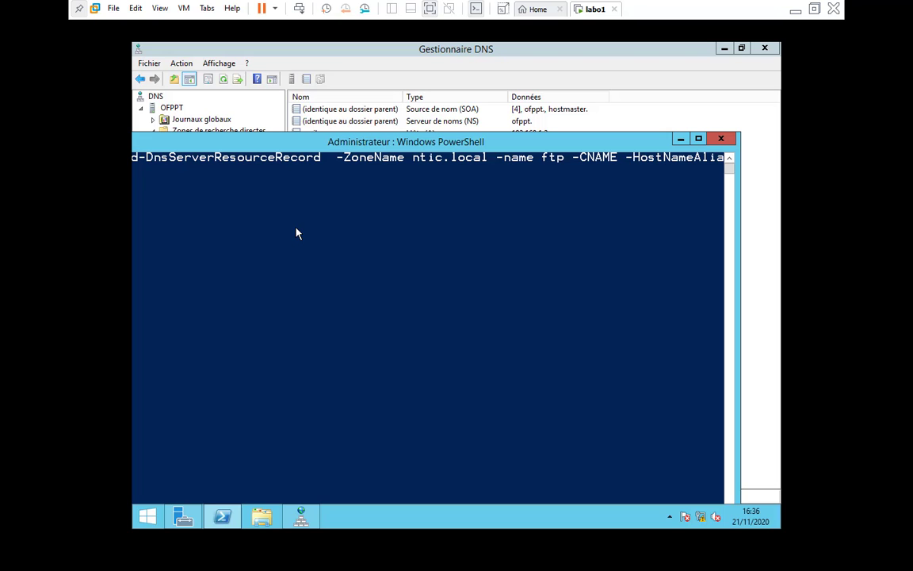
Step: Reposition the PowerShell window, set www as the alias target, and run the command to create the ftp CNAME record
left_click_drag(440, 139, 397, 238)
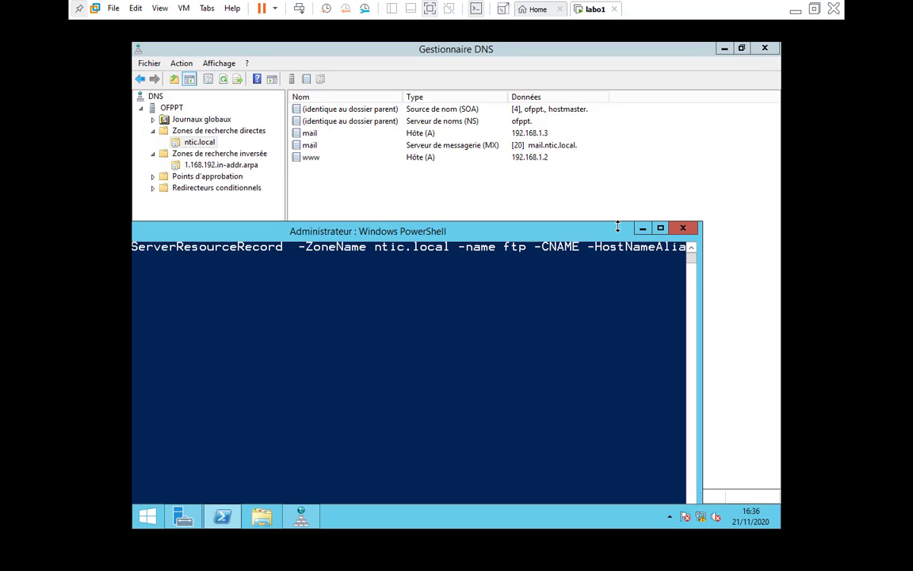
left_click_drag(631, 238, 625, 131)
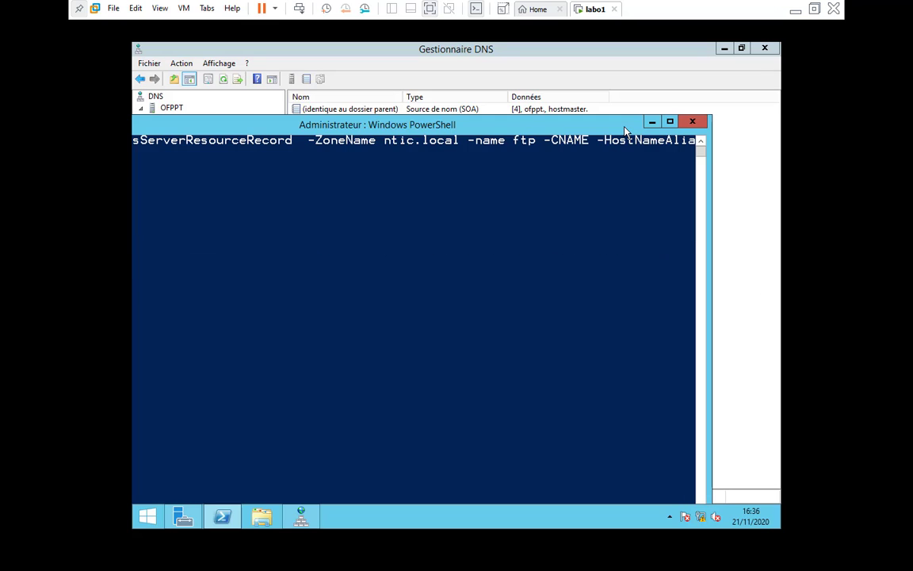
left_click(687, 146)
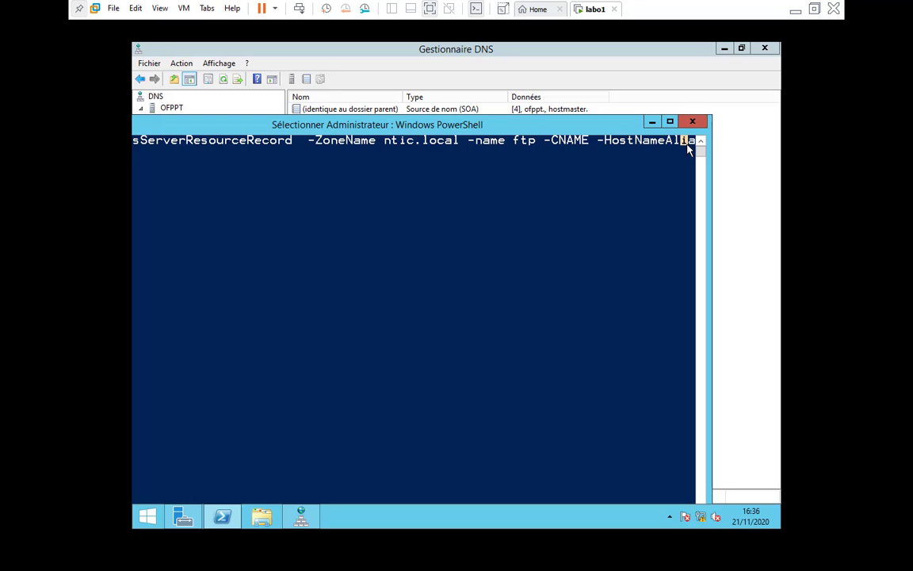
right_click(687, 148)
type("s ")
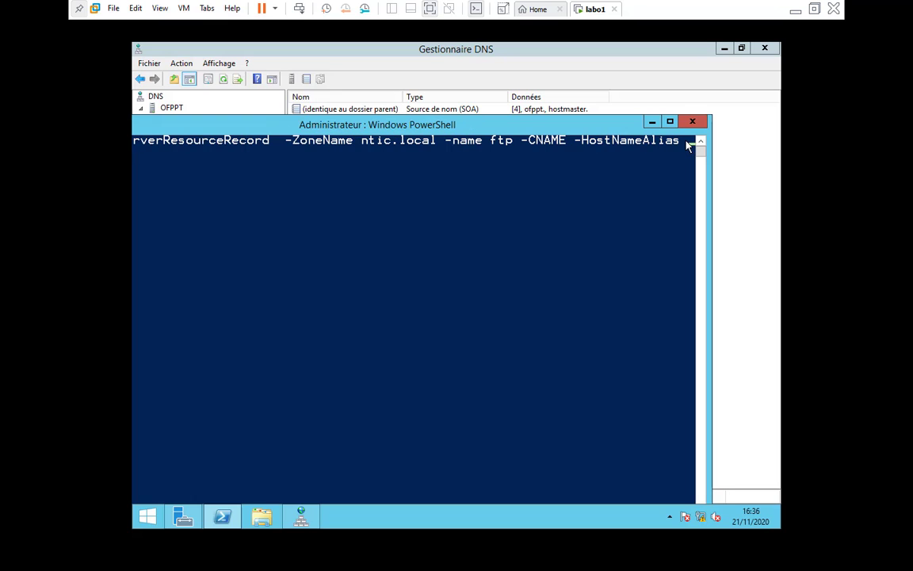
type("www")
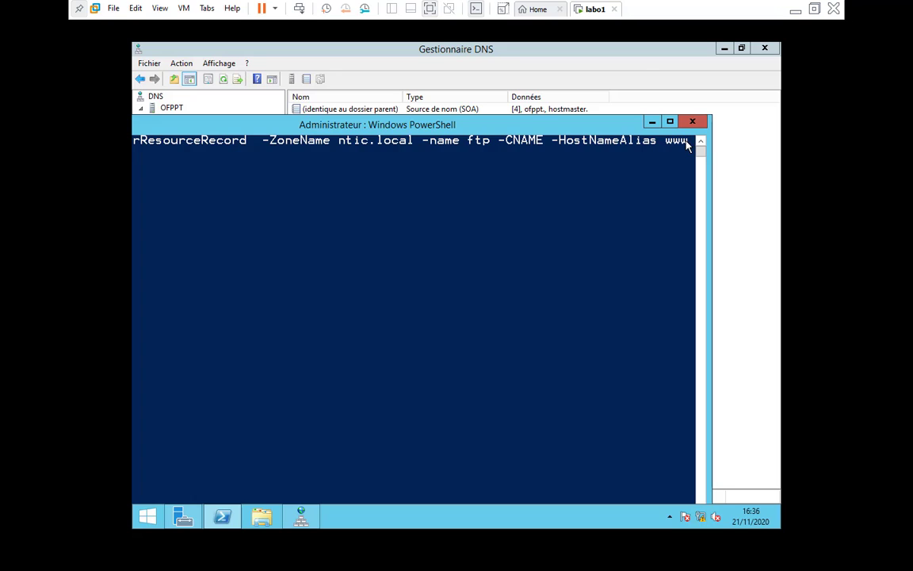
key("Return")
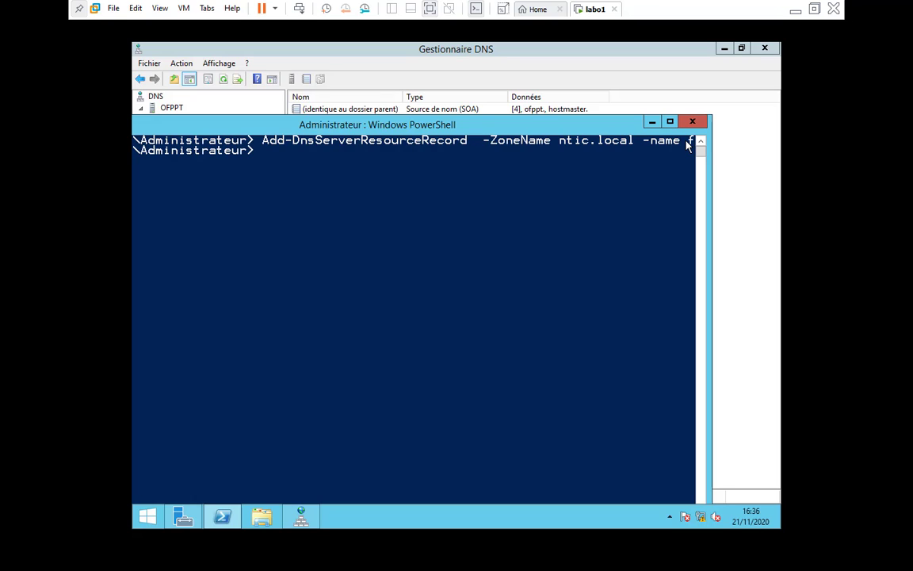
Step: Switch to DNS Manager, refresh the ntic.local records to check the ftp alias, and return to PowerShell
left_click(745, 193)
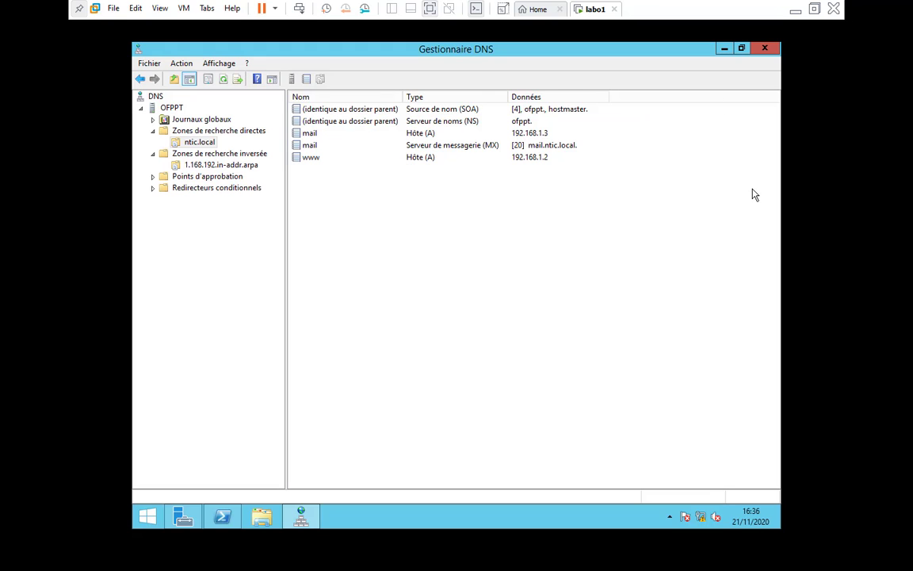
left_click(224, 79)
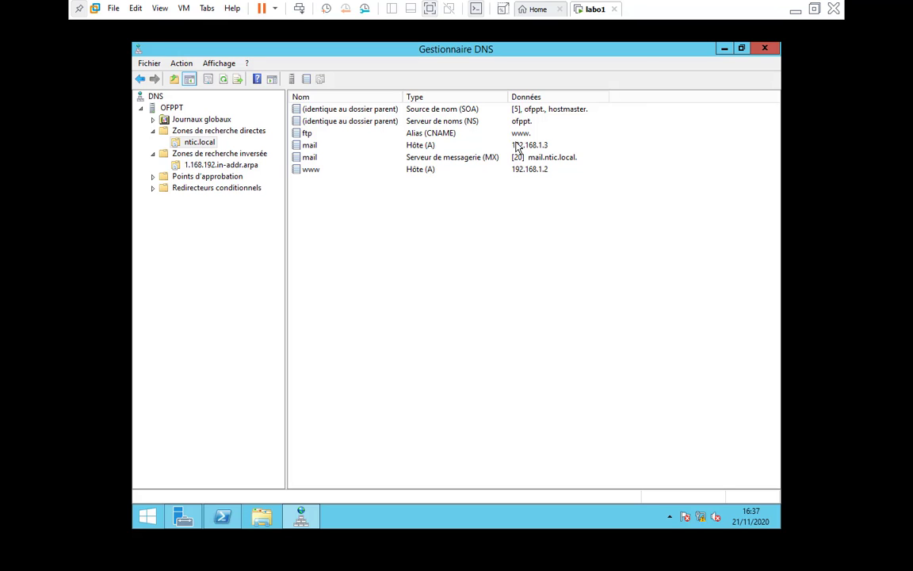
left_click(224, 518)
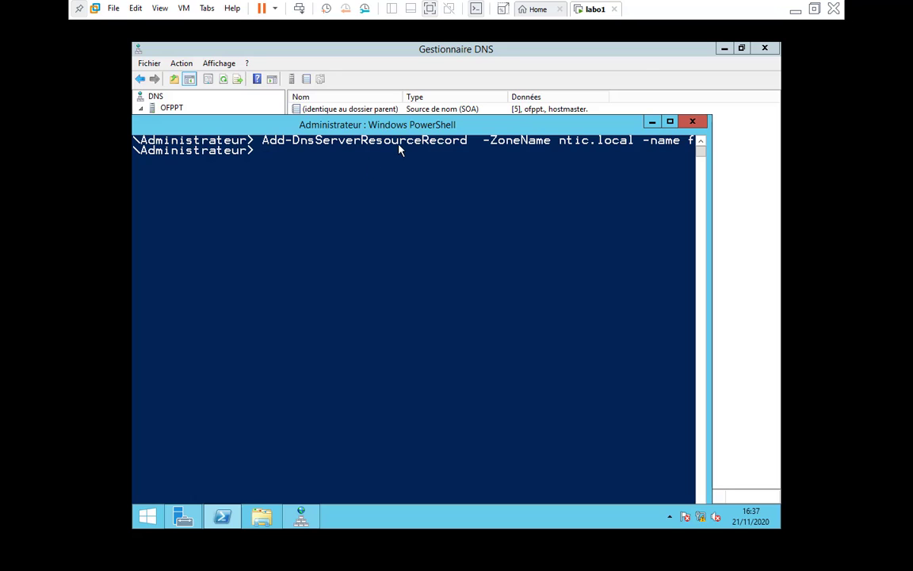
Step: Set the PowerShell console font size to 8 x 12, then widen and reposition its window to fit the full command
right_click(375, 124)
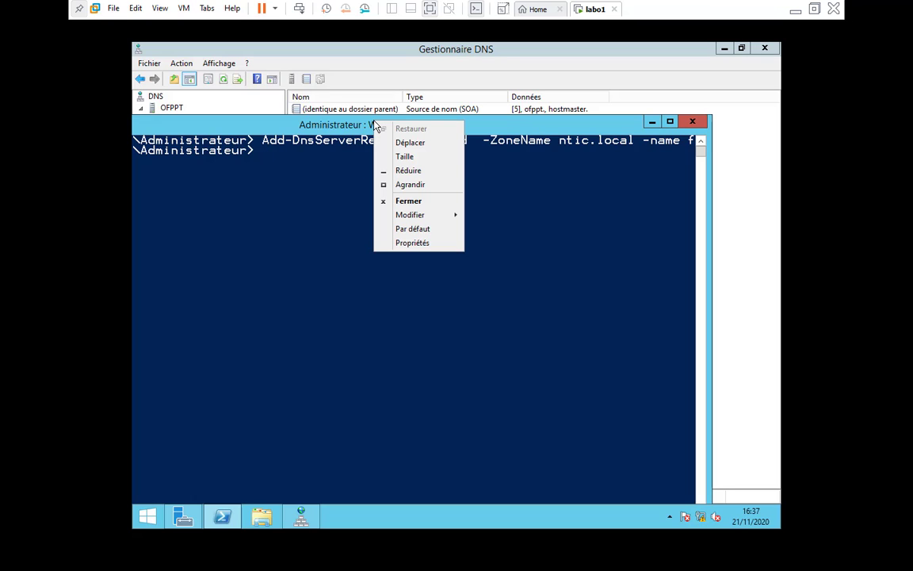
left_click(412, 243)
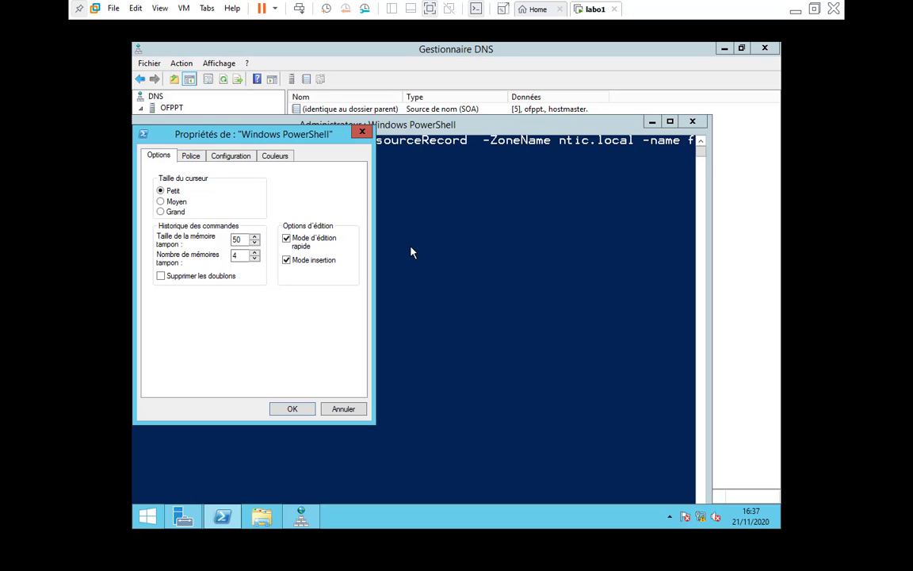
left_click(190, 155)
left_click(268, 235)
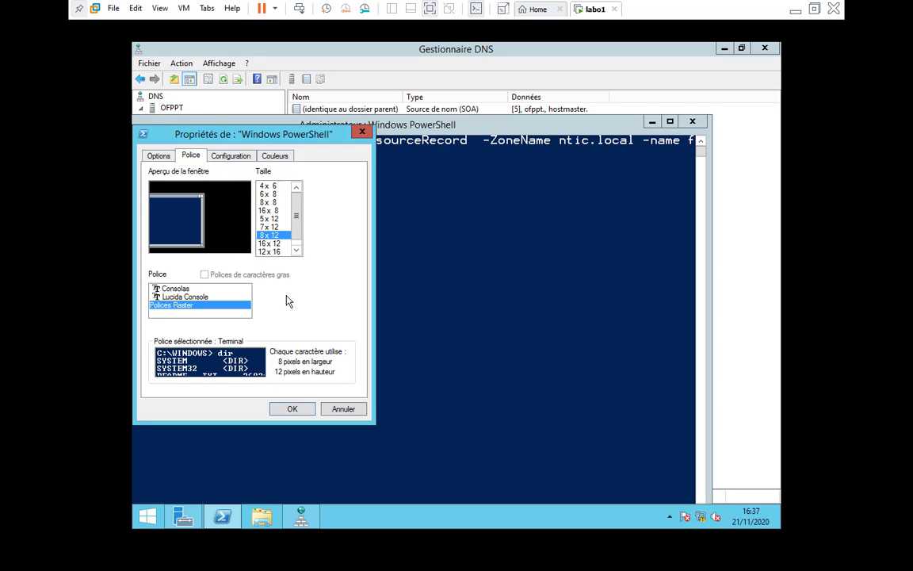
left_click(292, 408)
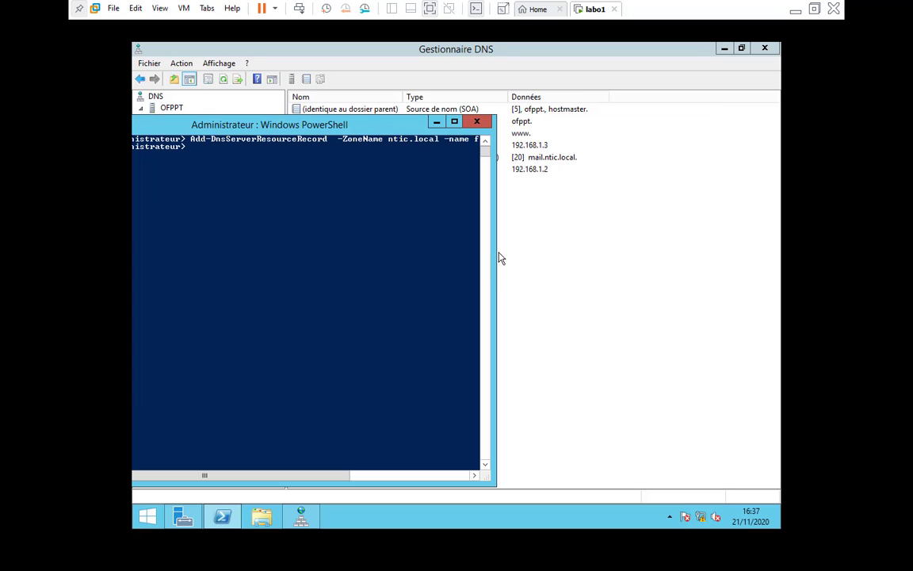
left_click_drag(492, 253, 710, 225)
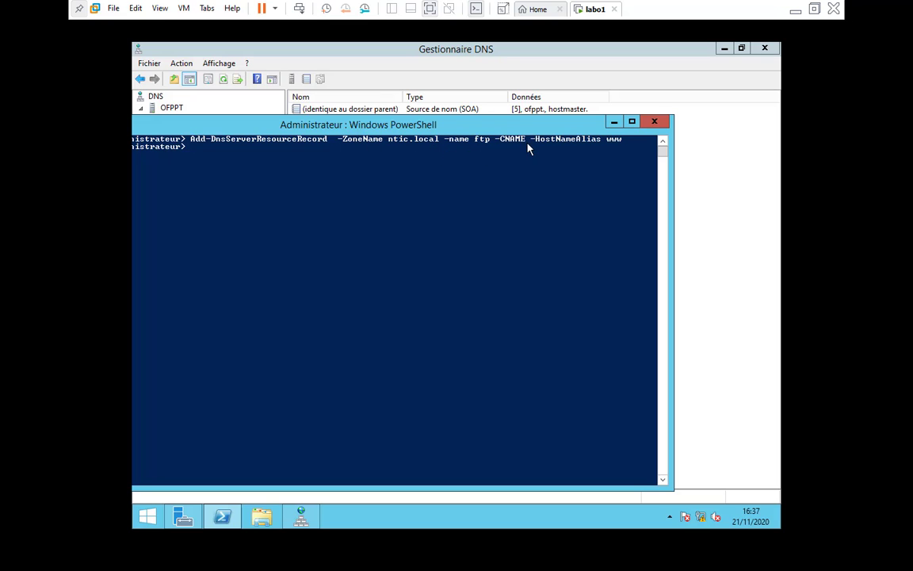
left_click_drag(517, 130, 540, 148)
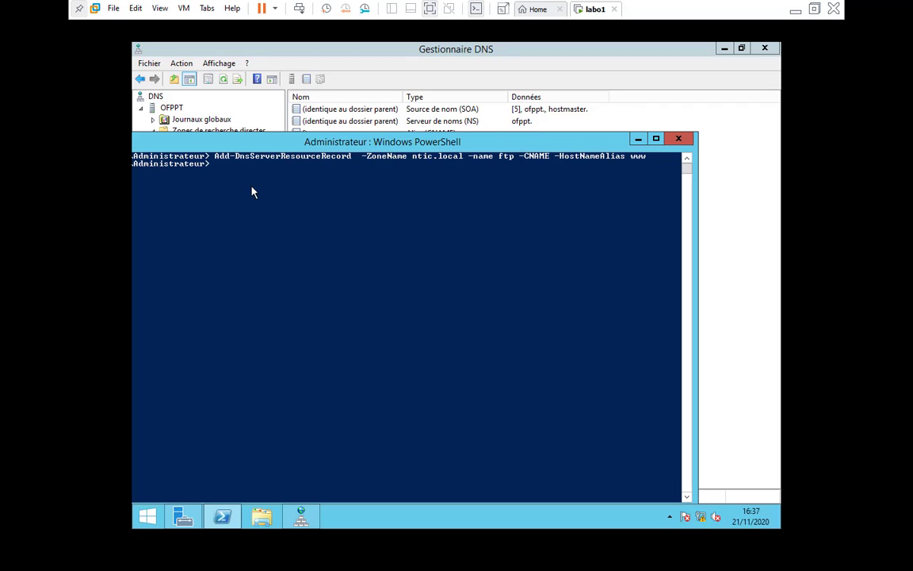
Step: Create an AAAA record named svn in ntic.local with IPv6 address 2001:8B::3, using Add-DnsServerResourceRecord
type("a")
key("BackSpace")
type("Add-DnsSer")
type("verresou")
key("Tab")
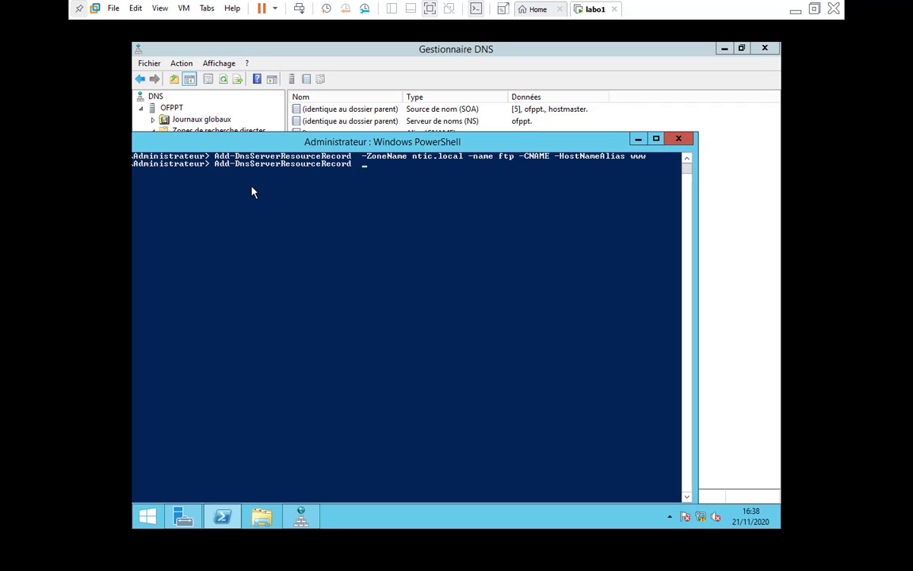
type("-zoneName ntic.local -name")
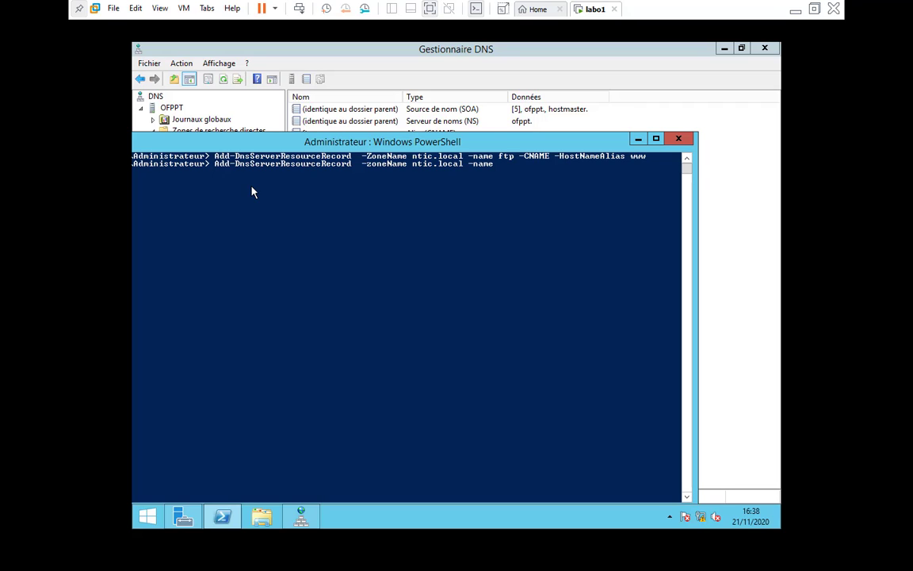
type(" svn -AAAA -")
type("IPv6Address")
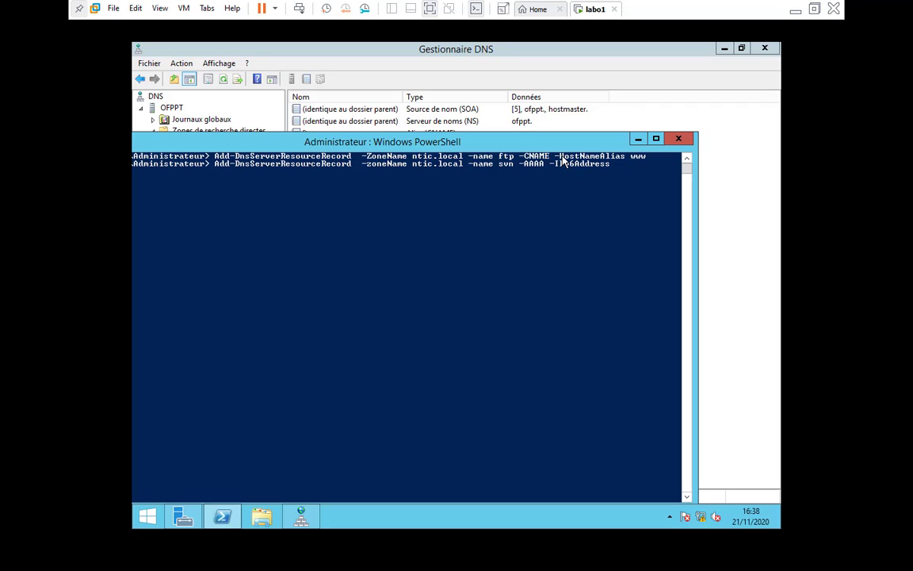
type("  2001:DB::3")
key("Return")
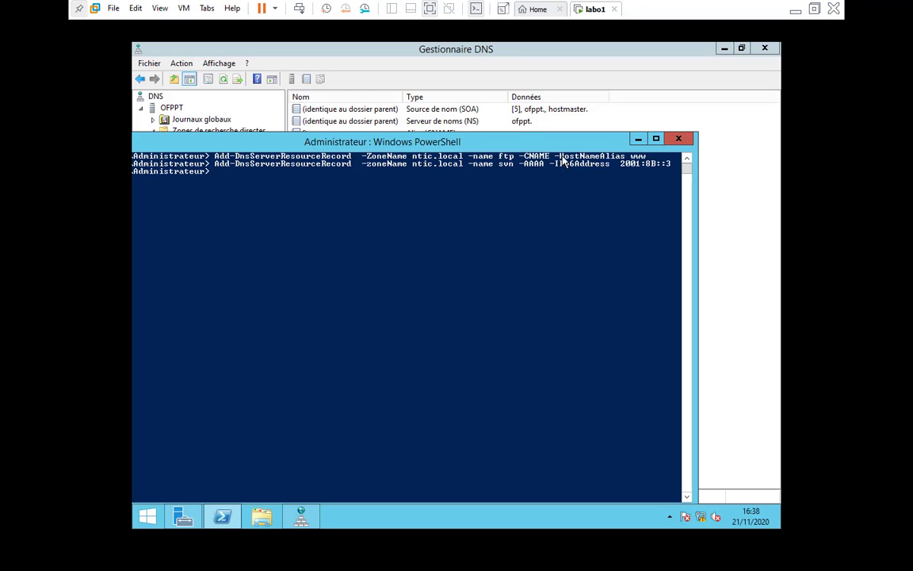
Step: Switch to DNS Manager, refresh the ntic.local records, and widen the Données column to read the svn record's full IPv6 address
left_click(766, 243)
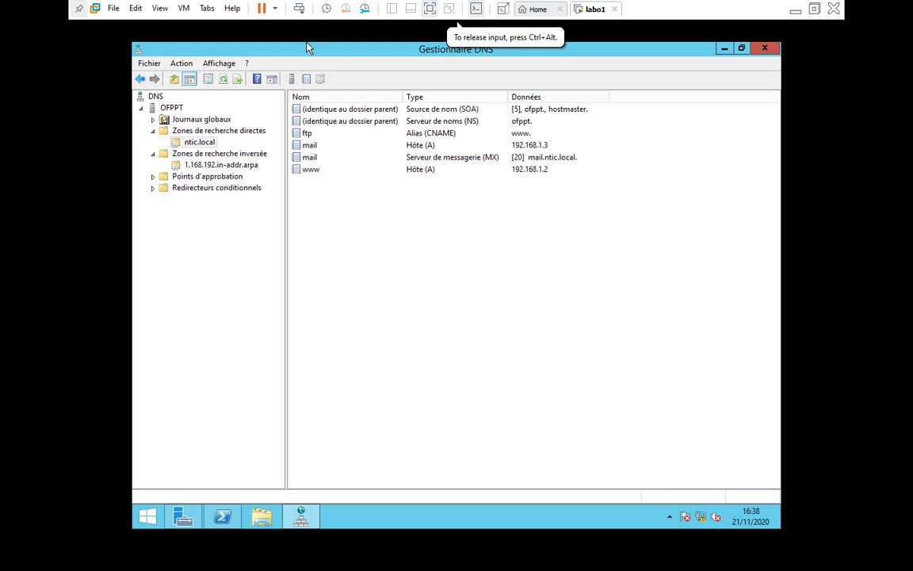
left_click(223, 80)
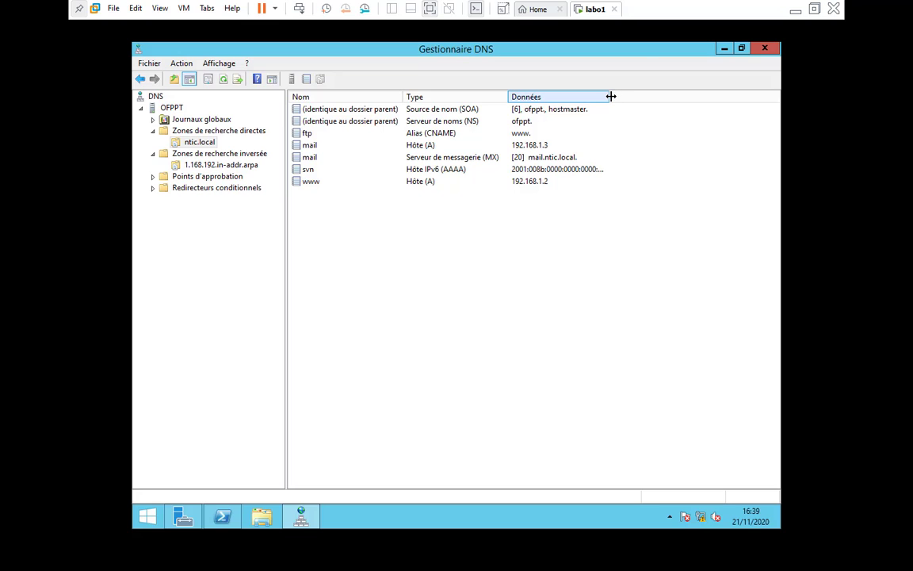
left_click_drag(610, 96, 736, 96)
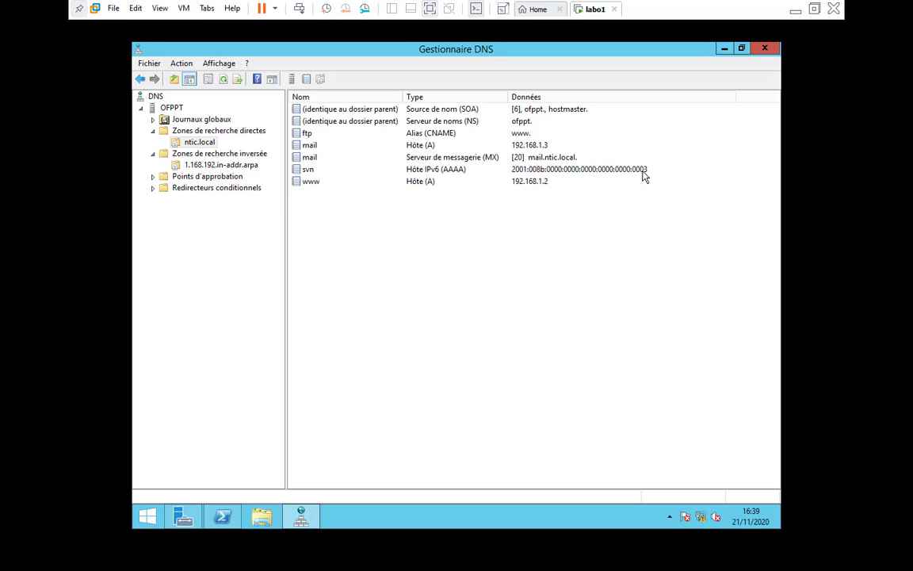
Step: Return to PowerShell and move its window below the record list of DNS Manager
mouse_move(301, 516)
left_click(224, 520)
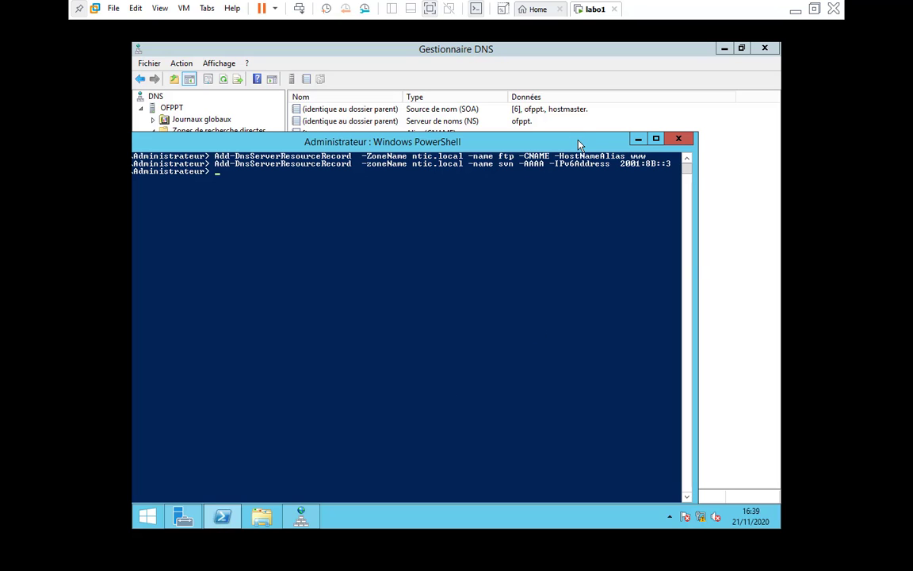
left_click_drag(578, 145, 649, 279)
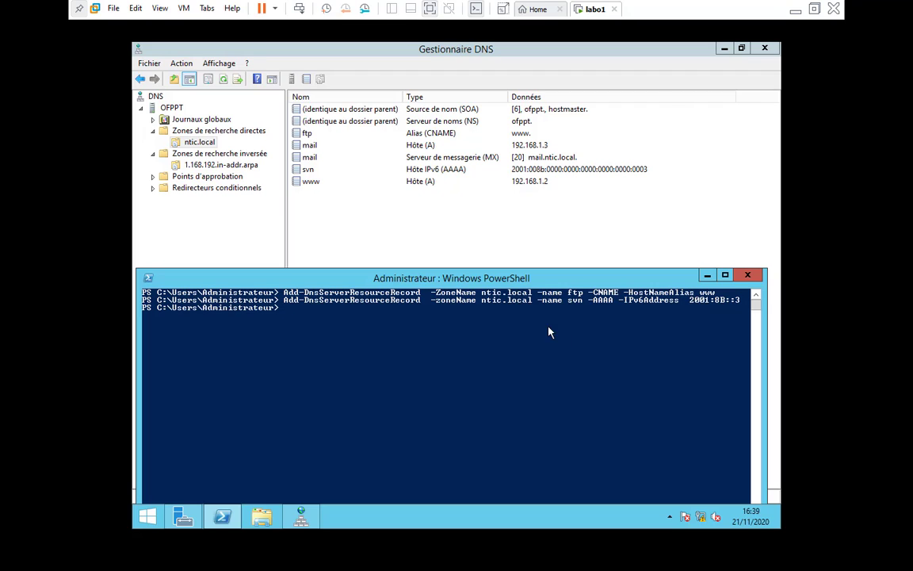
Step: In DNS Manager, examine the new pointer (PTR) form for 1.168.192.in-addr.arpa, browse to the host records in ntic.local, and cancel
left_click(210, 167)
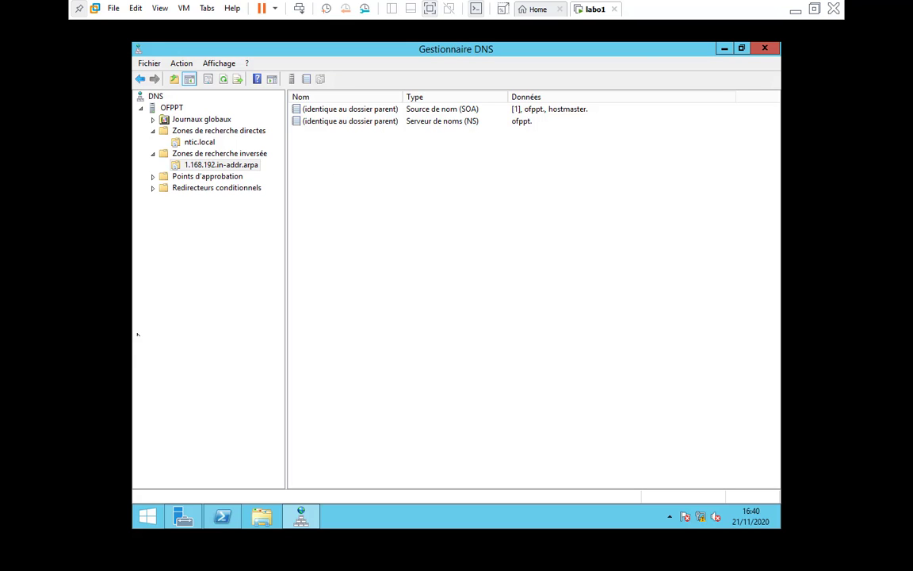
left_click(219, 519)
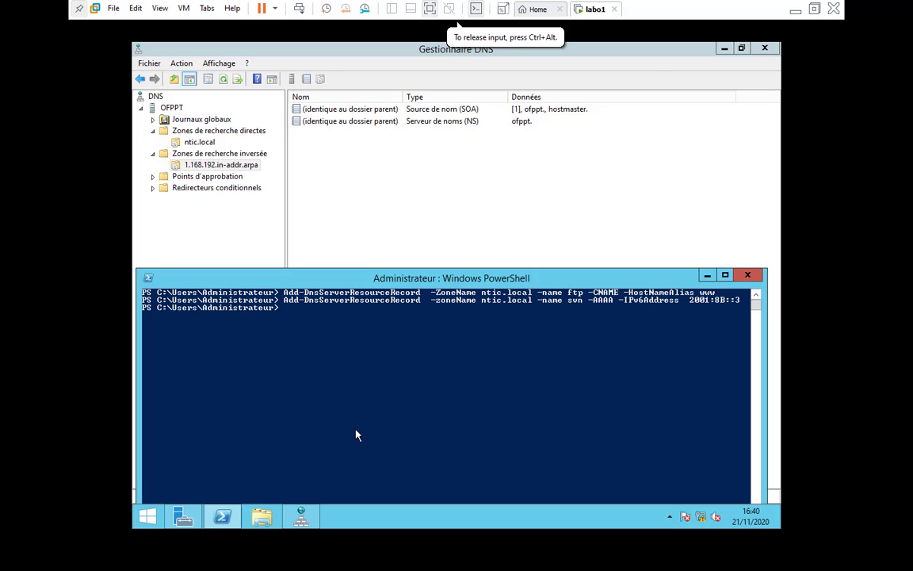
left_click(363, 179)
right_click(363, 179)
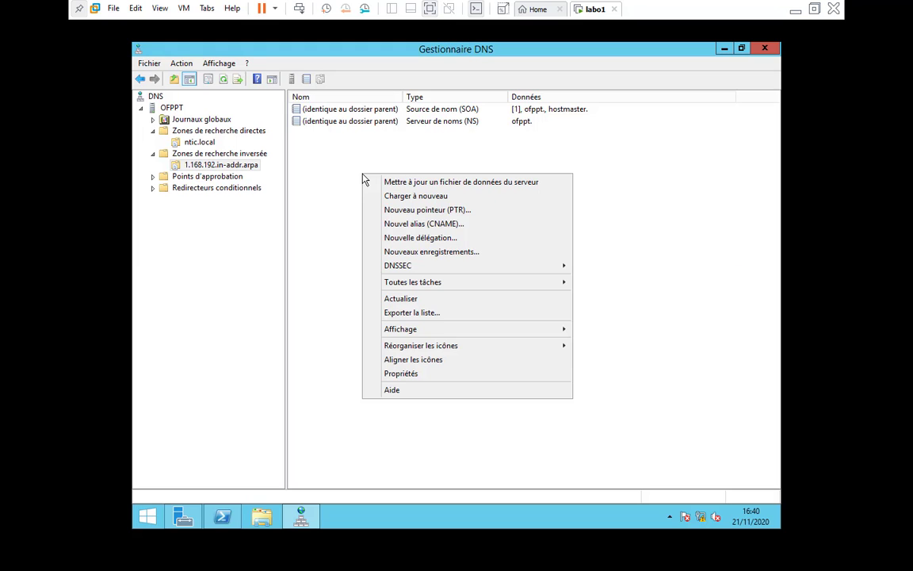
left_click(396, 210)
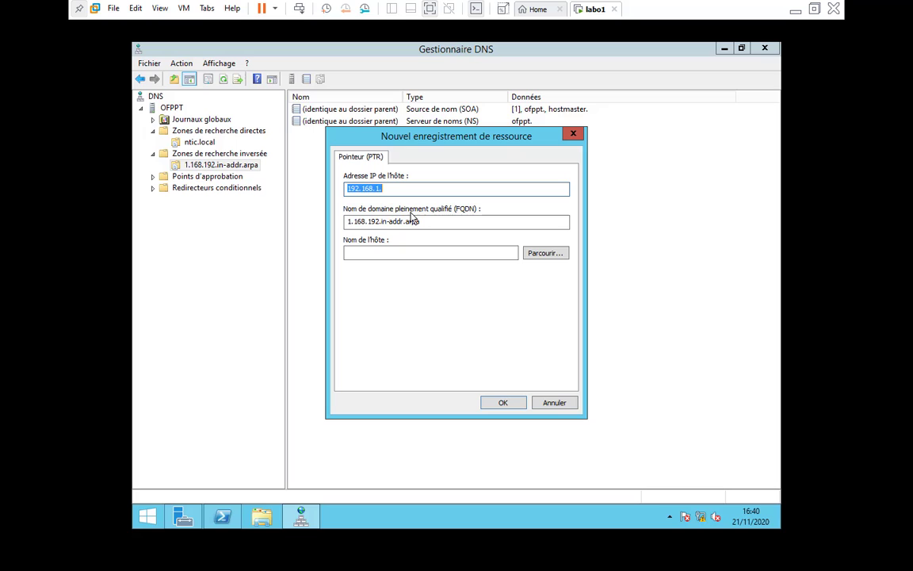
left_click(545, 253)
double_click(375, 238)
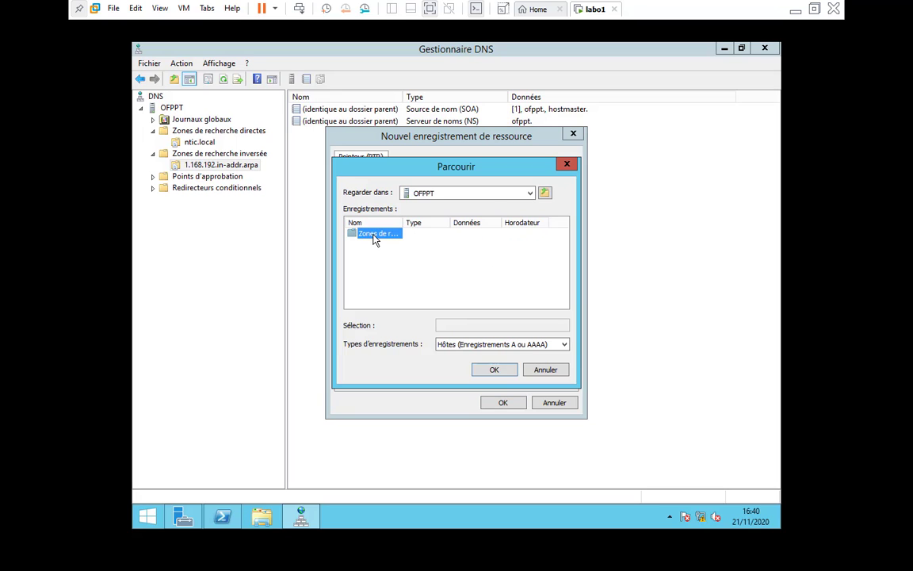
double_click(375, 236)
double_click(375, 235)
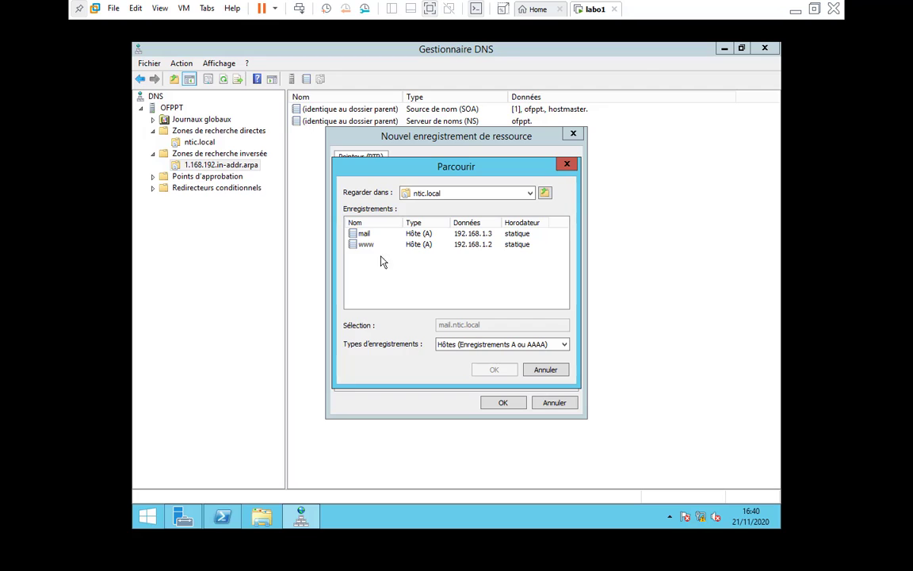
left_click(546, 370)
left_click(547, 404)
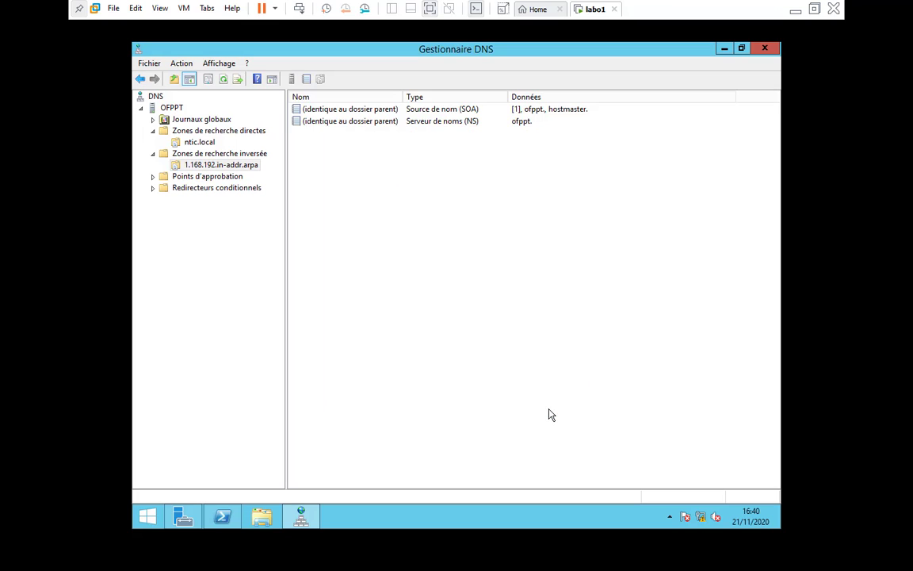
Step: Switch to PowerShell, clear the console with cls, and move its window up to just below the reverse zone's records
left_click(227, 521)
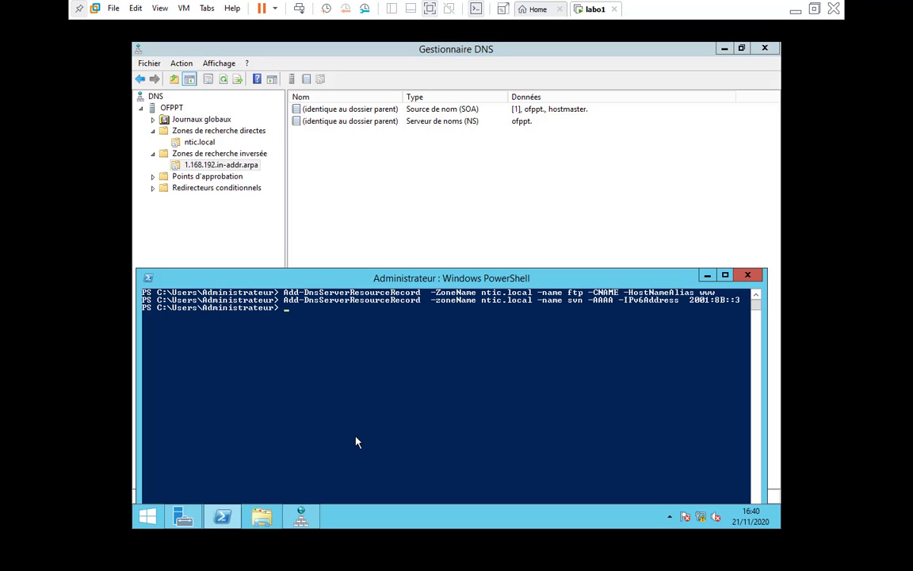
type("cls*")
key("Return")
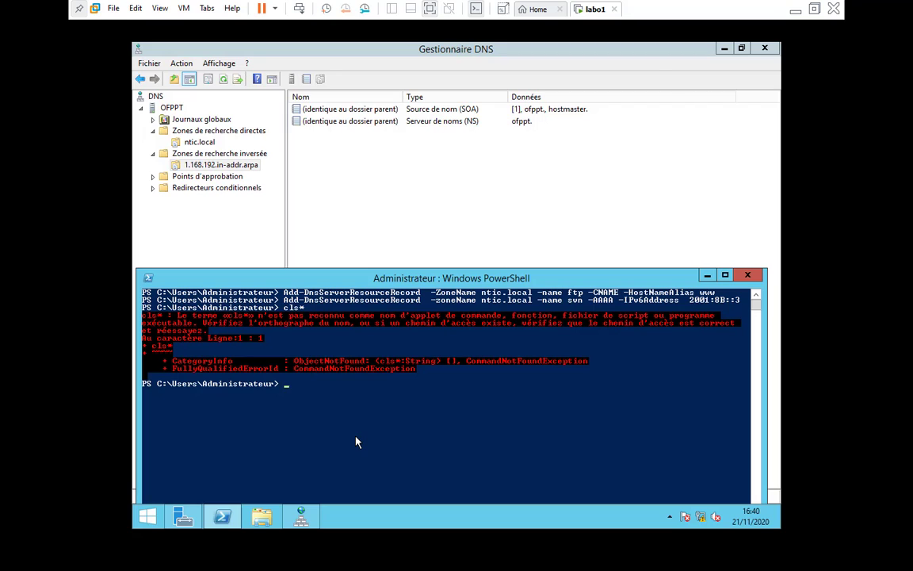
type("cls")
key("Return")
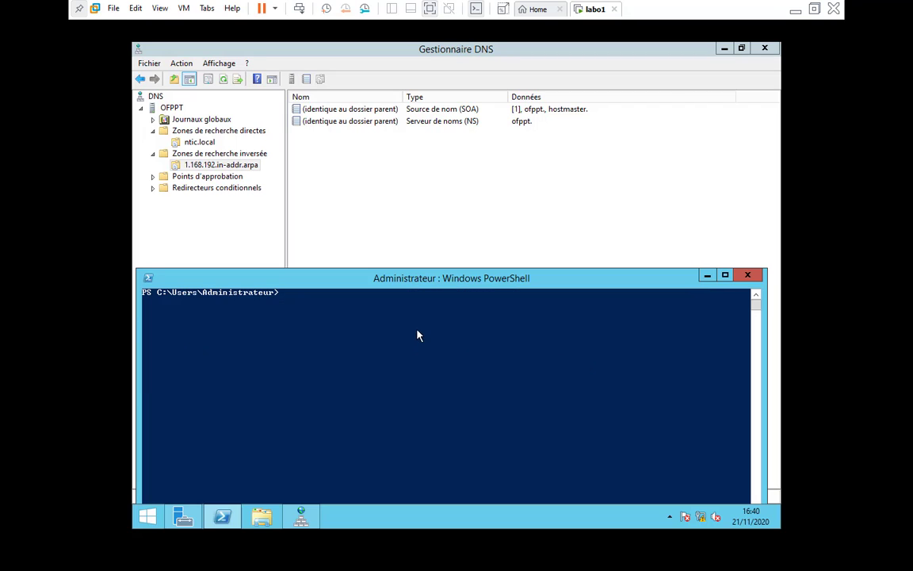
left_click_drag(399, 267, 398, 176)
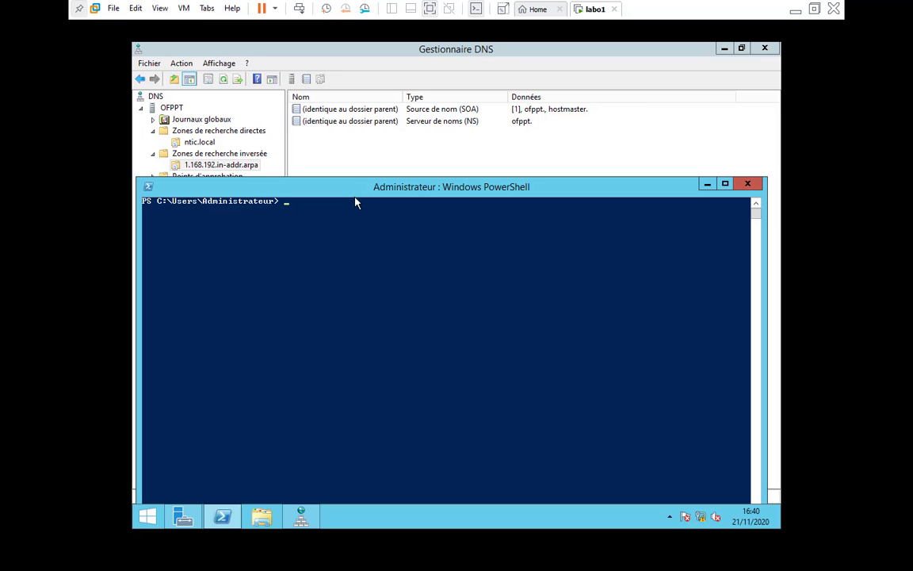
Step: Add a PTR record named www to 1.168.192.in-addr.arpa with PtrDomainName 192.168.1.2, using Add-DnsServerResourceRecord
type("add-dnsserverres")
key("Tab")
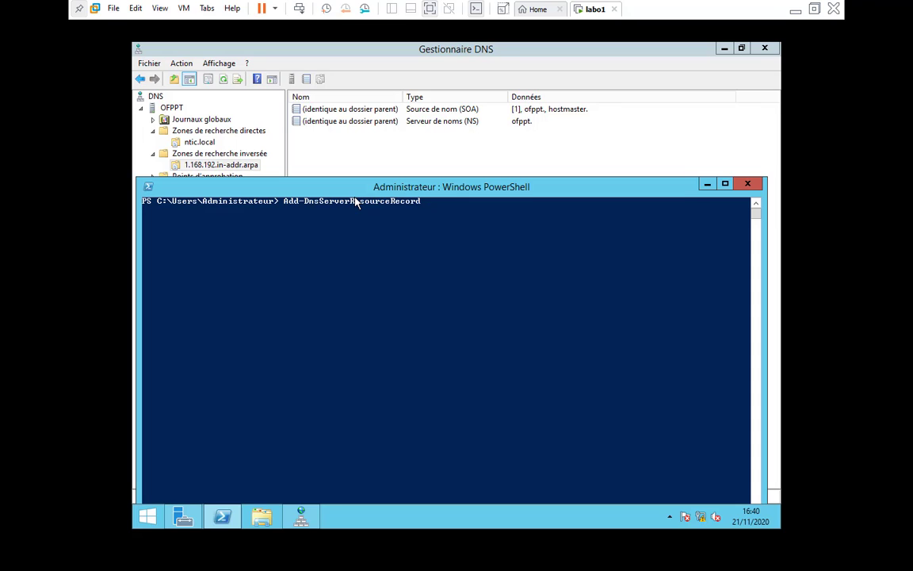
type("-zon")
key("Tab")
type("68;192")
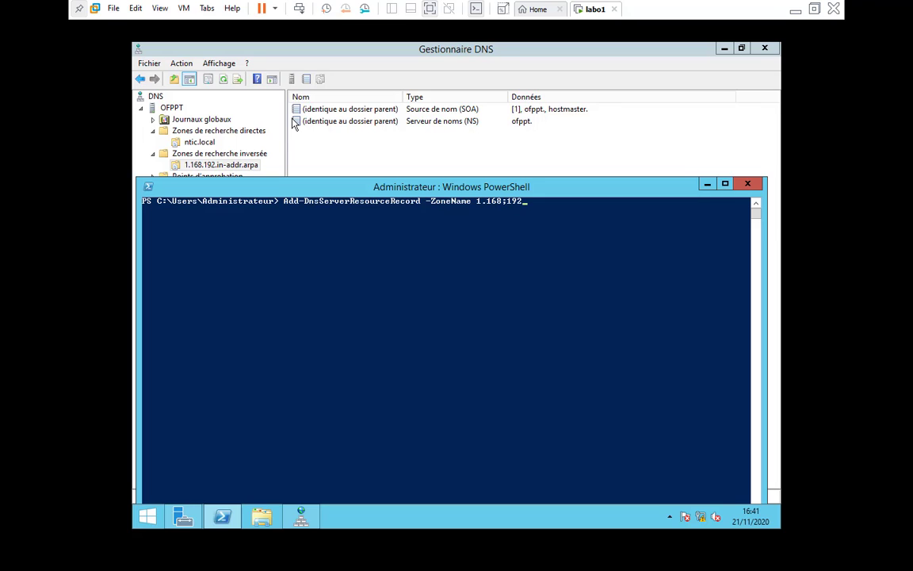
key("BackSpace")
key("BackSpace")
key("BackSpace")
key("BackSpace")
type(".192.in-addr.ARPA")
key("BackSpace")
key("BackSpace")
key("BackSpace")
key("BackSpace")
type("arpa")
type("-name www -")
type("PTR")
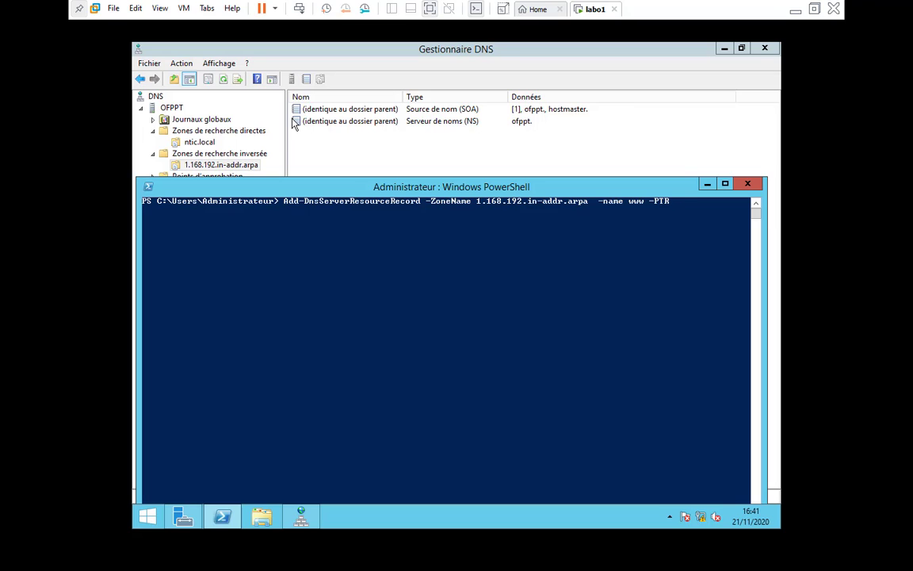
type("-")
type("ptrdoma")
key("Tab")
type("192.168.1")
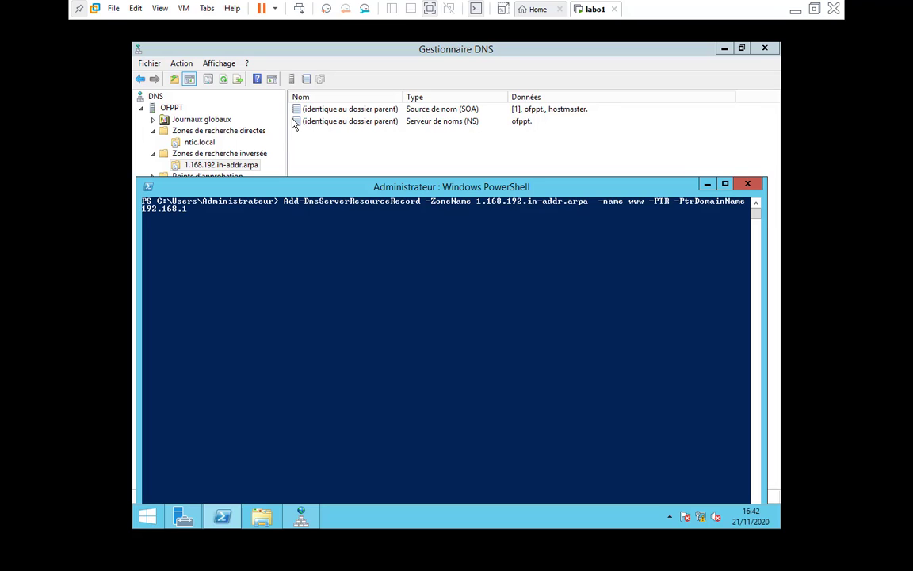
type(".2")
key("Return")
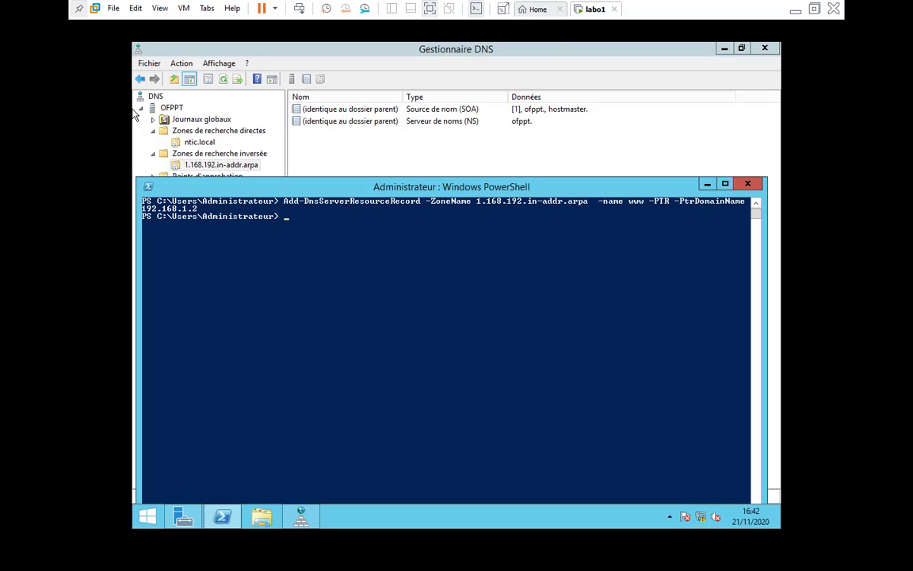
Step: Switch to DNS Manager, view the ntic.local records, and refresh the 1.168.192.in-addr.arpa reverse zone to check the new pointer
left_click(194, 145)
left_click(194, 147)
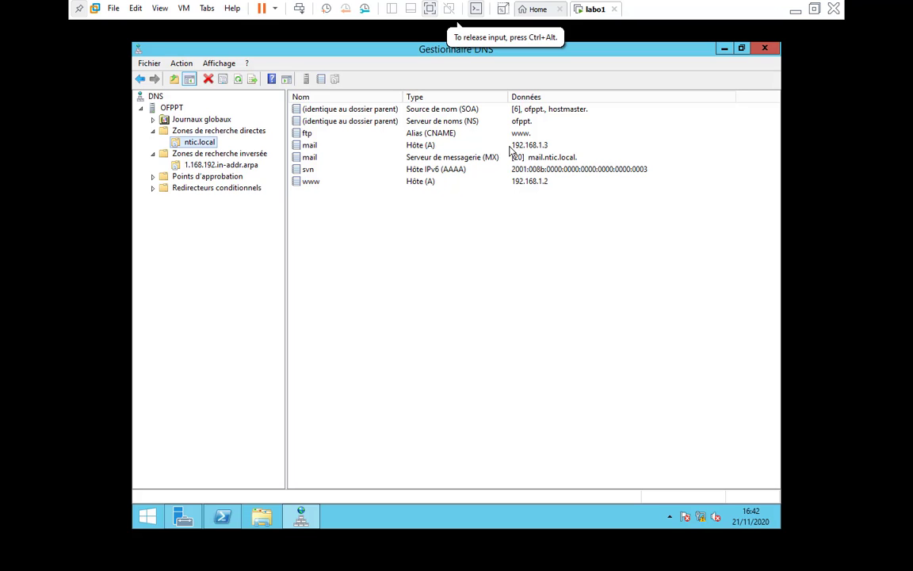
double_click(169, 155)
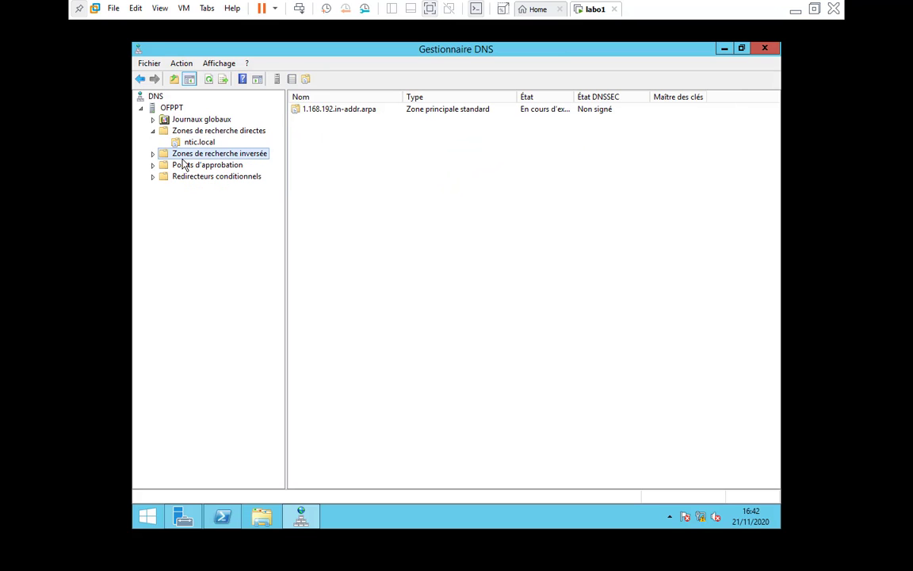
left_click(153, 154)
left_click(198, 168)
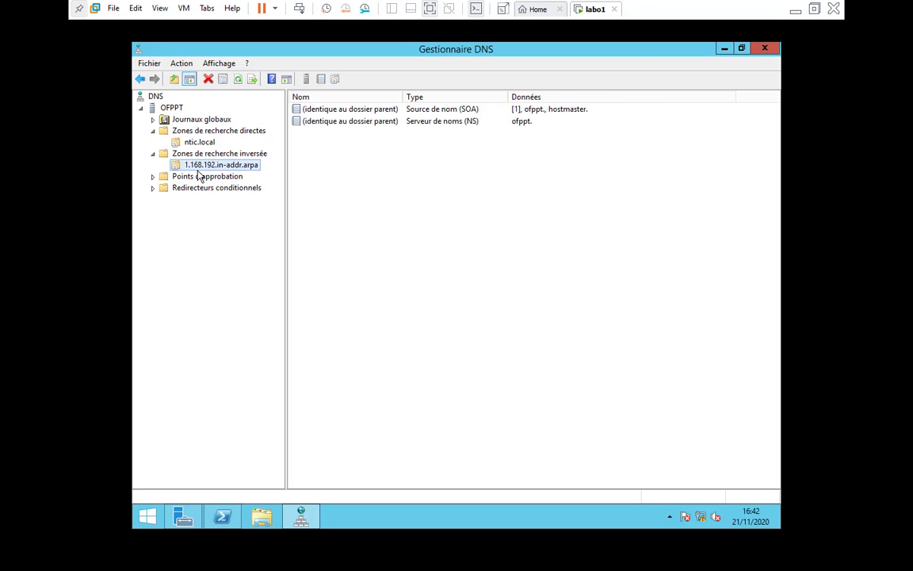
left_click(239, 79)
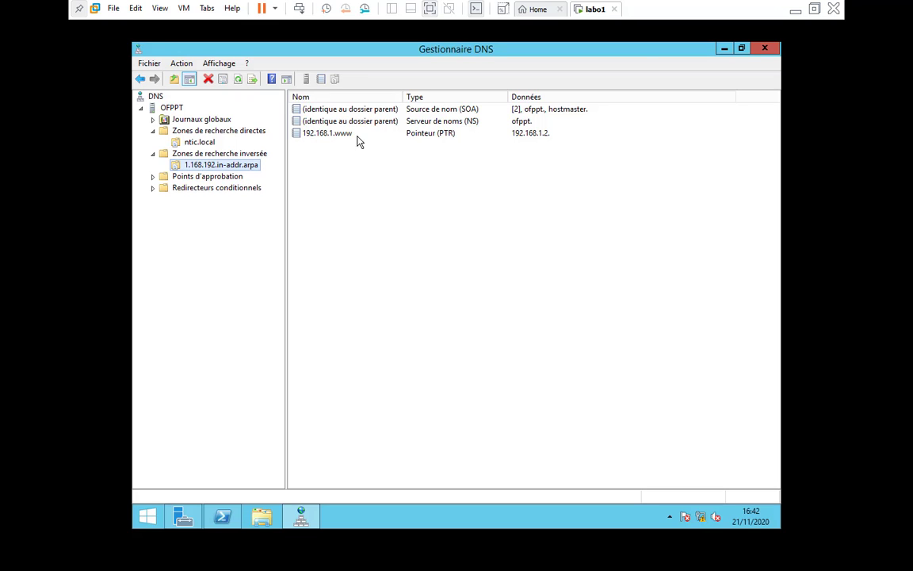
Step: Delete the 192.168.1.www pointer record from the 1.168.192.in-addr.arpa reverse zone in DNS Manager
mouse_move(224, 521)
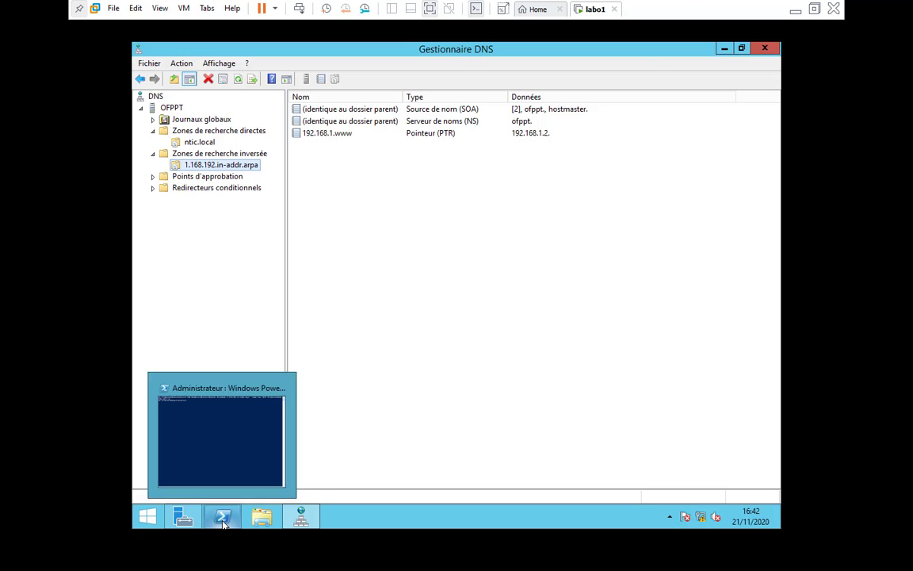
left_click(200, 468)
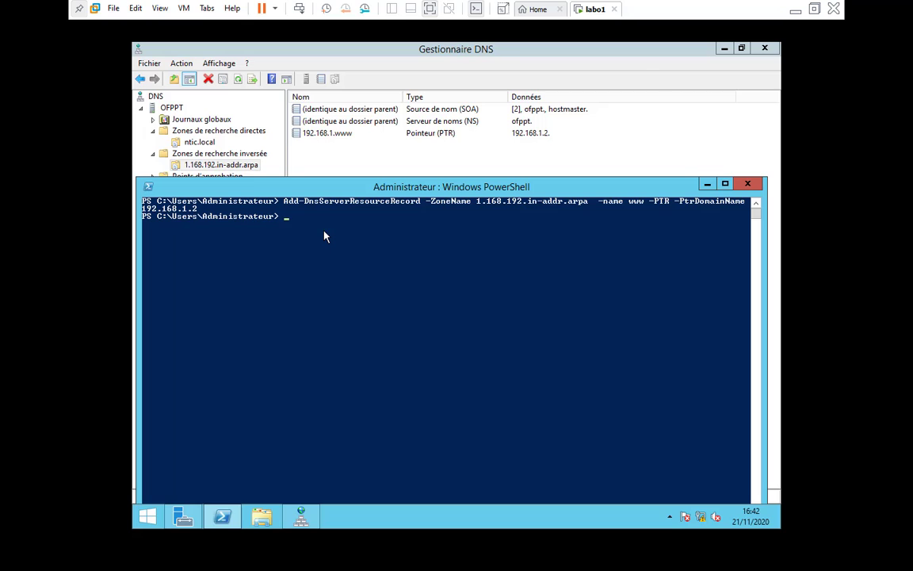
left_click(327, 138)
right_click(327, 138)
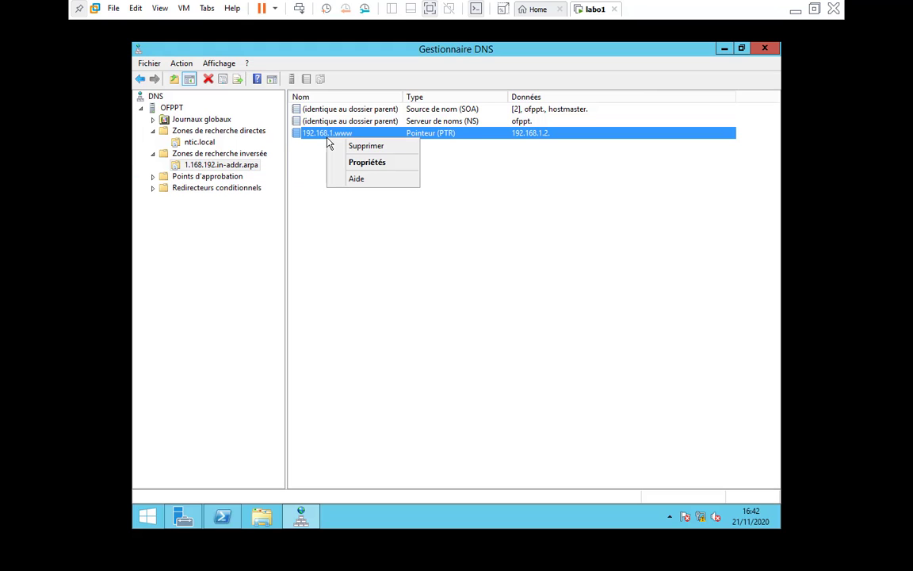
left_click(352, 146)
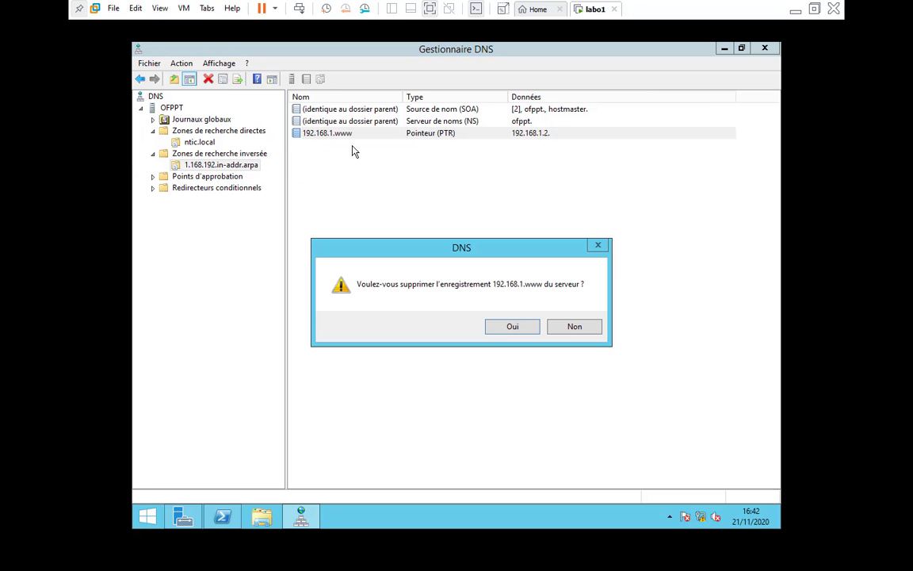
left_click(511, 326)
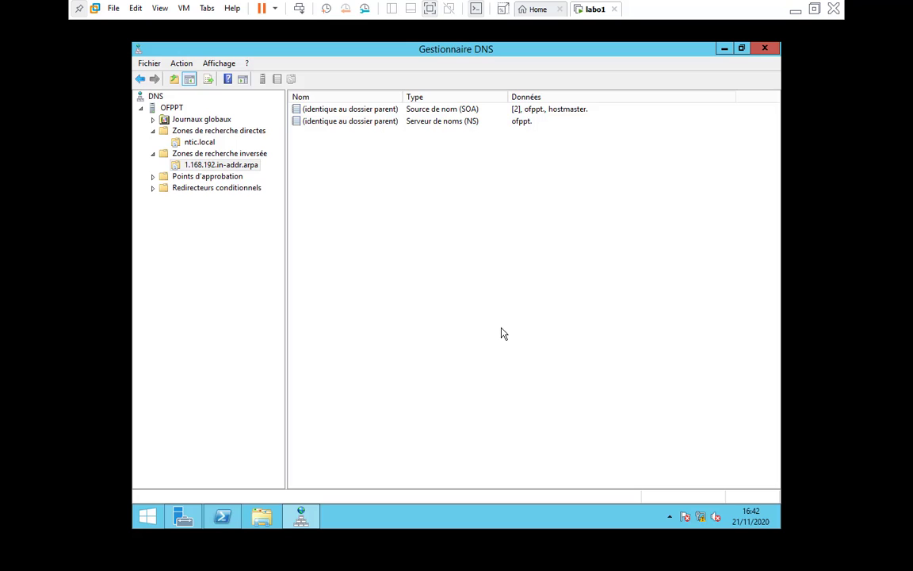
left_click(221, 516)
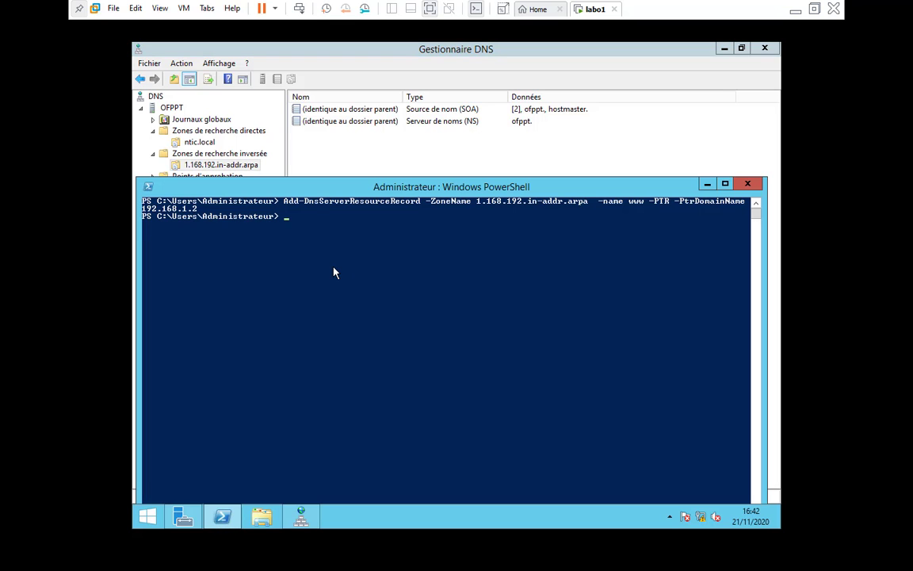
key("Up")
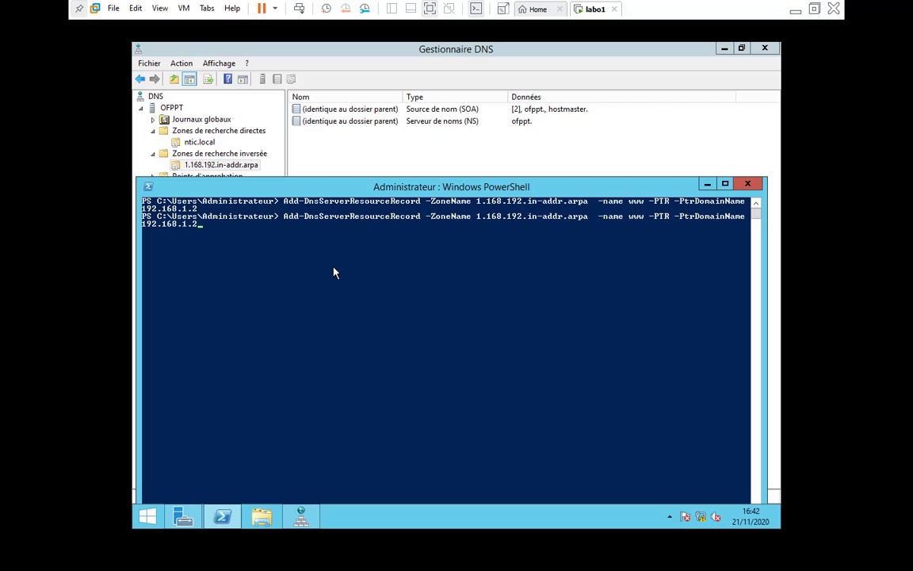
key("BackSpace")
key("BackSpace")
key("BackSpace")
key("BackSpace")
key("BackSpace")
key("BackSpace")
key("BackSpace")
key("BackSpace")
key("BackSpace")
key("BackSpace")
key("BackSpace")
key("BackSpace")
key("BackSpace")
key("BackSpace")
key("BackSpace")
key("BackSpace")
key("BackSpace")
key("BackSpace")
key("BackSpace")
key("BackSpace")
key("BackSpace")
key("BackSpace")
key("BackSpace")
key("BackSpace")
key("BackSpace")
key("BackSpace")
key("BackSpace")
key("BackSpace")
key("BackSpace")
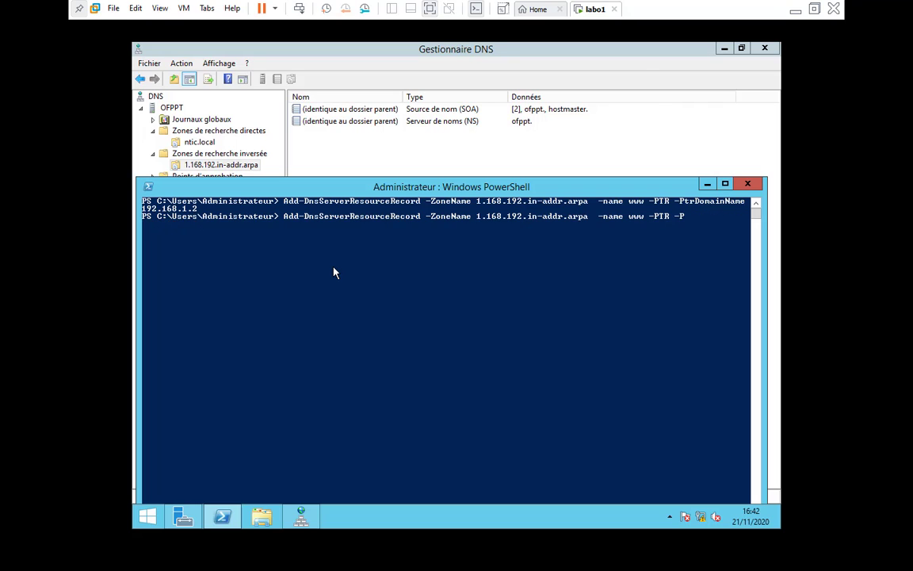
key("BackSpace")
key("BackSpace")
key("BackSpace")
type("2")
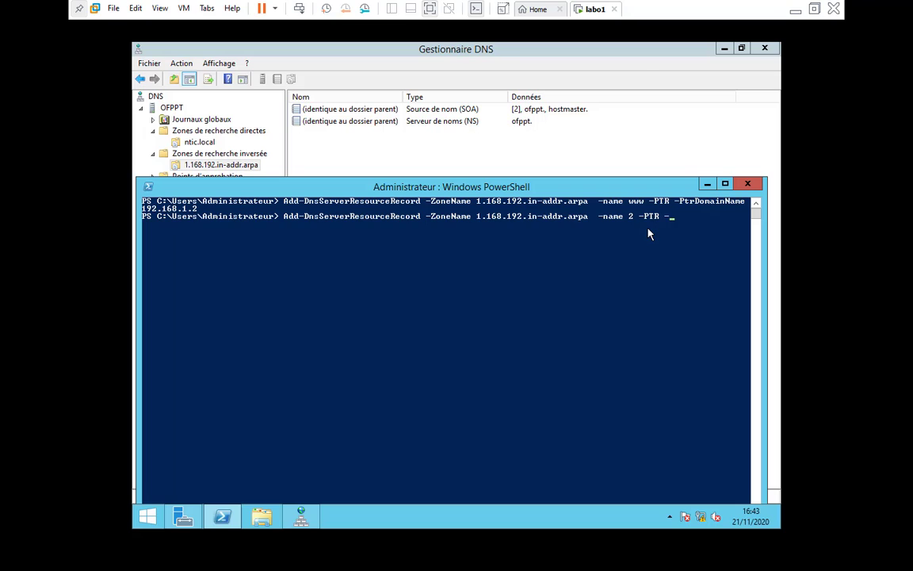
type("ptrdoma")
key("Tab")
type("www.ntic.local")
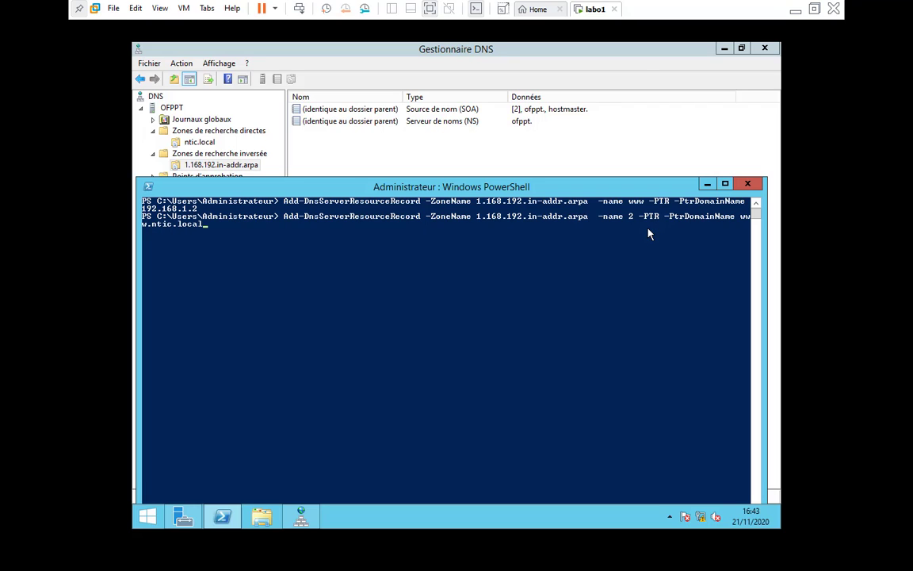
key("Return")
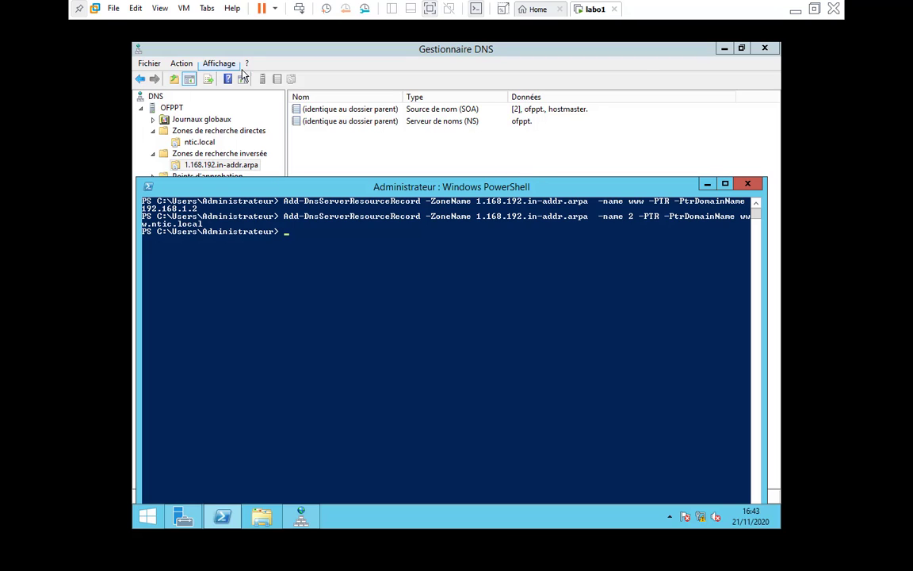
Step: Refresh the 1.168.192.in-addr.arpa records in DNS Manager, and return to PowerShell to clear the console with cls
left_click(339, 148)
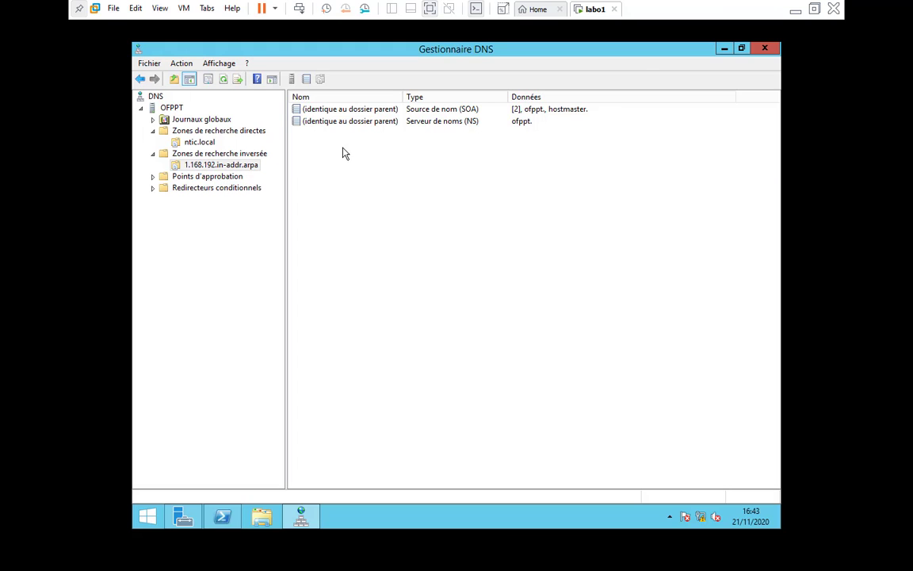
left_click(223, 81)
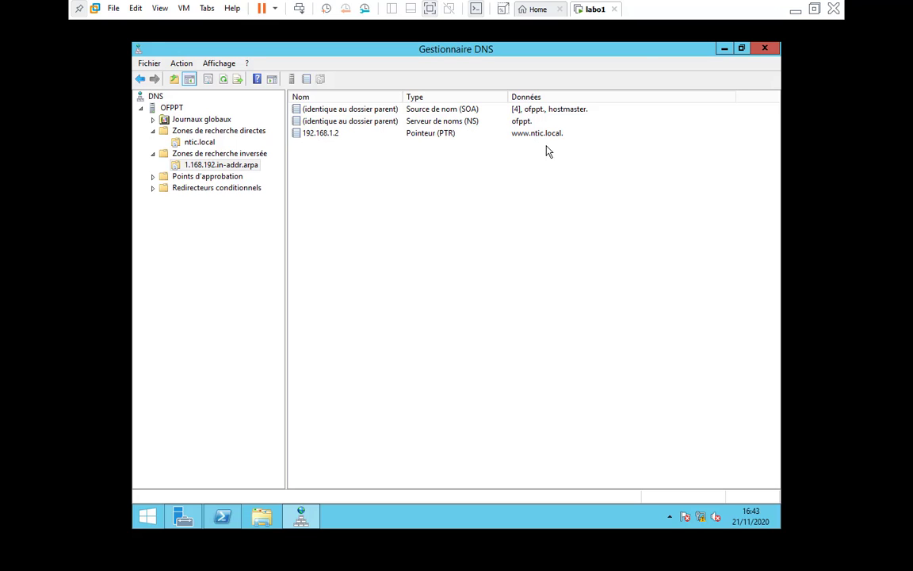
left_click(224, 517)
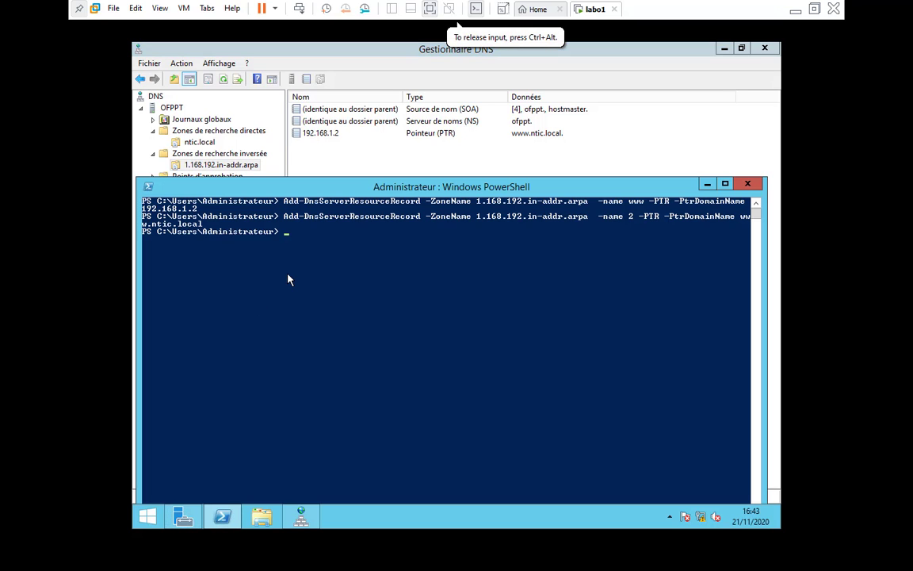
type("cls")
key("Return")
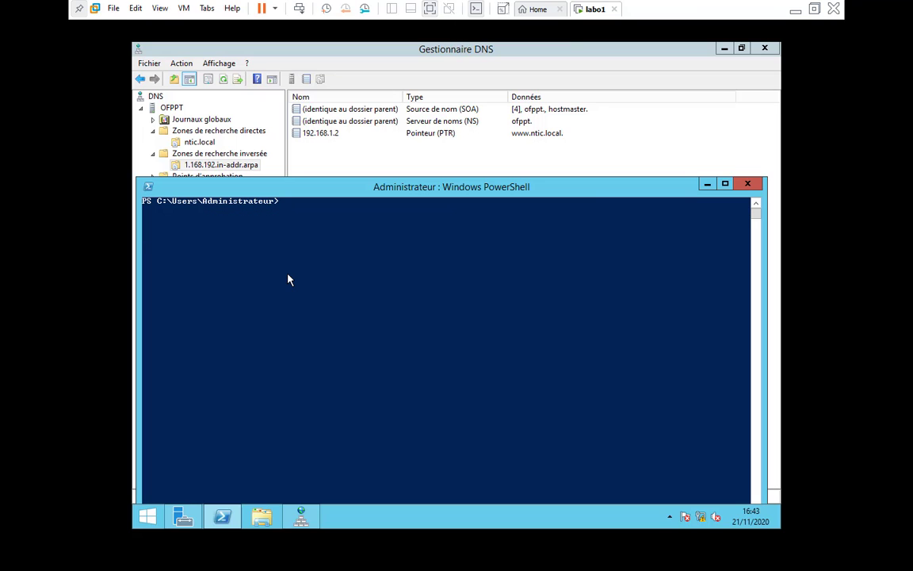
Step: Begin a new PowerShell command with the Add-DnsServerResourceRecord cmdlet
type("Add-dnsser")
key("Tab")
key("BackSpace")
key("BackSpace")
key("BackSpace")
key("BackSpace")
key("BackSpace")
key("BackSpace")
key("BackSpace")
key("BackSpace")
key("BackSpace")
key("BackSpace")
key("BackSpace")
key("BackSpace")
key("BackSpace")
key("BackSpace")
key("BackSpace")
key("BackSpace")
key("BackSpace")
key("BackSpace")
key("BackSpace")
key("BackSpace")
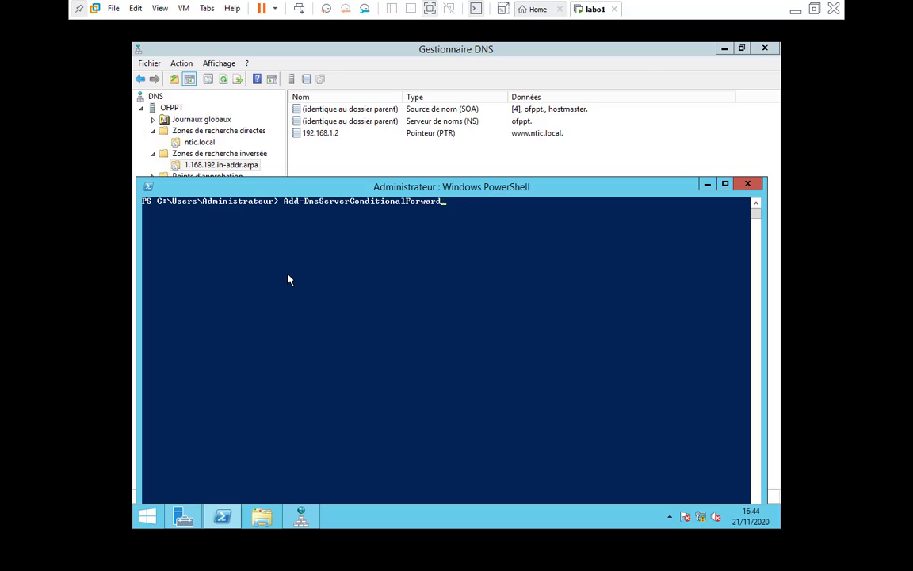
key("BackSpace")
key("BackSpace")
key("BackSpace")
key("BackSpace")
type("res")
key("Tab")
Step: Target the command at the reverse zone 1.168.192.in-addr.arpa with -zonename, and append the -name parameter
type("-zonename")
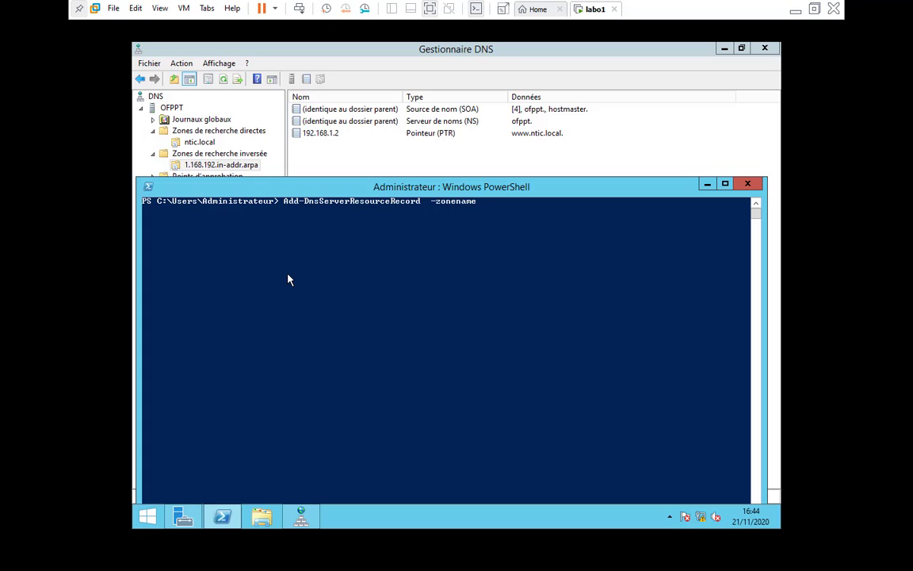
type(" 1")
type(".168.")
type("192")
type(".in")
type("-arrd")
key("BackSpace")
key("BackSpace")
key("BackSpace")
type("DD")
key("BackSpace")
key("BackSpace")
type("ddr.arpa -name")
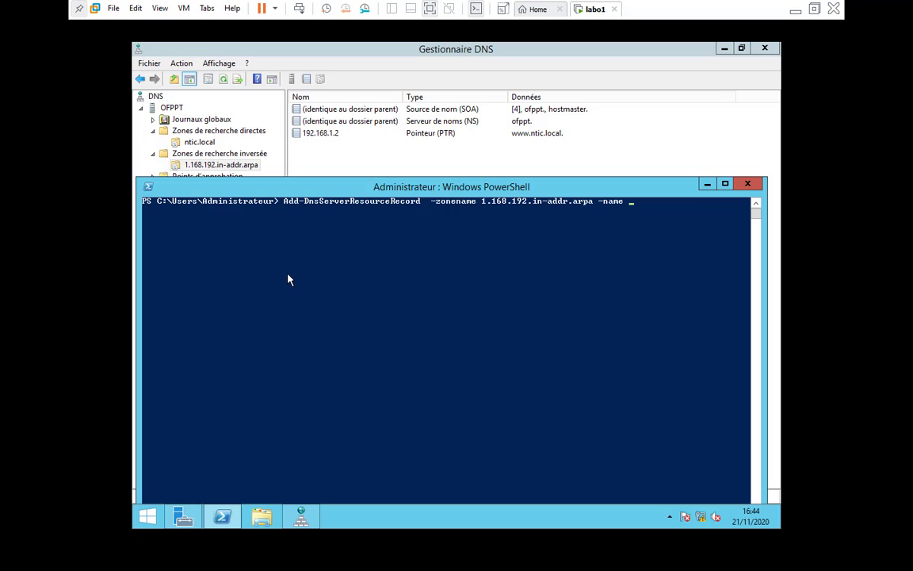
Step: Complete the command with record name 3, -ptr and -PtrDomainName mail.ntic.local, and run it to add the pointer record
type("é")
key("BackSpace")
type("2")
key("BackSpace")
type("3 -ptr -ptrdo")
key("Tab")
type("mai")
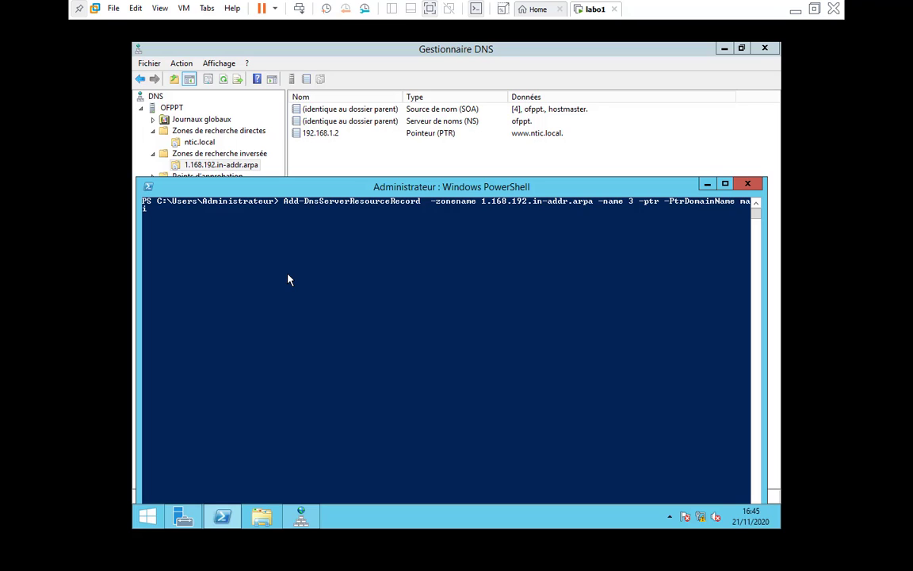
type("l/ntic.local")
key("Left")
key("Left")
key("Left")
key("Left")
key("Left")
key("Left")
key("Left")
key("Left")
key("Left")
key("BackSpace")
type(".")
key("Return")
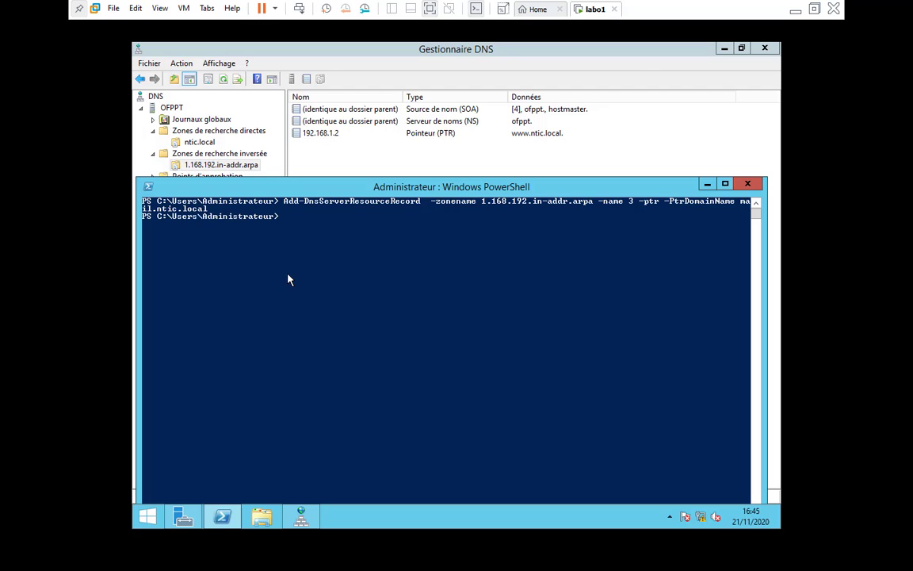
Step: Refresh the 1.168.192.in-addr.arpa zone in DNS Manager, compare it with the ntic.local records, and minimize the virtual machine window
left_click(354, 146)
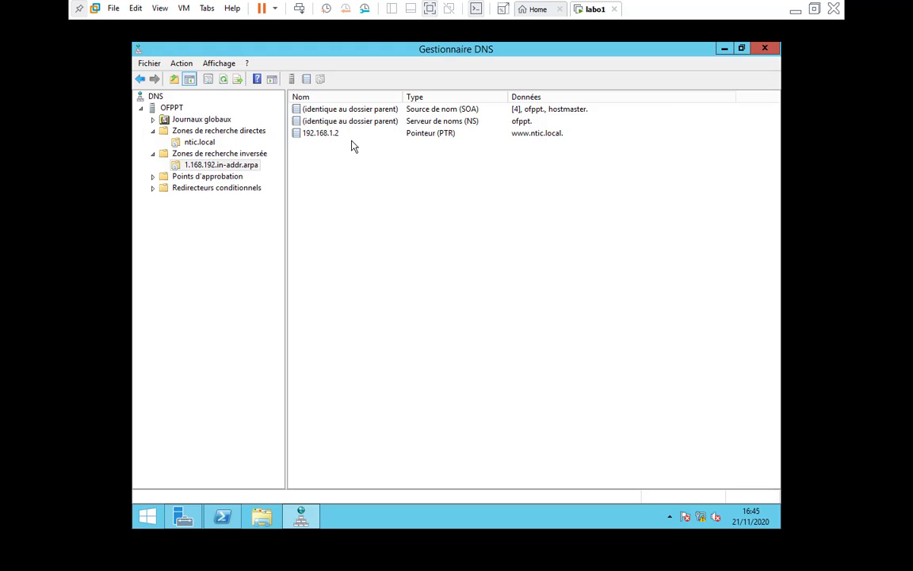
left_click(223, 80)
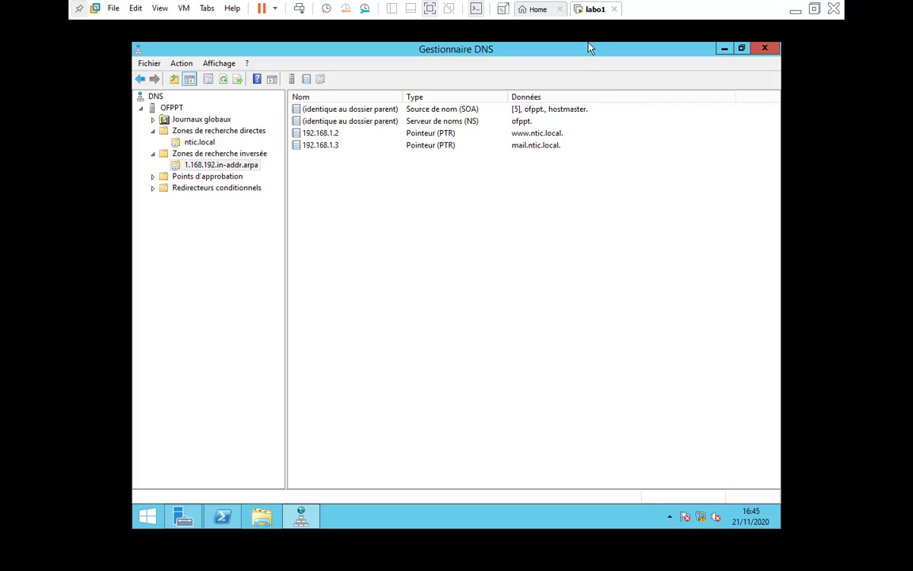
left_click(201, 143)
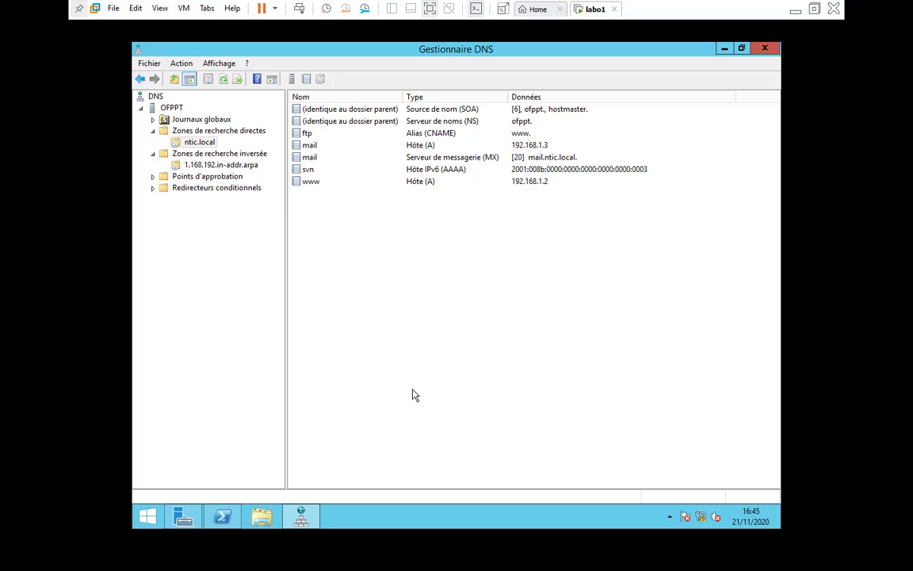
left_click(225, 165)
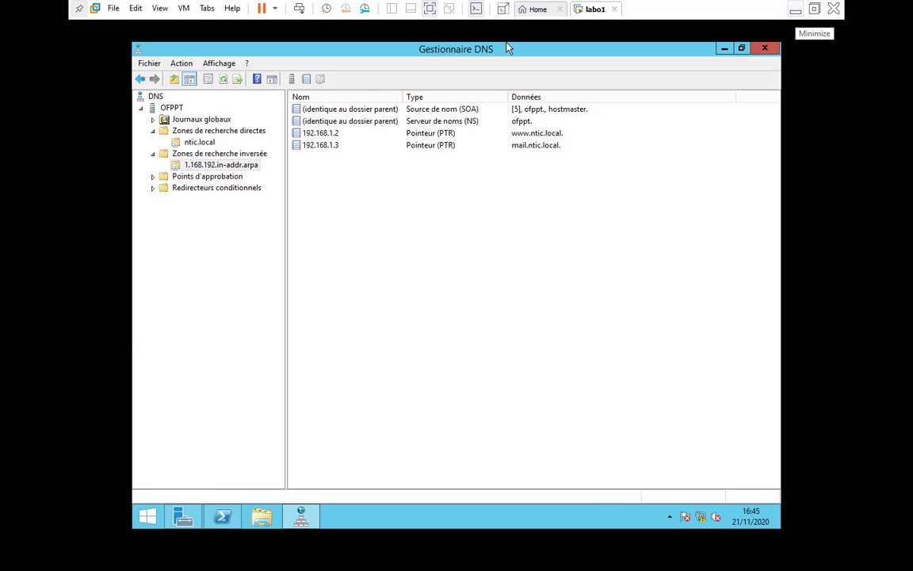
left_click(795, 9)
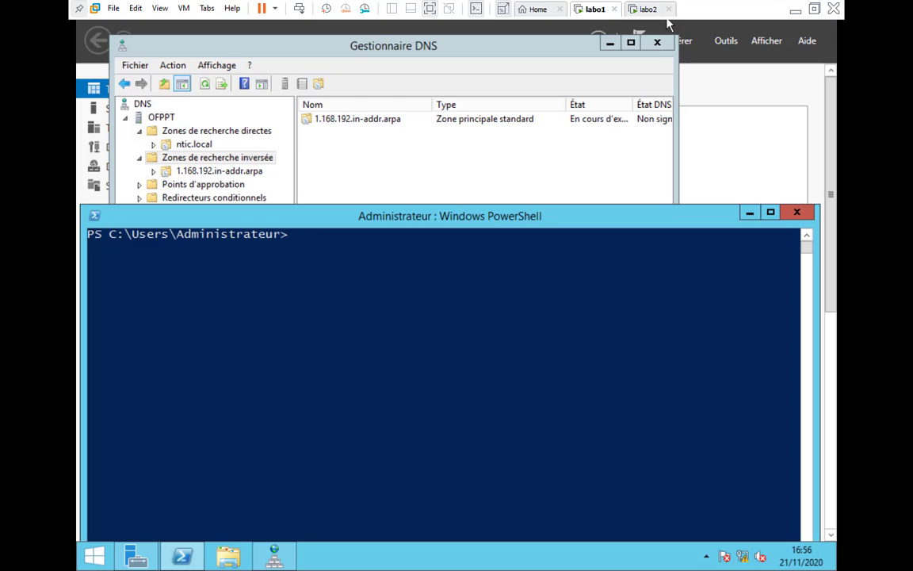
Step: In PowerShell, begin an Add-DnsServerPrimaryZone command with the -NetworkId parameter
left_click(330, 256)
type("A")
type("dd-dnsse")
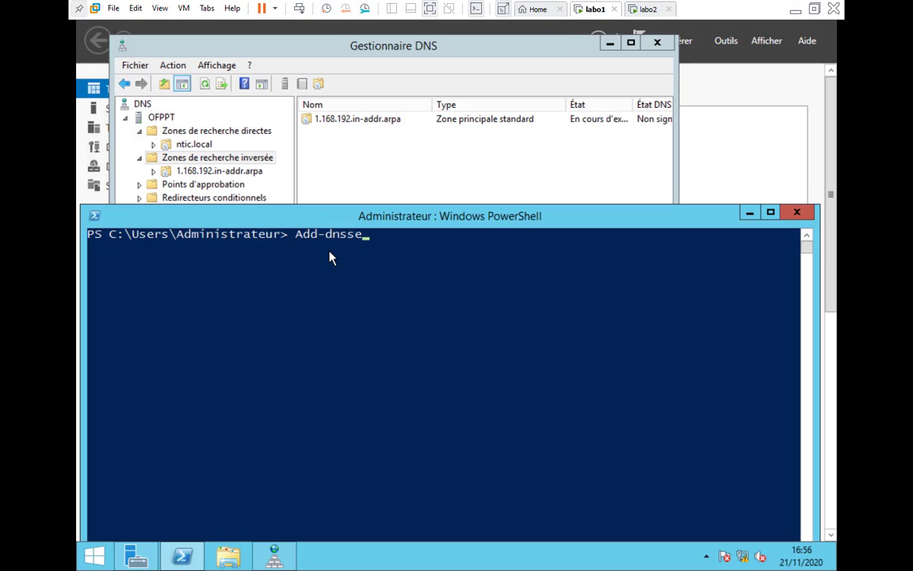
key("Tab")
key("BackSpace")
key("BackSpace")
key("BackSpace")
key("BackSpace")
key("BackSpace")
key("BackSpace")
key("BackSpace")
key("BackSpace")
key("BackSpace")
key("BackSpace")
key("BackSpace")
key("BackSpace")
key("BackSpace")
key("BackSpace")
key("BackSpace")
key("BackSpace")
key("BackSpace")
key("BackSpace")
key("BackSpace")
key("BackSpace")
key("BackSpace")
type("Pri")
key("Tab")
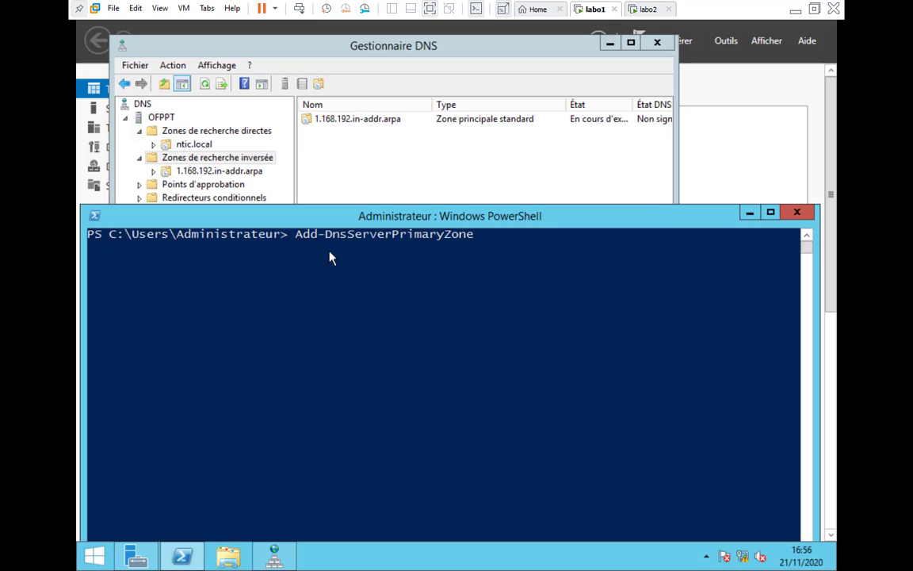
type("-netwo")
key("Tab")
Step: View the ntic.local records in a widened DNS Manager window to read the svn host's IPv6 address, and minimize the window
left_click(175, 141)
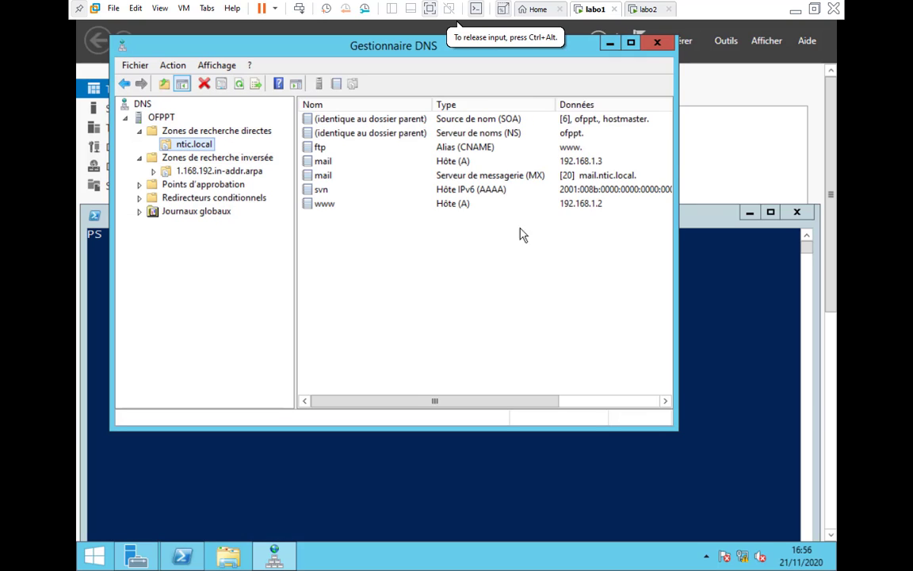
left_click_drag(674, 164, 781, 164)
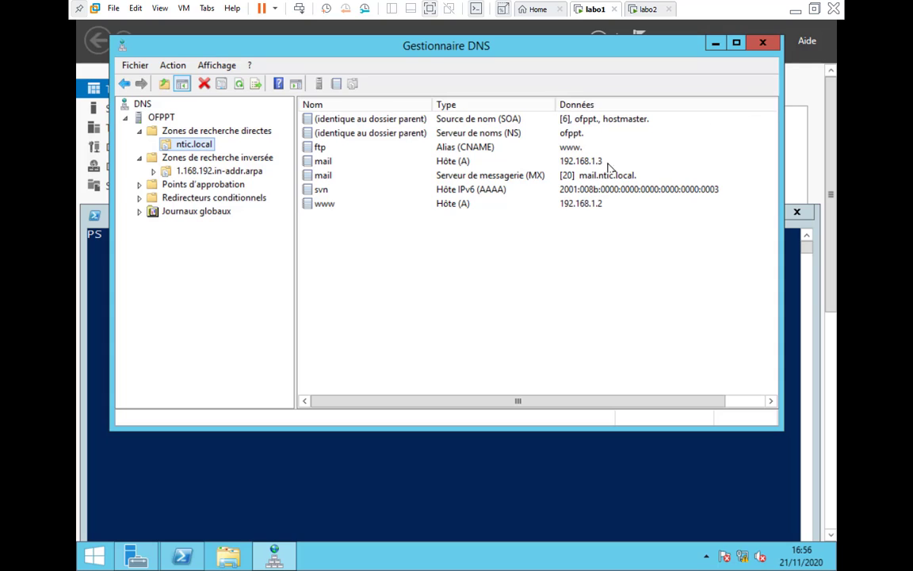
left_click(716, 45)
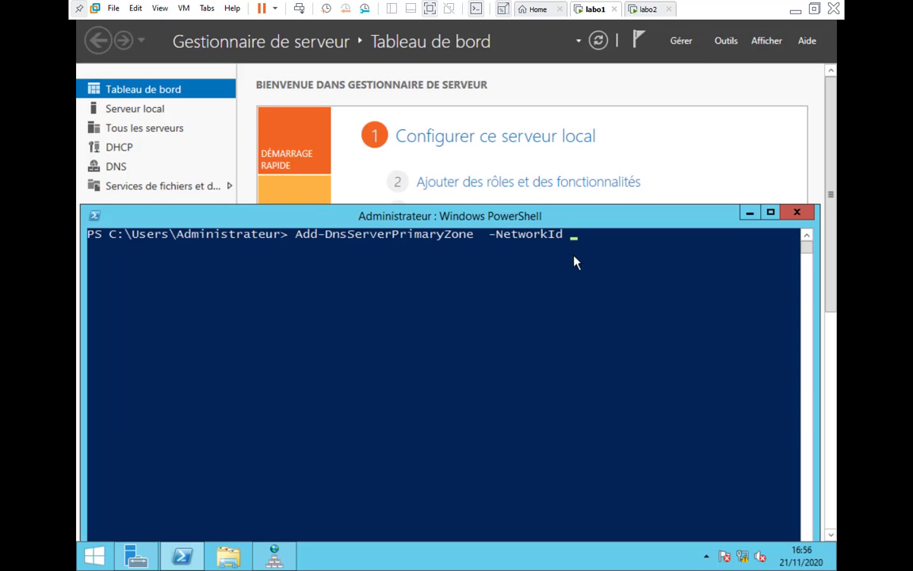
Step: Complete the zone command with network ID 2001:8B::/64 and zone file 2001.8B.dns, and run it to create the IPv6 reverse zone
type("2001:8B")
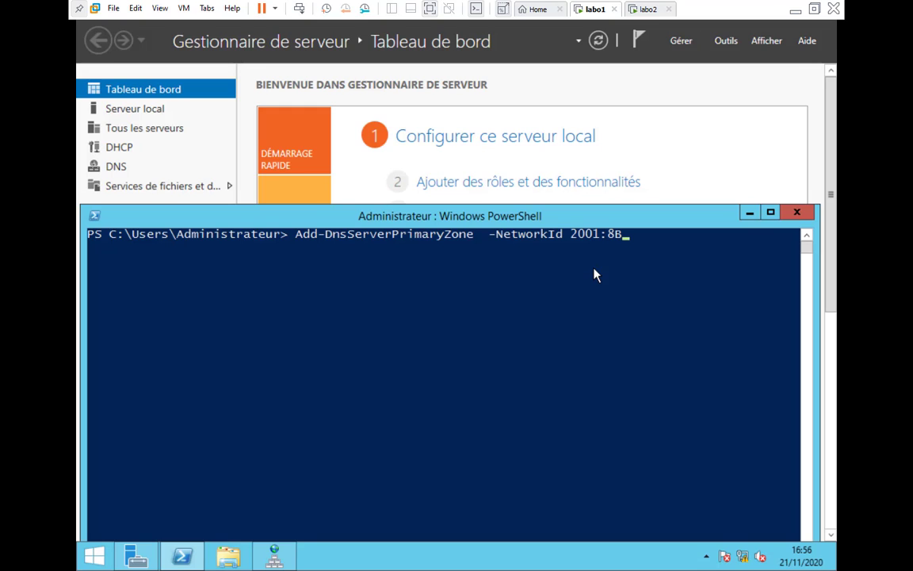
type("::/64 -zonefile")
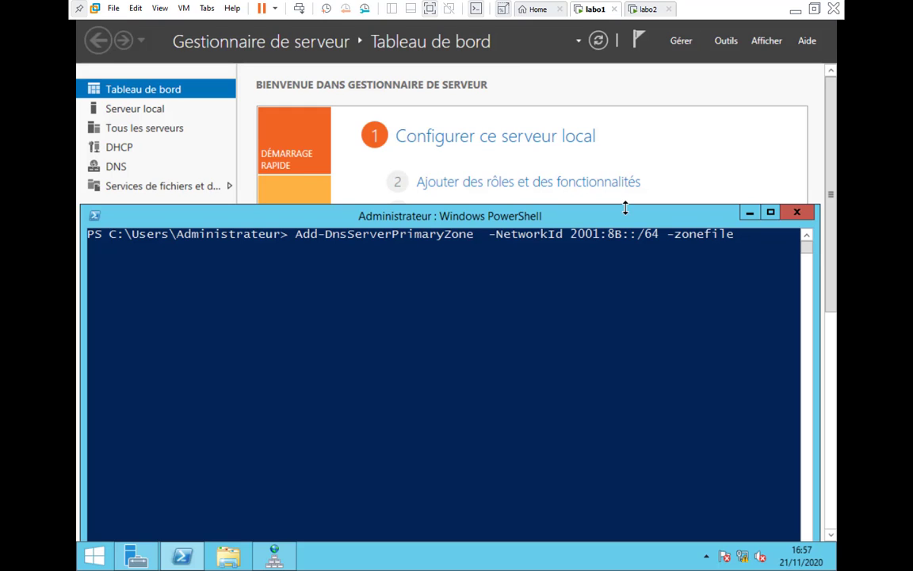
left_click_drag(612, 222, 530, 169)
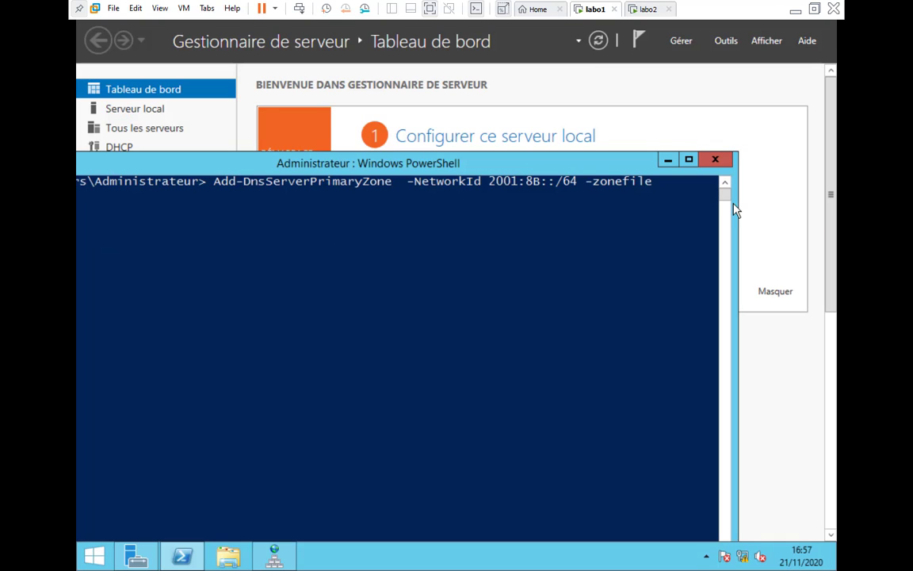
left_click_drag(736, 207, 782, 208)
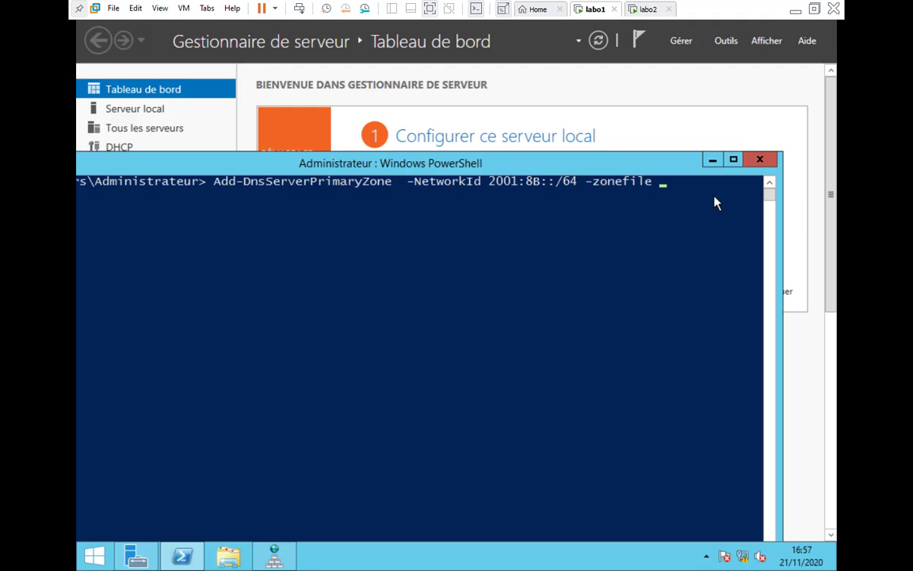
type("200")
type("1.8B.dns")
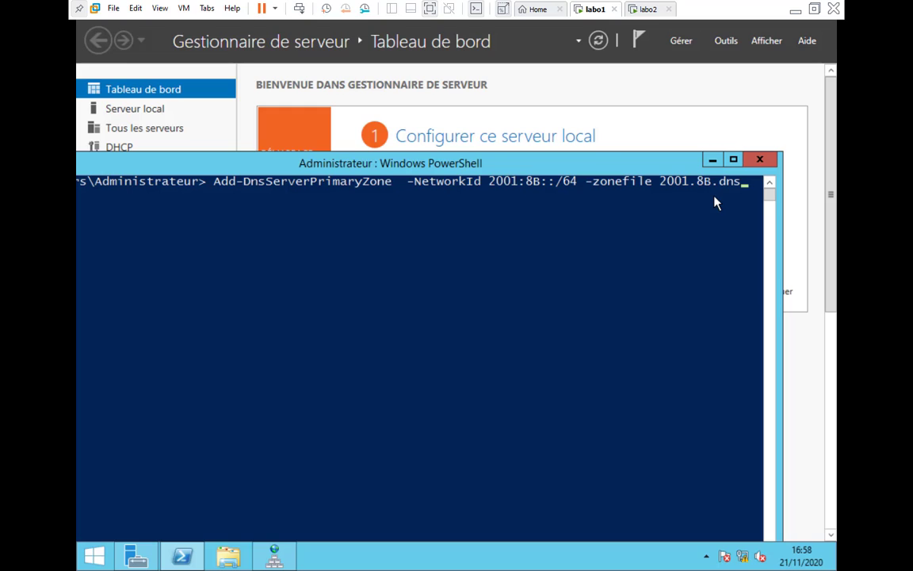
key("Return")
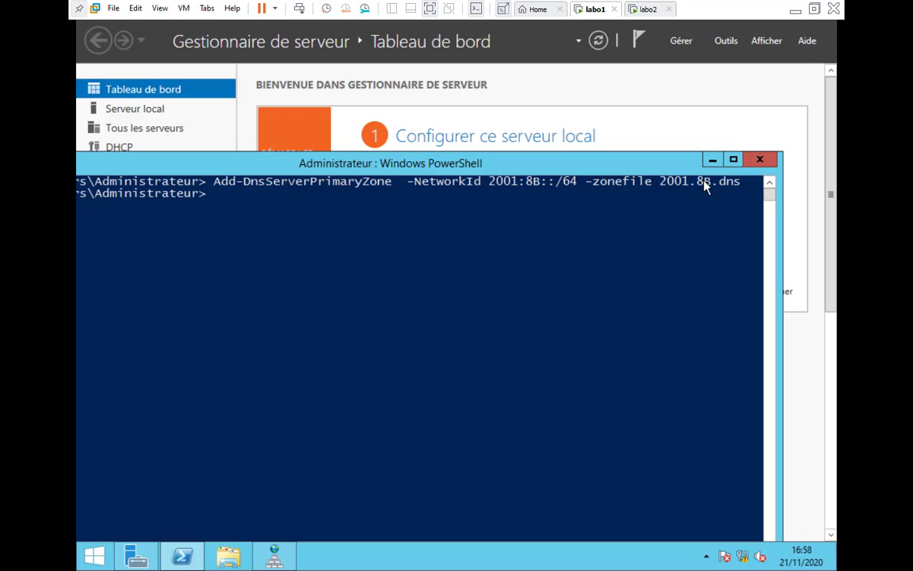
Step: Switch to DNS Manager, refresh the view, and check the reverse lookup zones for the new IPv6 zone
left_click(274, 555)
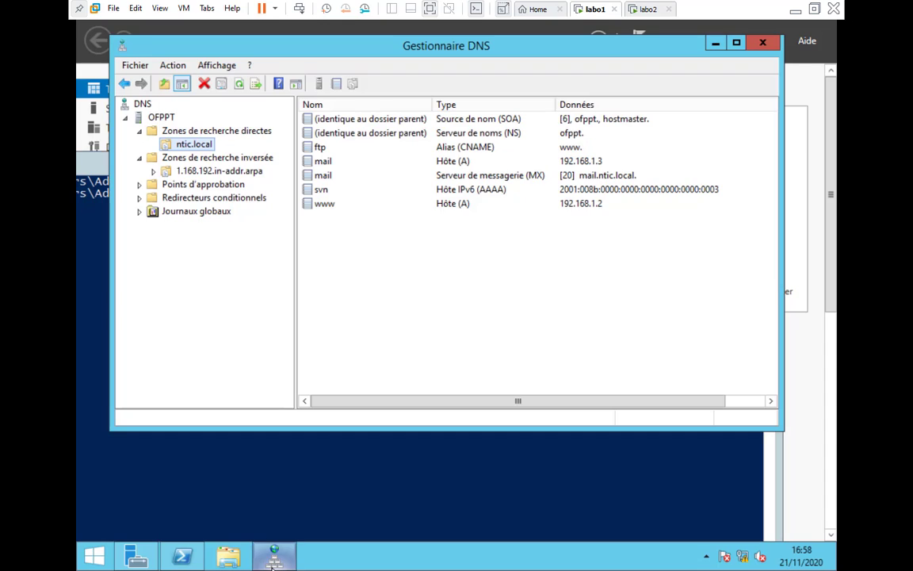
left_click(240, 89)
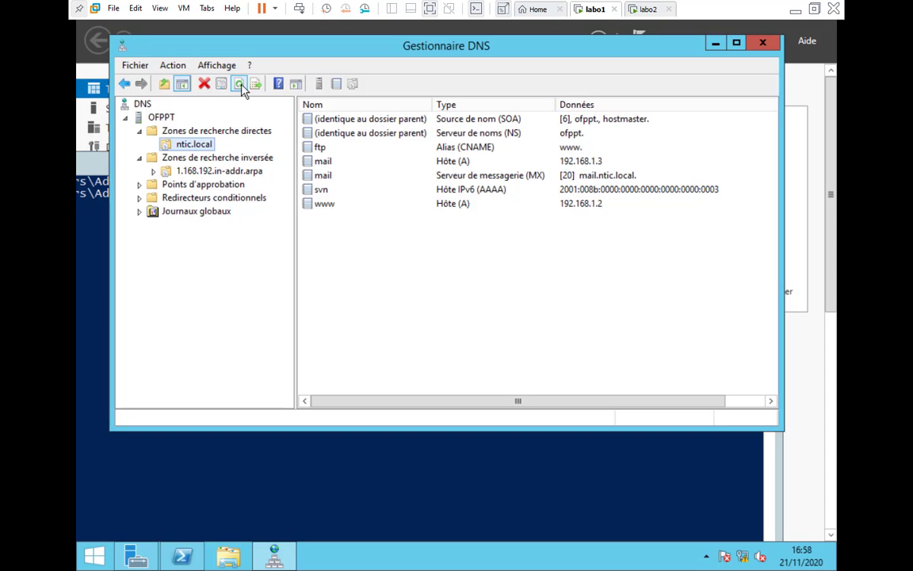
left_click(231, 159)
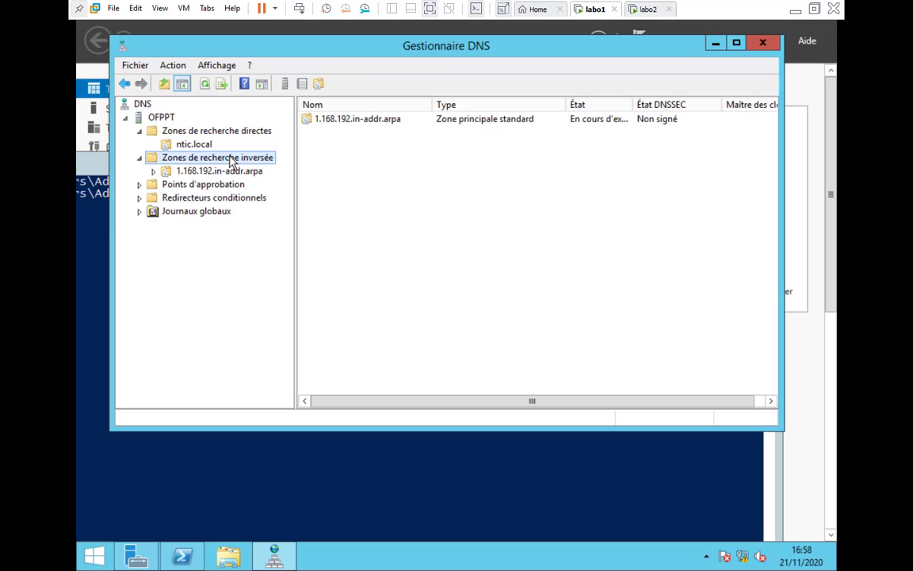
double_click(230, 161)
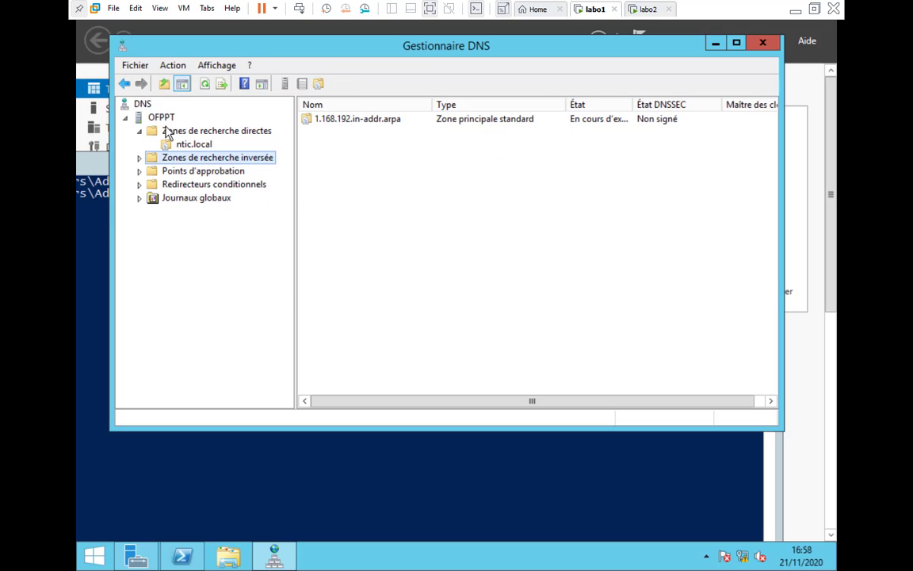
double_click(167, 135)
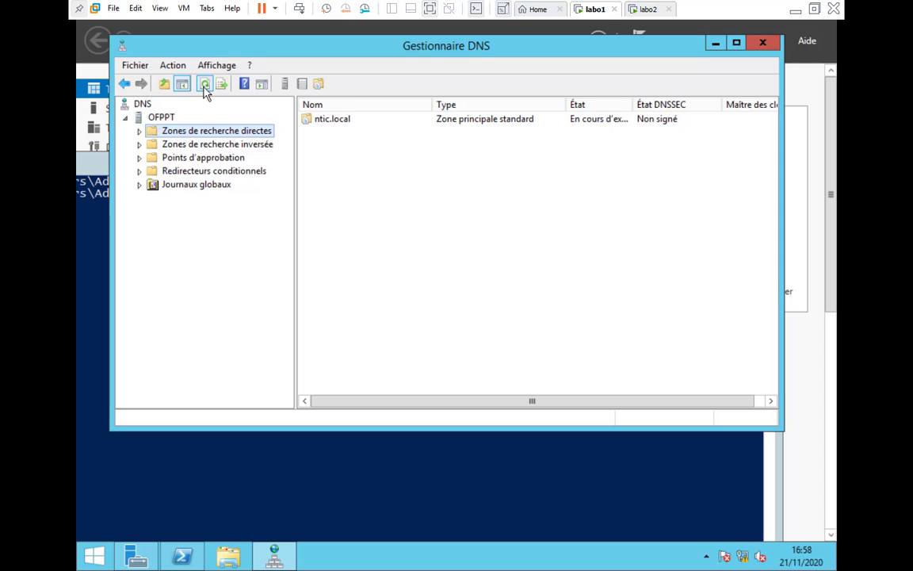
left_click(156, 145)
left_click(140, 145)
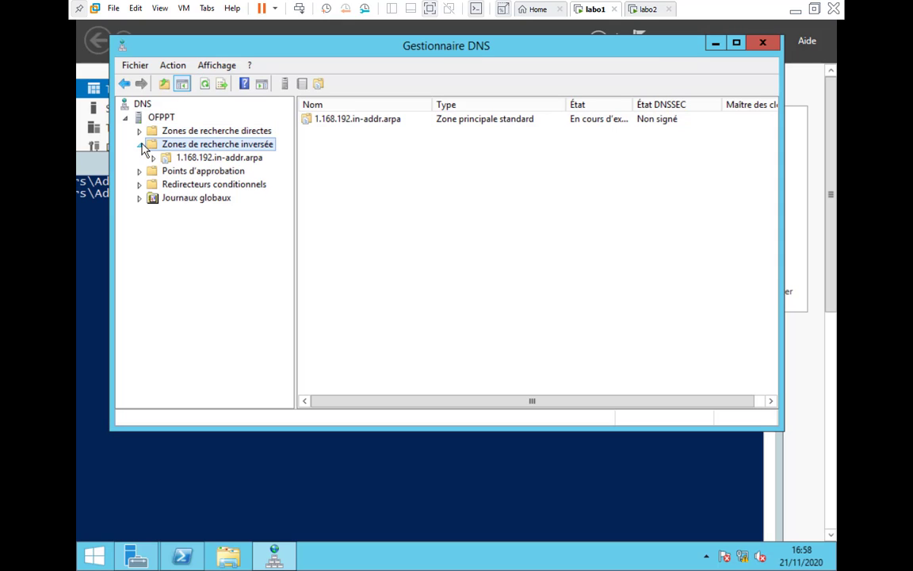
Step: Close and reopen DNS Manager, display the records of the new ip6.arpa reverse zone, and widen the tree to show its full name
left_click(763, 42)
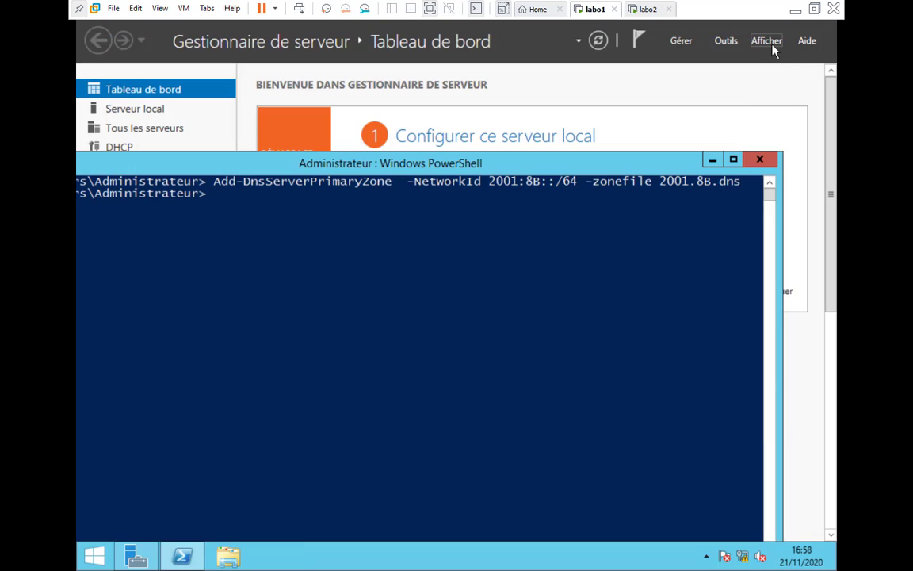
left_click(727, 42)
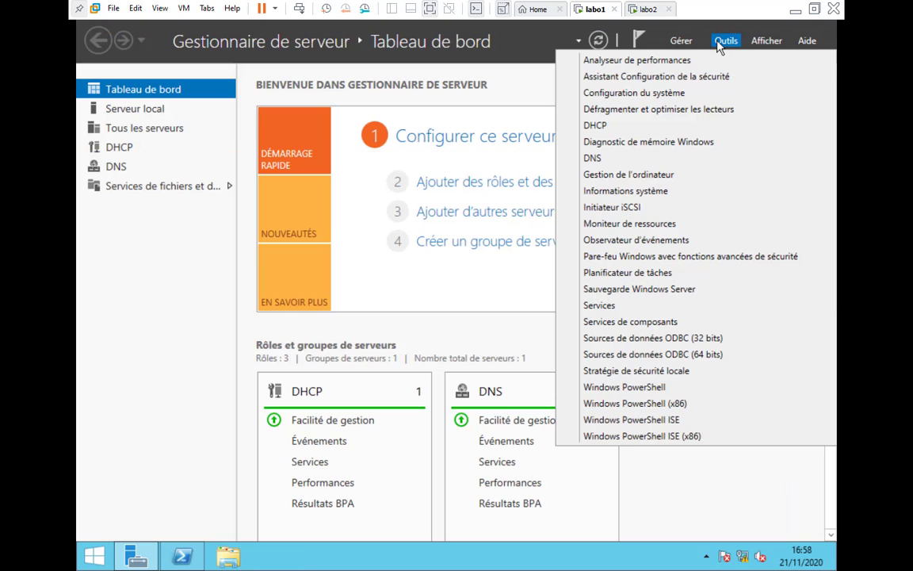
left_click(613, 160)
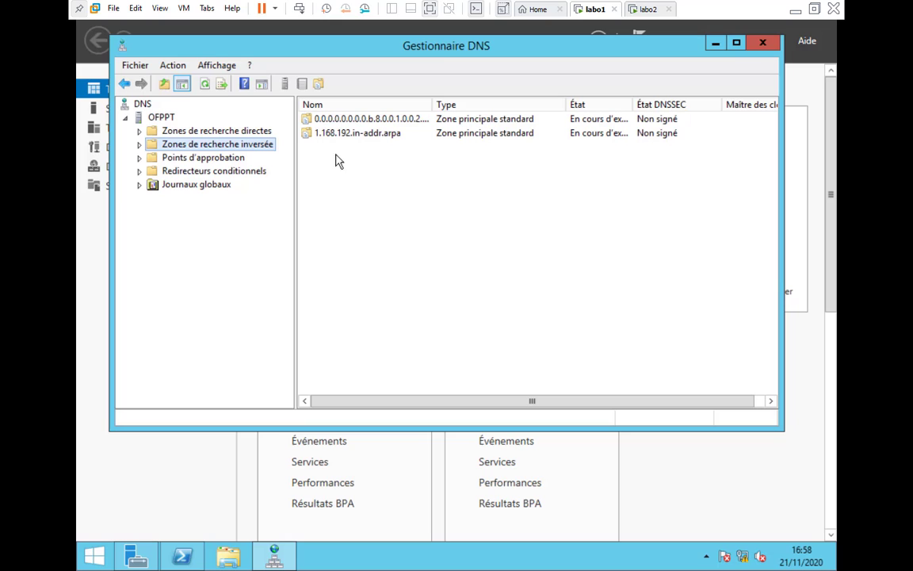
left_click(140, 144)
left_click(183, 160)
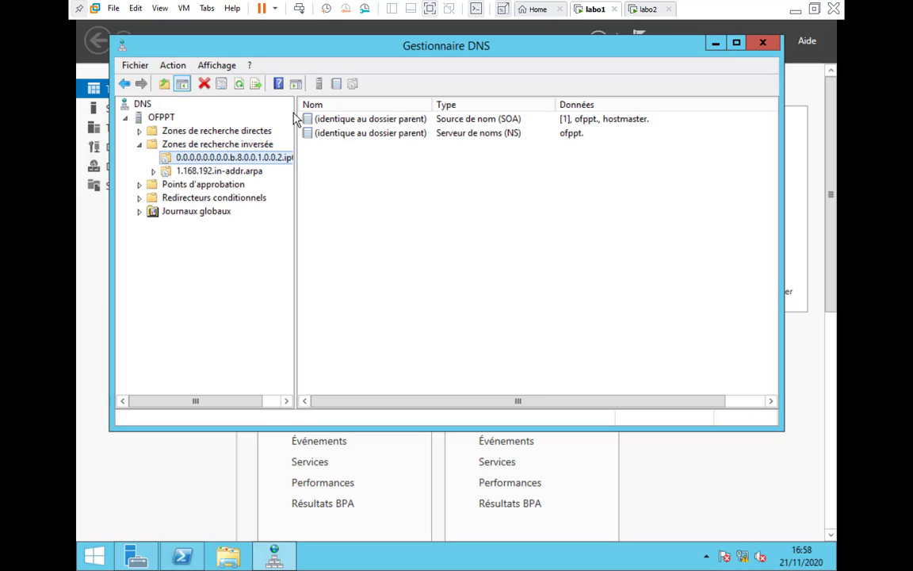
left_click_drag(297, 118, 375, 117)
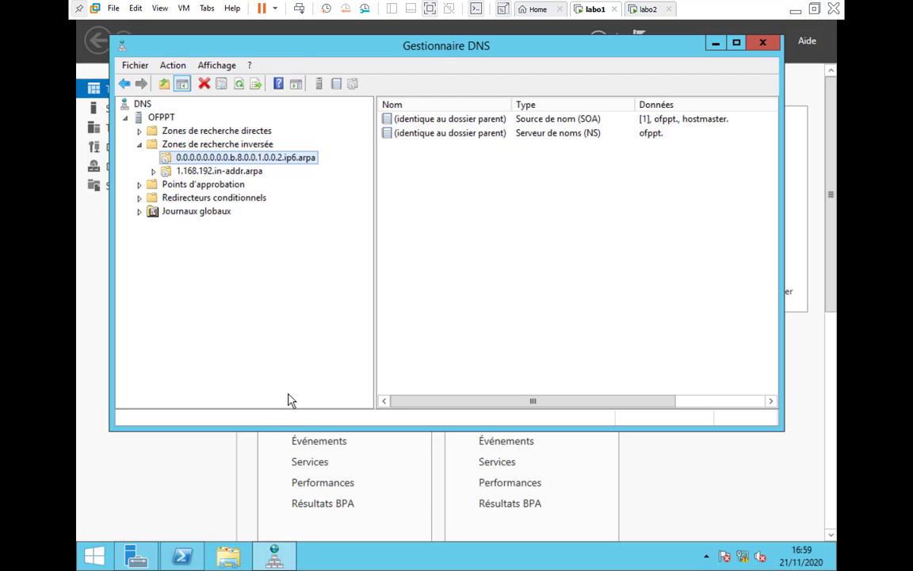
Step: Review the ntic.local records in DNS Manager, and display the ip6.arpa reverse zone again
left_click(274, 555)
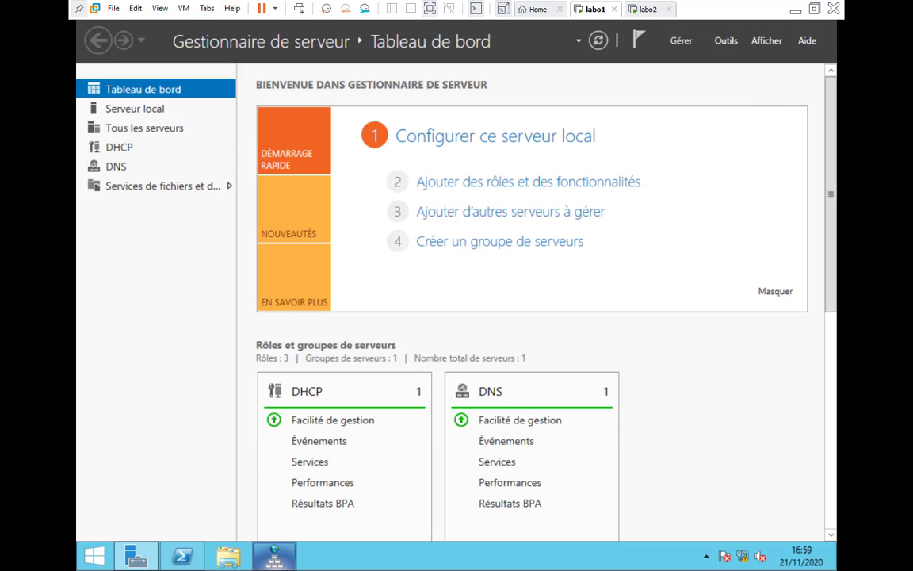
left_click(274, 555)
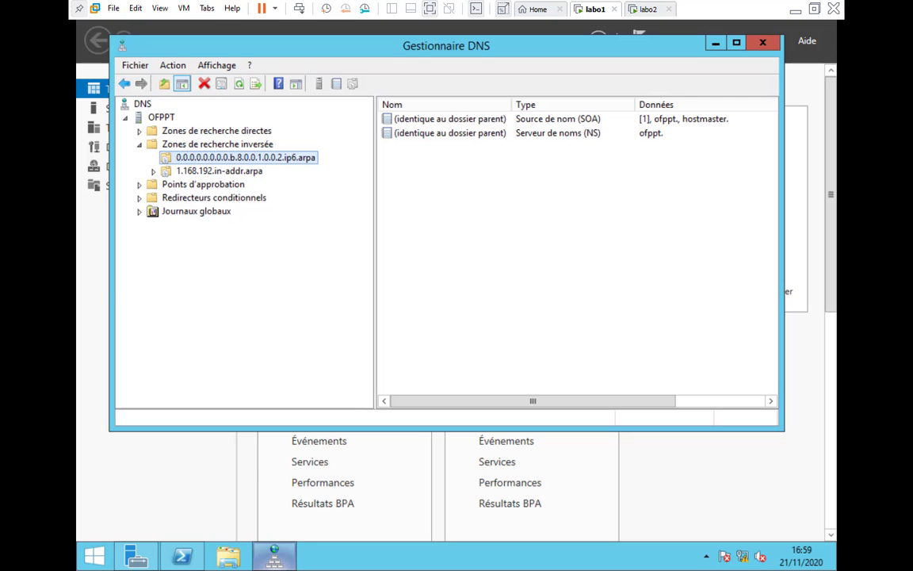
double_click(208, 131)
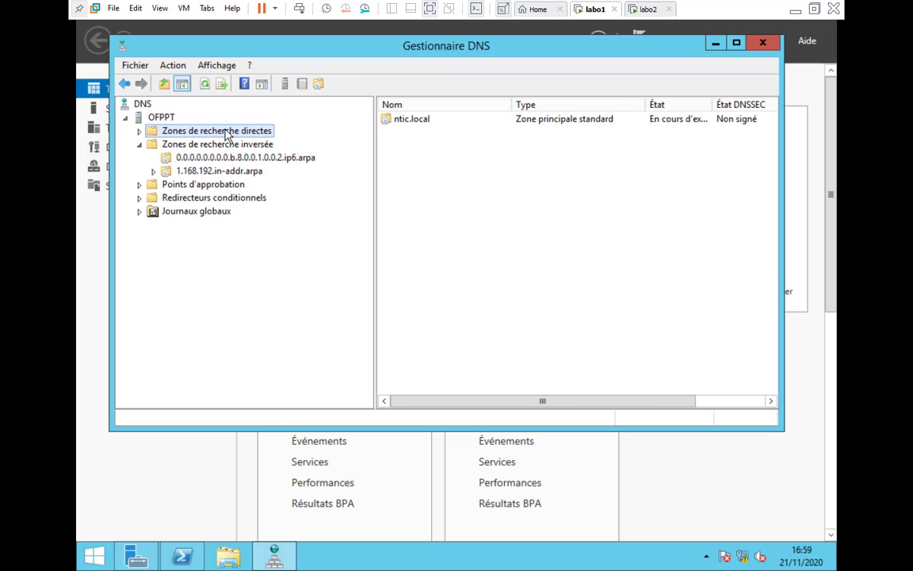
double_click(428, 121)
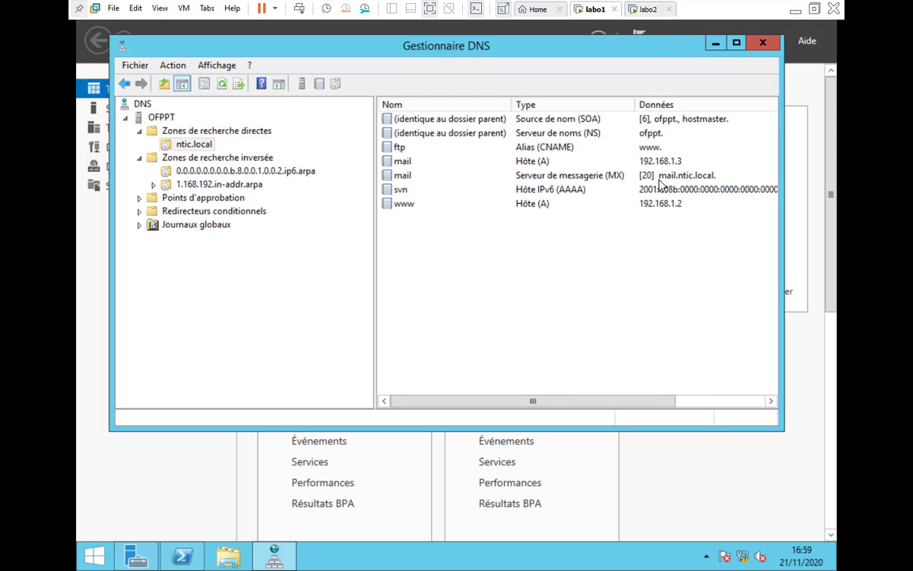
left_click(238, 173)
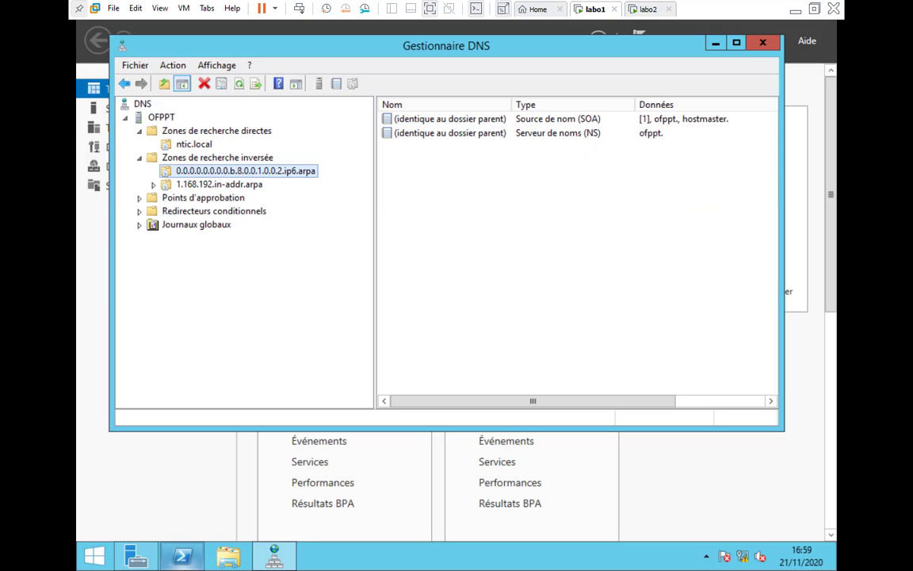
Step: Switch to PowerShell and start an Add-DnsServerResourceRecord command with the ZoneName parameter
key("alt+Tab")
key("Return")
type("a")
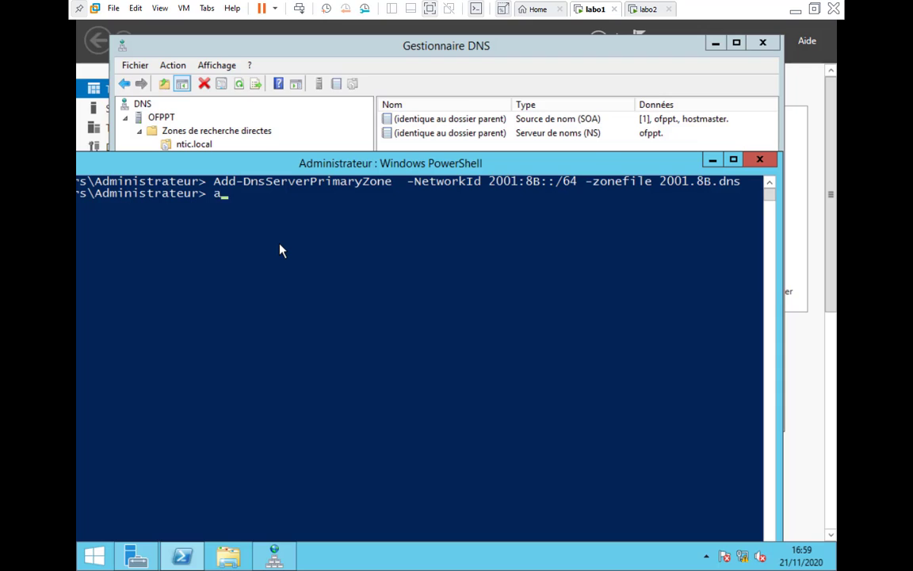
type("dd-dnsserver")
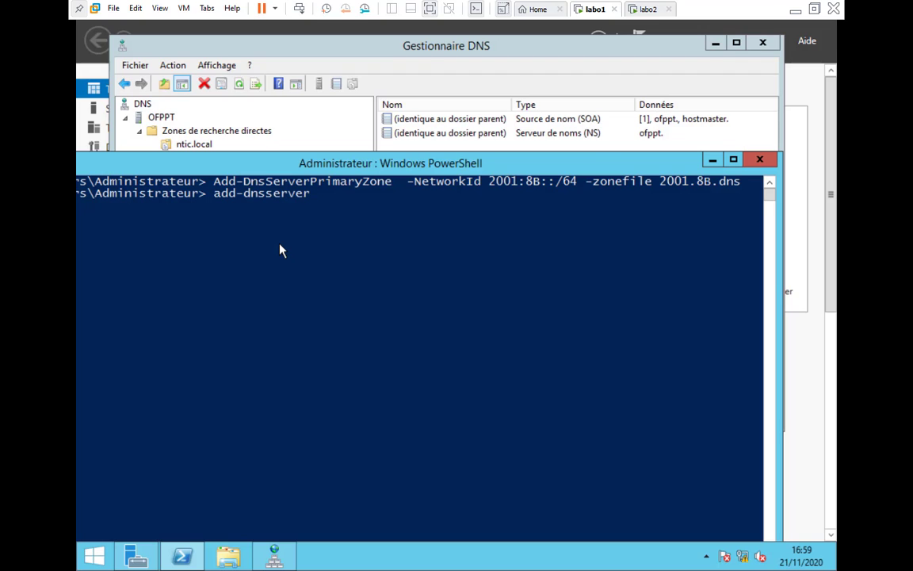
type("reso")
key("Tab")
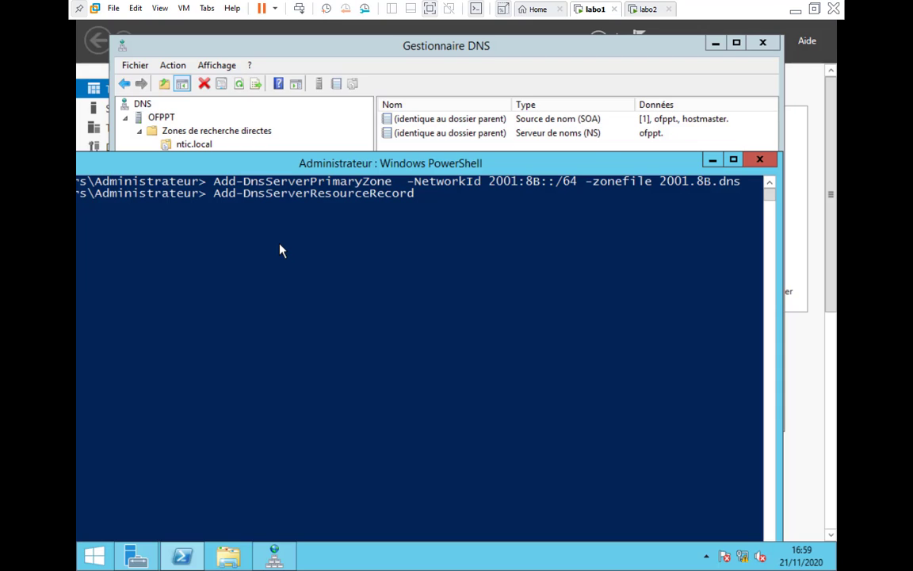
type("-zo")
key("Tab")
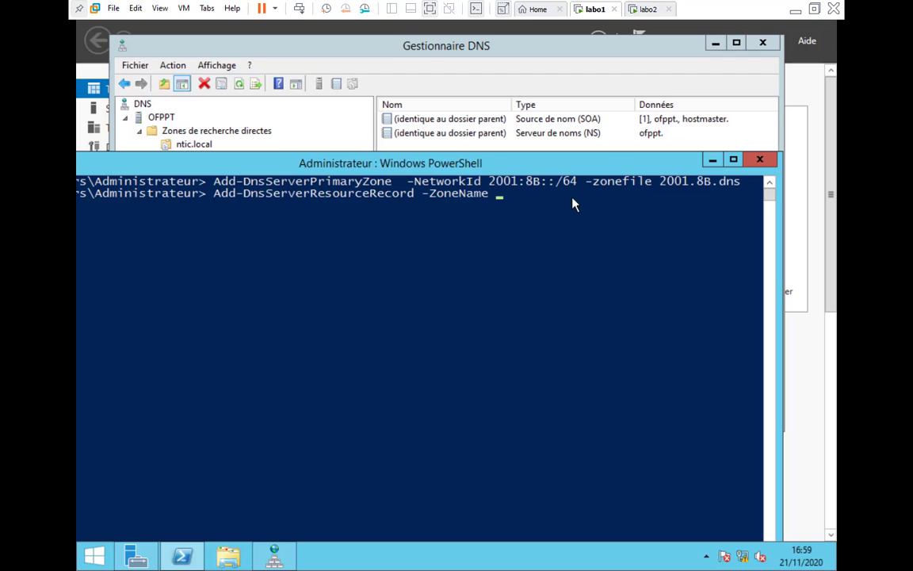
Step: Move the PowerShell window to uncover the reverse zone's name, and enter 0.0.0.0.0.0.0.0.B.8.0.0.1.0.0.1.ip6.arpa as the command's zone name
left_click_drag(519, 157, 514, 210)
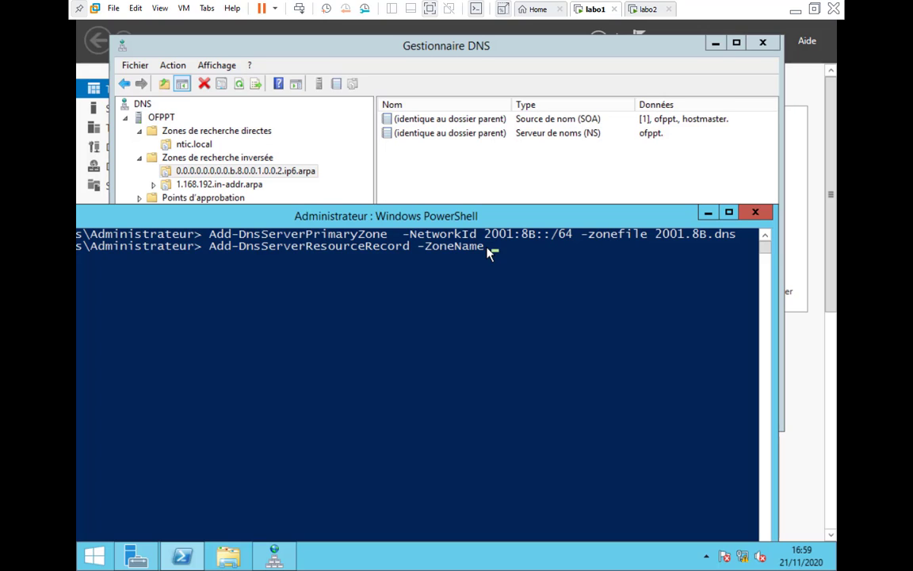
key("BackSpace")
type("0.0.0.0.0.0.0.0.B.")
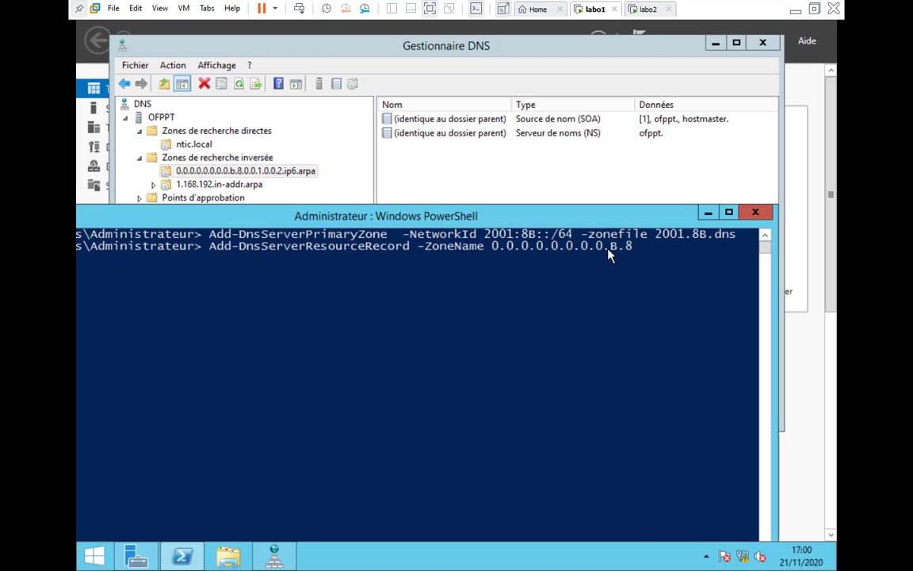
type("8.0.0.1.0.0.1.ip6;")
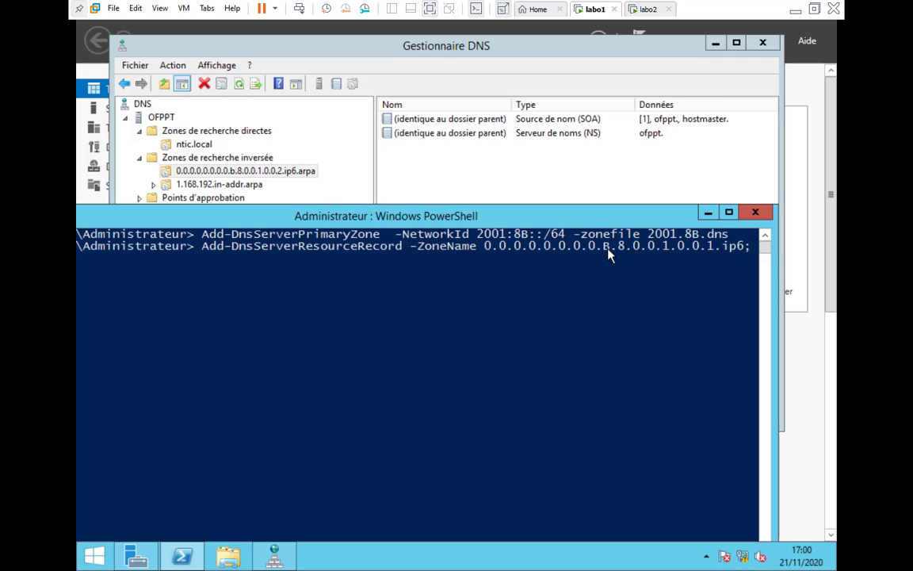
key("BackSpace")
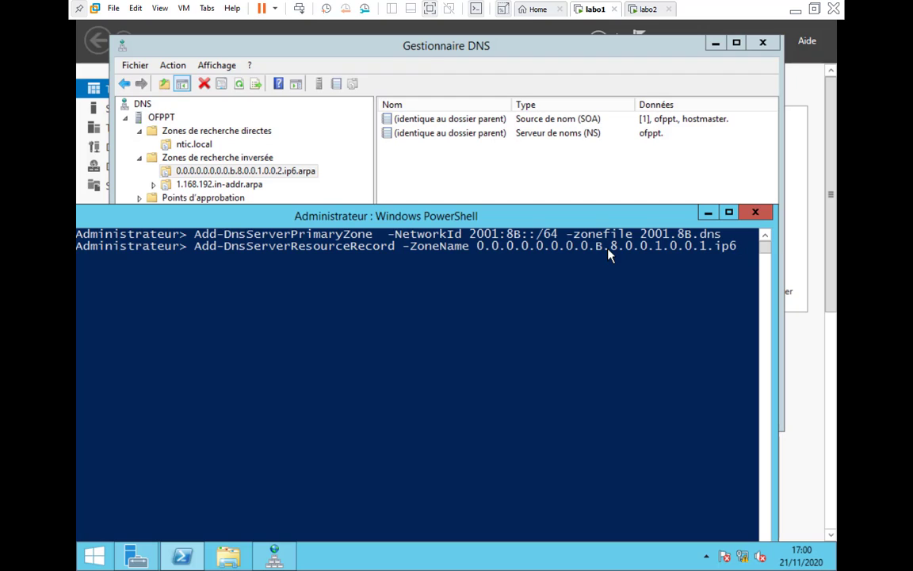
type(".arpa")
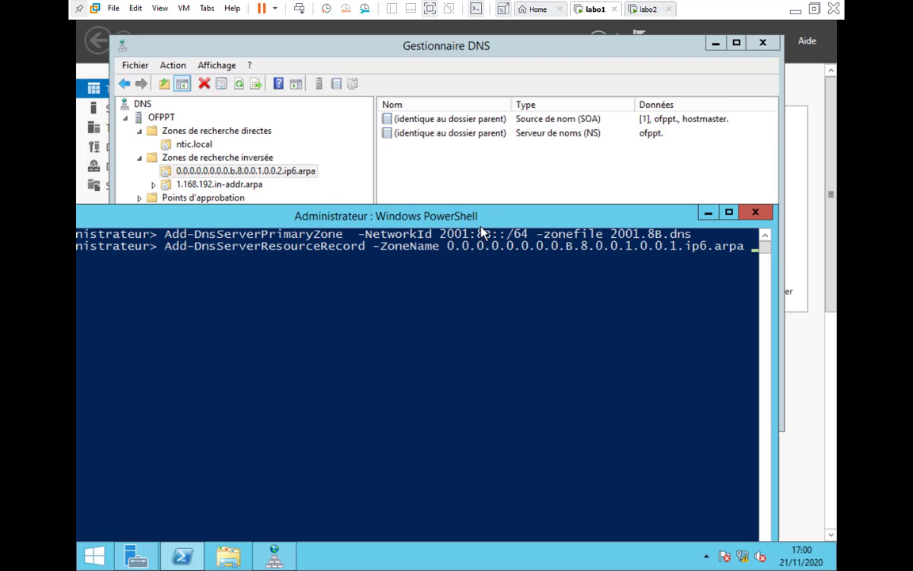
Step: Add the name parameter with value 3 to the resource record command and begin another parameter
type("-name")
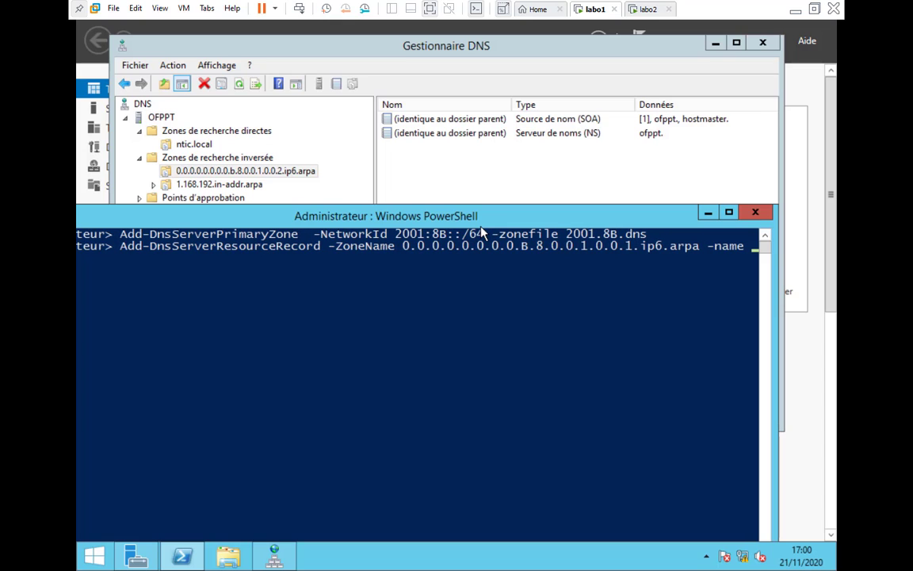
type(" \"")
key("BackSpace")
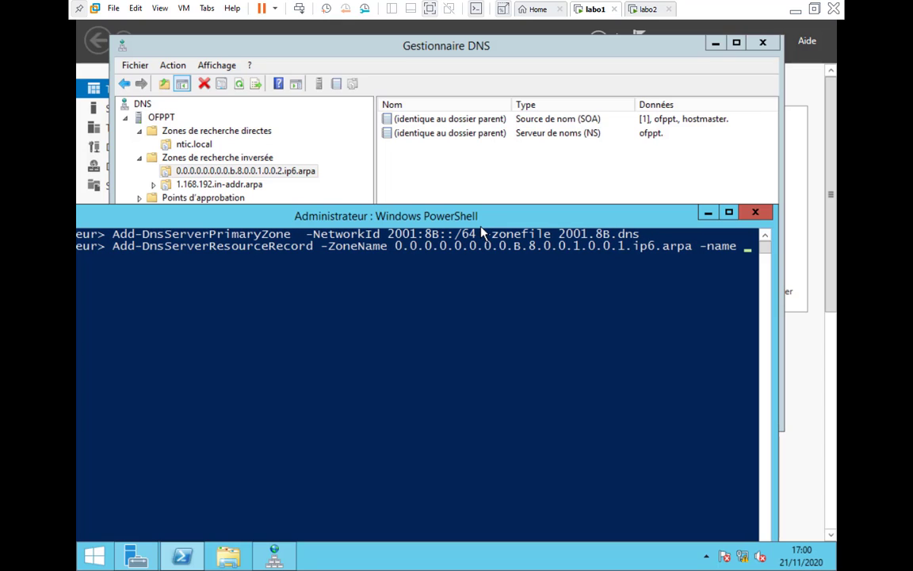
type("3")
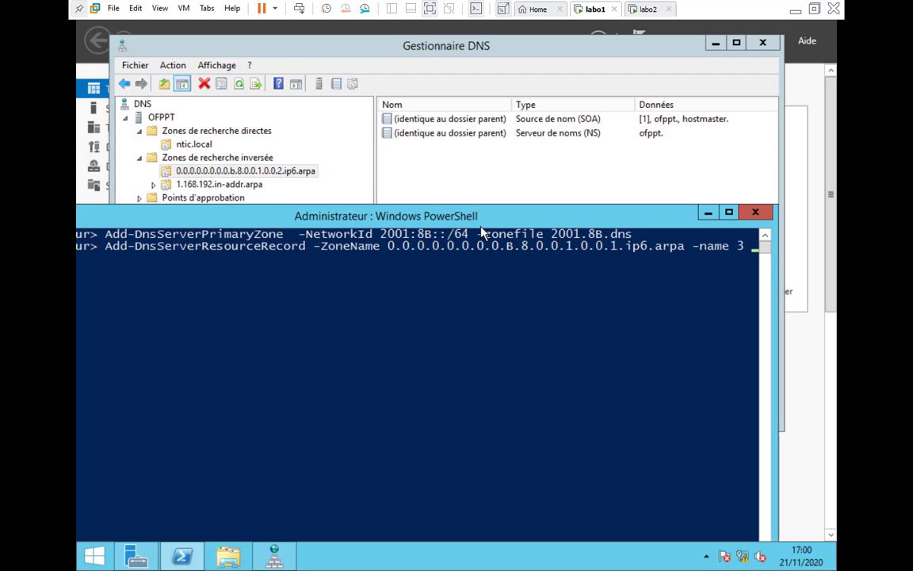
type(" -")
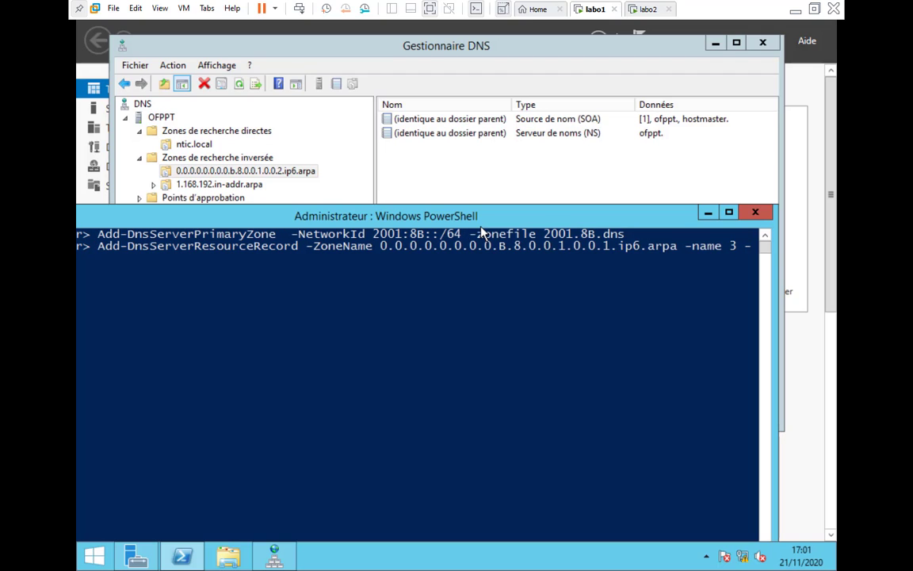
Step: Try to add PTR record 3 to zone 0.0.0.0.0.0.0.0.B.8.0.0.1.0.0.1.ip6.arpa with Add-DnsServerResourceRecord and -PtrDomainName svn.ntic.local
type("PTR")
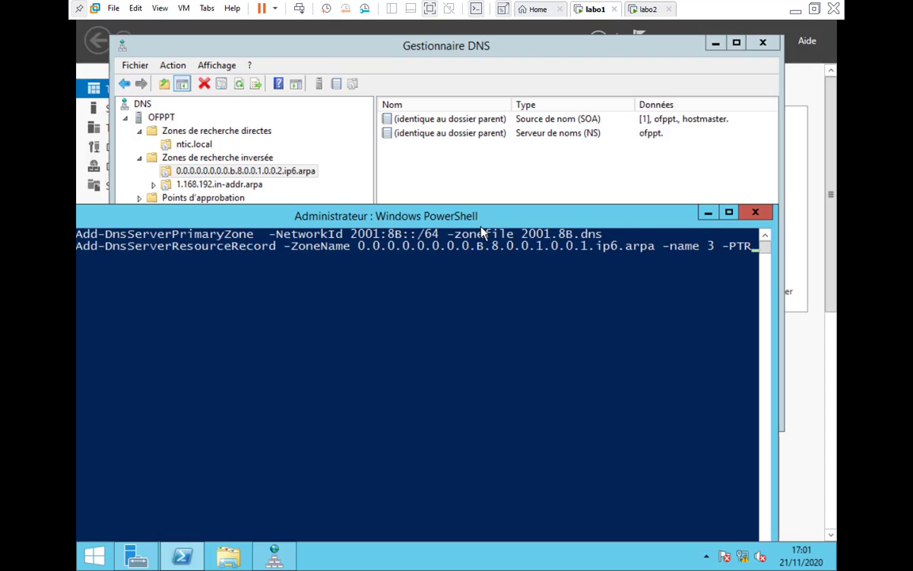
key("Home")
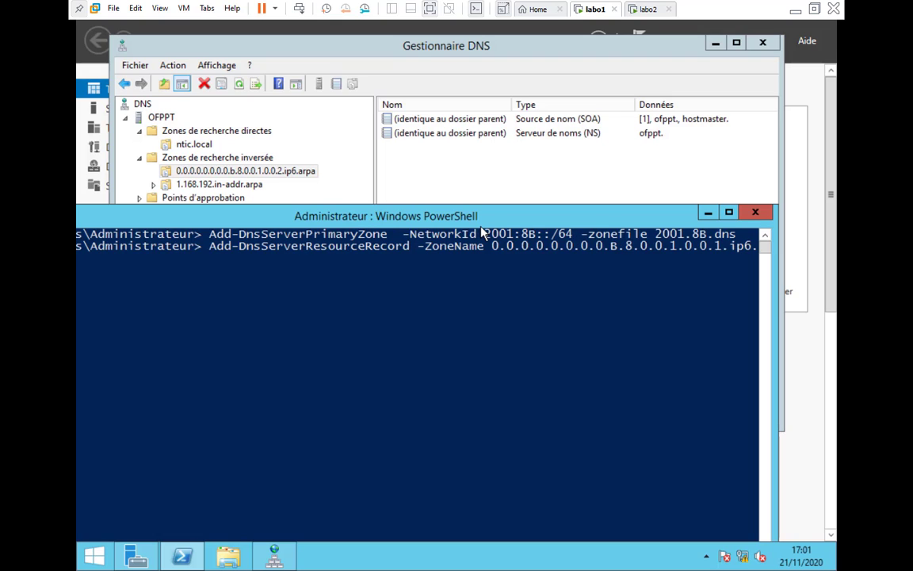
left_click_drag(521, 218, 613, 182)
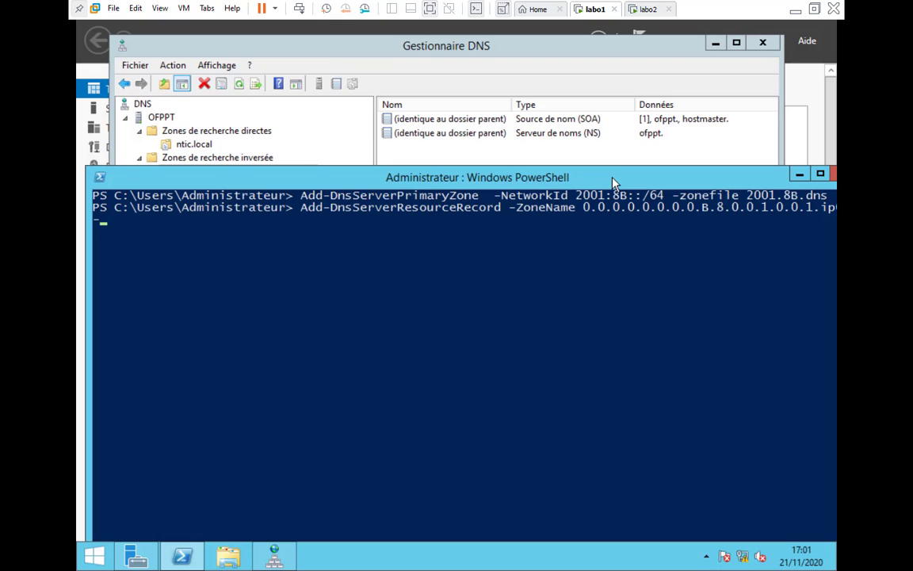
type("ptrdom")
key("Tab")
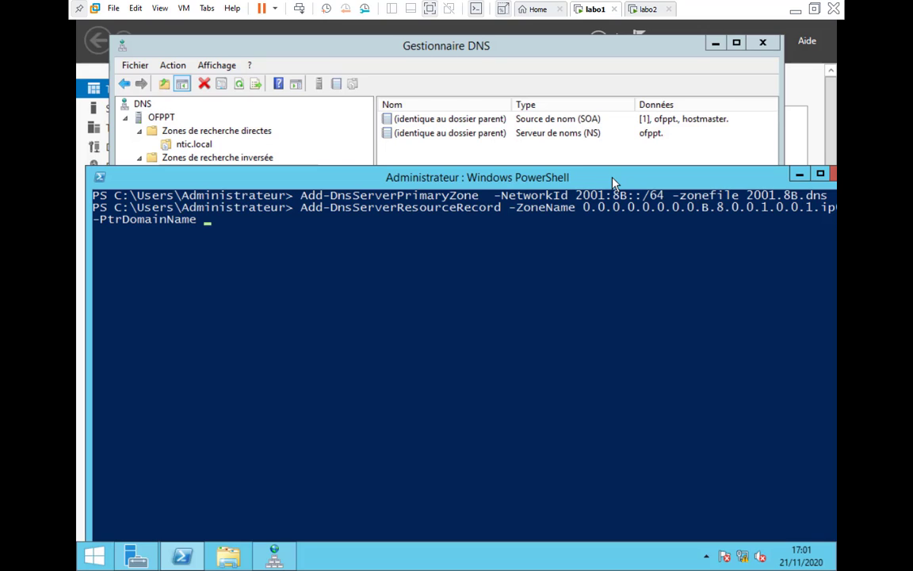
type("svn.ntic.loca")
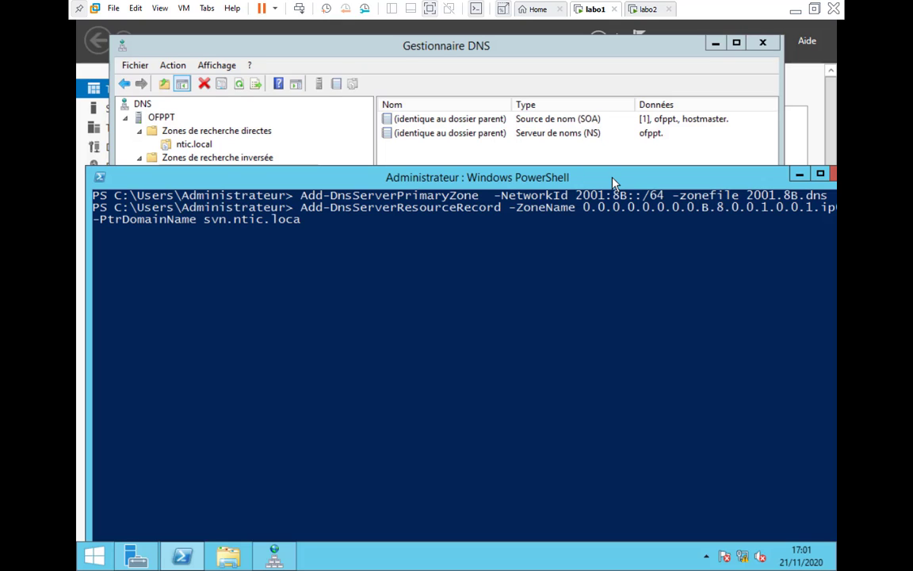
type("l")
key("Return")
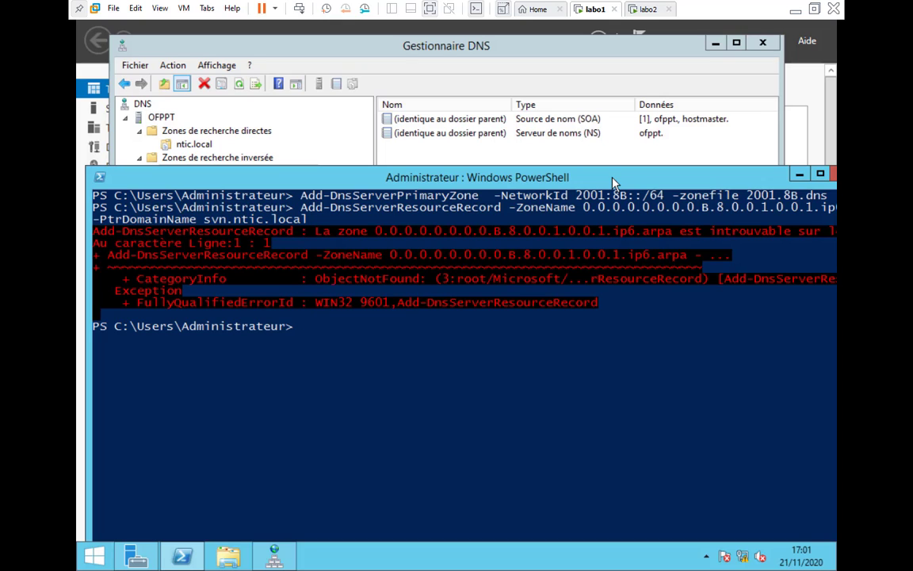
Step: Rerun the Add-DnsServerResourceRecord command with the zone name corrected to 0.0.0.0.0.0.0.0.B.8.0.0.1.0.0.2.ip6.arpa
left_click_drag(612, 182, 528, 213)
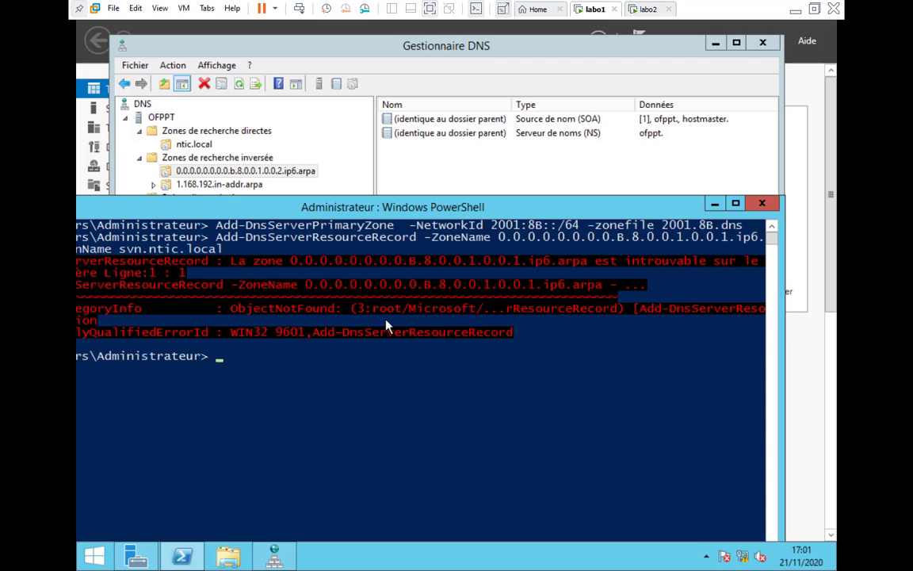
key("Up")
key("Left")
key("Left")
key("Left")
key("Left")
key("Left")
key("Left")
key("Left")
key("Left")
key("Left")
key("Left")
key("Left")
key("Left")
key("Left")
key("Left")
key("Left")
key("Left")
key("Left")
key("Left")
key("Left")
key("Left")
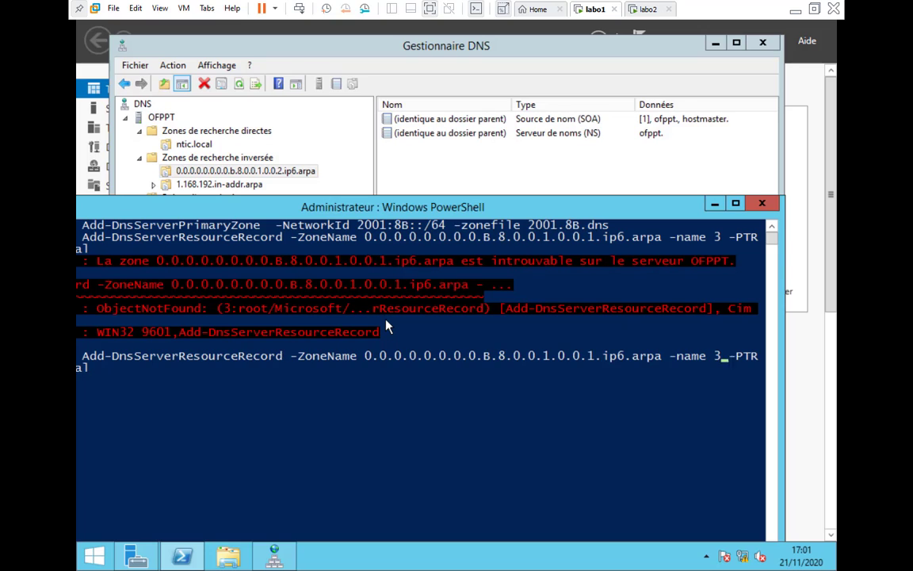
key("Left")
key("Left")
key("Left")
key("Left")
key("Left")
key("Left")
key("Left")
key("Left")
key("Left")
key("Left")
key("Left")
key("Left")
key("Left")
key("Left")
left_click(534, 333)
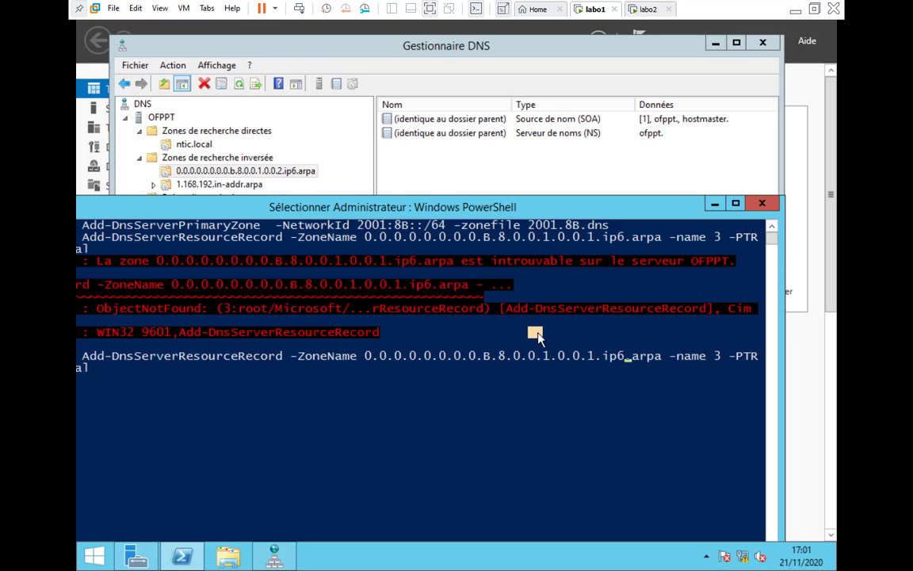
key("Escape")
key("Left")
key("Left")
key("Left")
key("Left")
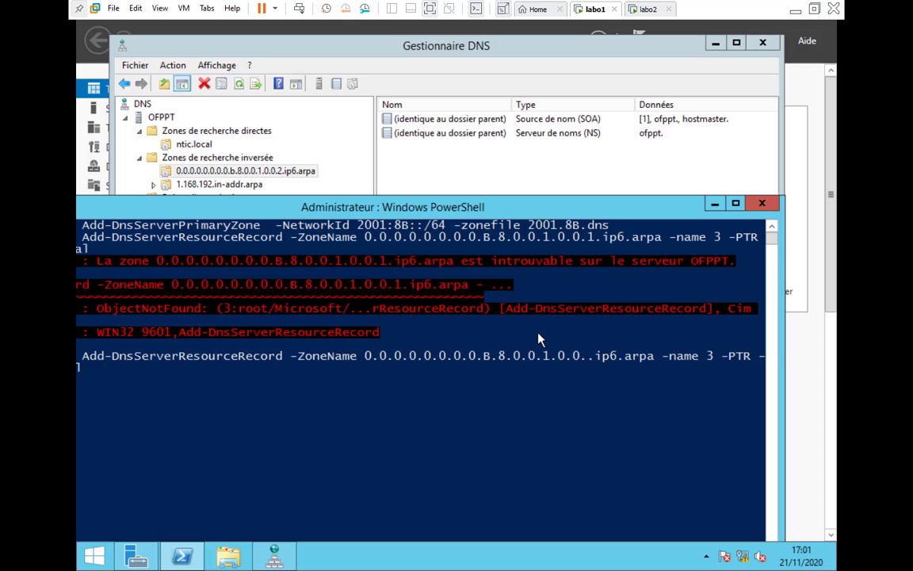
type("2")
key("Return")
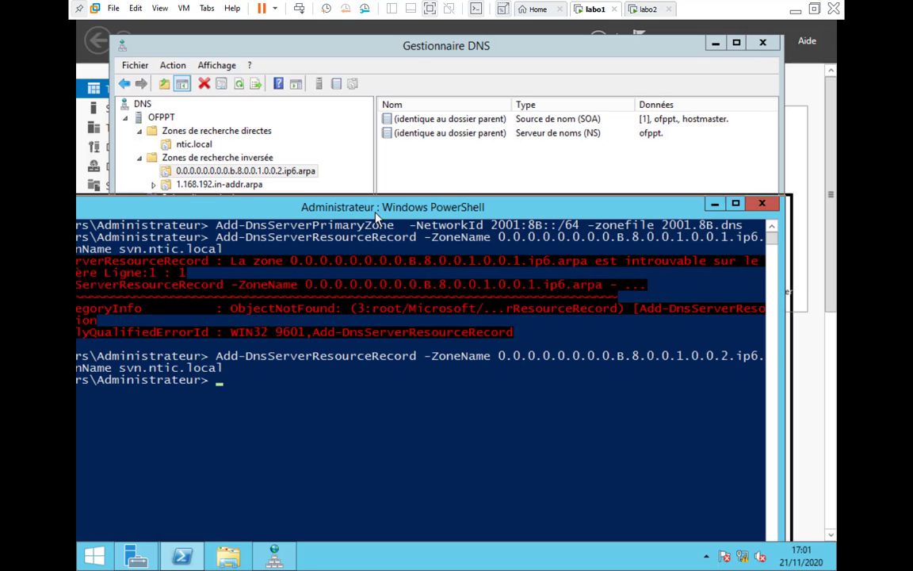
Step: Refresh the IPv6 reverse zone in DNS Manager and compare its PTR records with those in 1.168.192.in-addr.arpa
left_click_drag(320, 206, 410, 175)
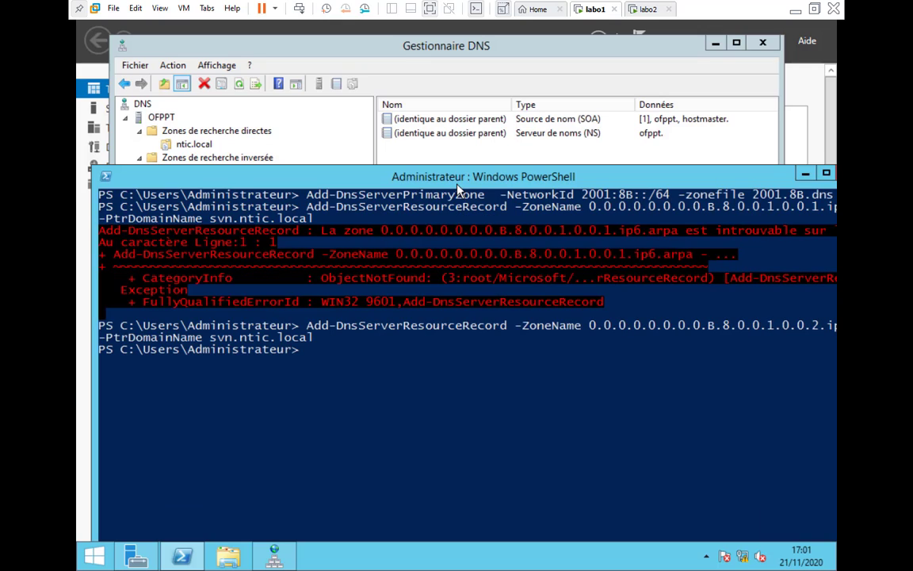
left_click(394, 161)
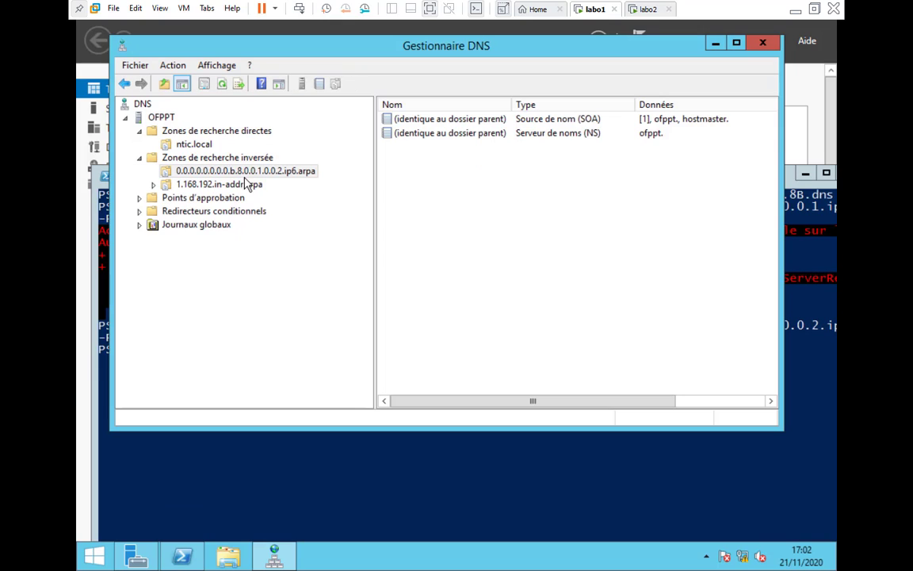
left_click(222, 84)
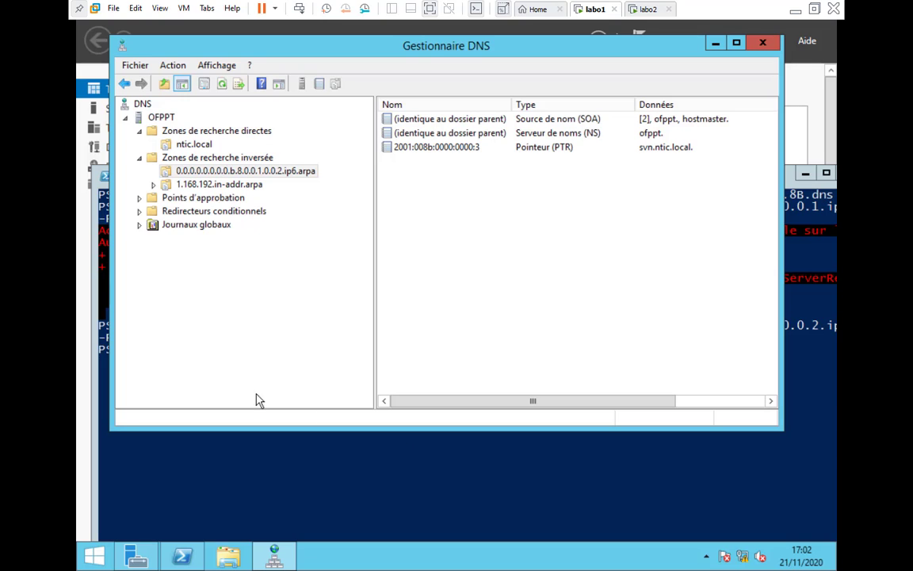
left_click(241, 174)
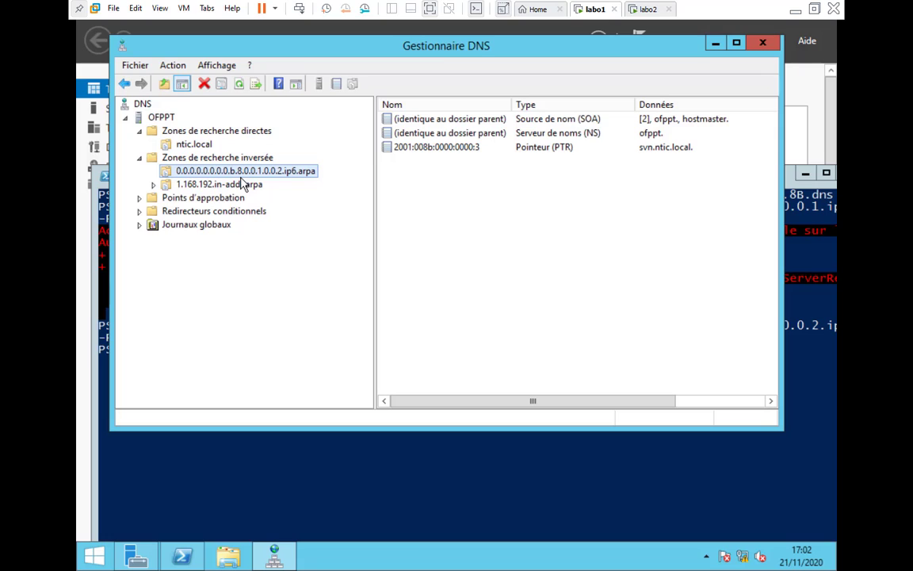
left_click(218, 184)
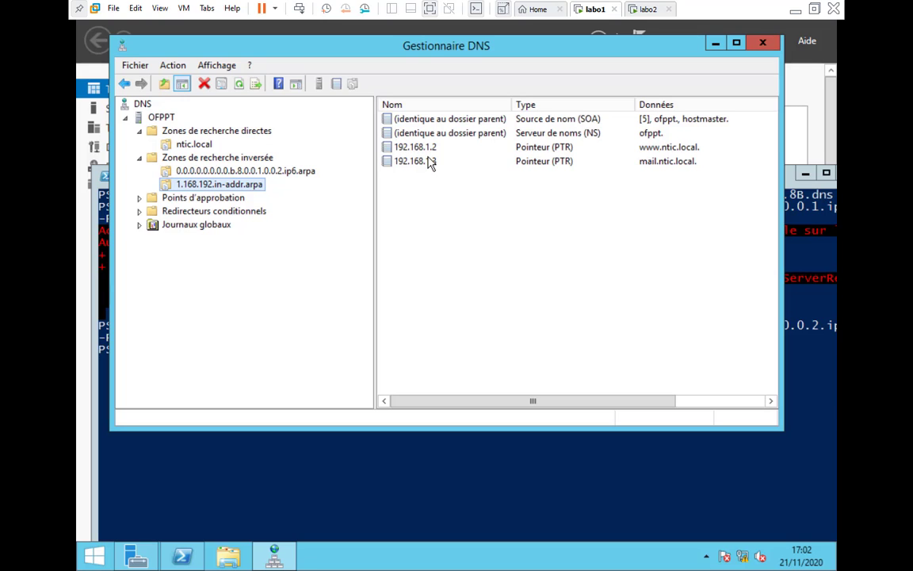
left_click(272, 173)
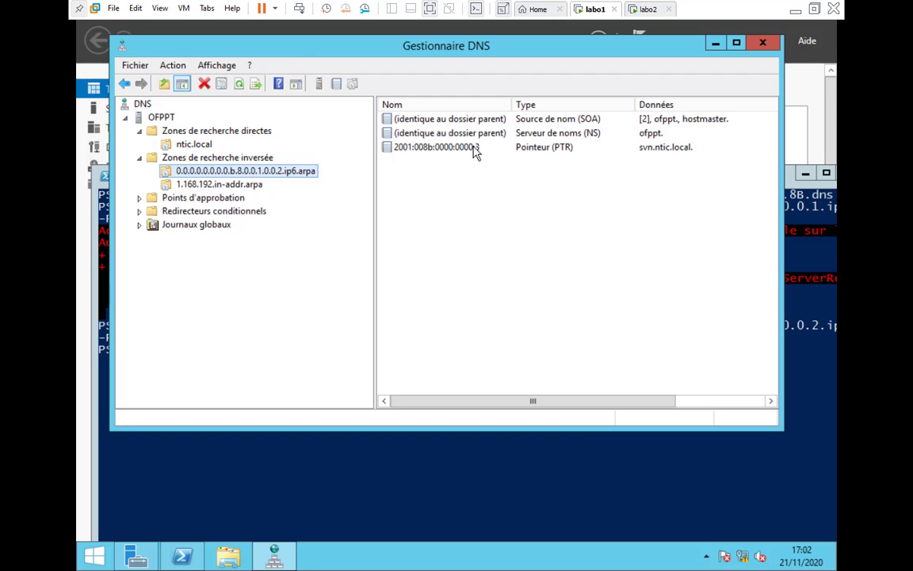
Step: Return to PowerShell and review the earlier Add-DnsServerResourceRecord and Add-DnsServerPrimaryZone commands in the history
left_click(321, 477)
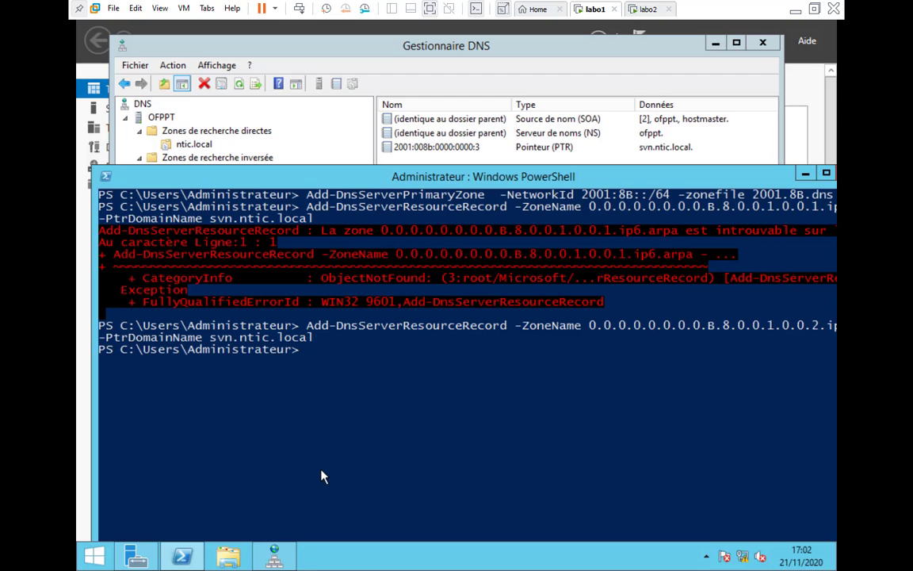
key("Up")
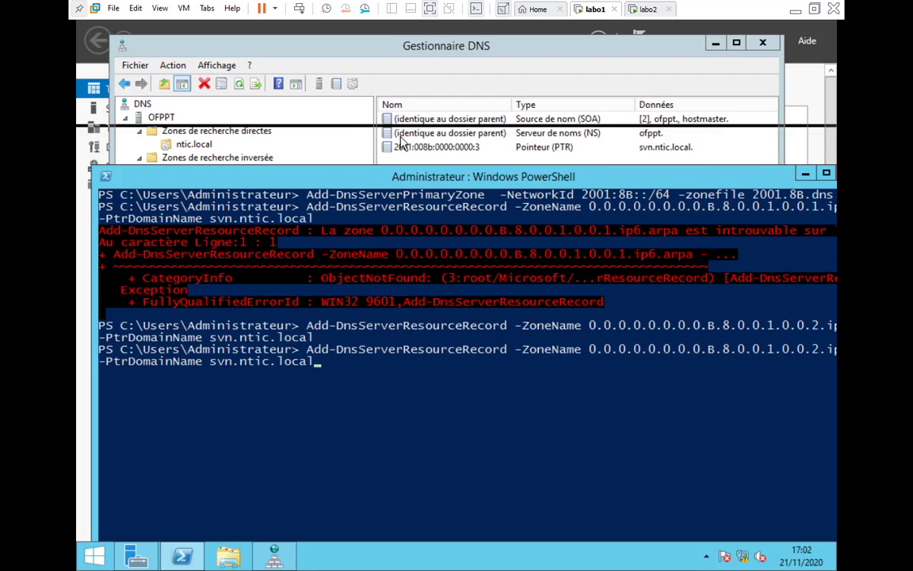
left_click_drag(425, 176, 400, 137)
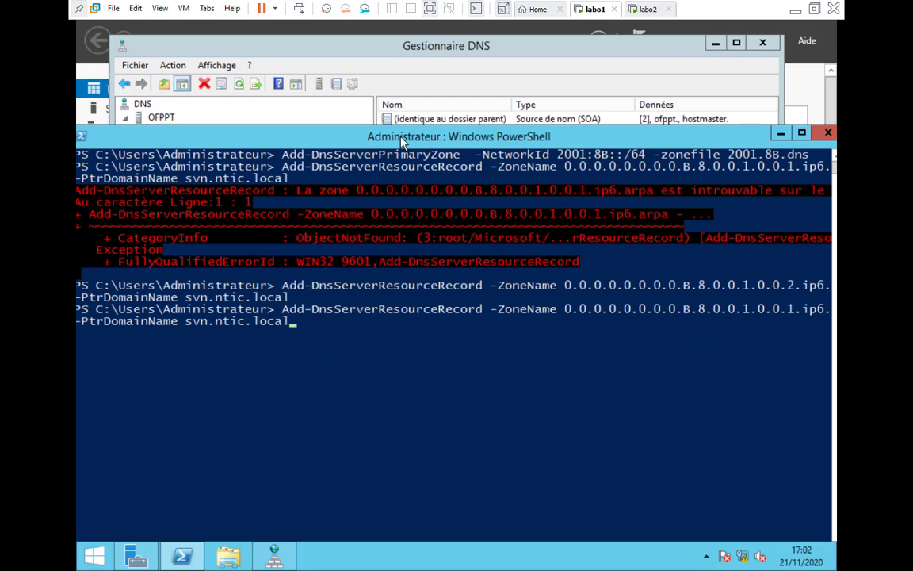
key("Return")
key("Up")
key("Up")
key("Up")
key("Up")
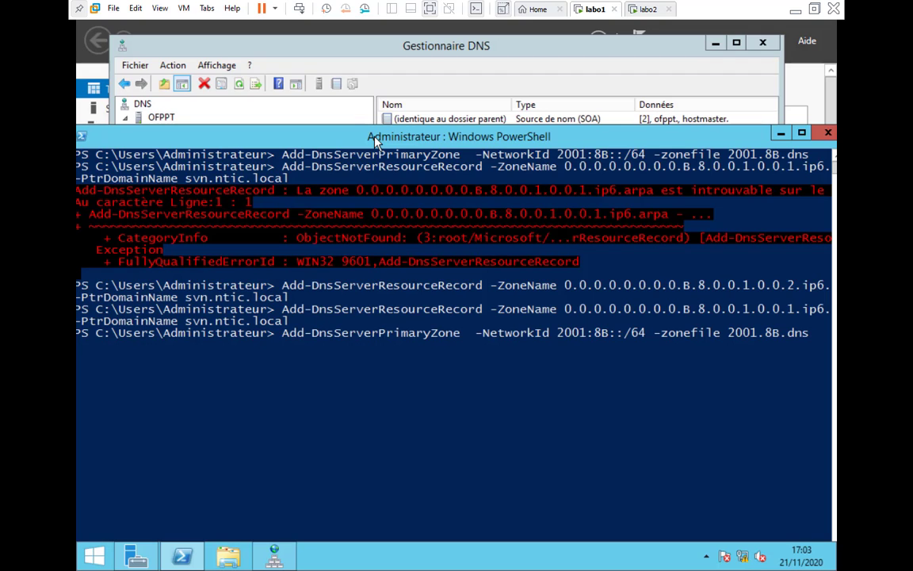
Step: Return to DNS Manager in the labo1 virtual machine and refresh the IPv6 reverse lookup zone
left_click(648, 9)
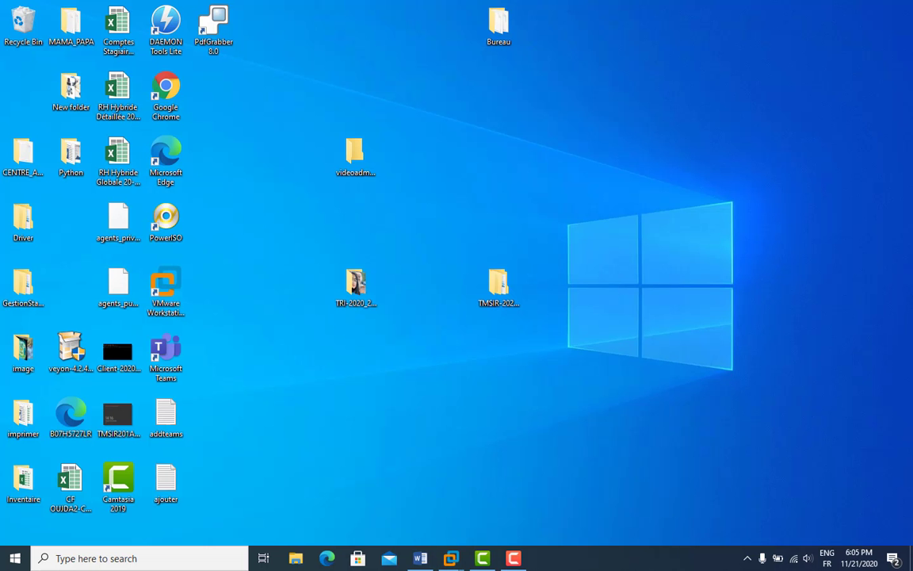
left_click(795, 9)
mouse_move(450, 558)
left_click(438, 479)
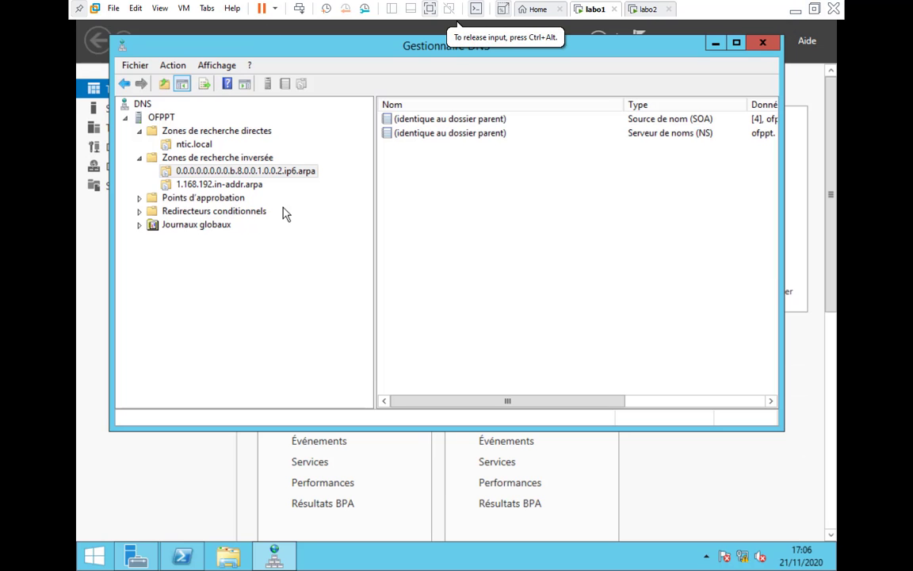
left_click(363, 227)
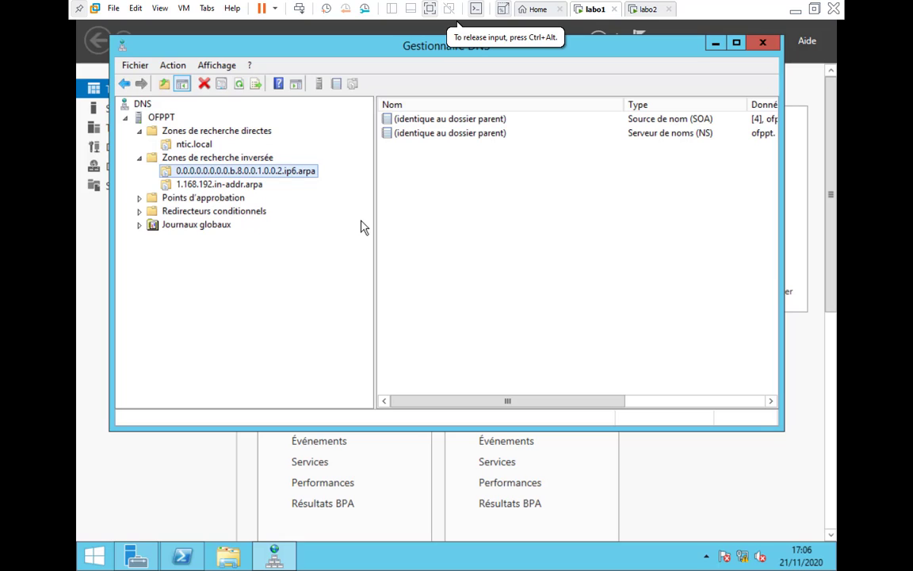
left_click(239, 84)
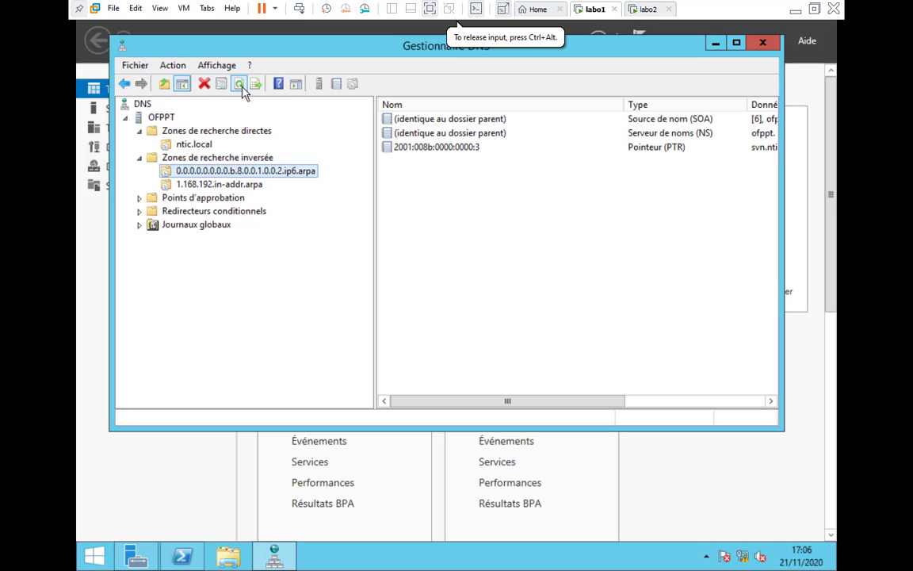
Step: Delete the PTR record 2001:008b:0000:0000:3 from the IPv6 reverse lookup zone
left_click(441, 148)
right_click(441, 148)
left_click(475, 158)
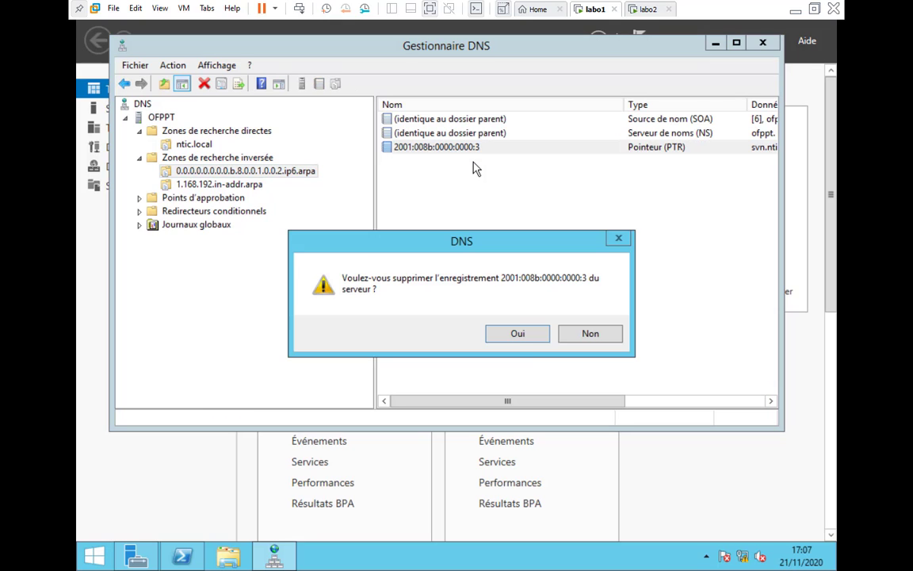
left_click(521, 336)
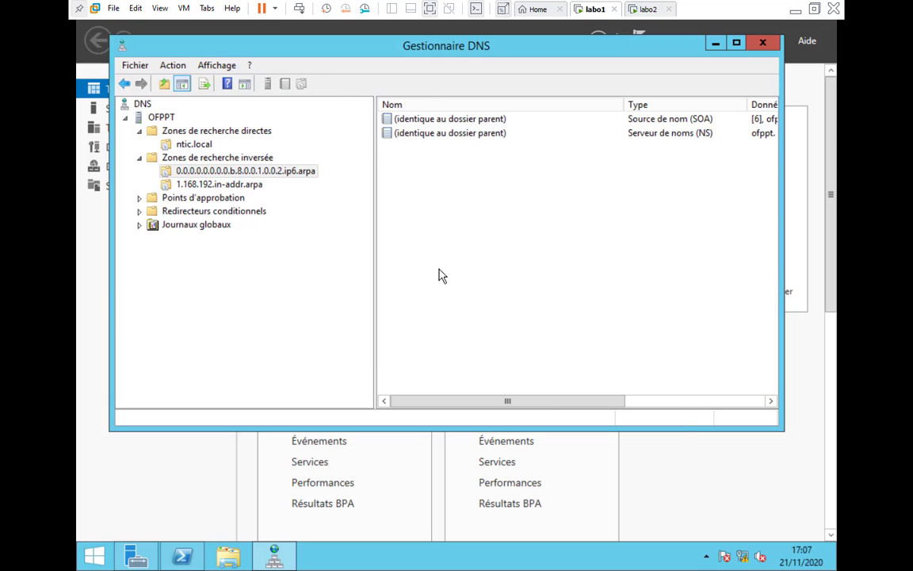
Step: Create a PTR record in the IPv6 reverse zone by browsing to the svn host in the ntic.local forward zone
right_click(440, 271)
left_click(491, 312)
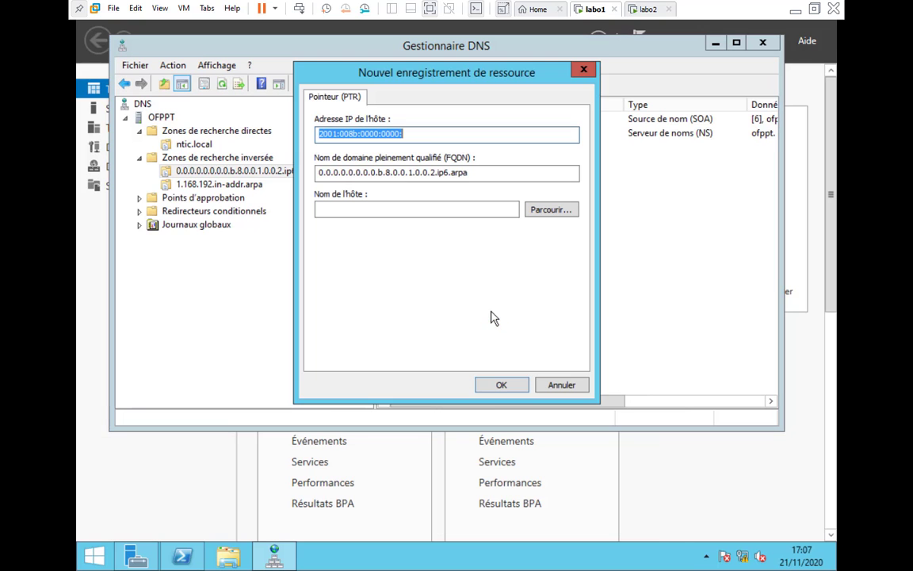
left_click(541, 209)
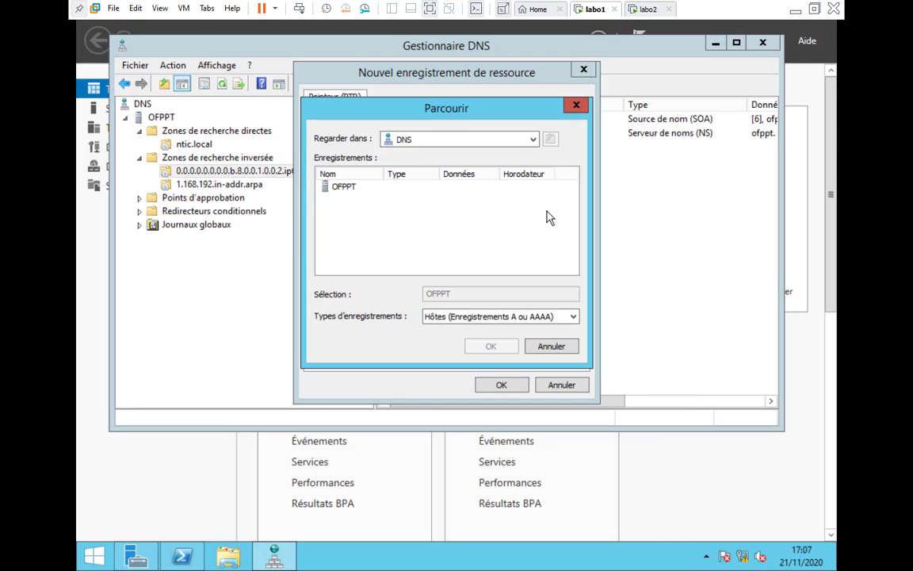
double_click(341, 187)
double_click(338, 189)
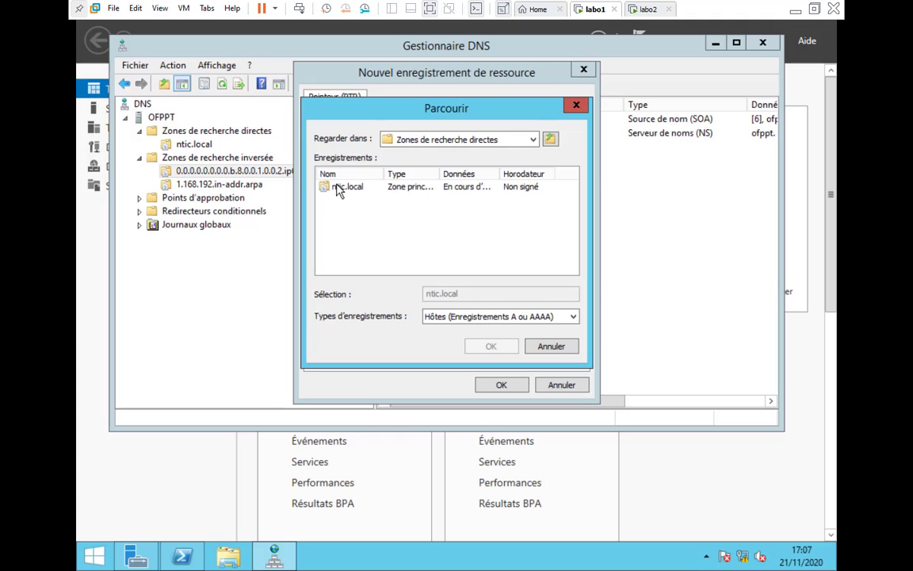
double_click(338, 188)
left_click(336, 188)
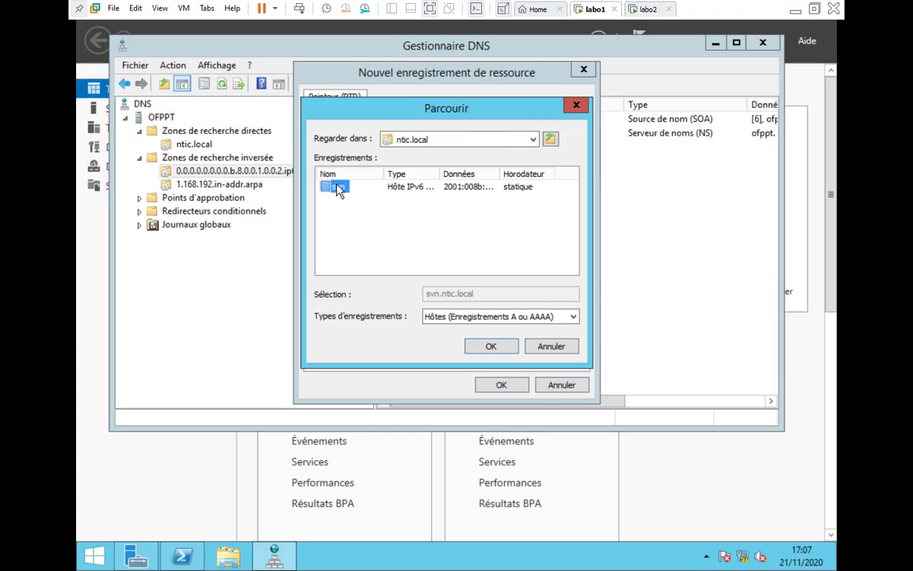
left_click(504, 352)
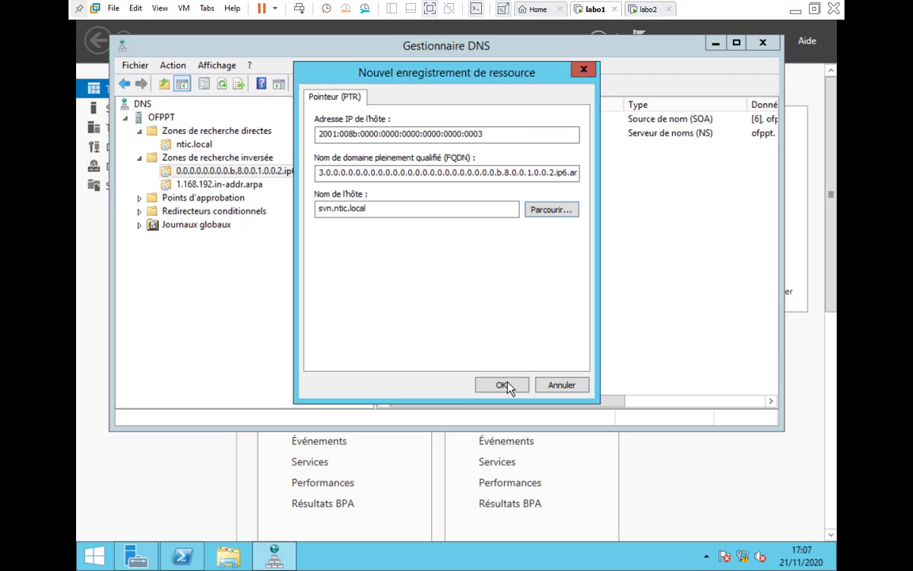
left_click(506, 384)
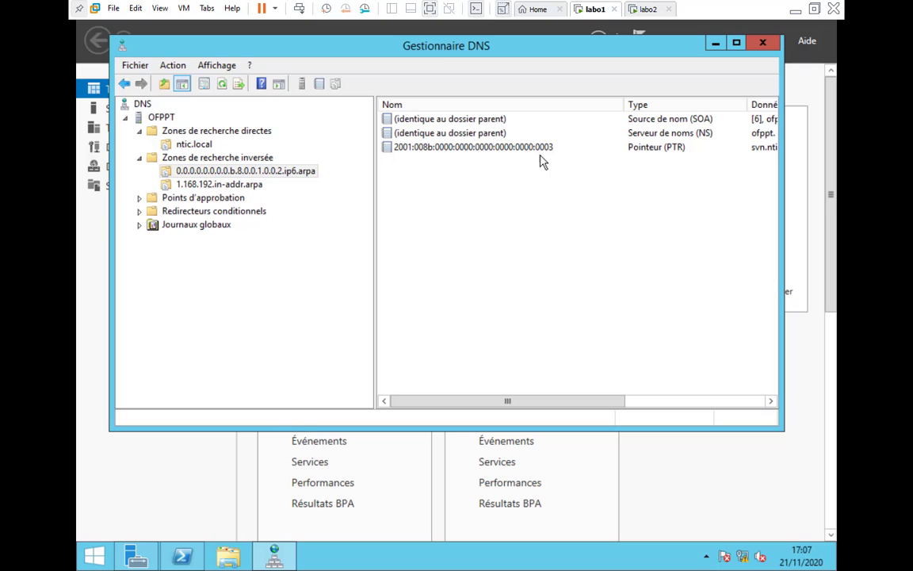
Step: Delete the PTR record 2001:008b:0000:0000:0000:0000:0000:0003 from the IPv6 reverse lookup zone
left_click(516, 149)
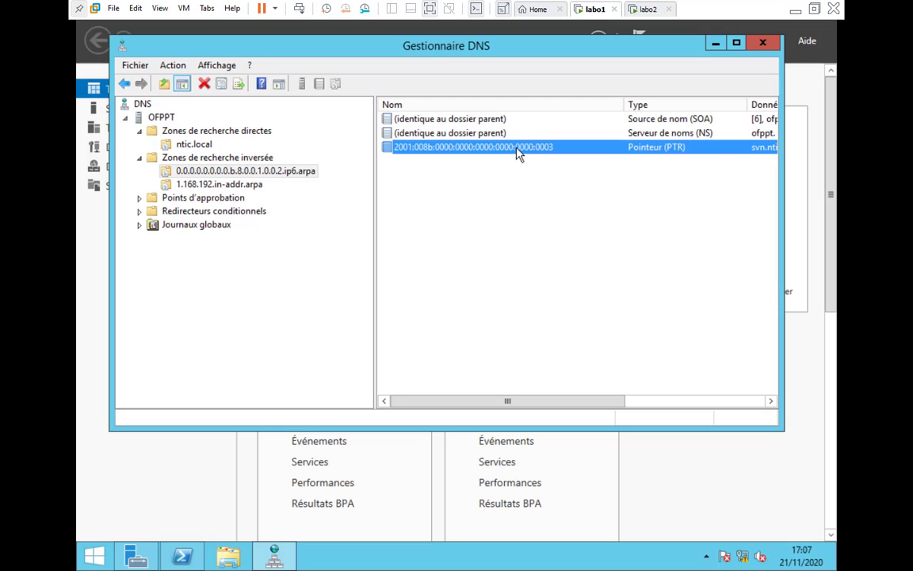
right_click(516, 153)
left_click(572, 158)
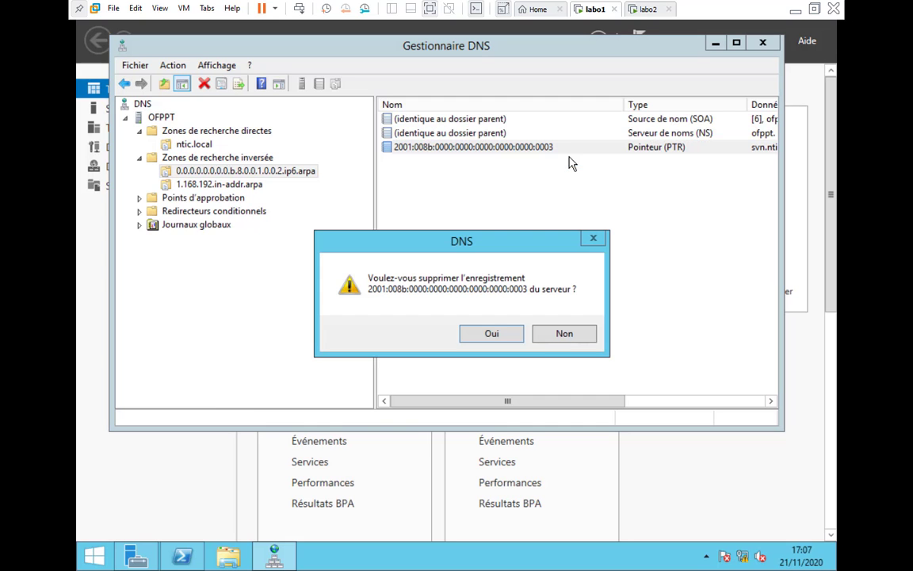
left_click(485, 339)
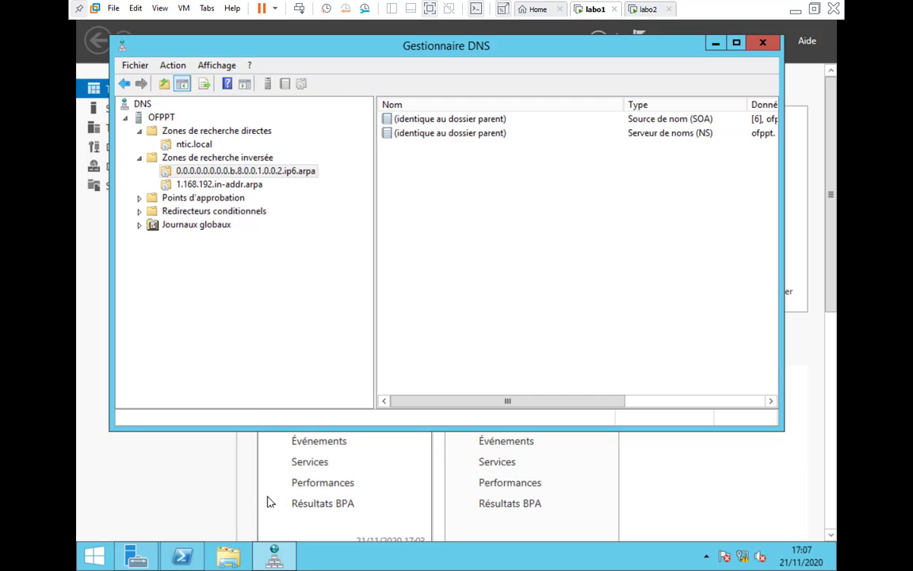
Step: Switch to PowerShell, clear the console and recall the last Add-DnsServerResourceRecord command with -name 3
left_click(183, 557)
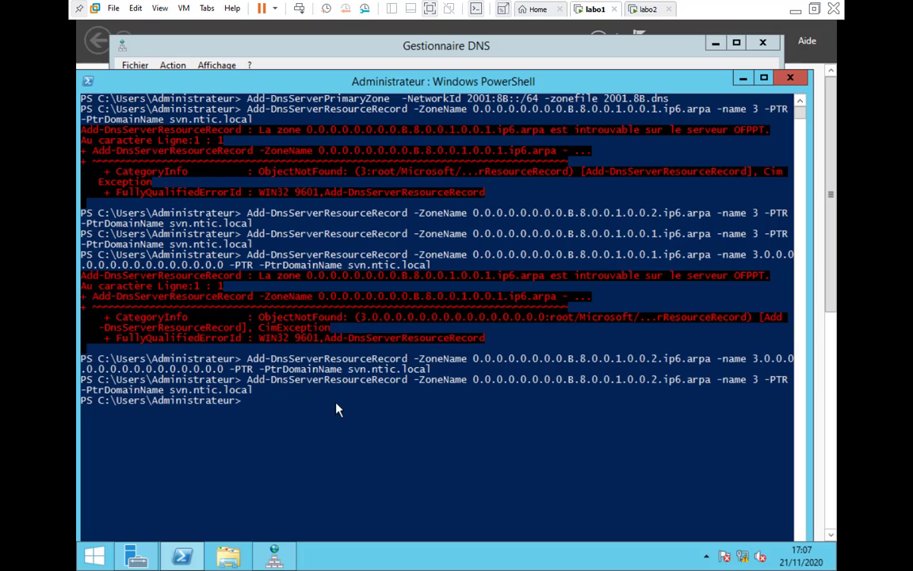
type("cls")
key("Return")
key("Up")
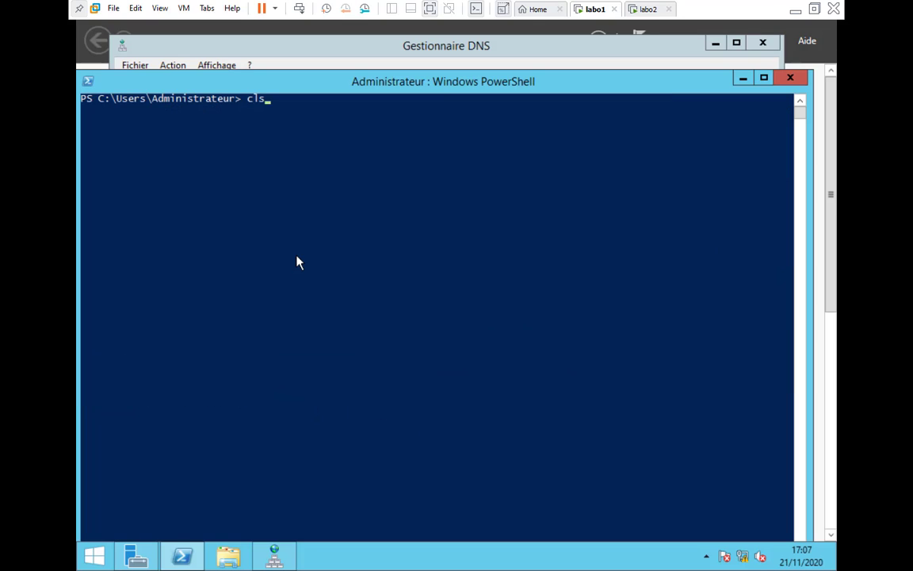
key("Up")
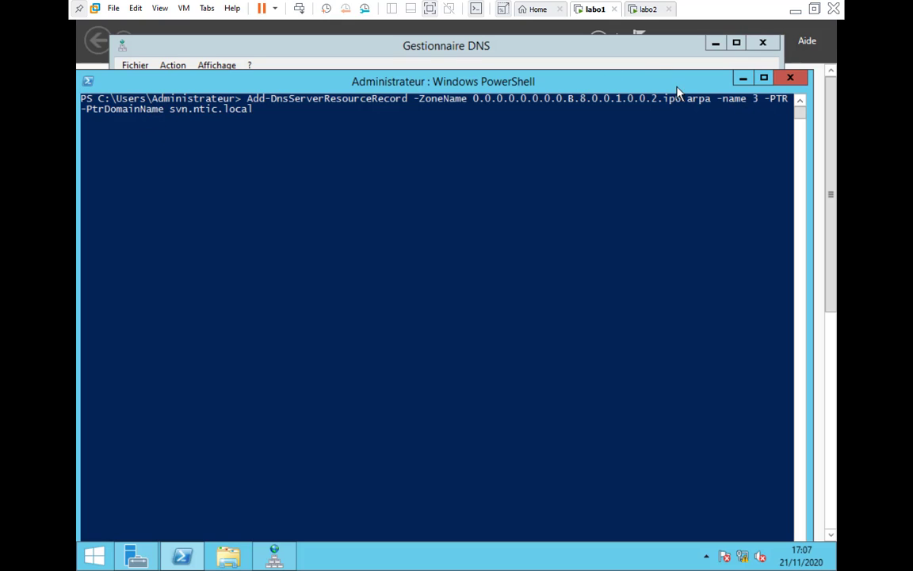
Step: Move the text cursor back through the recalled command to the value of its -name parameter
left_click(748, 101)
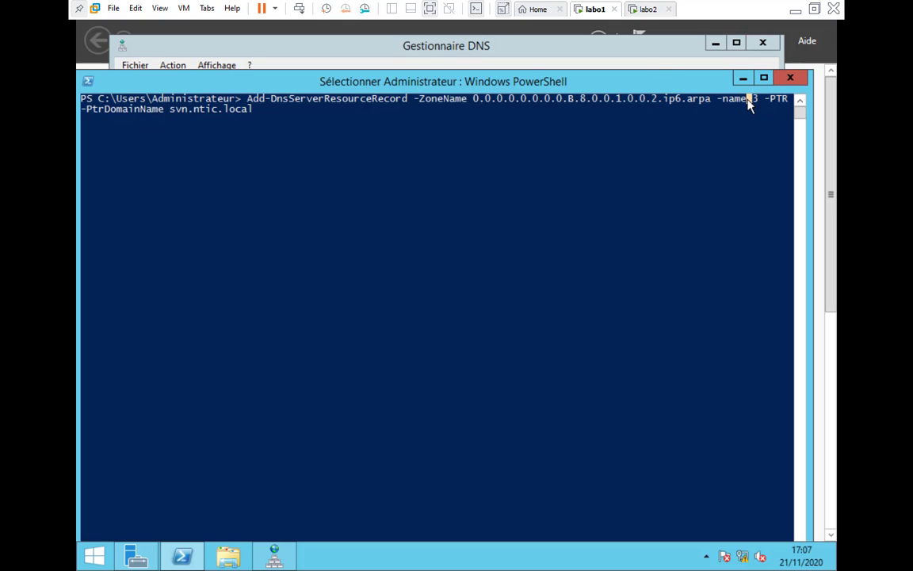
right_click(747, 100)
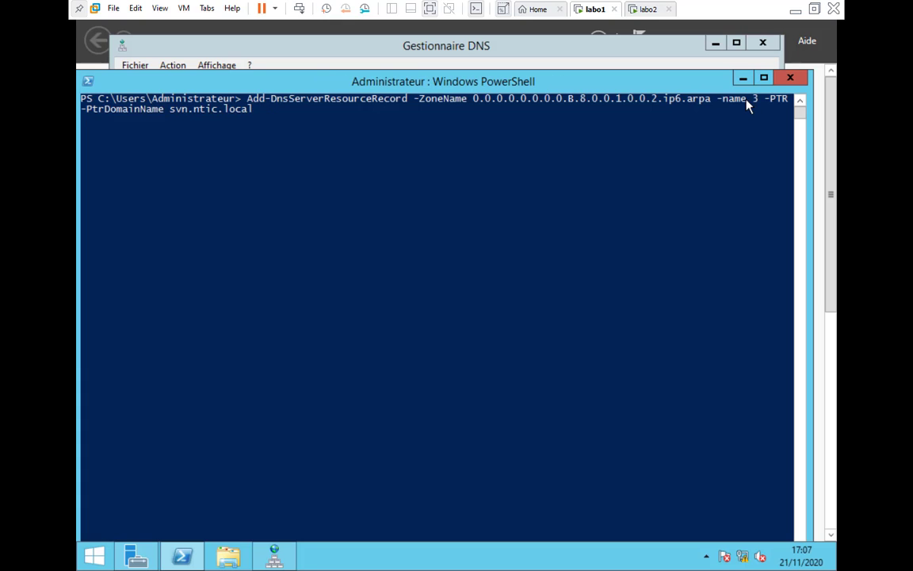
key("Left")
key("Left")
key("Left")
key("Left")
key("Left")
key("Left")
key("Left")
key("Left")
key("Left")
key("Left")
key("Left")
key("Left")
key("Left")
key("Left")
key("Left")
key("Left")
key("Left")
key("Left")
key("Left")
key("Left")
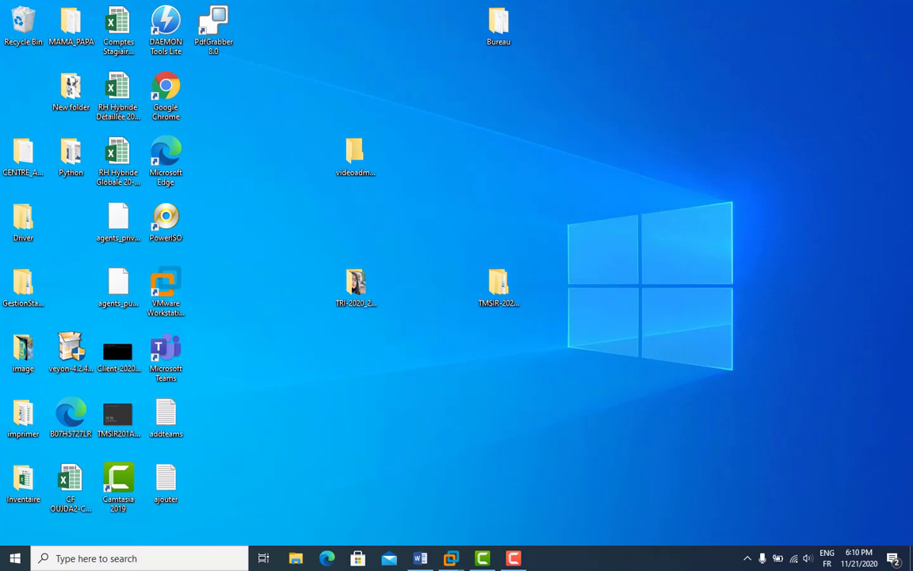
Step: Open Paint on the host computer
key("super")
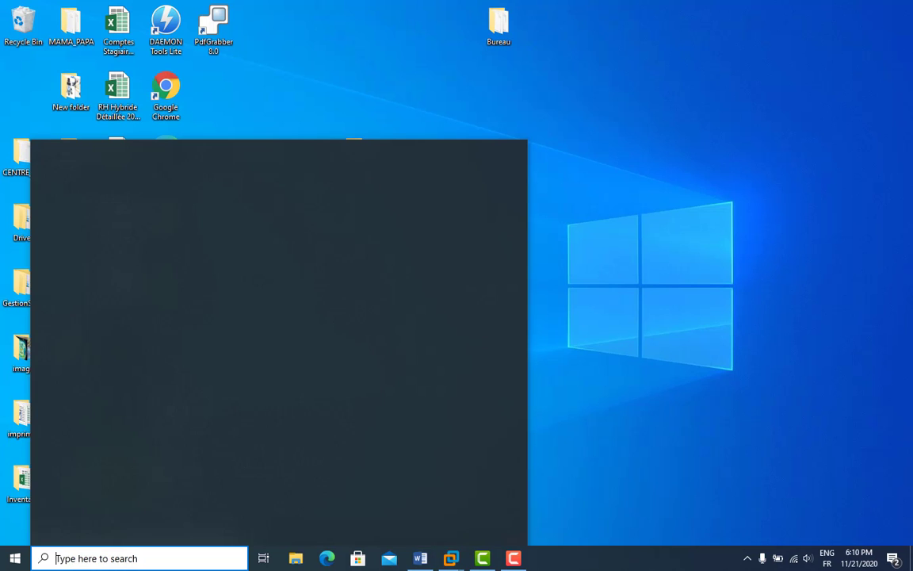
type("pai")
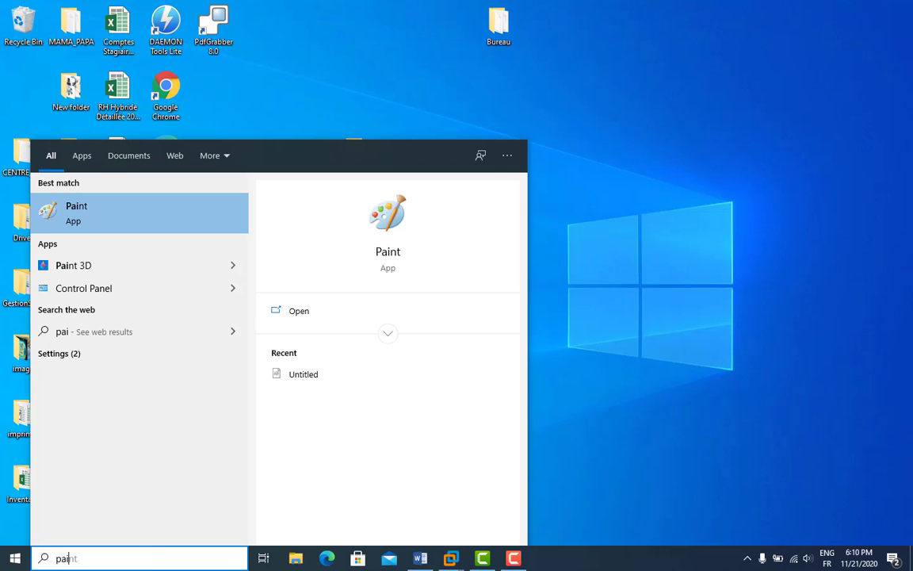
key("Return")
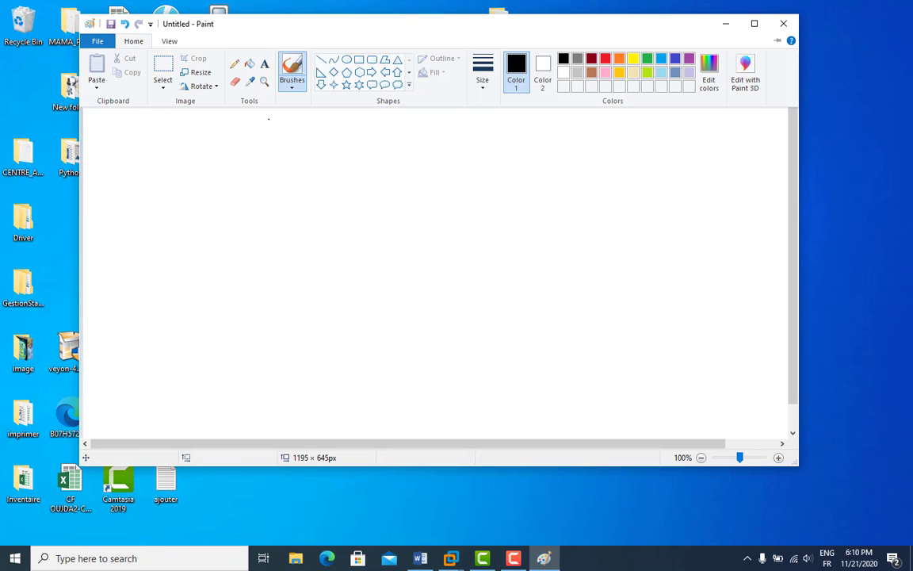
Step: Write the IPv6 address 2001:8B::3 as text near the top of the canvas, enlarging its text box
left_click(265, 64)
left_click(209, 82)
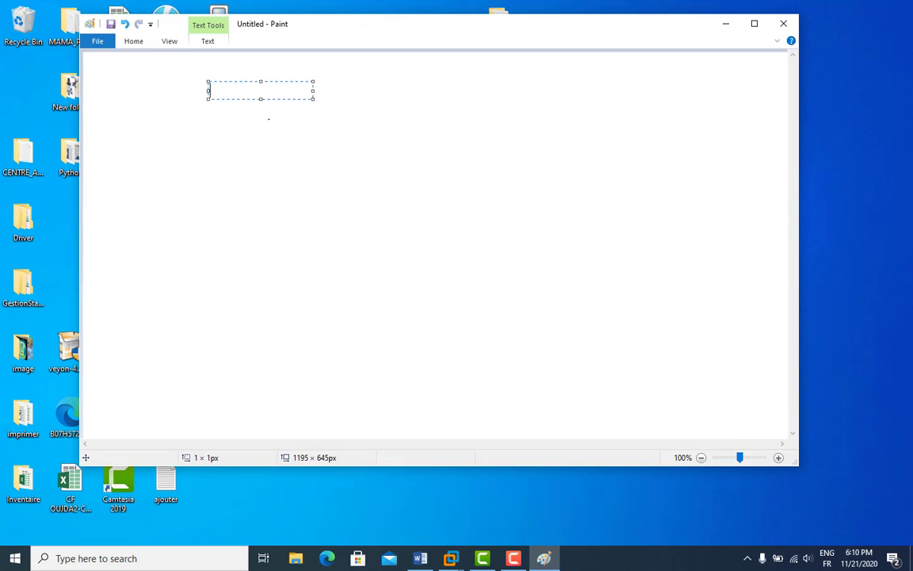
type("2001:8B::3")
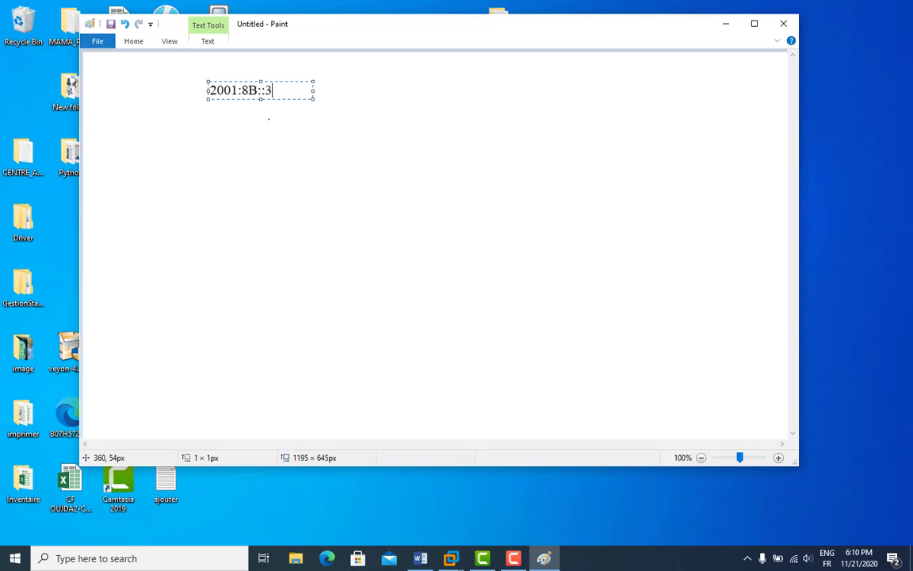
left_click_drag(313, 80, 403, 84)
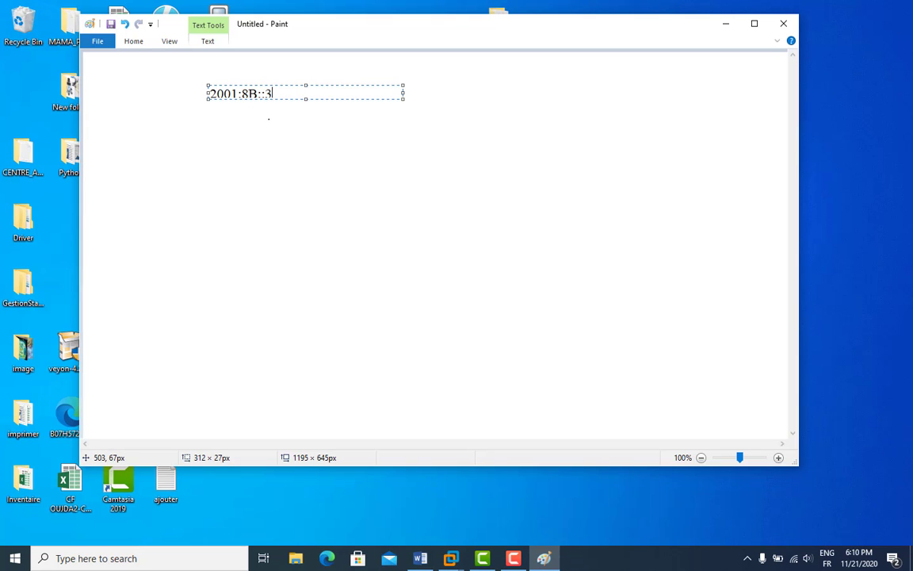
left_click_drag(305, 99, 302, 114)
left_click(228, 143)
Step: Write the expanded network part 2001:008B:0000:0000: in a widened text box below the short address
left_click(228, 143)
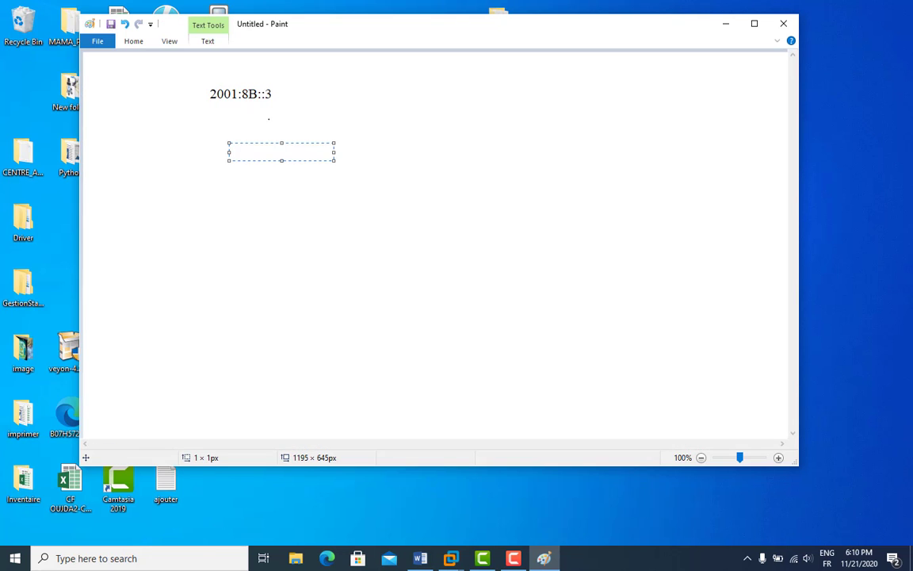
left_click_drag(228, 151, 153, 151)
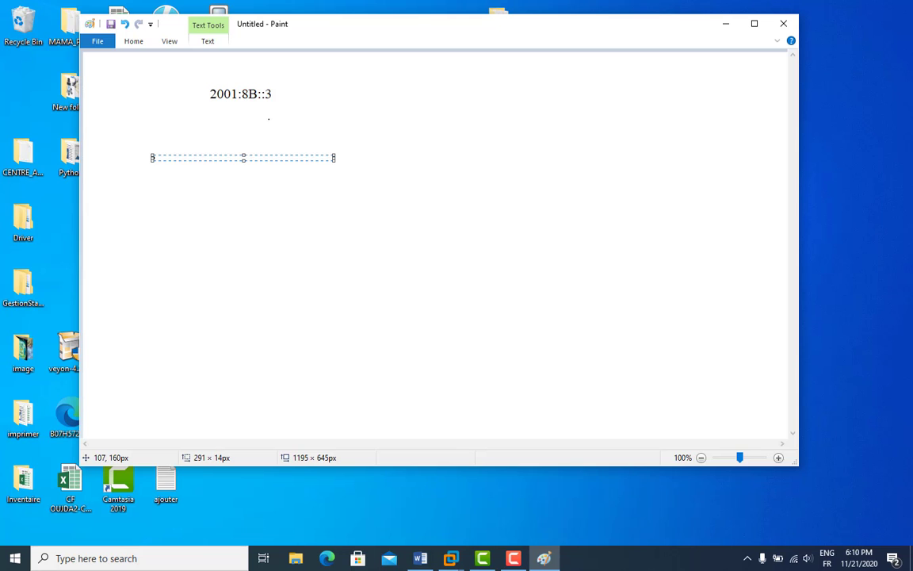
key("Return")
type("2001/")
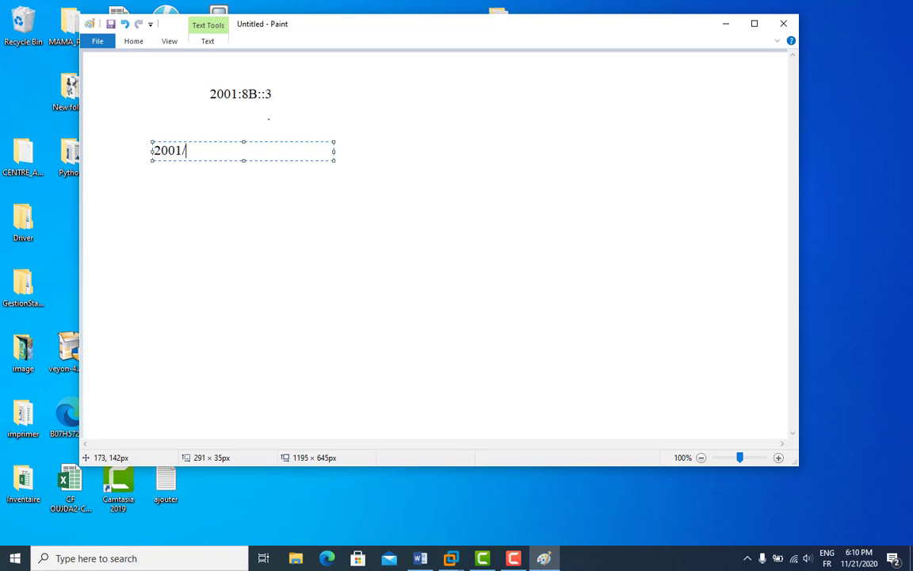
type("00")
key("BackSpace")
key("BackSpace")
key("BackSpace")
type(":008B:0000")
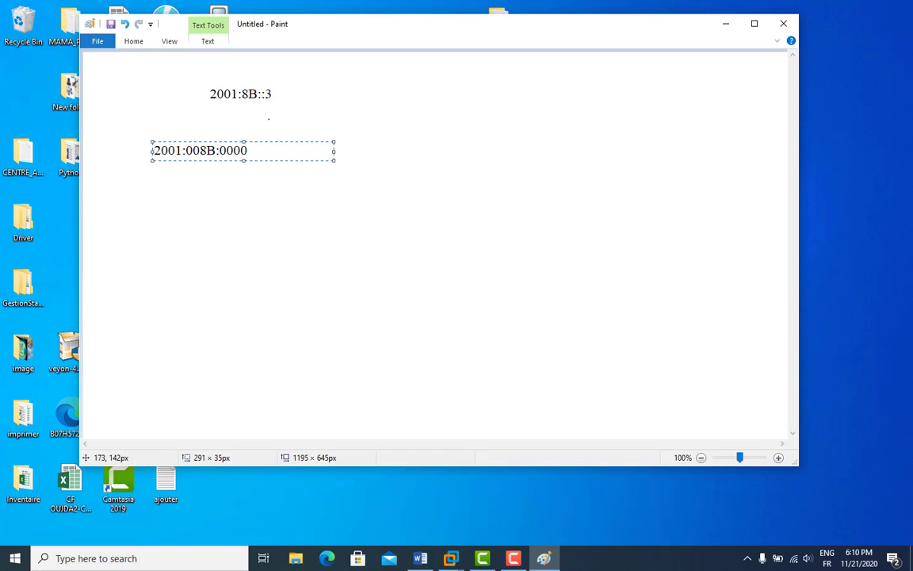
type(":0000:")
Step: Add the prefix length /64 as text beside the address 2001:8B::3
left_click(290, 90)
left_click(290, 89)
type("/")
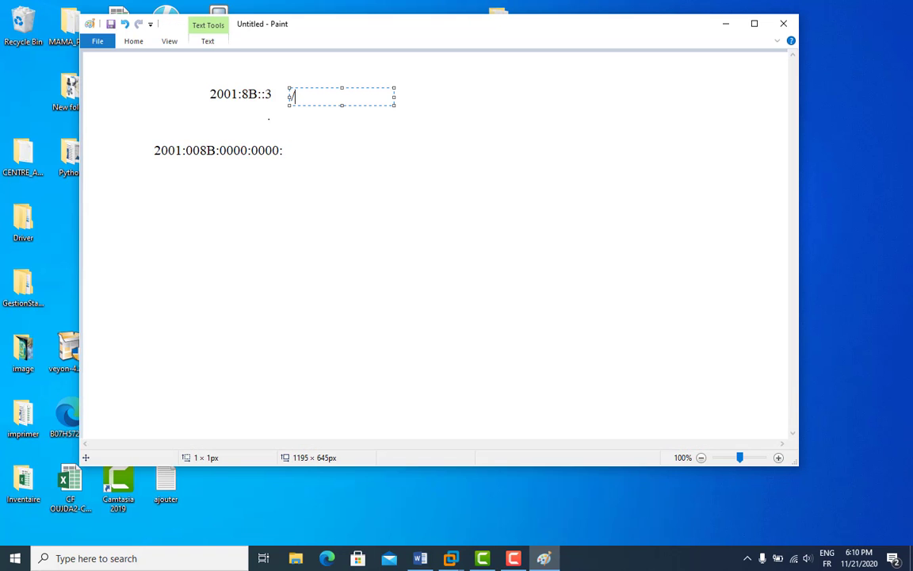
type("-")
key("BackSpace")
type("64")
left_click(302, 145)
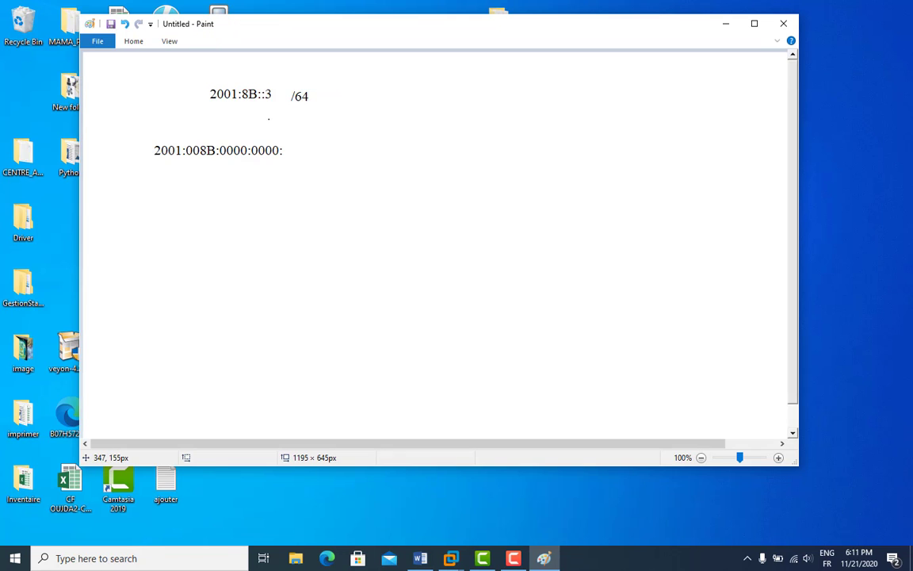
Step: Write the expanded host part 0000:0000:0000:0003 after the network part, widening the text box to fit one line
left_click(302, 145)
left_click(291, 148)
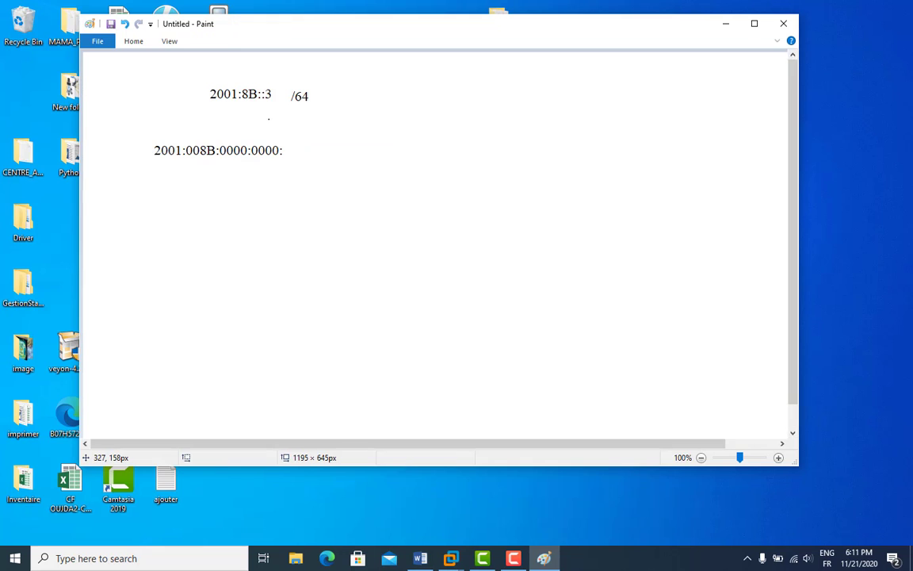
left_click(290, 148)
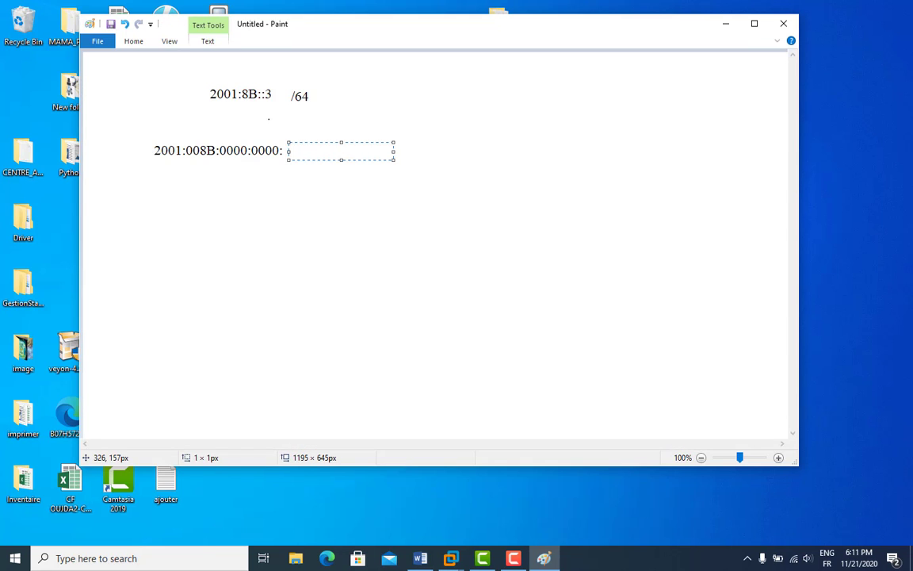
type("0000:0000")
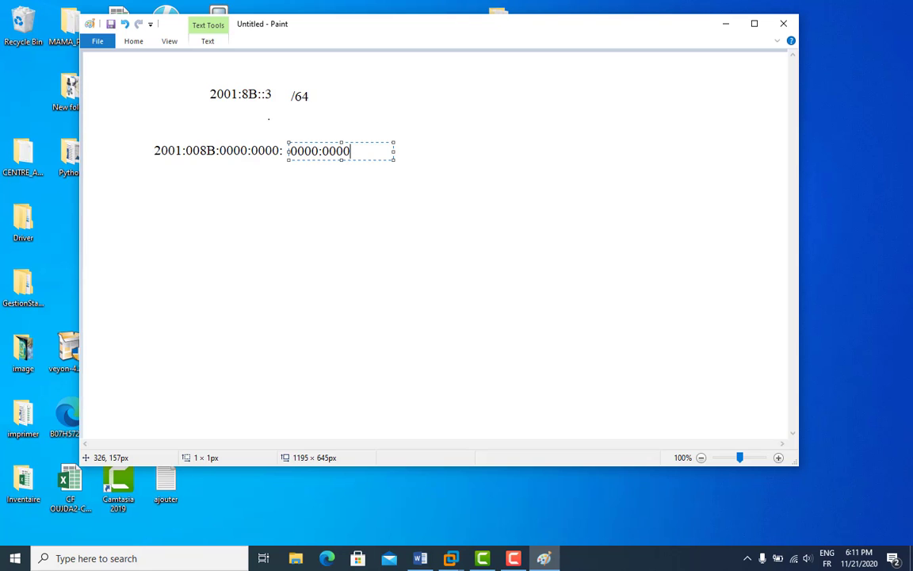
type(":0000:00")
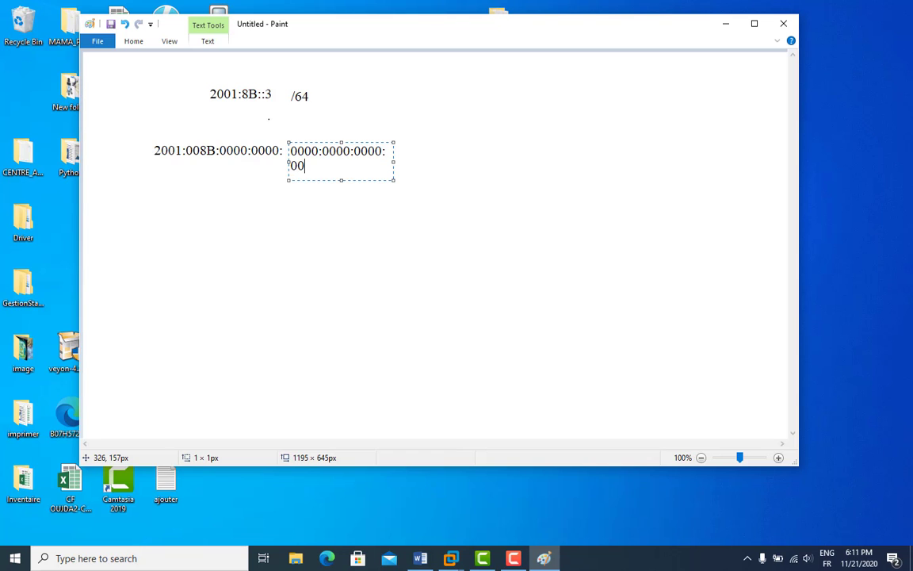
type("03")
left_click_drag(395, 162, 462, 162)
left_click(557, 189)
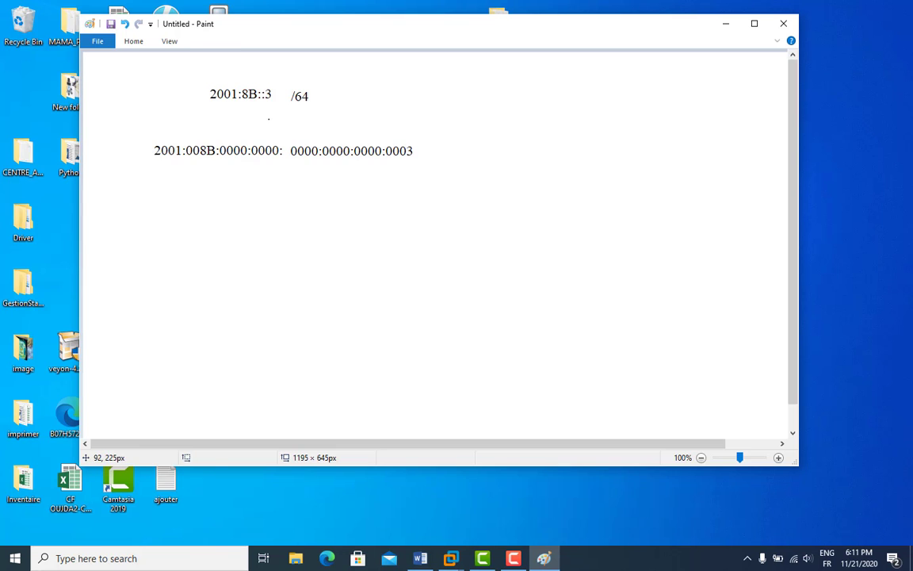
Step: Start the reverse zone name below the expanded address with 0.0.0.0.0.0.0.0.B.8.0.0
left_click(140, 185)
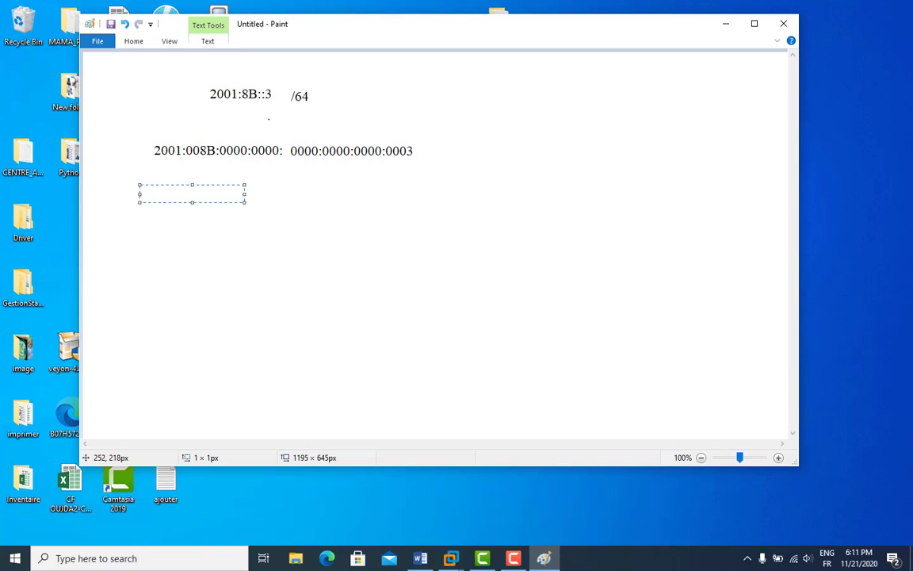
type("a.0.")
key("BackSpace")
key("BackSpace")
key("BackSpace")
key("BackSpace")
type("0.0.0.0.0.0.0.")
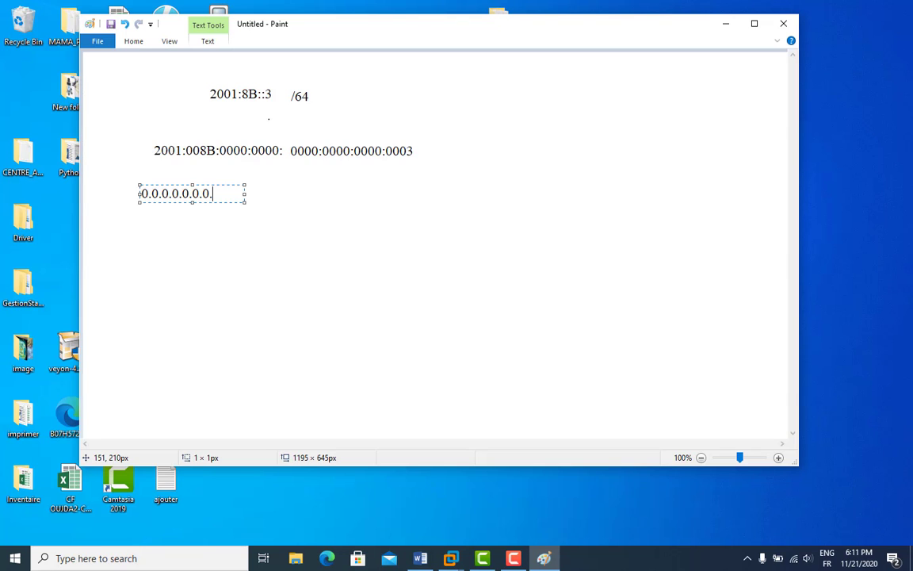
type("0;")
key("BackSpace")
type(".B.8.0.0")
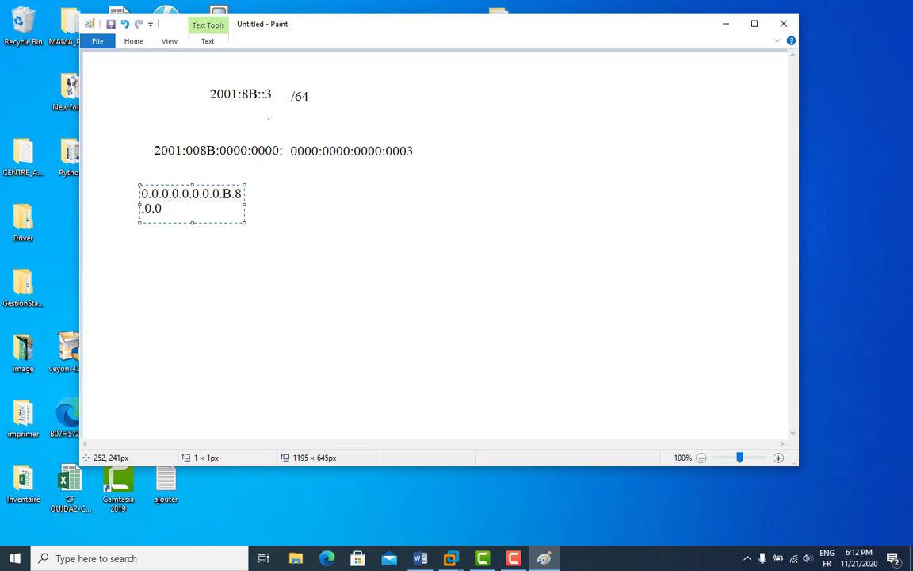
Step: Widen the text box and complete the reverse zone name with .1.0.0.2.IP6.ARPA
left_click_drag(244, 205, 450, 205)
type(".")
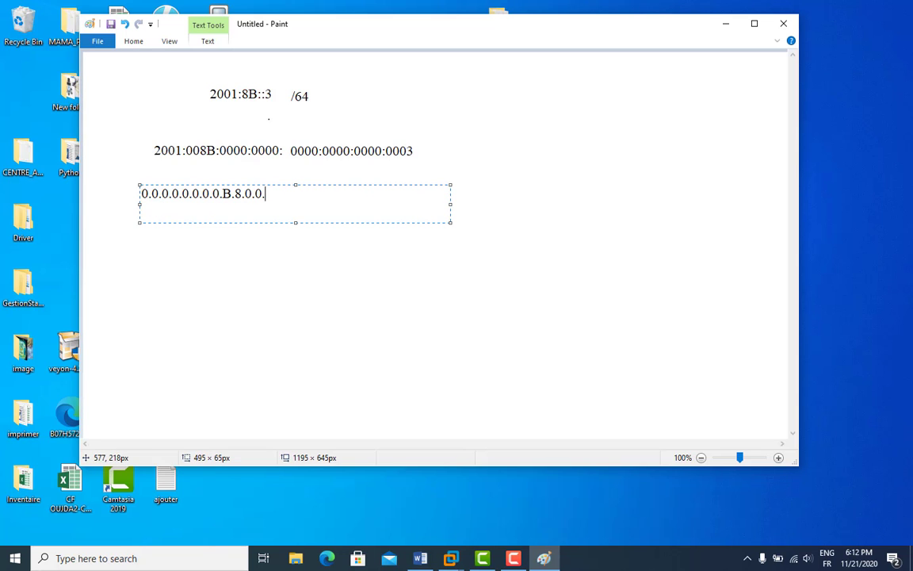
type("1.0.0.2")
type(".IP")
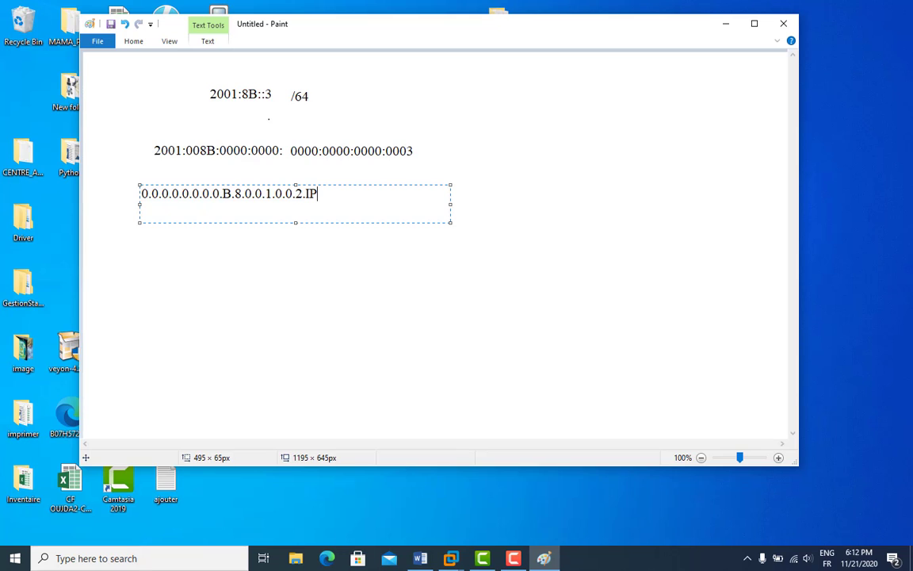
type("-")
type("6")
type(".ARPA")
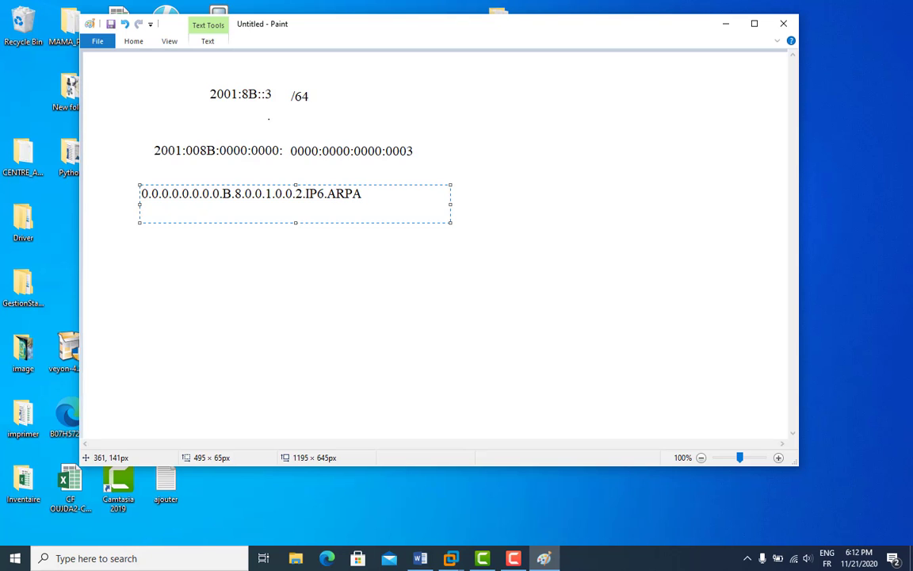
Step: Retype the ending of the reverse zone name as ;ARPA
key("BackSpace")
key("BackSpace")
key("BackSpace")
key("BackSpace")
key("BackSpace")
type(";ARPA")
Step: Write the reversed host part 3.0.0.0.0.0.0.0.0.0.0.0.0.0.0.0 on a new line under the zone name
key("Return")
type("3")
type(".")
type("à")
key("BackSpace")
type("0.0.0.0.0.0")
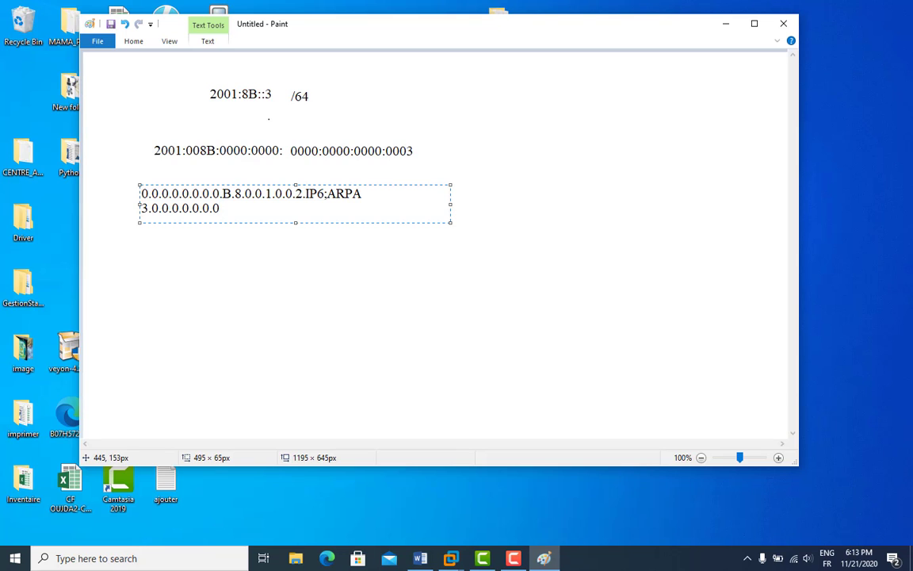
type(".0.0.0.0.0.0.0.0.0.0.0.0.0.0")
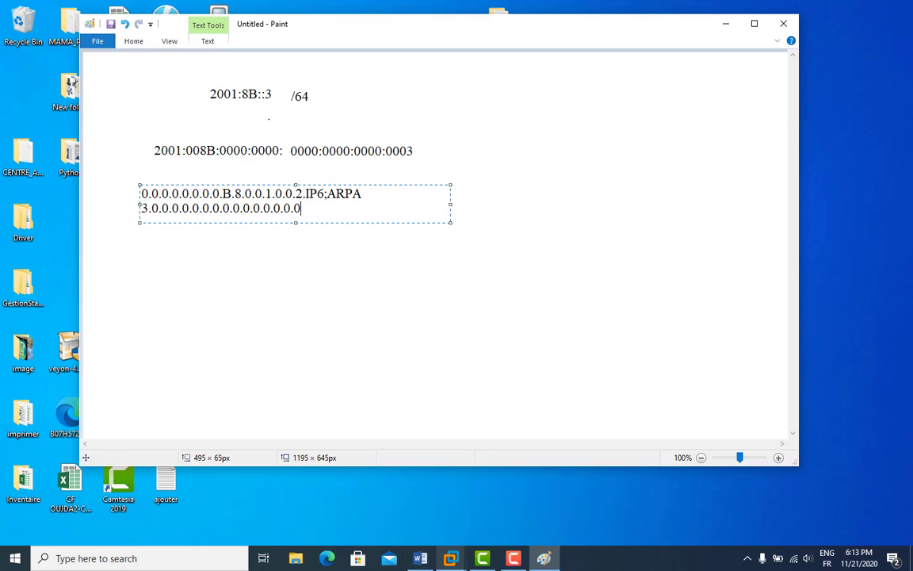
Step: Return to the PowerShell window in the labo1 virtual machine
mouse_move(451, 558)
left_click(472, 500)
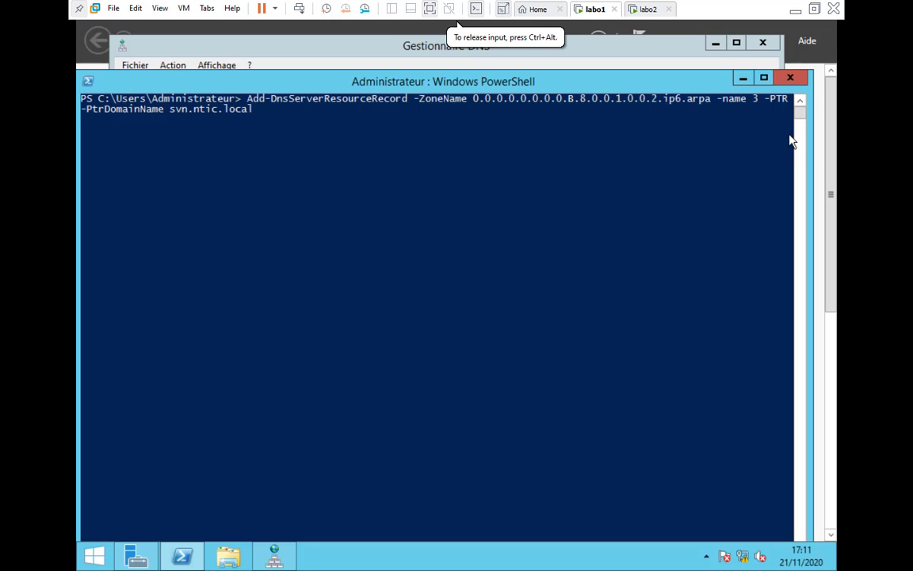
Step: Complete the record name as 3.0.0.0.0.0.0.0.0.0.0.0.0.0.0.0 in the Add-DnsServerResourceRecord command for svn.ntic.local and run it
type(".")
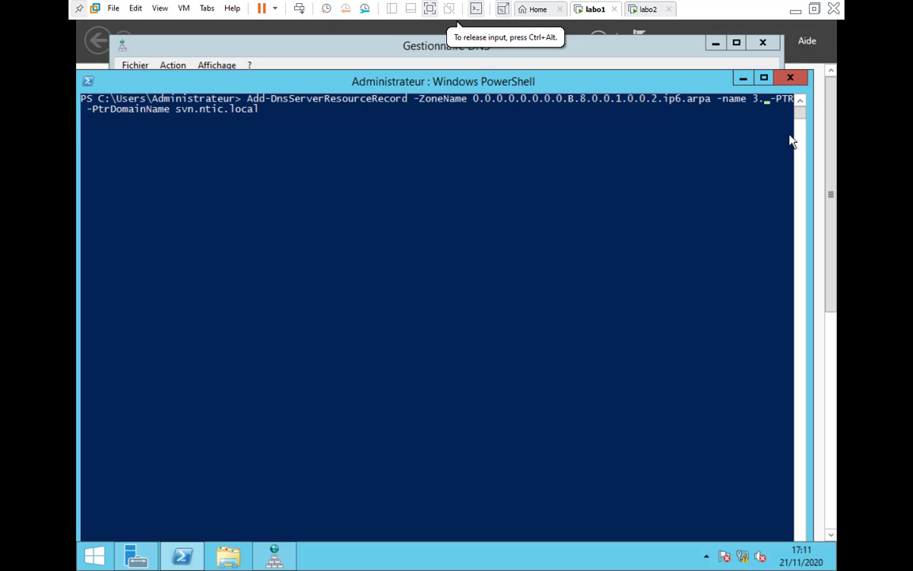
type("0.")
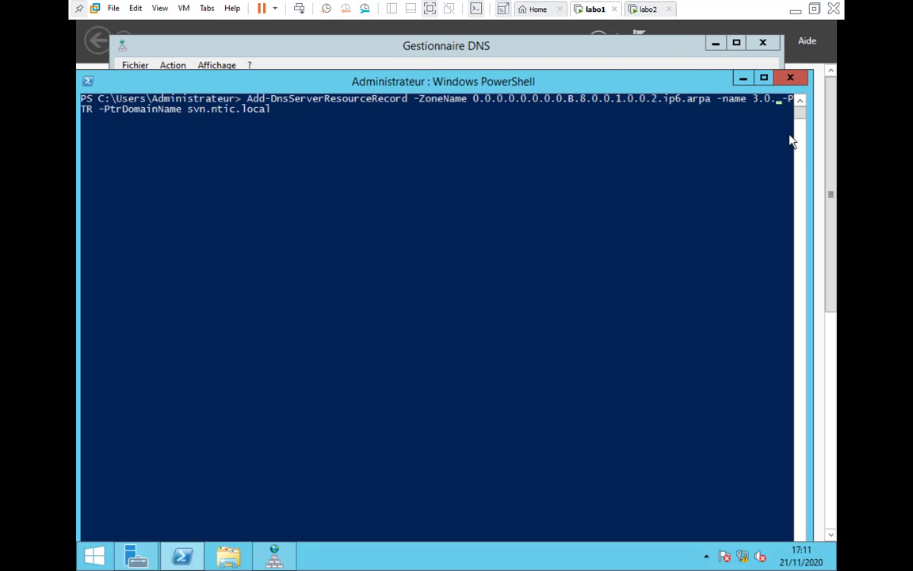
type("0.0")
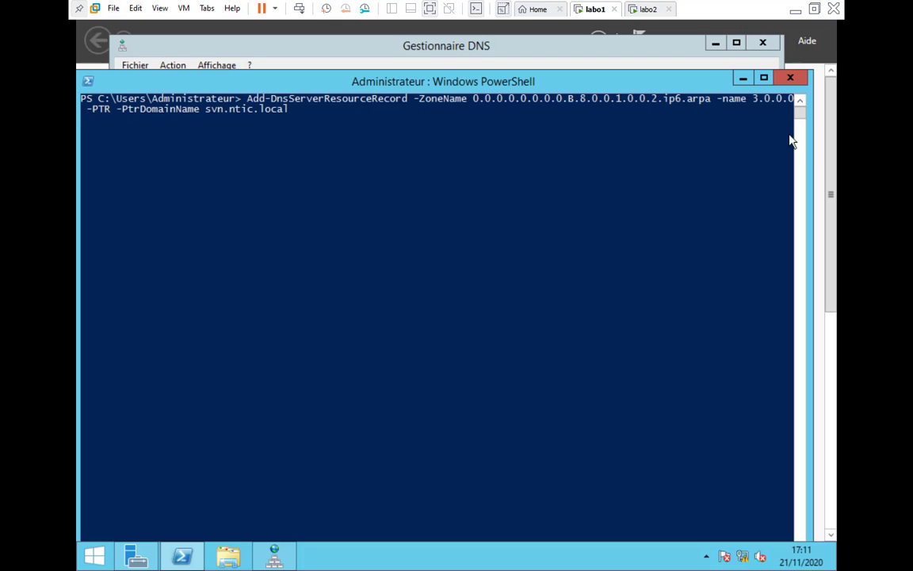
type(".0")
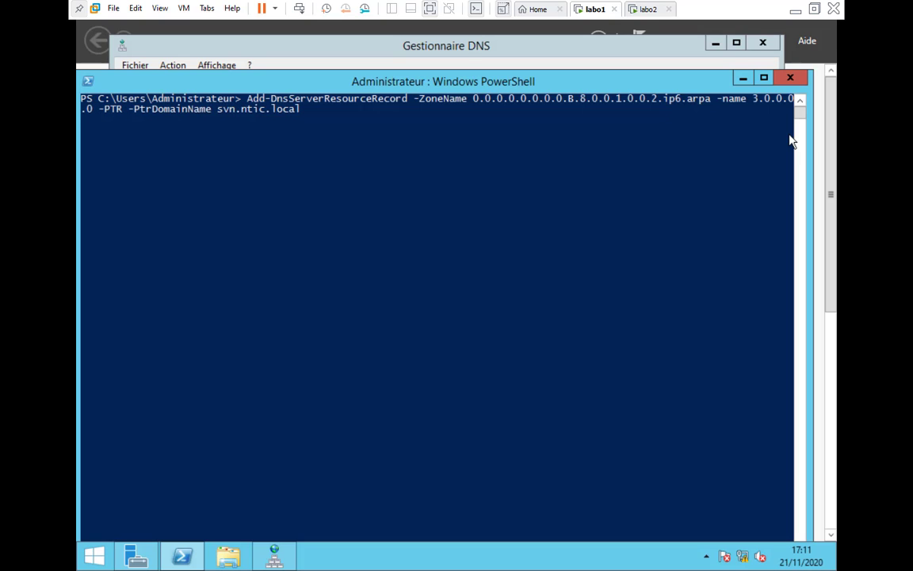
type(".0.0")
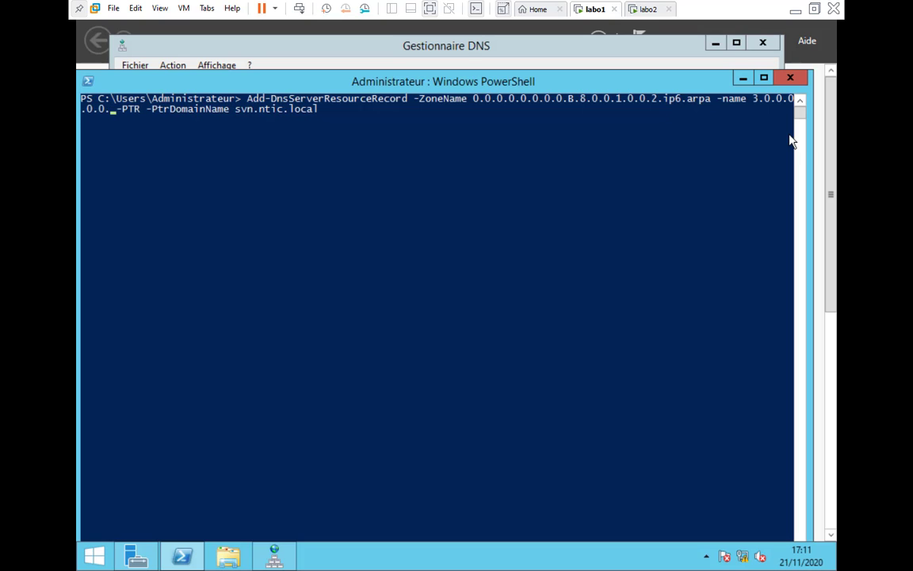
type(".0")
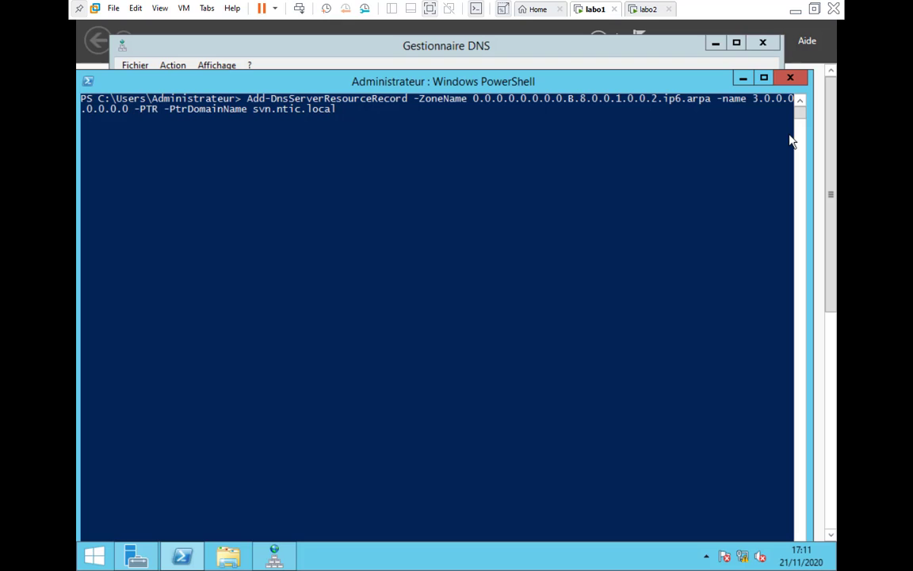
type(".0.0")
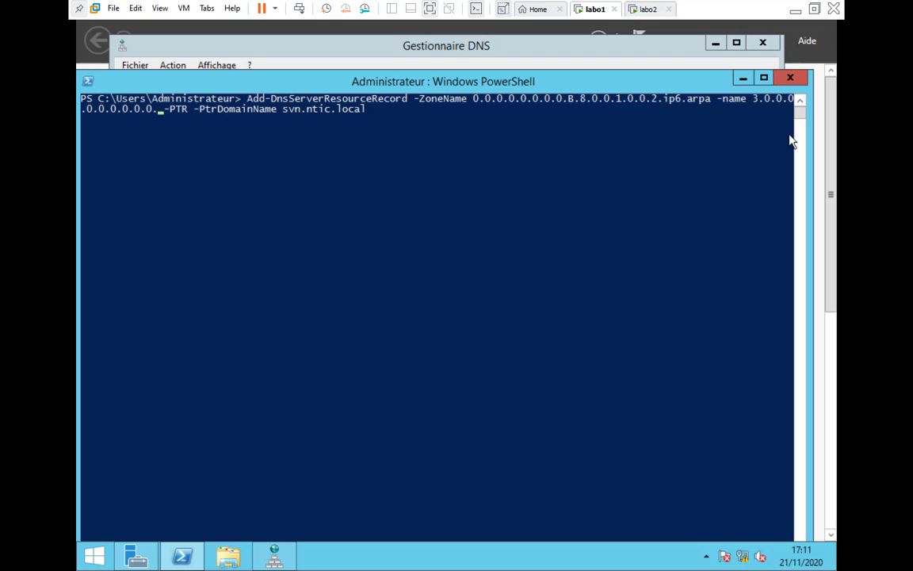
type(".0.0.0")
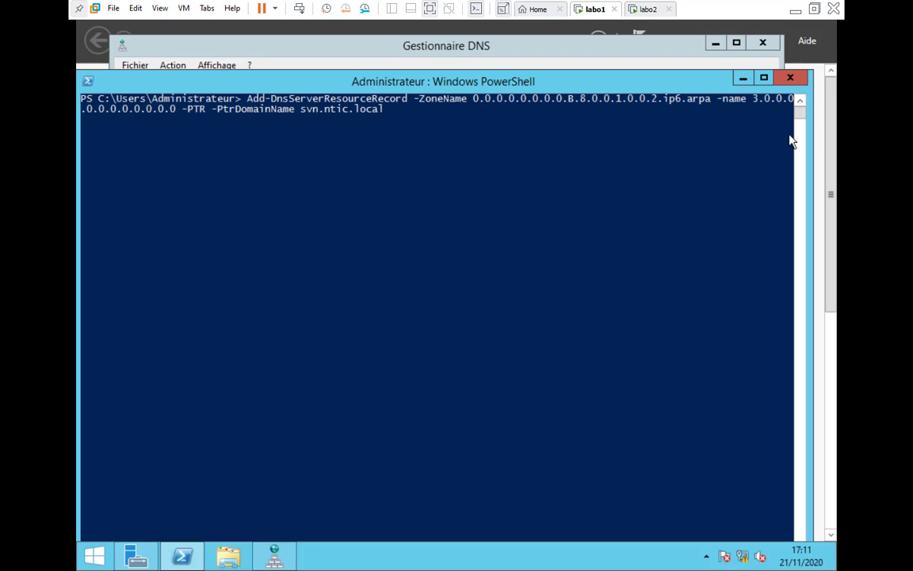
type(".0.")
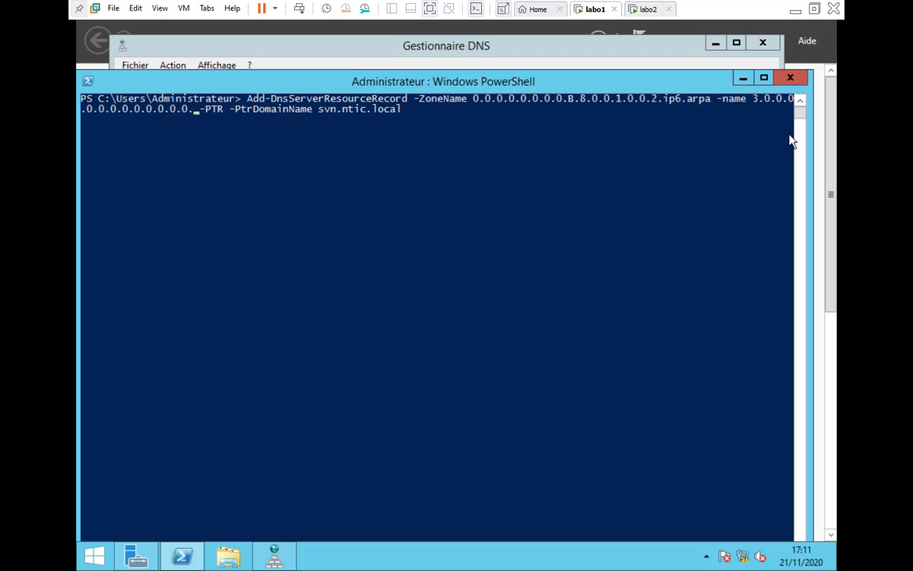
type("0.0.0")
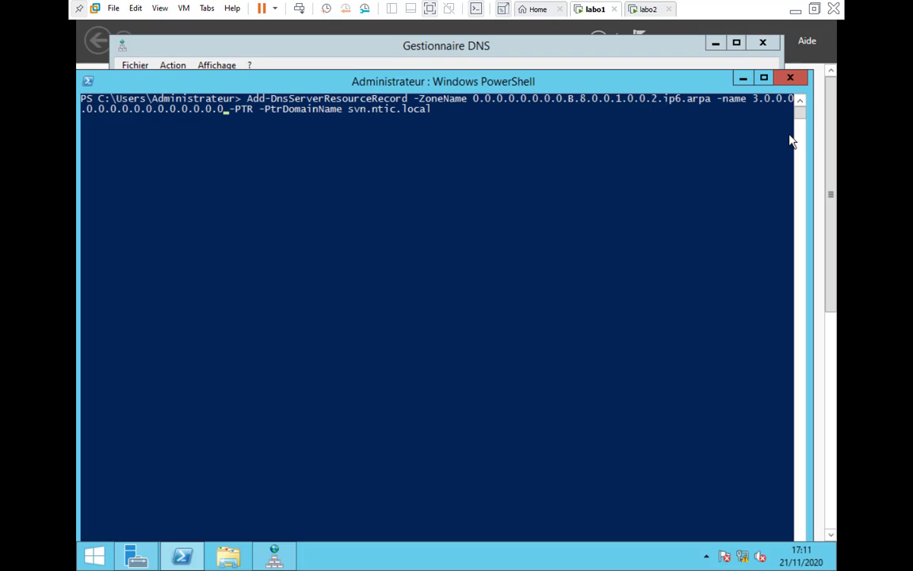
key("Return")
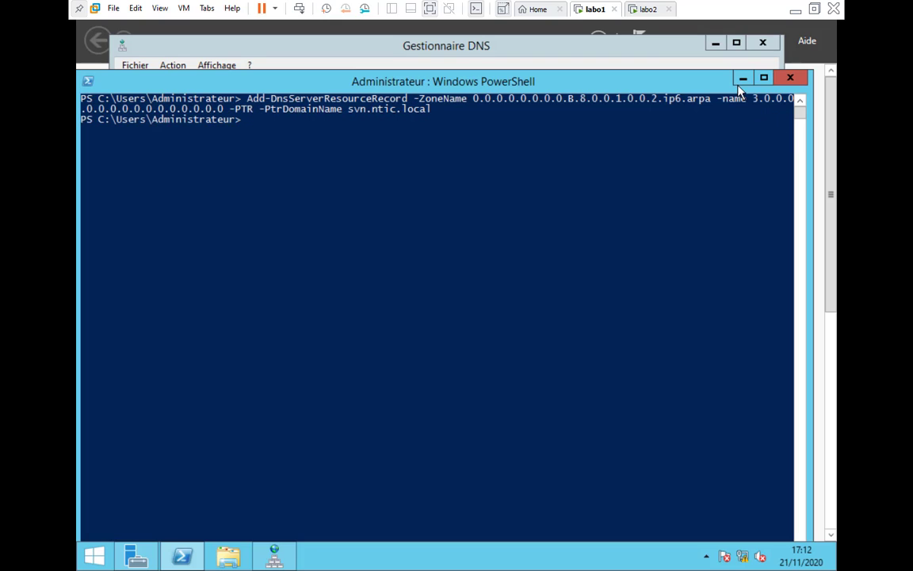
Step: Refresh the record list of the 0.0.0.0.0.0.0.0.b.8.0.0.1.0.0.2.ip6.arpa reverse zone in DNS Manager
left_click(670, 62)
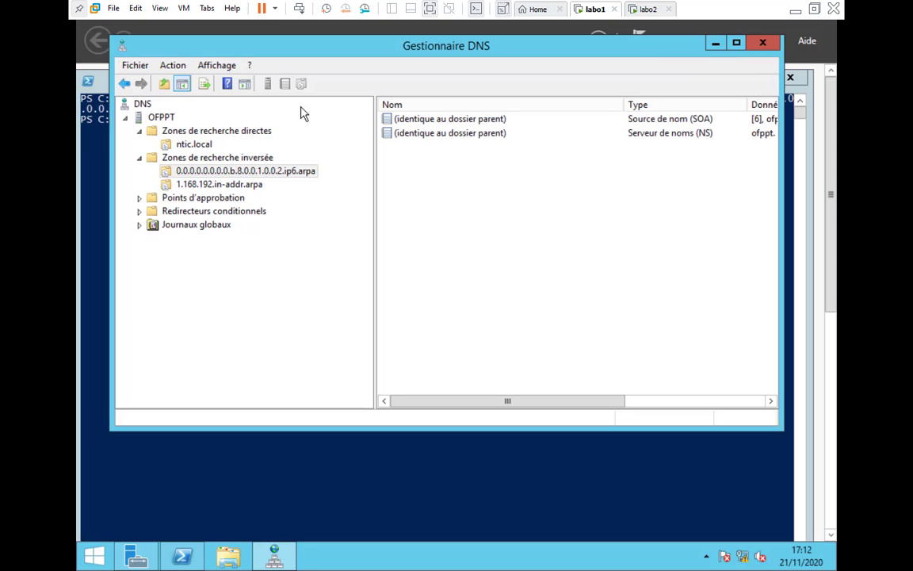
left_click(484, 225)
right_click(484, 224)
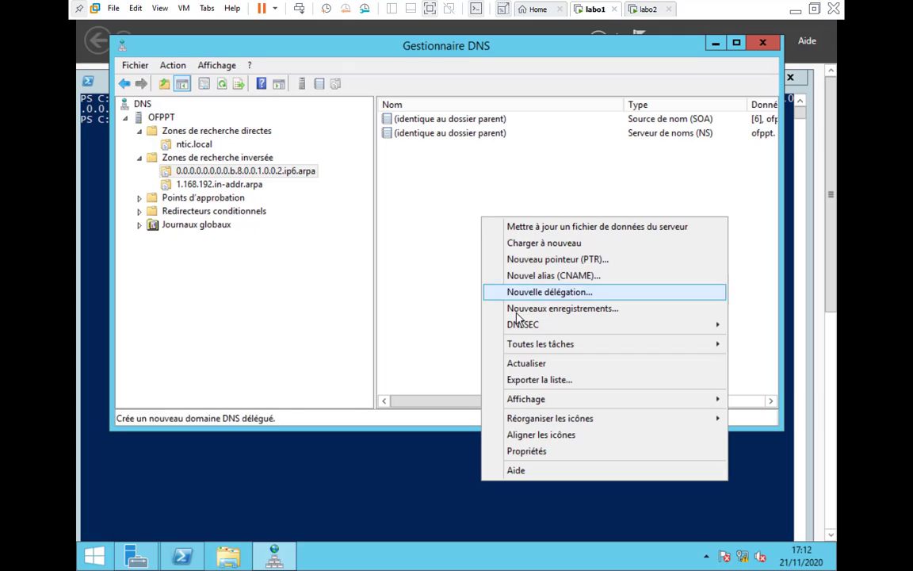
left_click(486, 363)
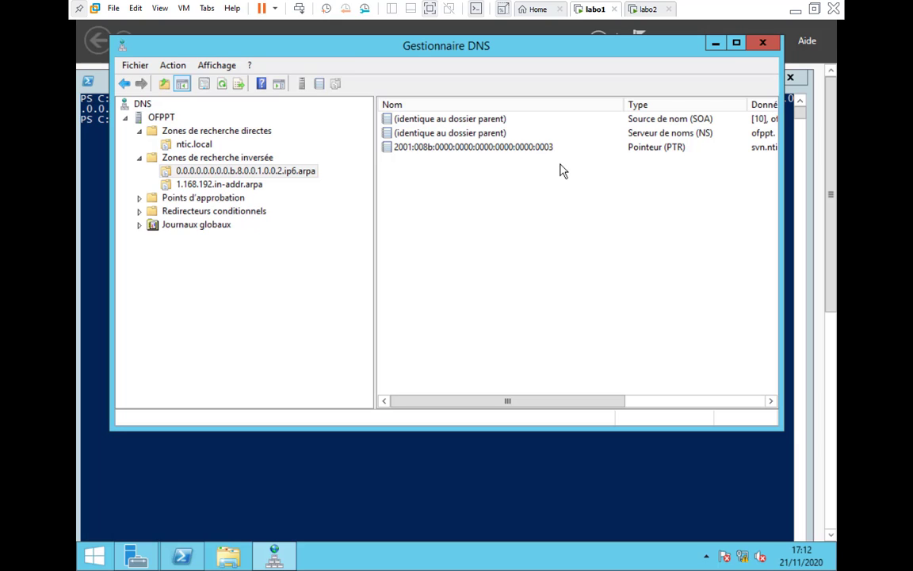
Step: Leave the virtual machine for Paint and start a new blank picture, discarding the IPv6 notes without saving
left_click(292, 466)
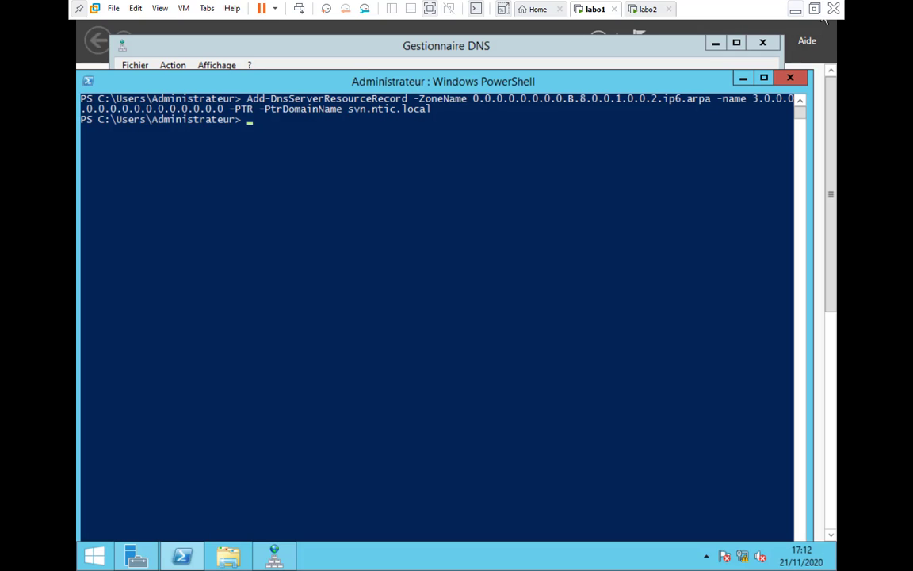
left_click(795, 11)
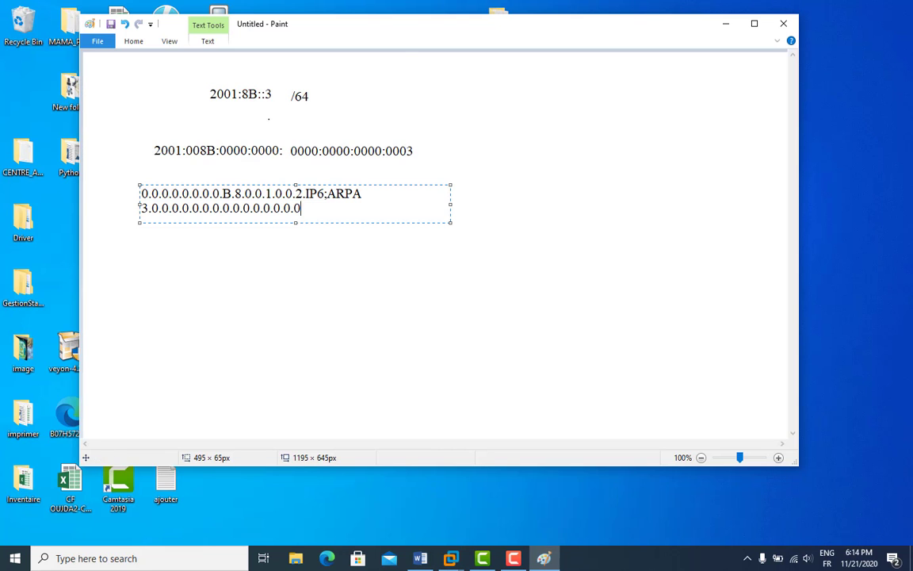
left_click(97, 40)
left_click(116, 63)
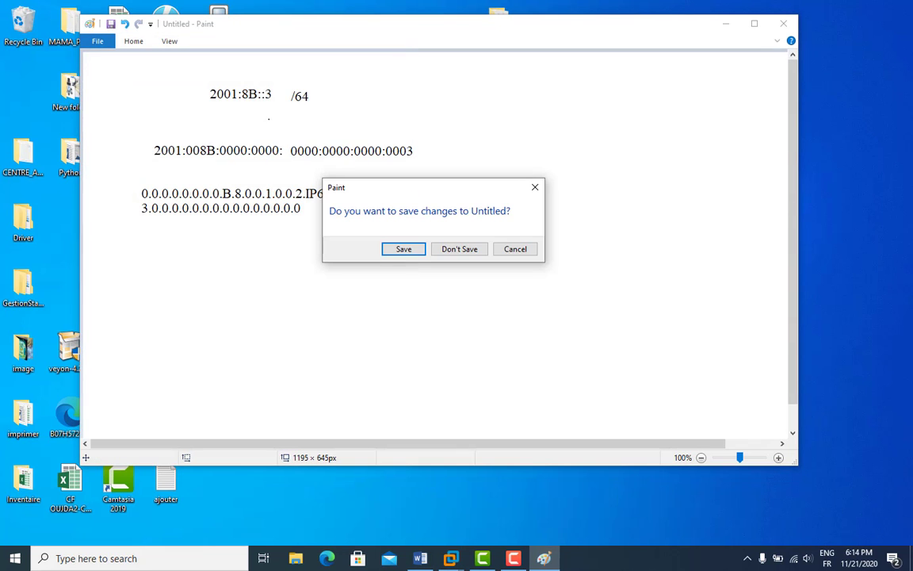
left_click(459, 248)
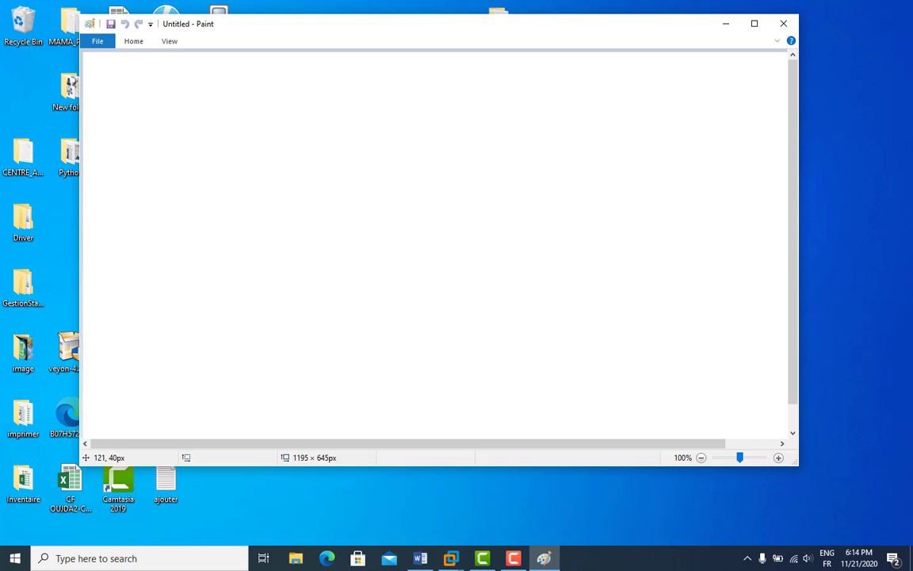
Step: Write "1-ETAPE Autoriser le transfert de la zone principale" on one line in a widened text box
left_click(184, 122)
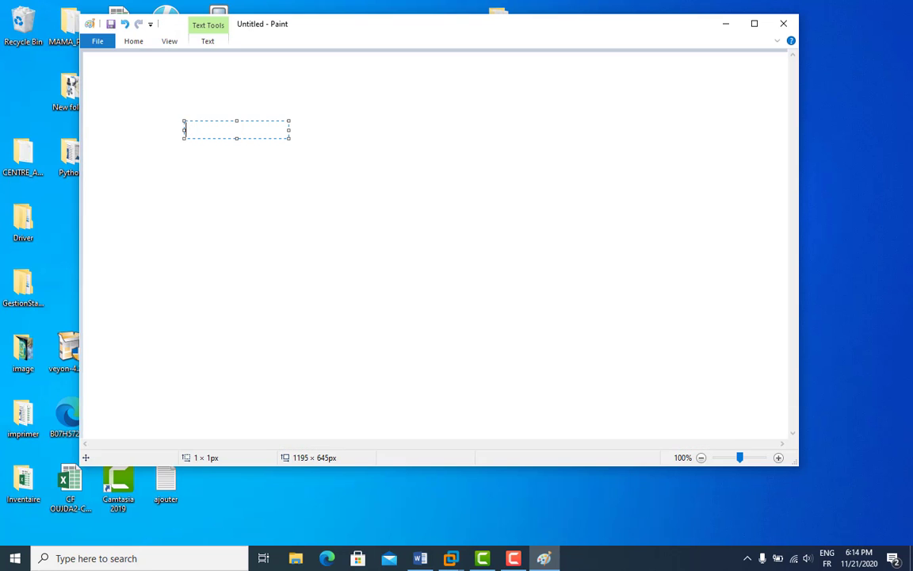
type("1-ETAPE /A")
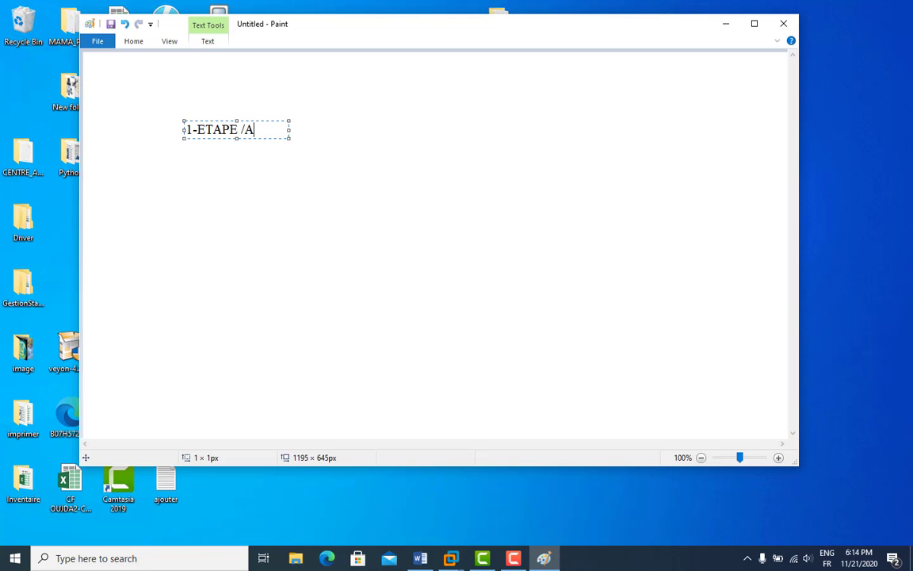
type("utoriser le")
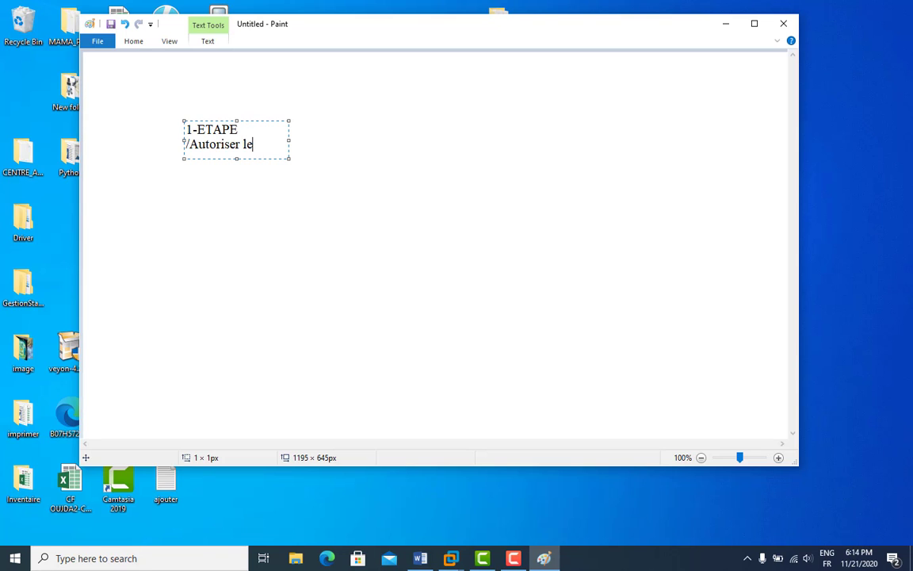
type(" transfer")
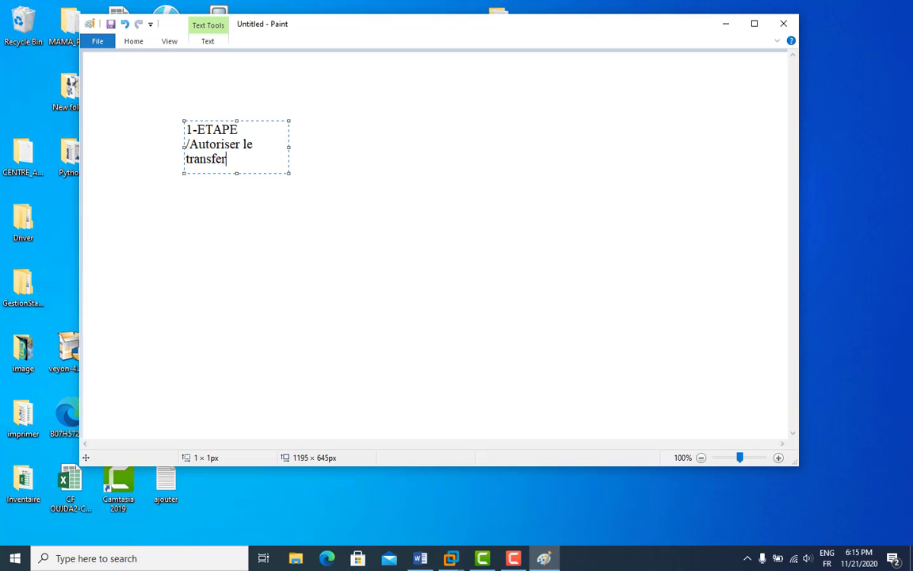
type("t de la zone")
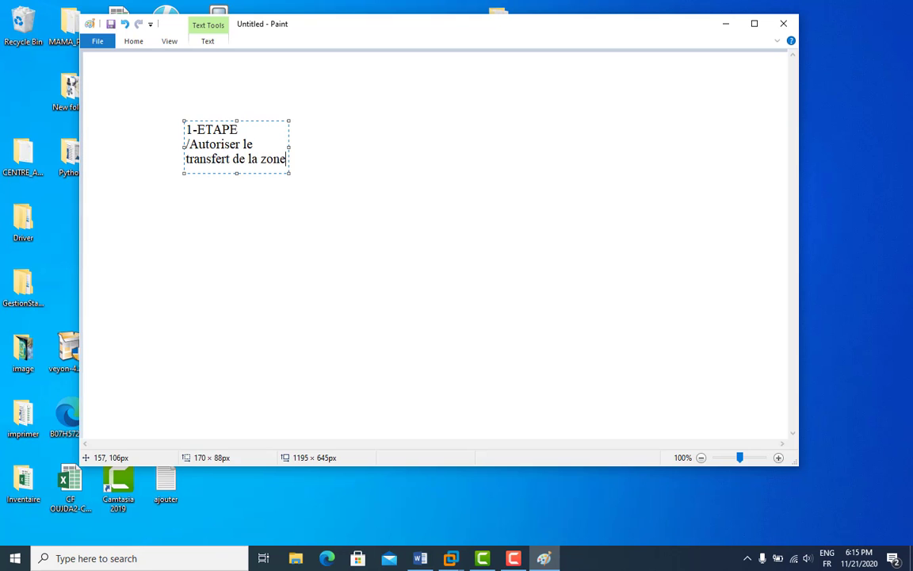
left_click_drag(289, 147, 550, 149)
type("pr")
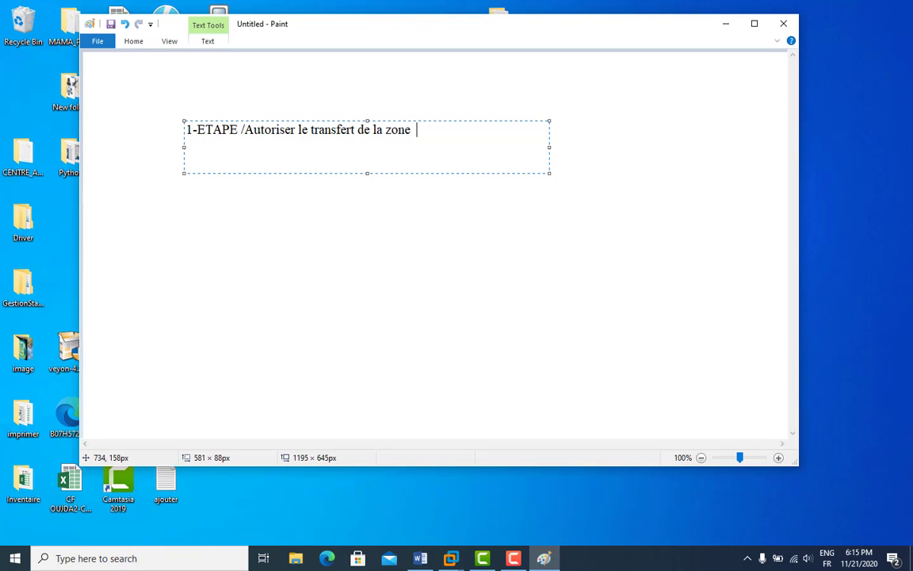
type("incipale")
left_click(244, 129)
key("BackSpace")
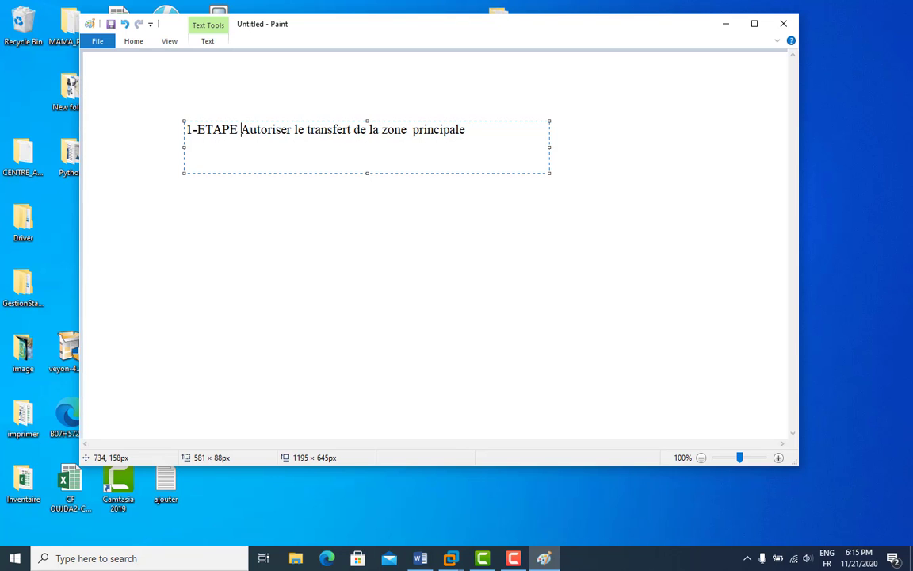
Step: Add the heading 2-ETAPE on a new line under the first step of the notes
left_click(465, 129)
key("Return")
type("é")
key("BackSpace")
type("2-ETAPE")
key("Return")
Step: List "ajouter le rôle DNS" and "Créer zone secondaire" on separate lines under the 2-ETAPE heading
type("ajuo")
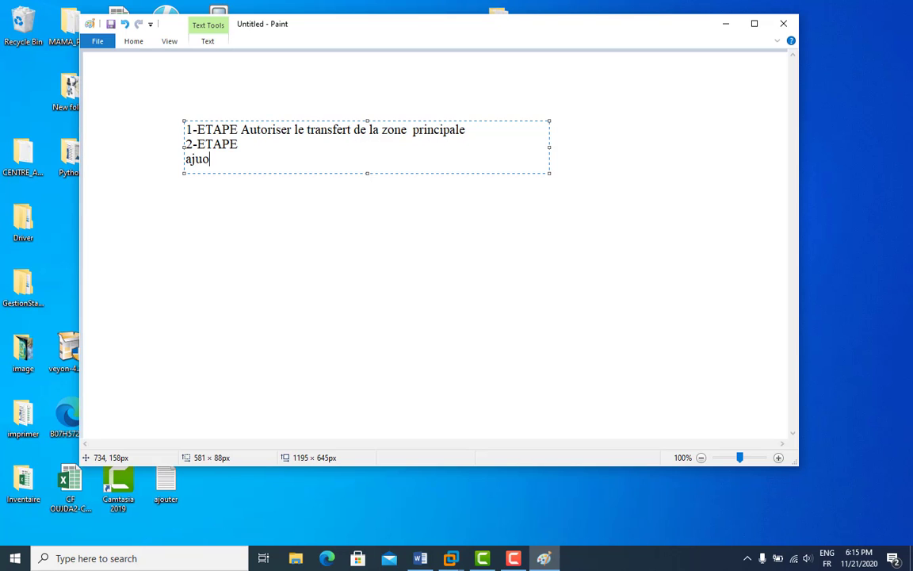
key("BackSpace")
key("BackSpace")
type("outer le rôle DNS")
key("Return")
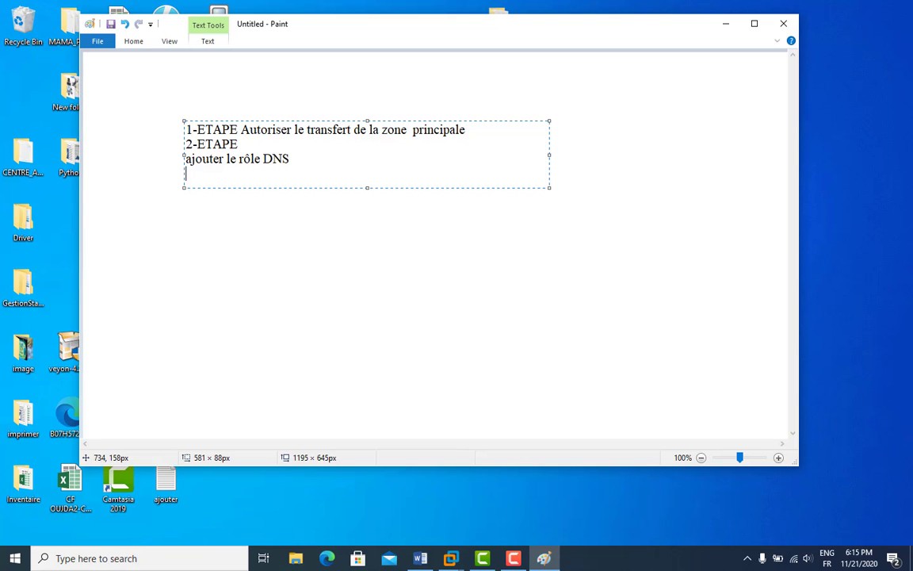
type("Créer zone")
type("secondaire")
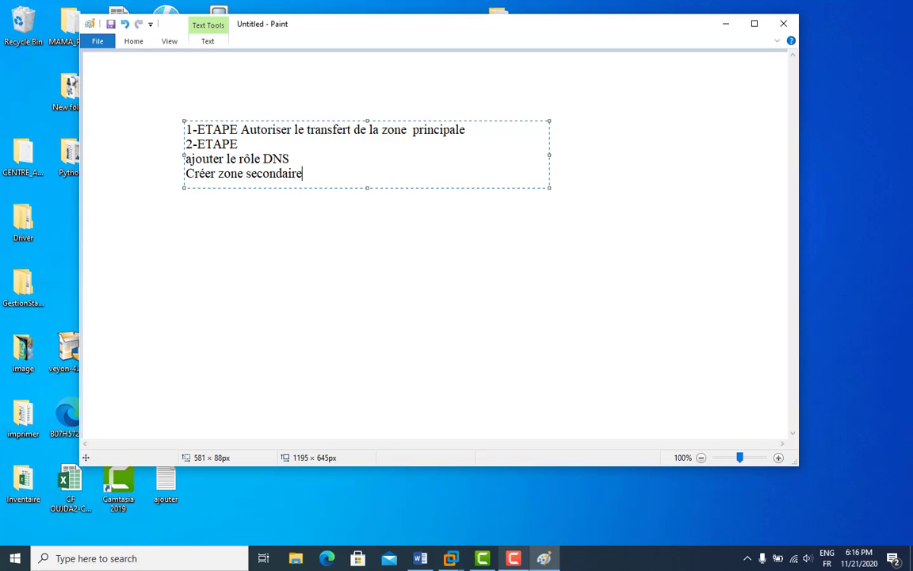
Step: Switch back to the labo1 virtual machine and clear the PowerShell console with cls
mouse_move(513, 558)
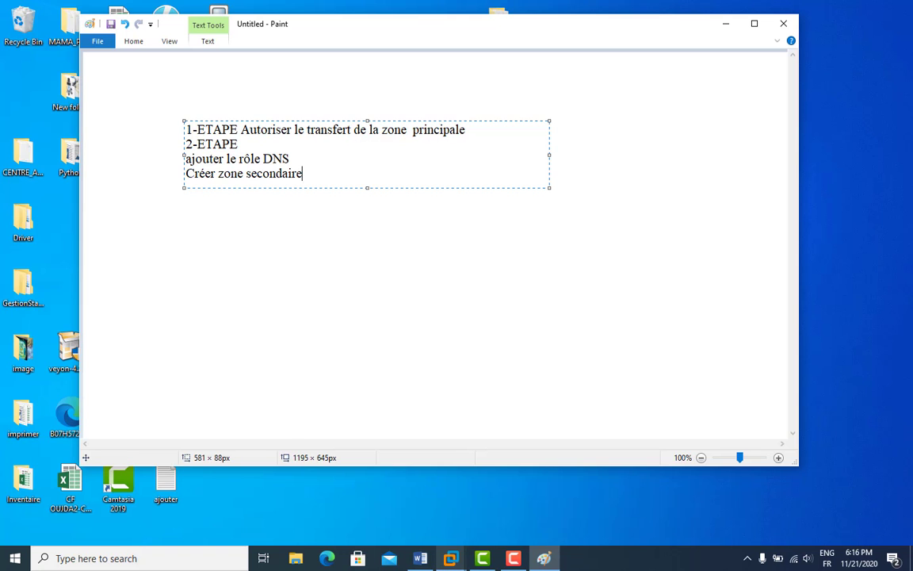
mouse_move(450, 558)
left_click(440, 468)
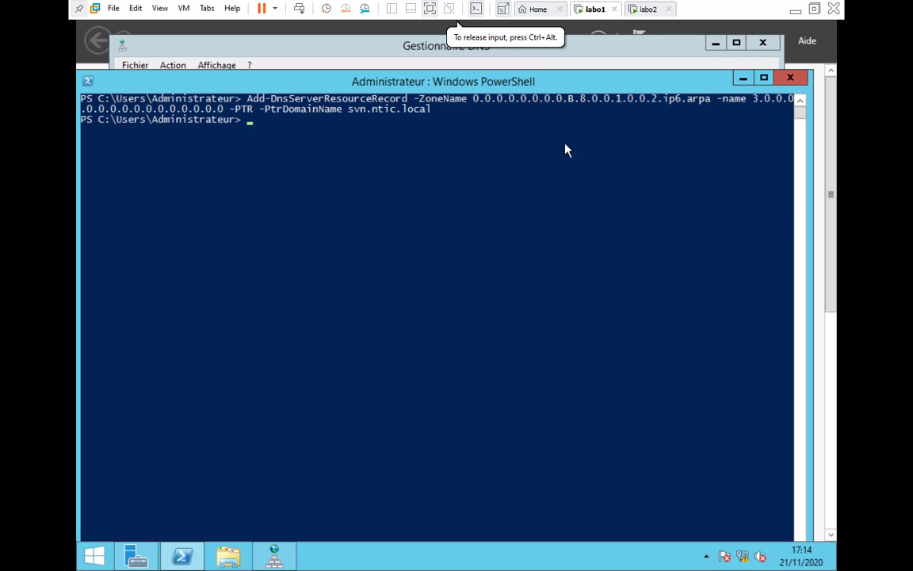
type("cls*")
key("Return")
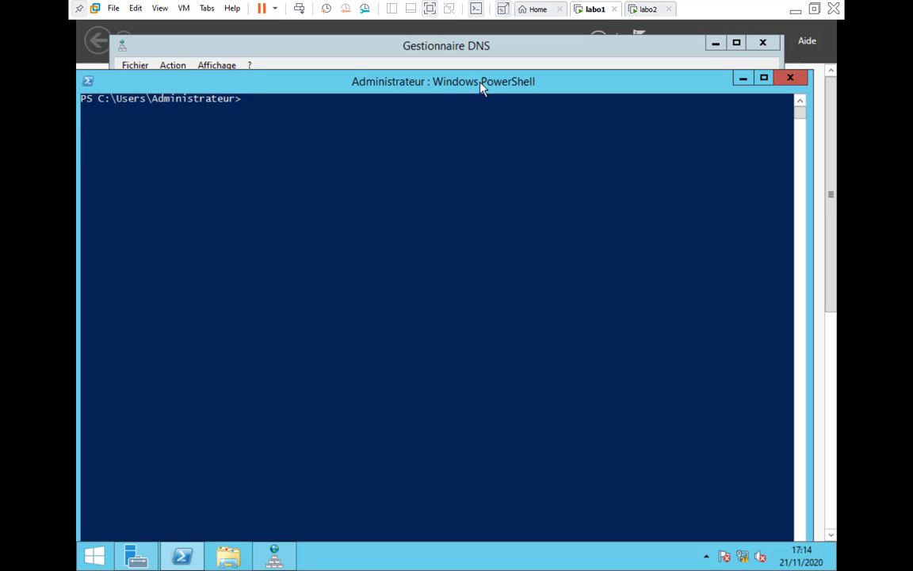
Step: Move the PowerShell window clear of the DNS Manager zone tree and display the ntic.local forward zone's records behind it
left_click_drag(481, 87, 488, 250)
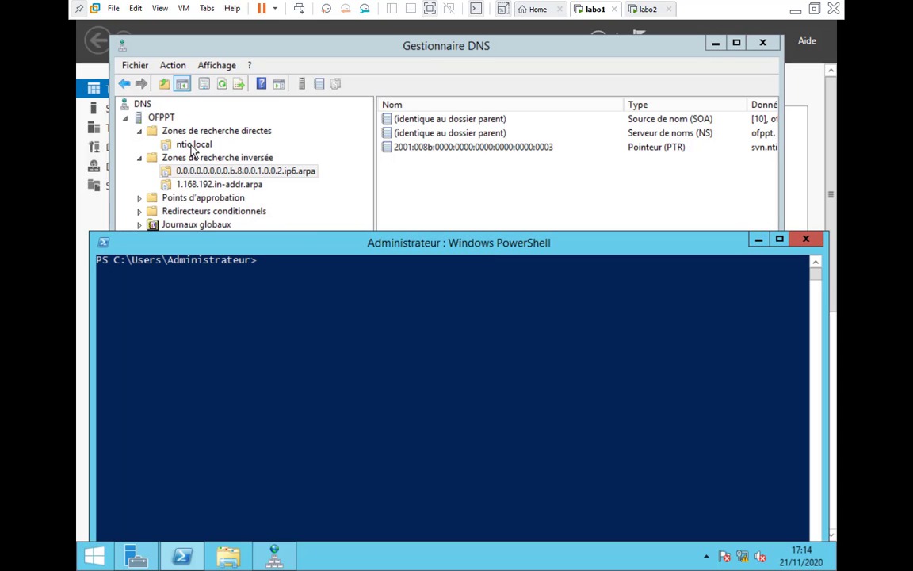
left_click(200, 175)
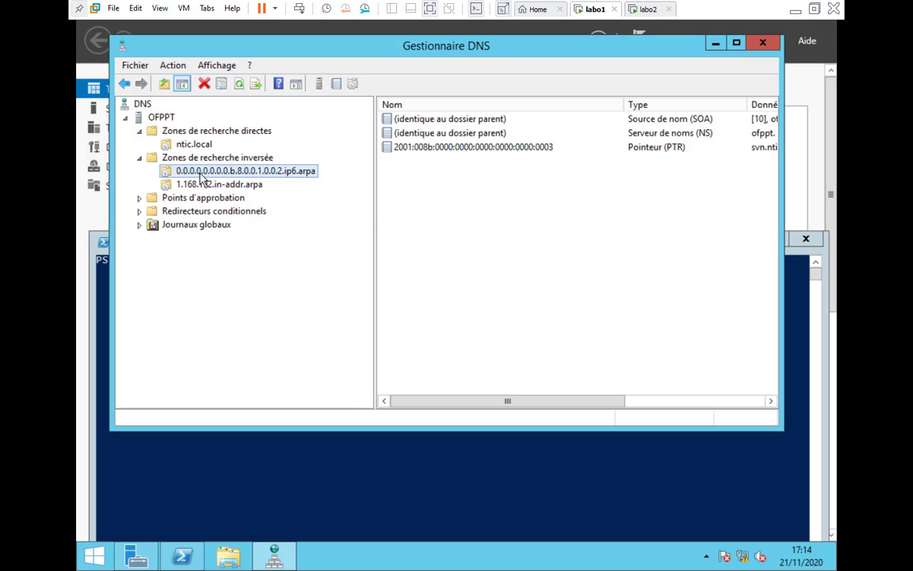
left_click(191, 145)
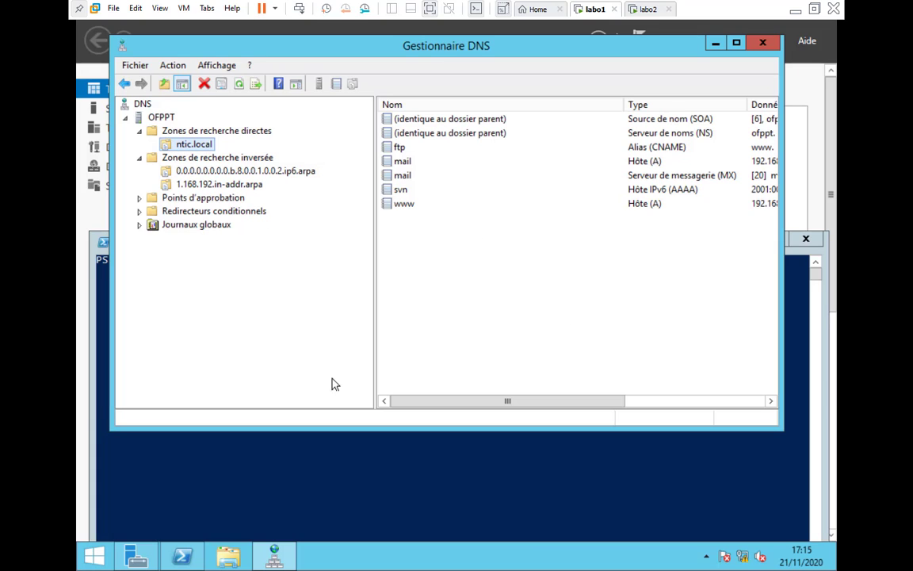
left_click(295, 481)
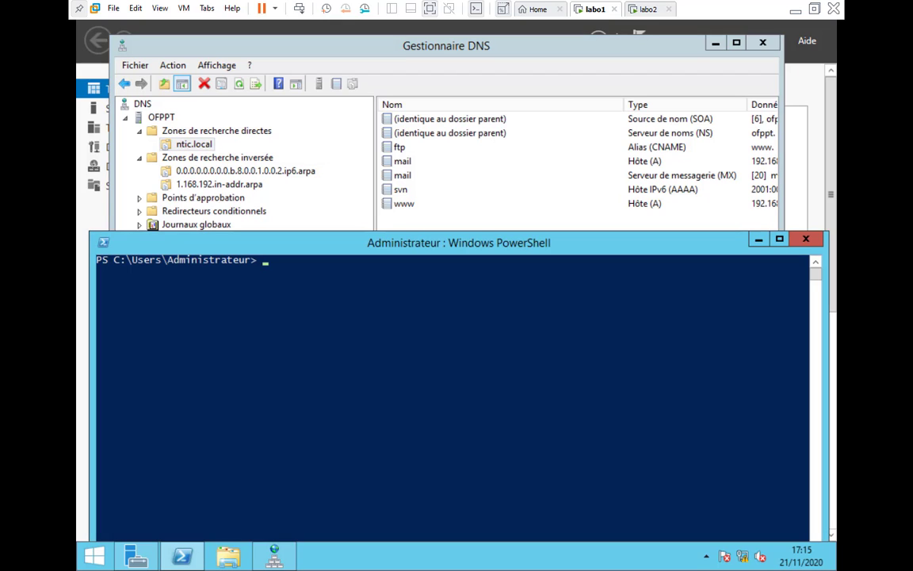
Step: Enlarge the PowerShell console font through the console's properties
left_click_drag(309, 254, 284, 254)
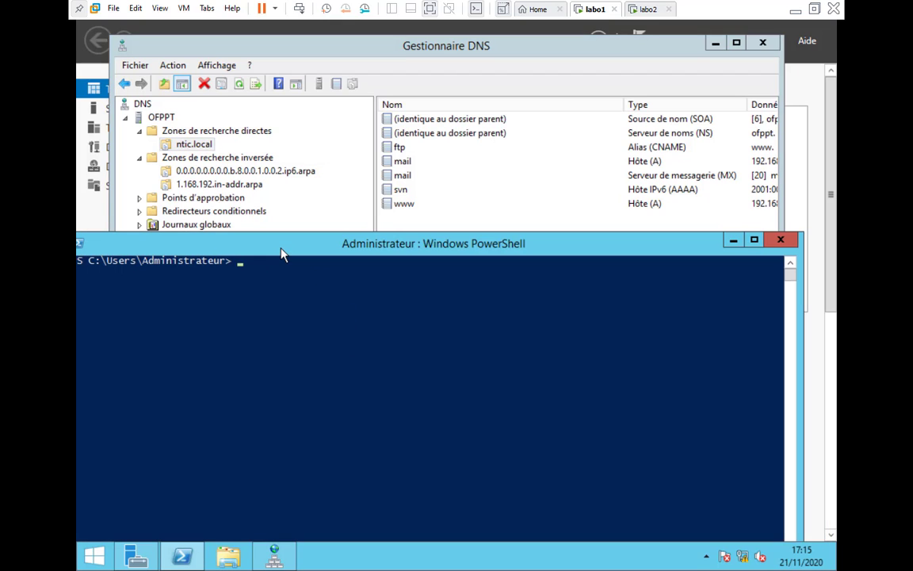
right_click(284, 255)
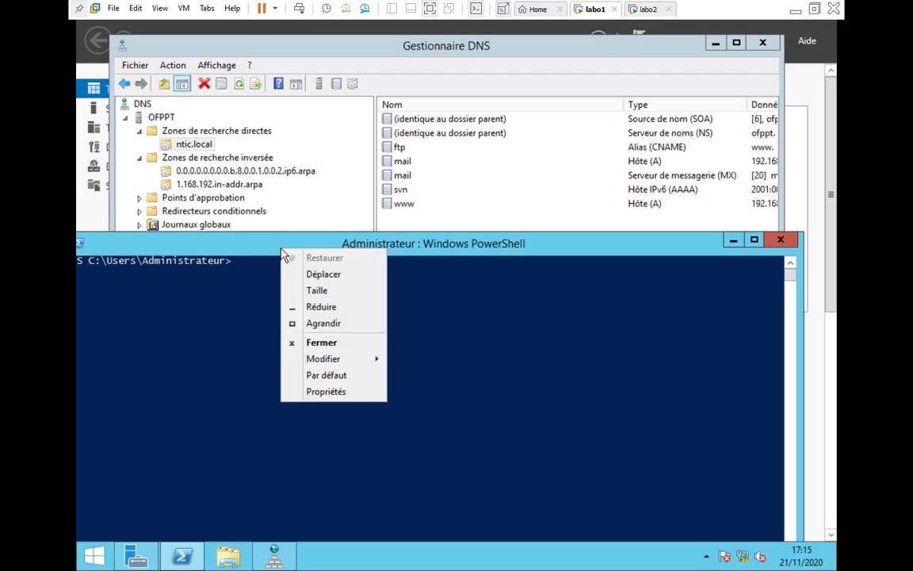
left_click(326, 393)
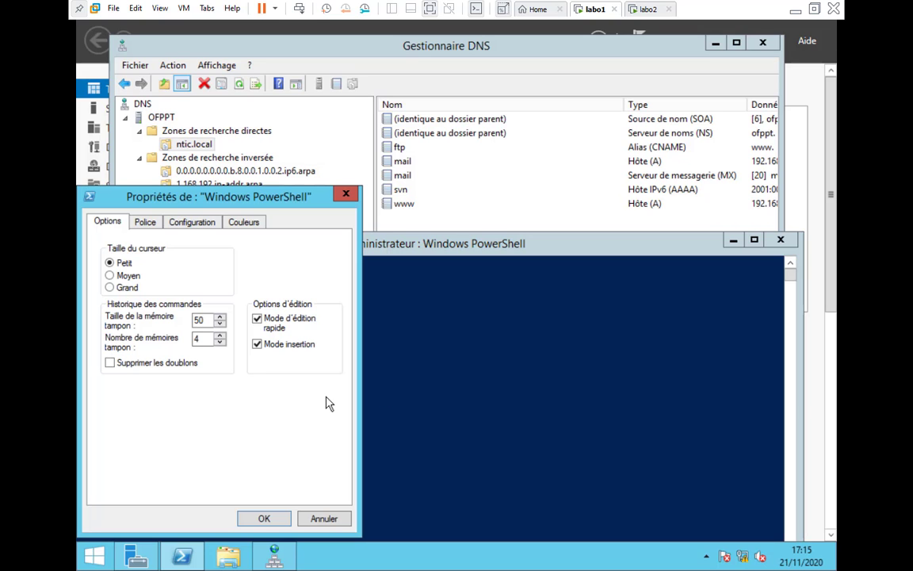
left_click(152, 226)
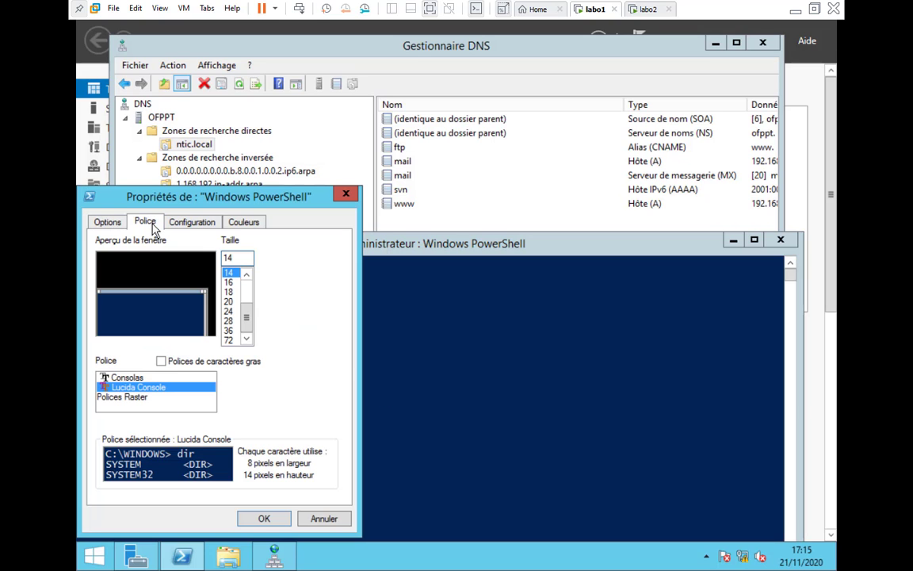
left_click(106, 224)
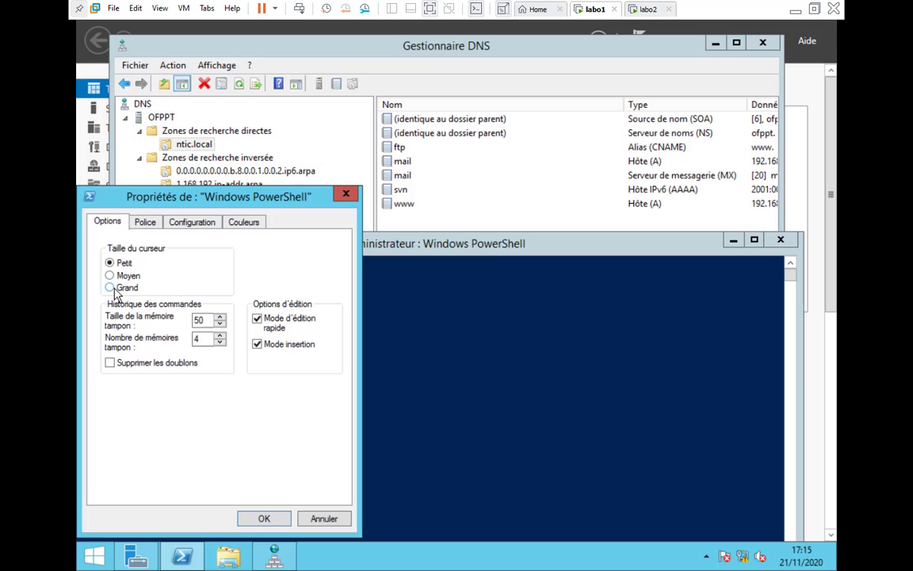
left_click(146, 226)
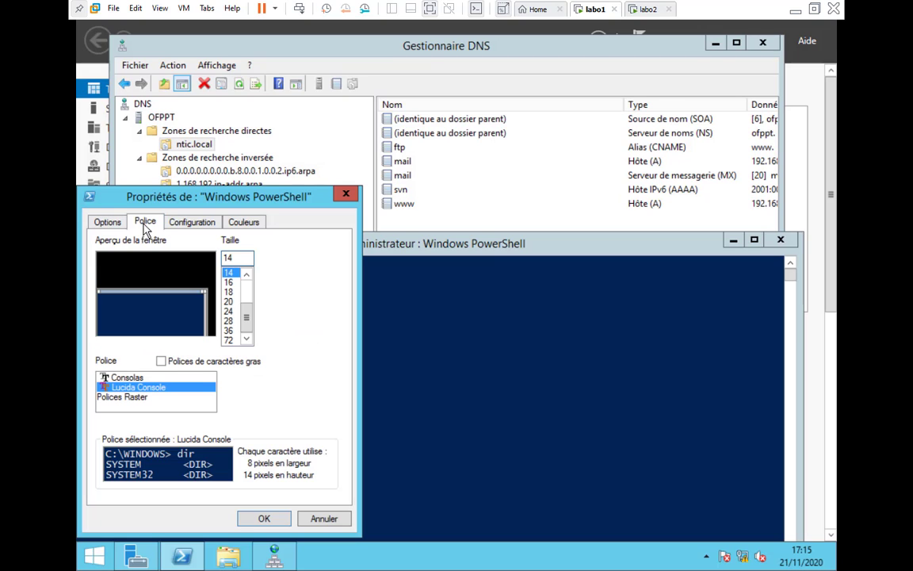
left_click(261, 519)
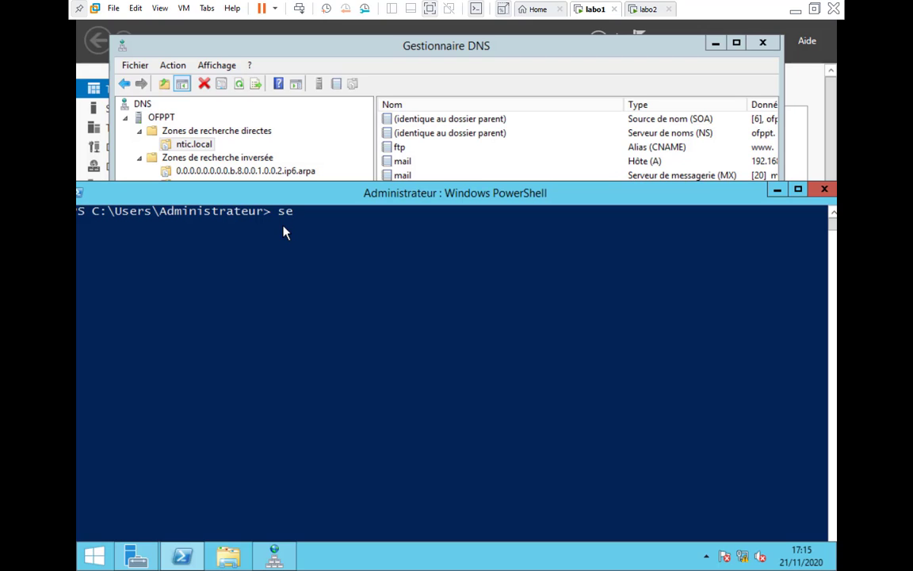
Step: Enter the command Set-DnsServerPrimaryZone ntic.local -SecureSecondaries TransferAnyServer in PowerShell without running it
type("-dnsserverprim")
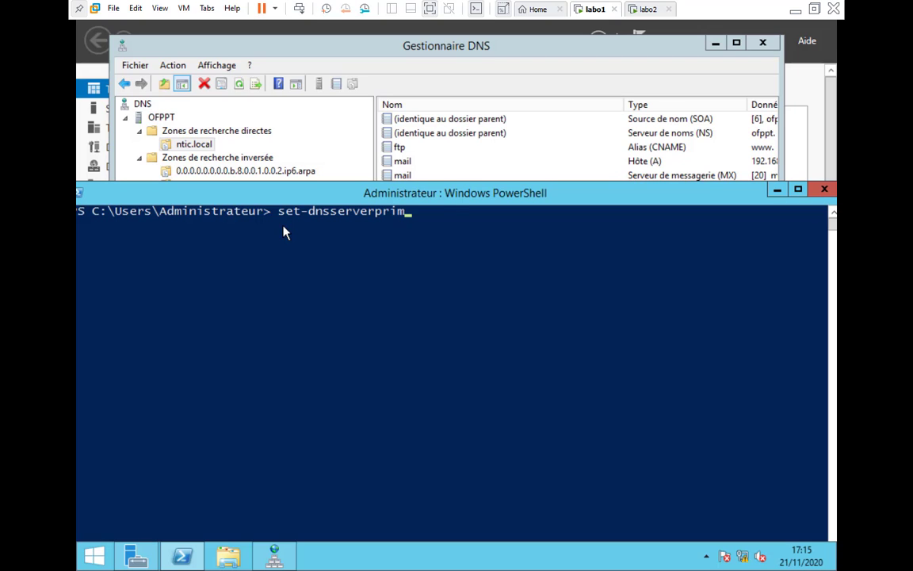
key("Tab")
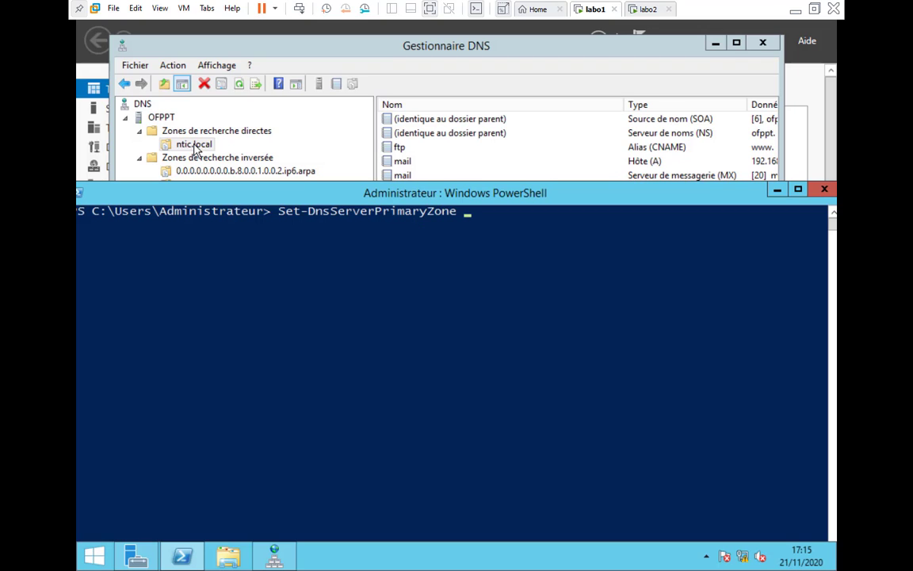
type("ntic.local")
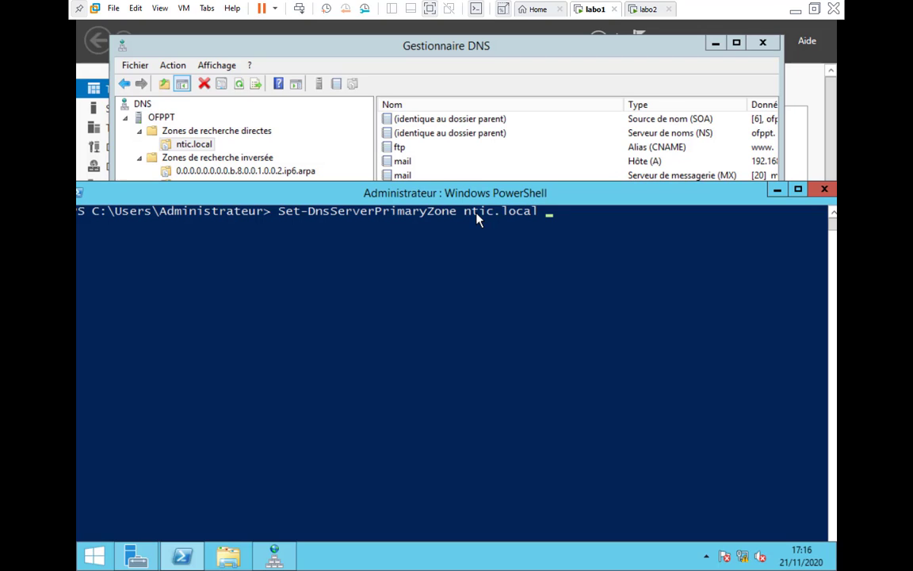
type("-secu")
key("Tab")
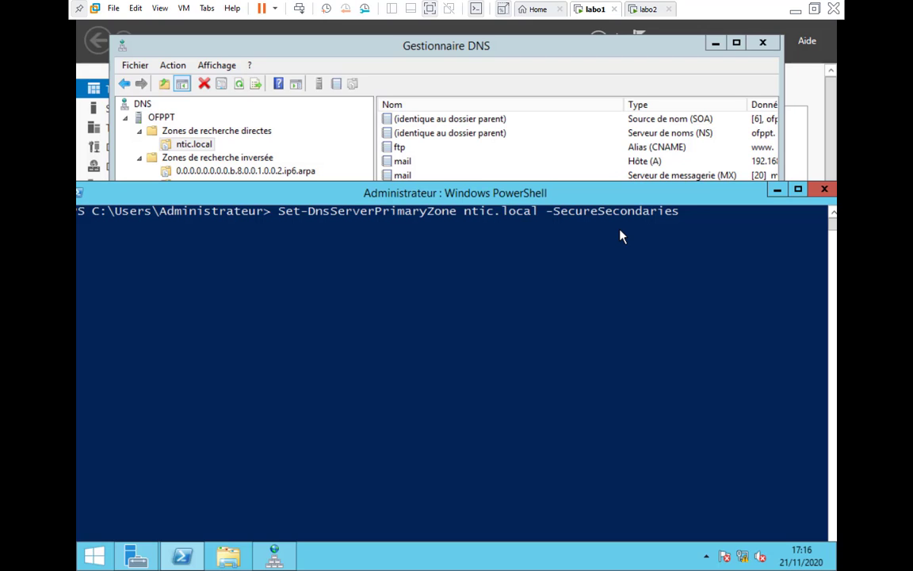
type("transferan")
key("Tab")
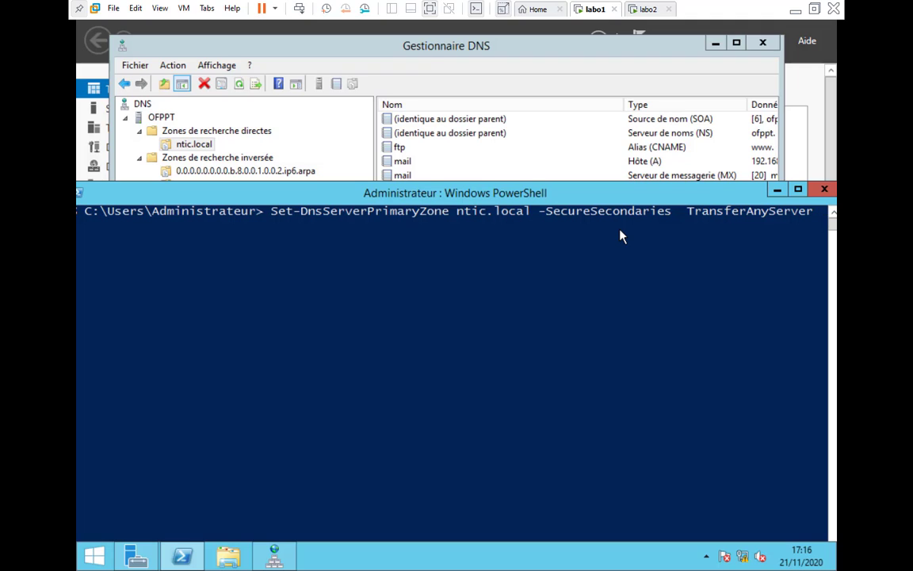
Step: Append the -Notify parameter to the command and reposition the PowerShell window to show the end of the line
type("-not")
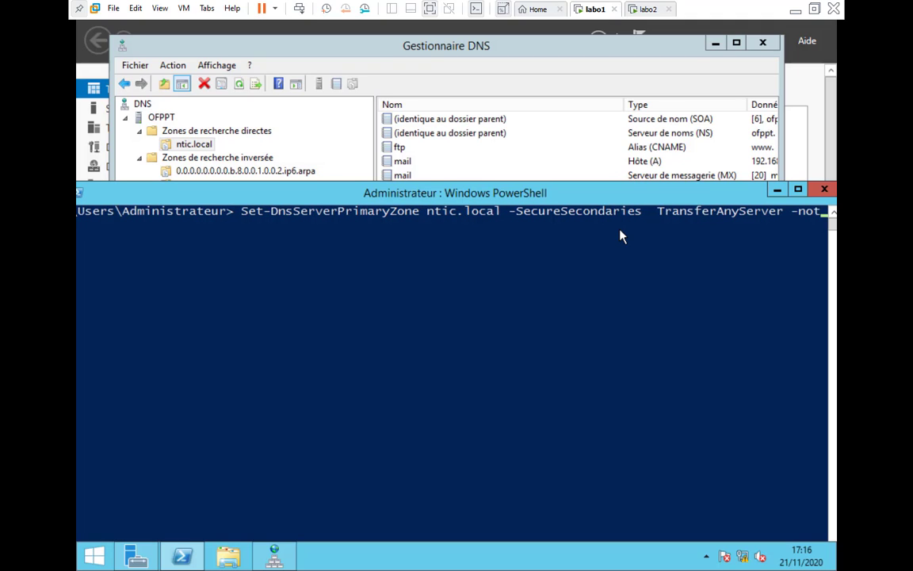
key("Tab")
left_click_drag(604, 182, 584, 136)
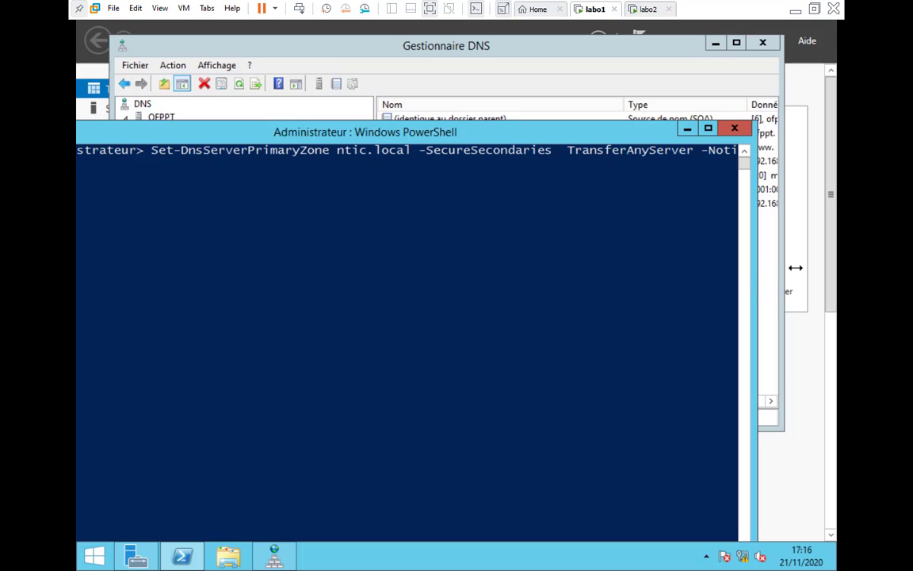
left_click_drag(660, 133, 779, 83)
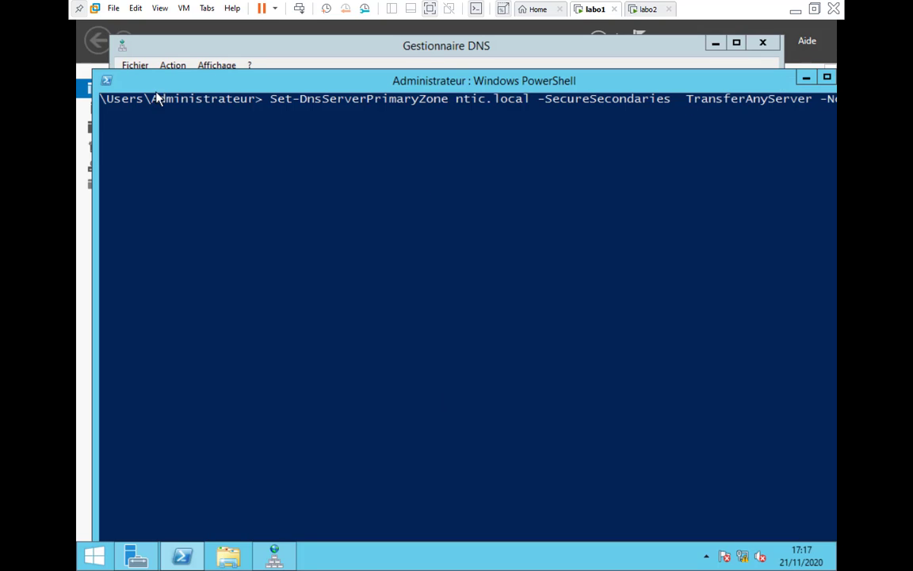
left_click_drag(92, 70, 193, 170)
left_click_drag(261, 179, 188, 37)
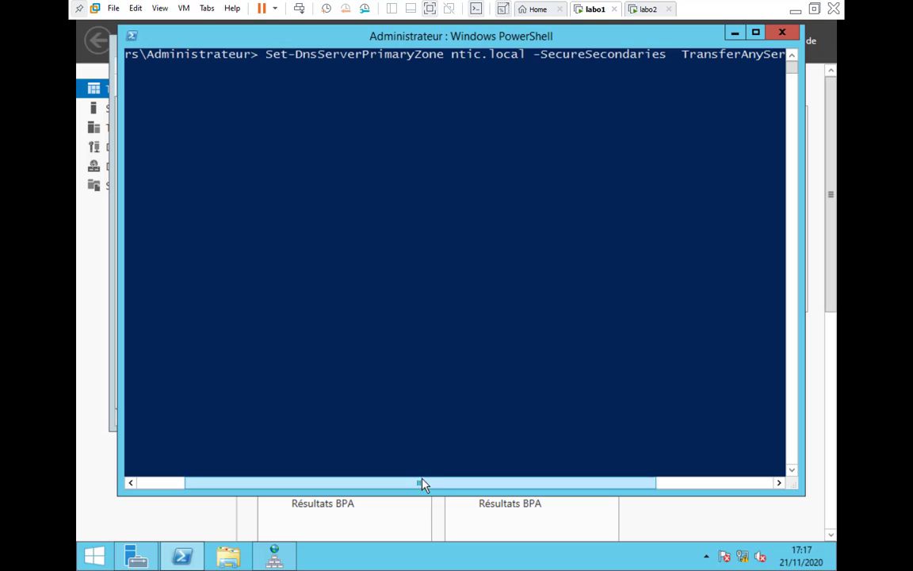
left_click_drag(422, 482, 564, 493)
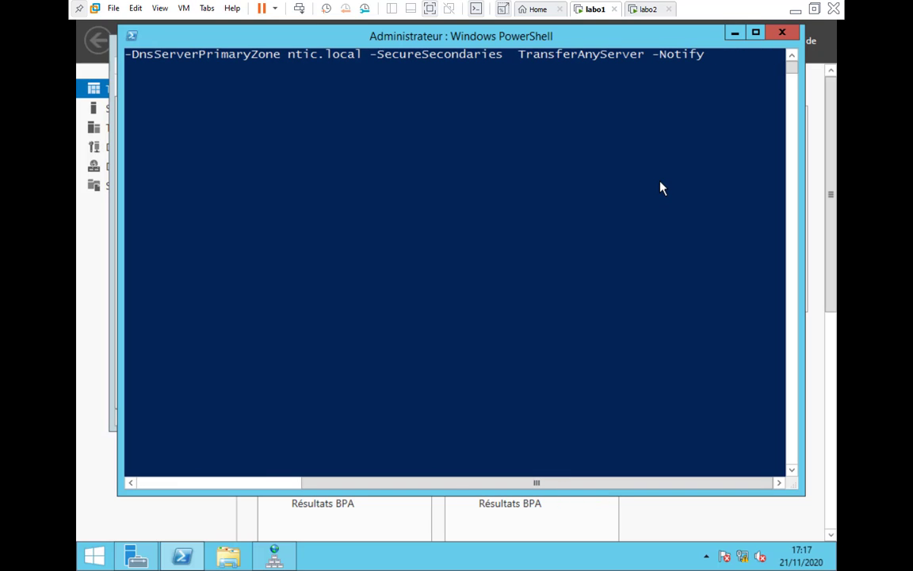
type("NoNotif")
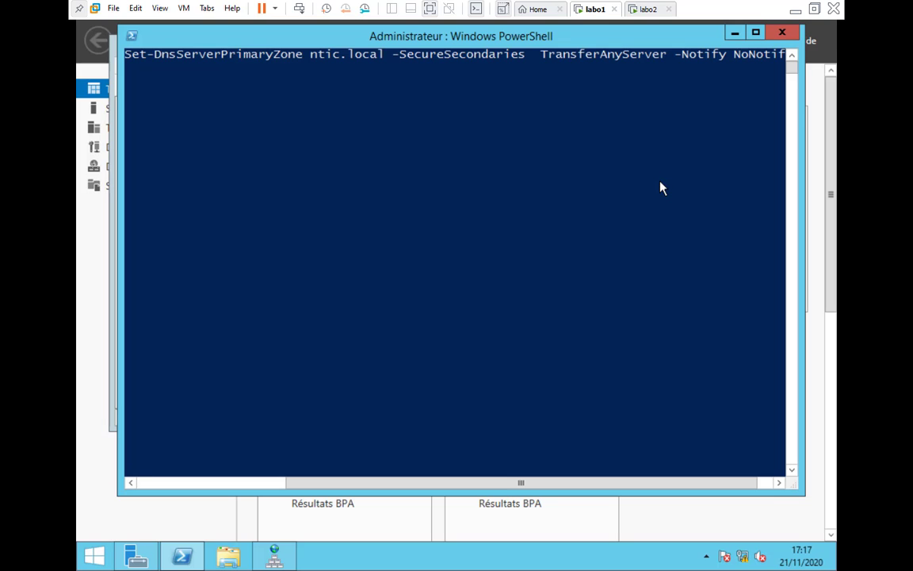
key("BackSpace")
key("BackSpace")
key("BackSpace")
key("BackSpace")
key("BackSpace")
key("BackSpace")
key("BackSpace")
Step: Give the -Notify parameter the value Notify and run the Set-DnsServerPrimaryZone command
type("Notify")
left_click(753, 55)
left_click(706, 57)
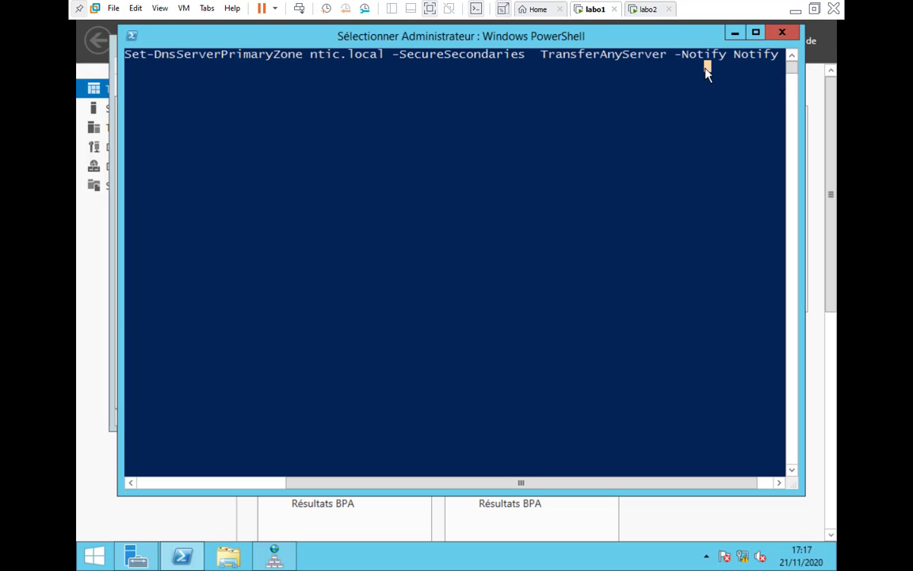
left_click(774, 56)
left_click(777, 61, "shift")
key("Return")
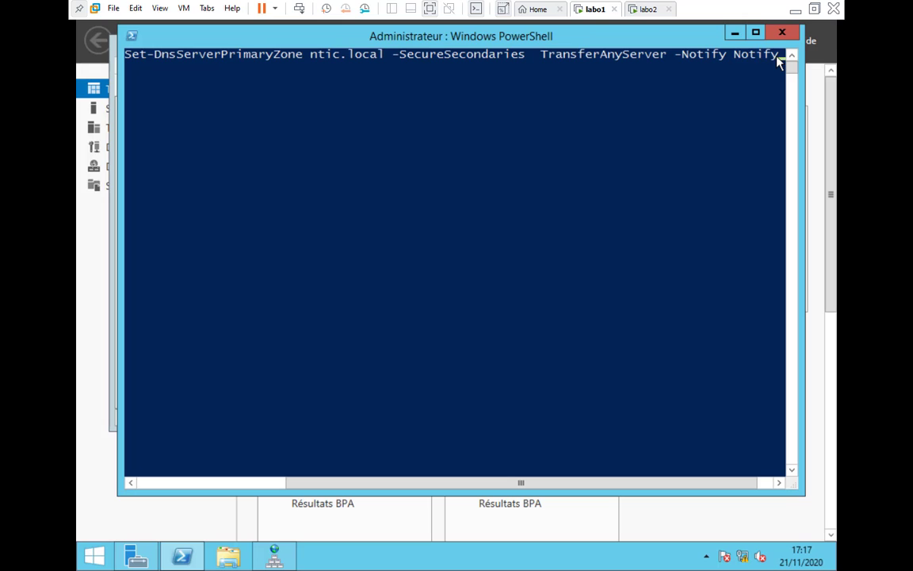
key("Return")
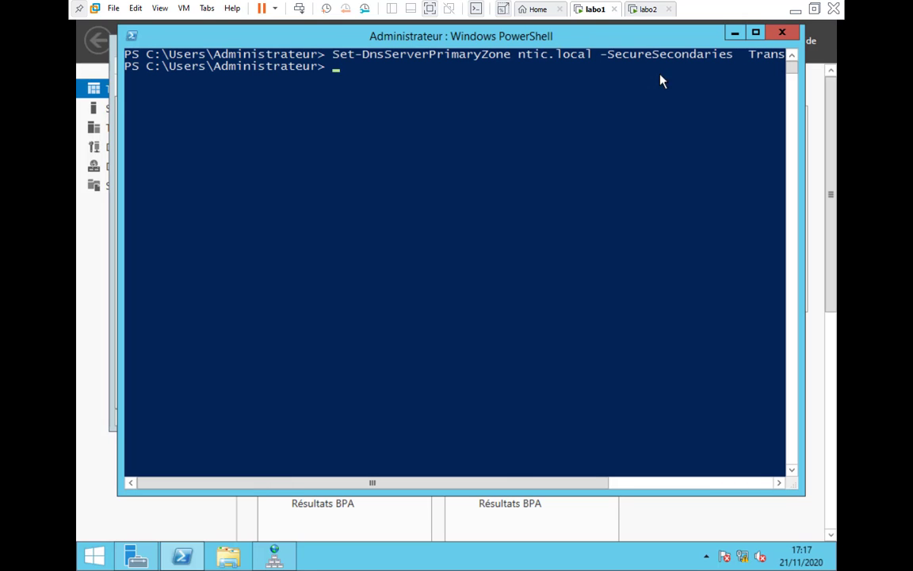
Step: Minimize PowerShell and check the zone transfer settings in the ntic.local zone's properties, leaving them unmodified
left_click_drag(608, 147, 609, 147)
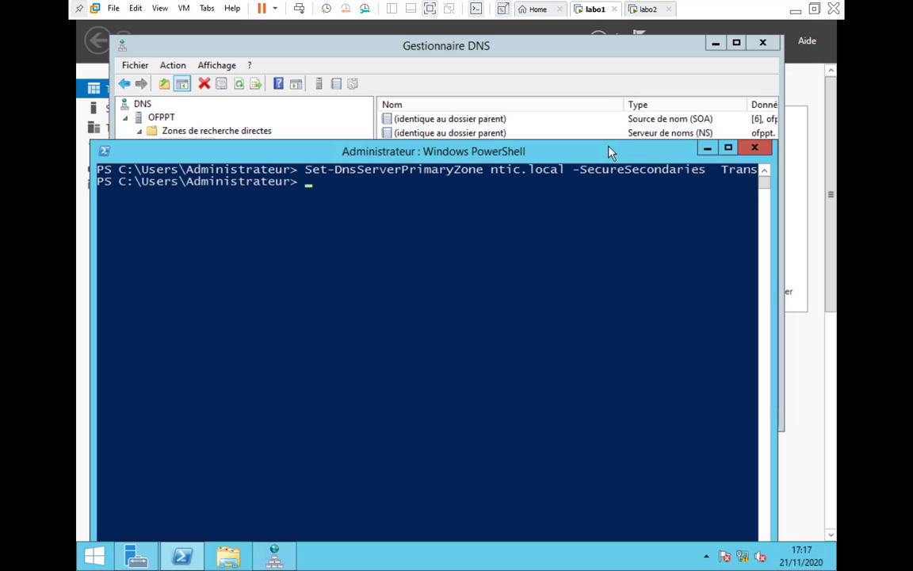
left_click(706, 148)
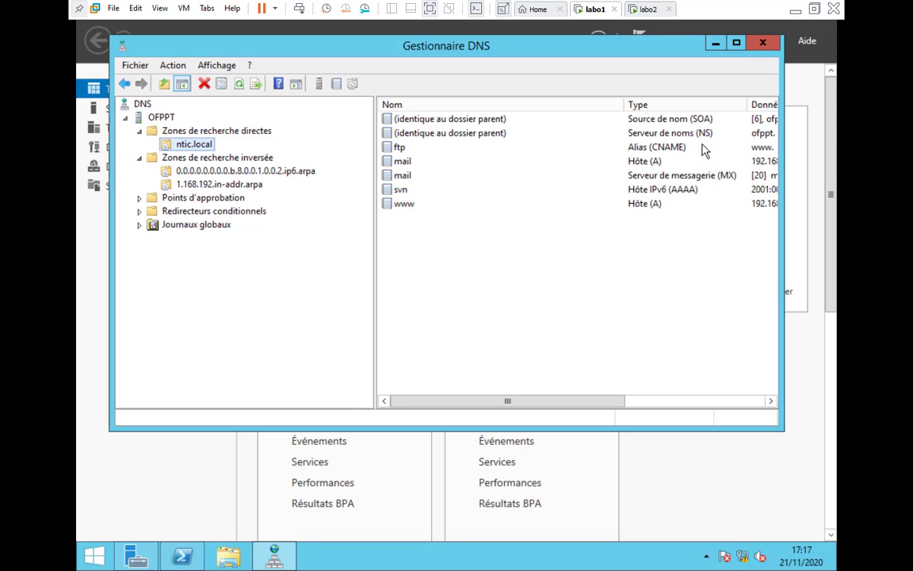
right_click(195, 148)
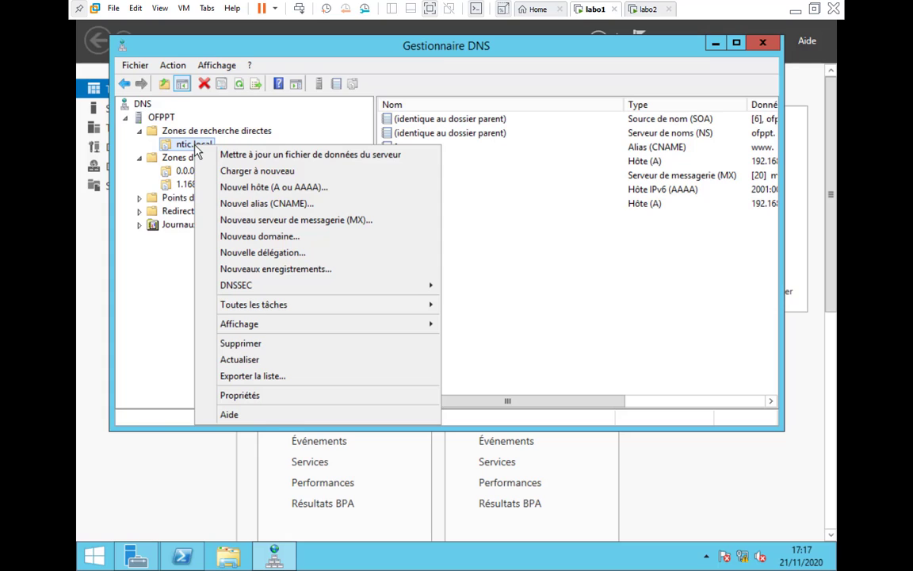
left_click(253, 400)
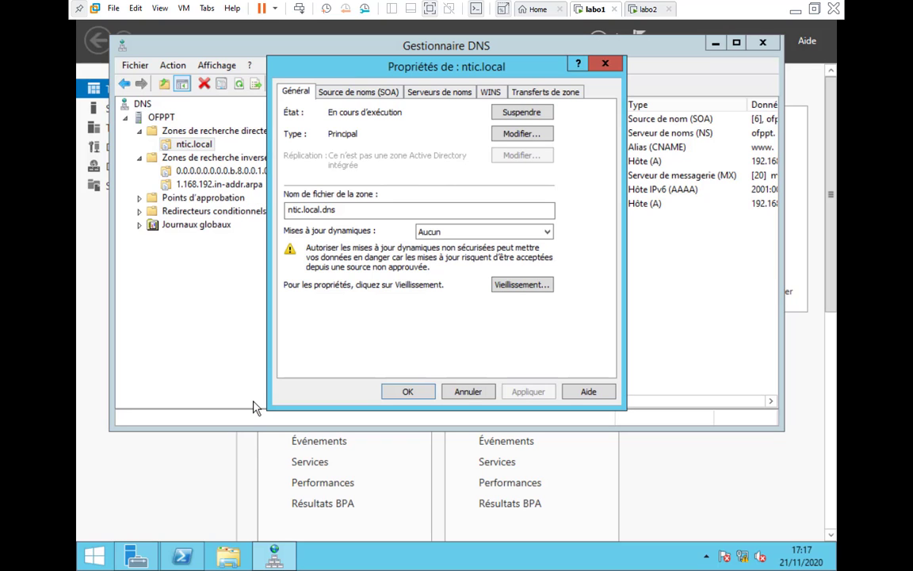
left_click(540, 90)
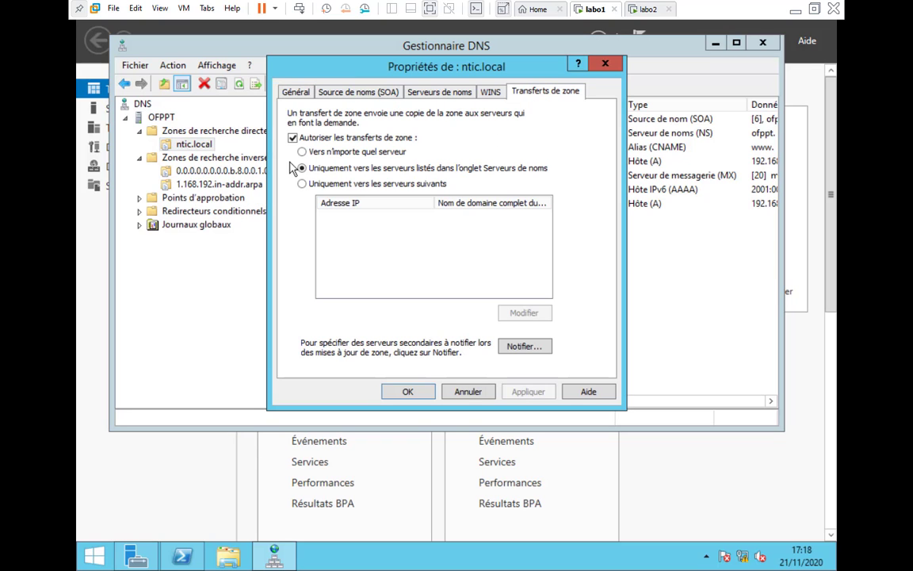
left_click(483, 394)
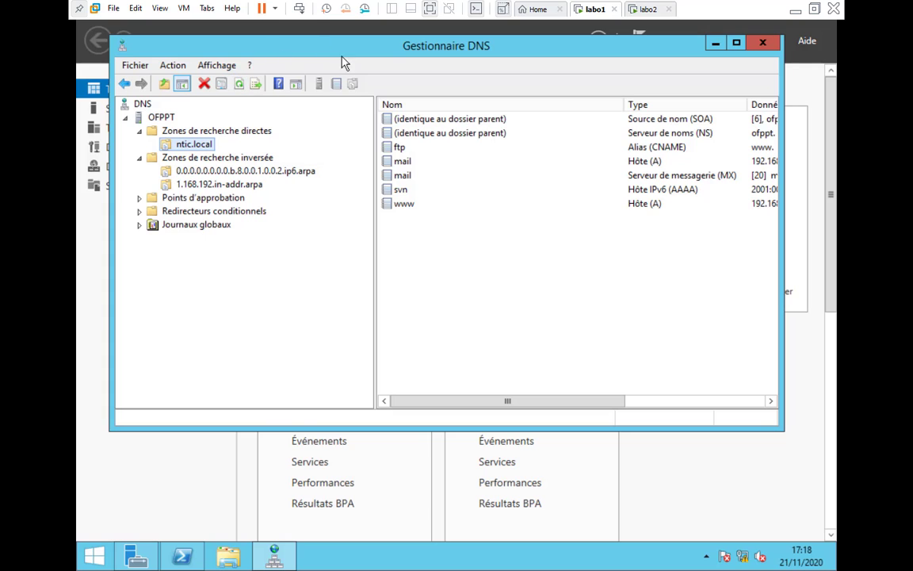
Step: Close and reopen DNS Manager, and display the ntic.local forward lookup zone again
left_click(767, 48)
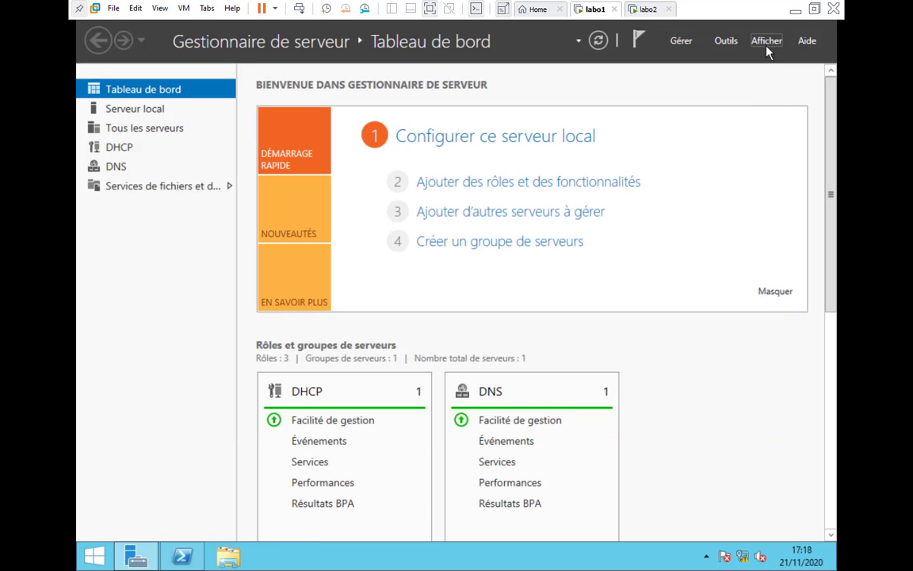
left_click(717, 41)
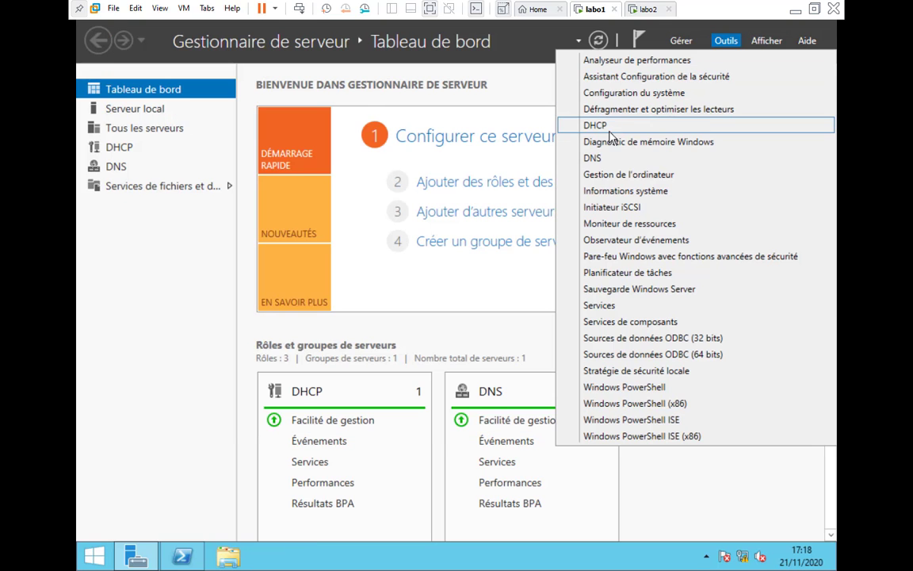
left_click(593, 158)
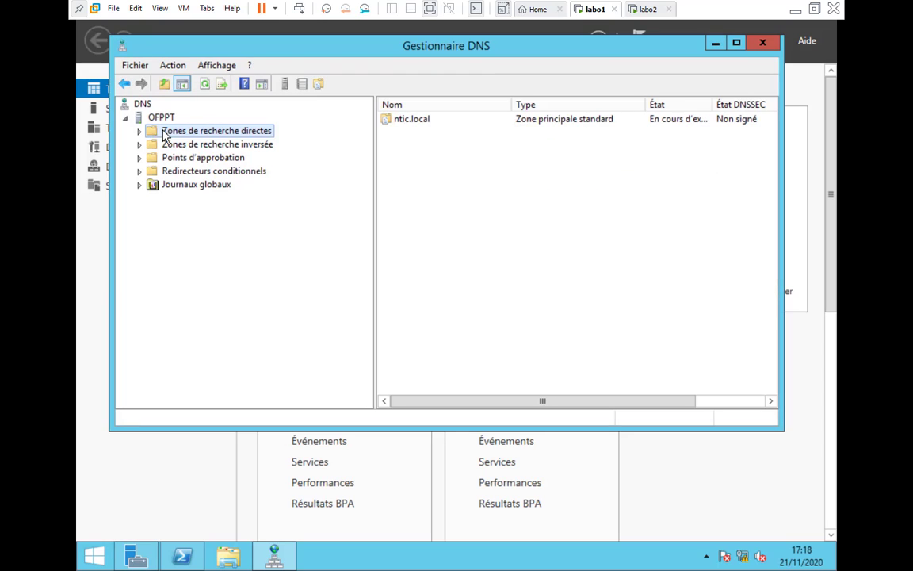
left_click(139, 131)
left_click(184, 146)
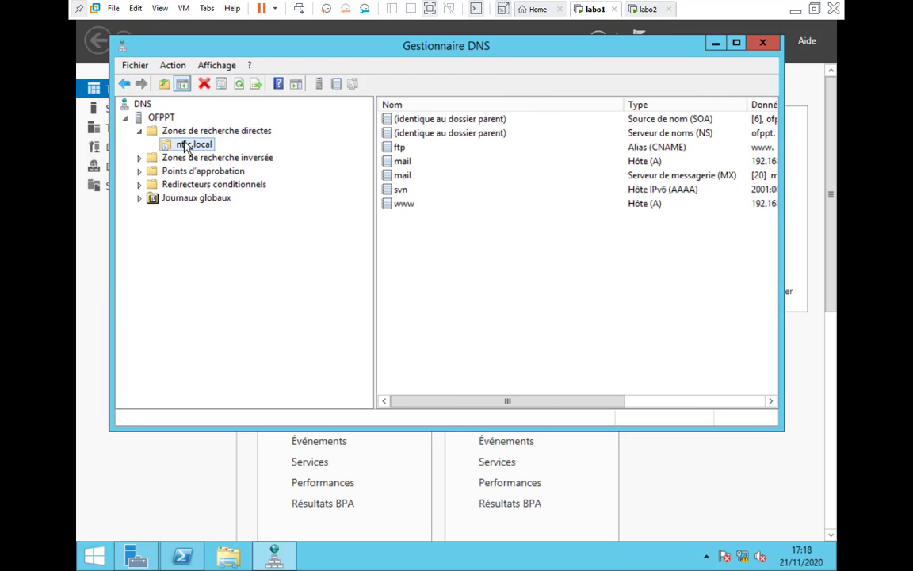
Step: Examine the ntic.local zone transfer properties and compare them with the command run in PowerShell
right_click(186, 148)
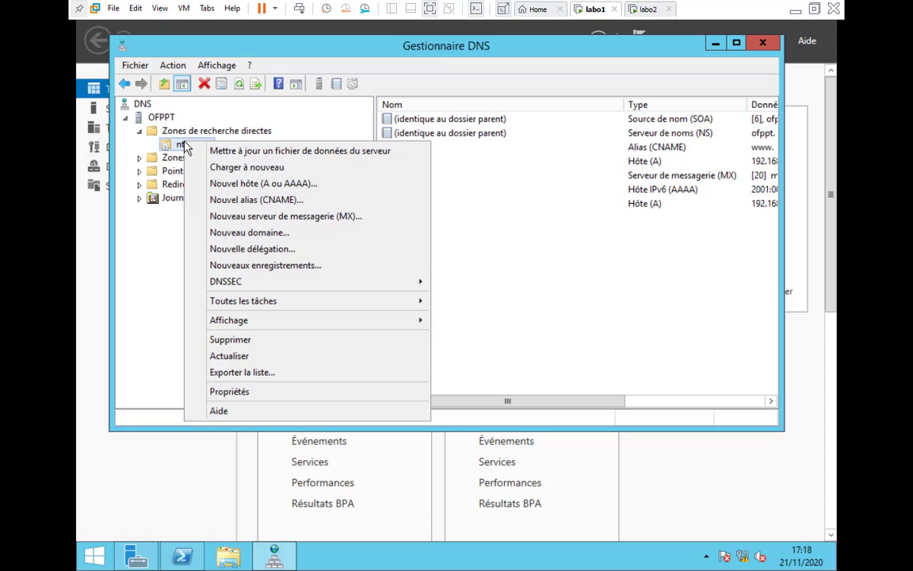
left_click(225, 389)
left_click(572, 92)
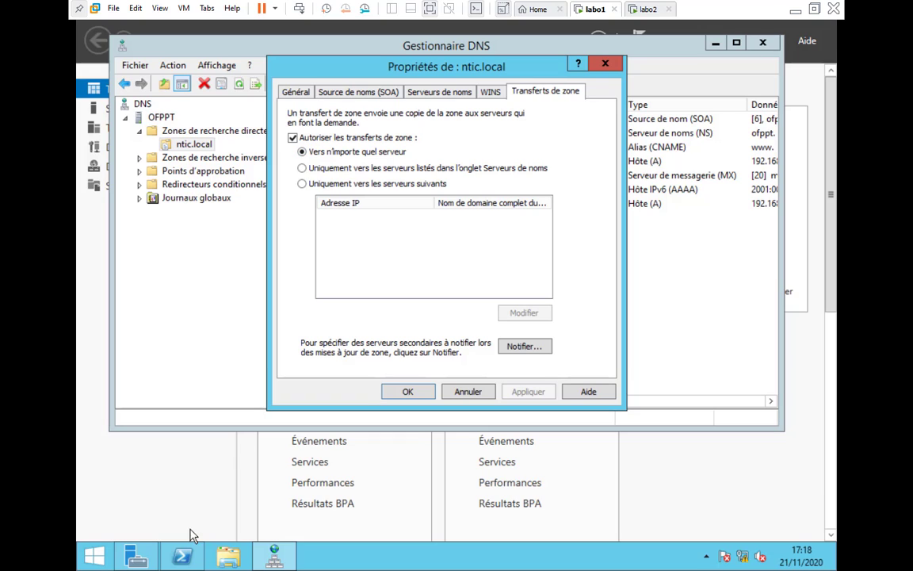
left_click(181, 558)
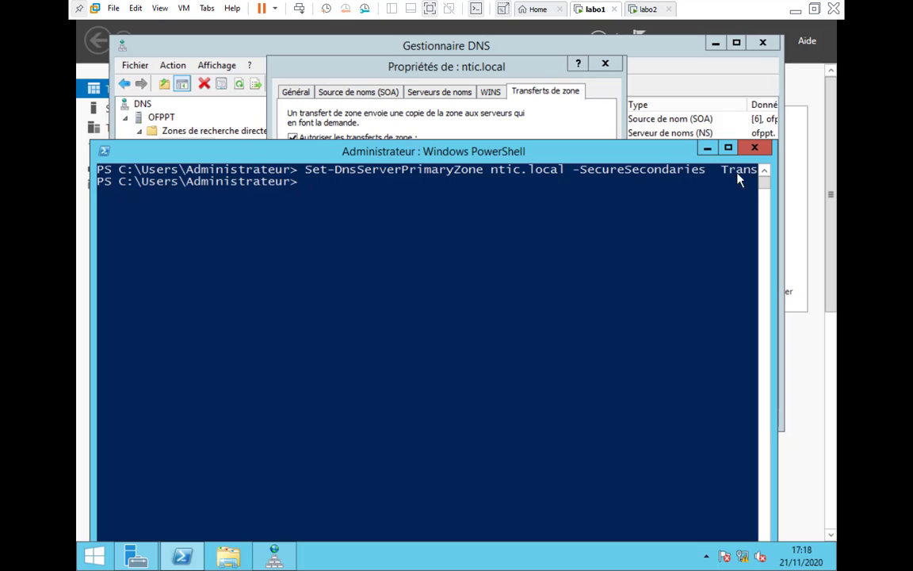
left_click(636, 137)
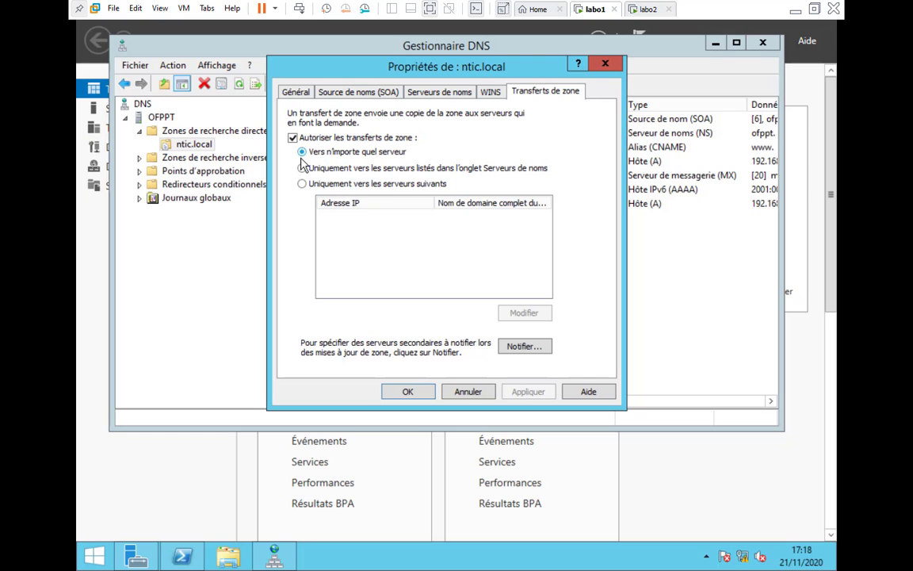
Step: Close the zone properties and display the local server properties on the labo2 virtual machine
left_click(606, 62)
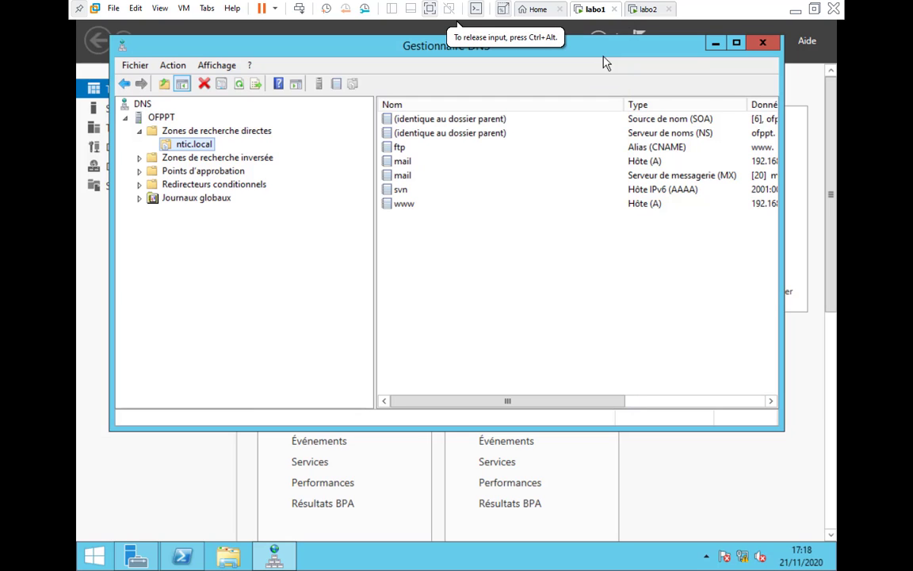
left_click(646, 10)
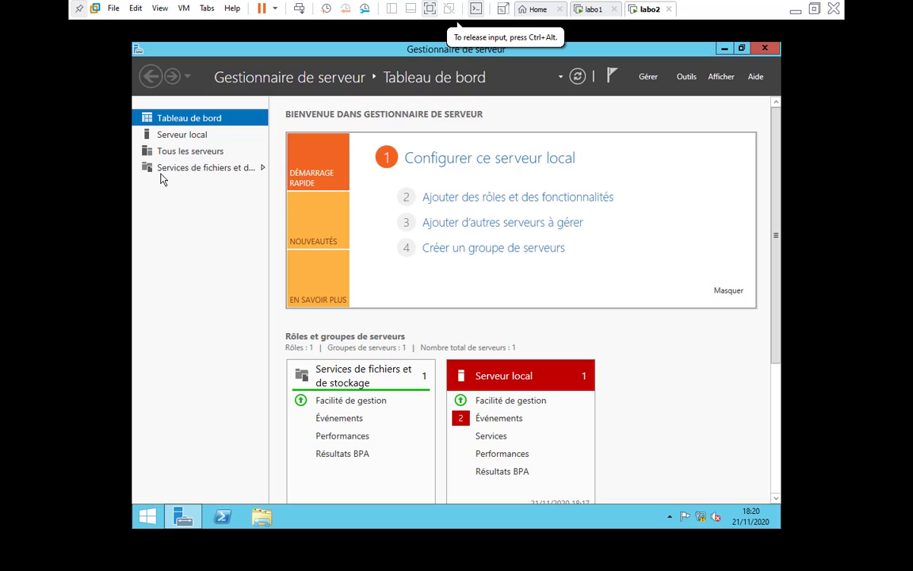
left_click(192, 135)
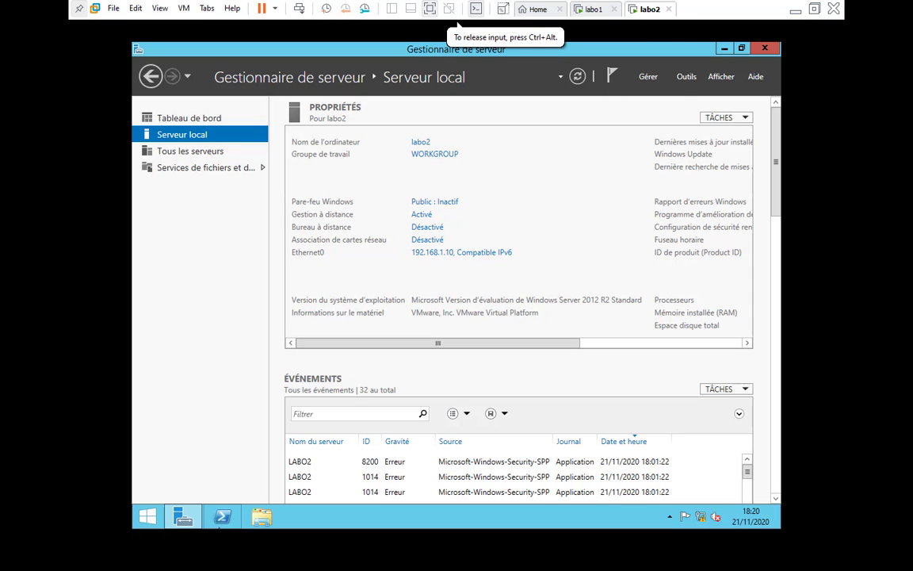
Step: Open a PowerShell console on labo2 and move its window lower over Server Manager
left_click(221, 523)
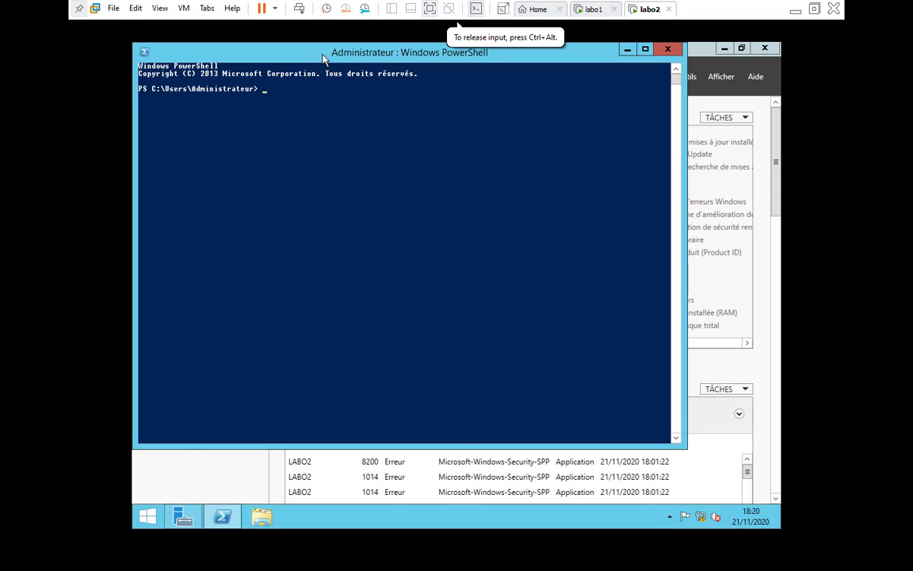
left_click_drag(320, 57, 363, 153)
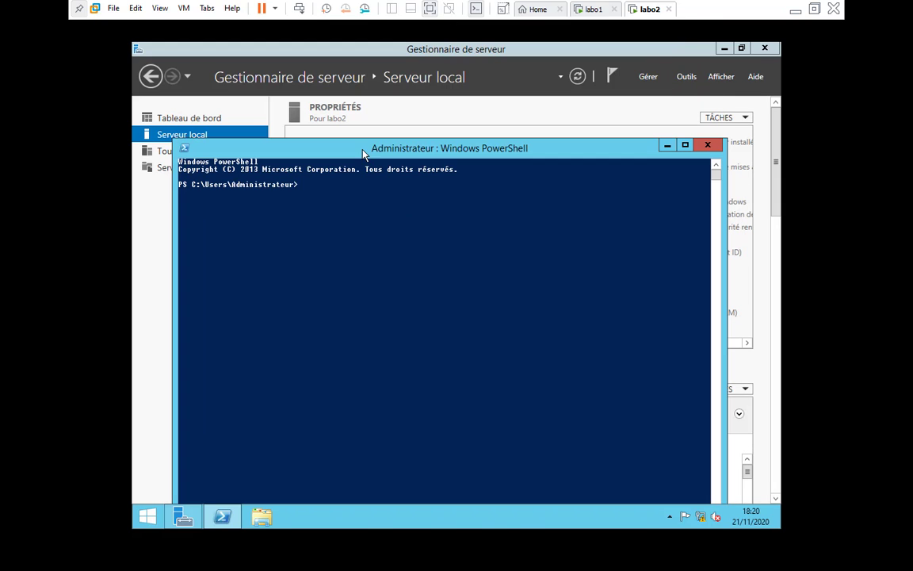
left_click(302, 204)
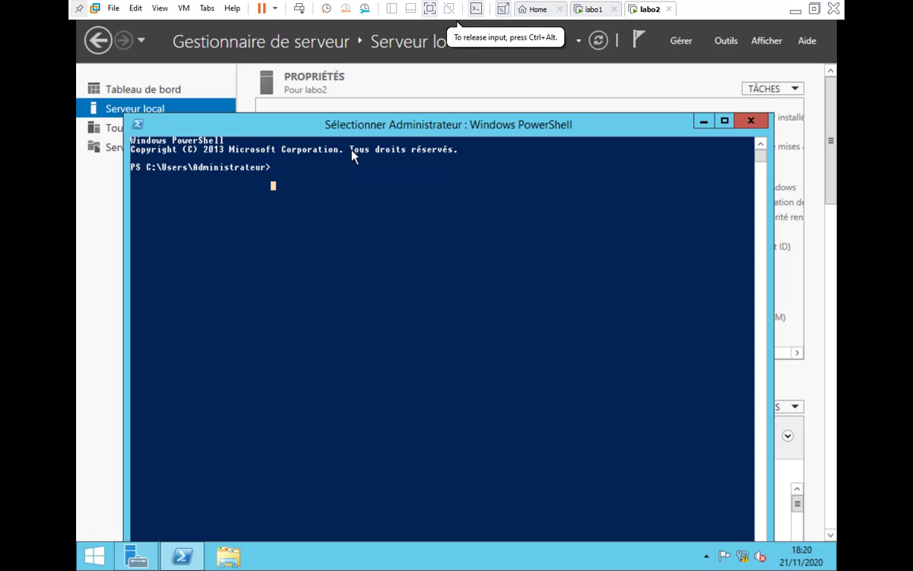
left_click_drag(346, 134, 336, 124)
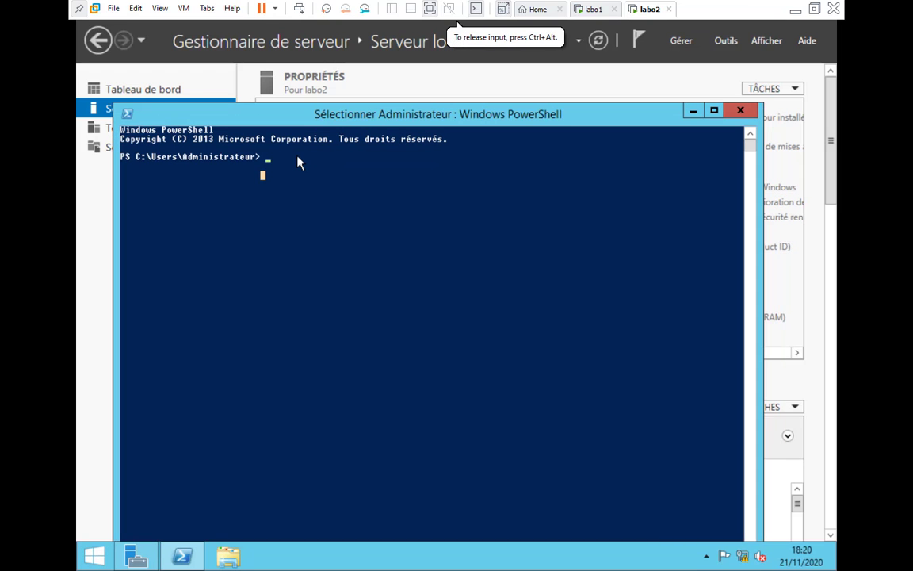
Step: Check the DNS role's install state with Get-WindowsFeature dns
type("get-")
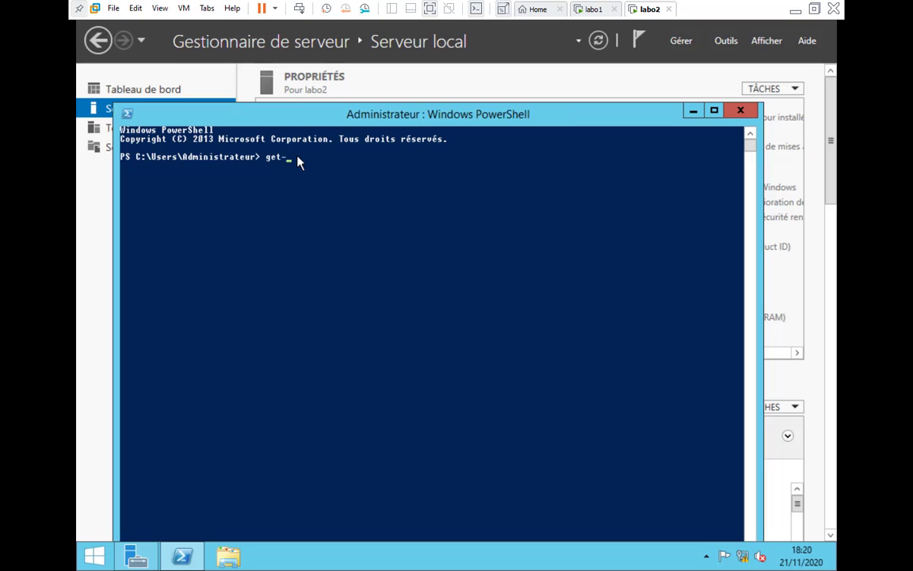
type("windowsf")
key("Tab")
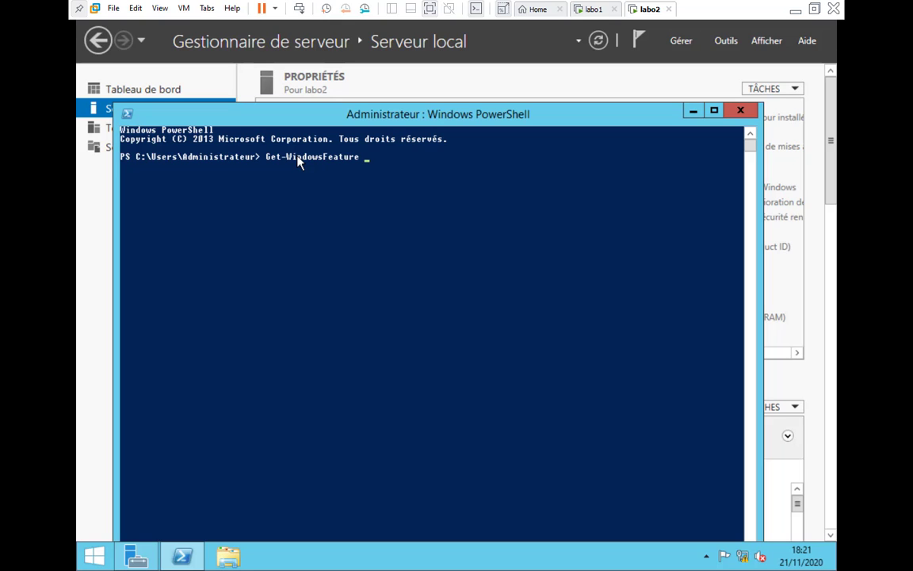
type("dns")
key("Return")
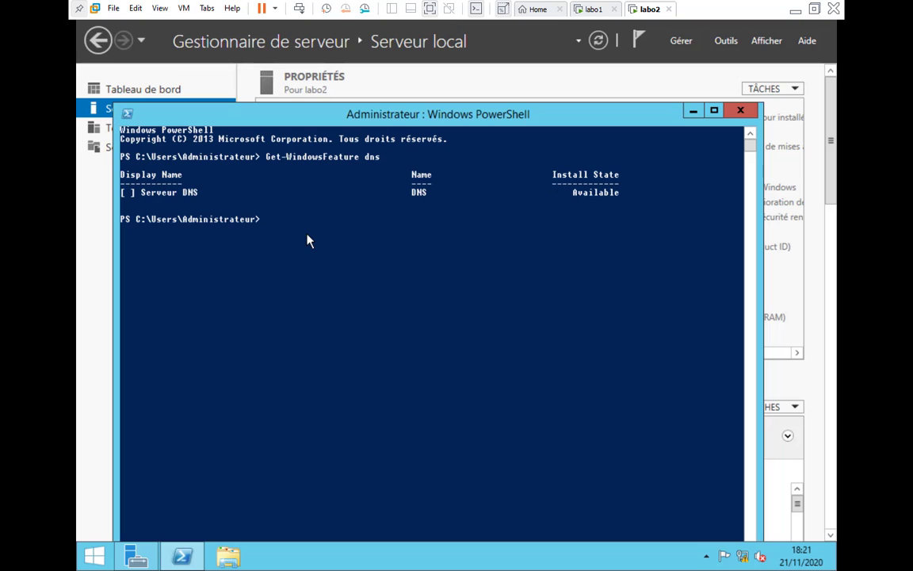
Step: Install the DNS role with its management tools by running Install-WindowsFeature dns -IncludeManagementTools
type("install-windowsf")
key("Tab")
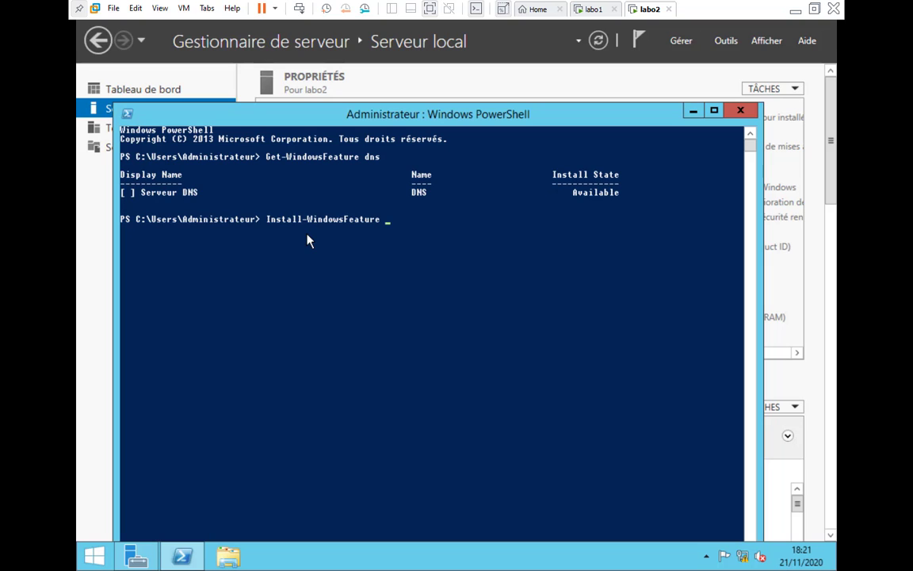
type("dns -includeman")
key("Tab")
key("Return")
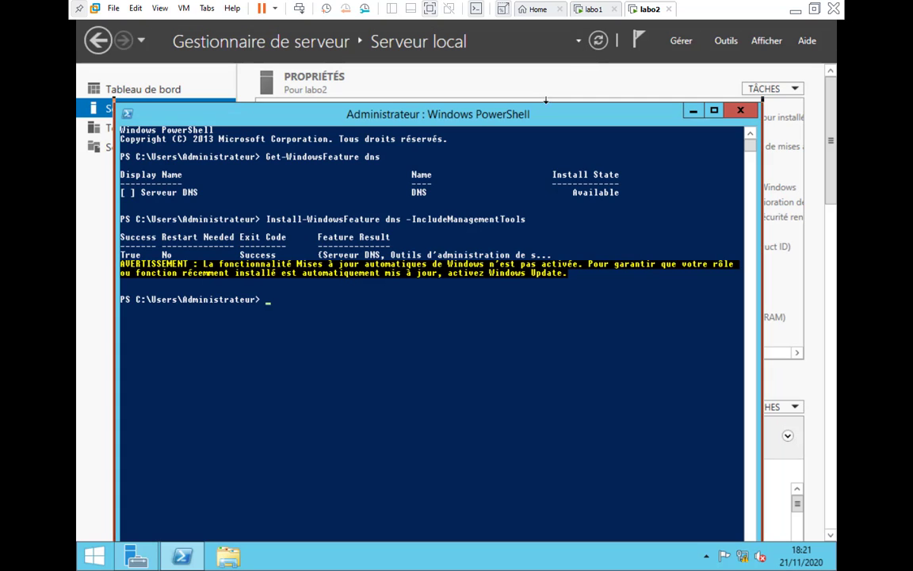
Step: Move the PowerShell window slightly higher and clear the console output
left_click_drag(545, 100, 548, 94)
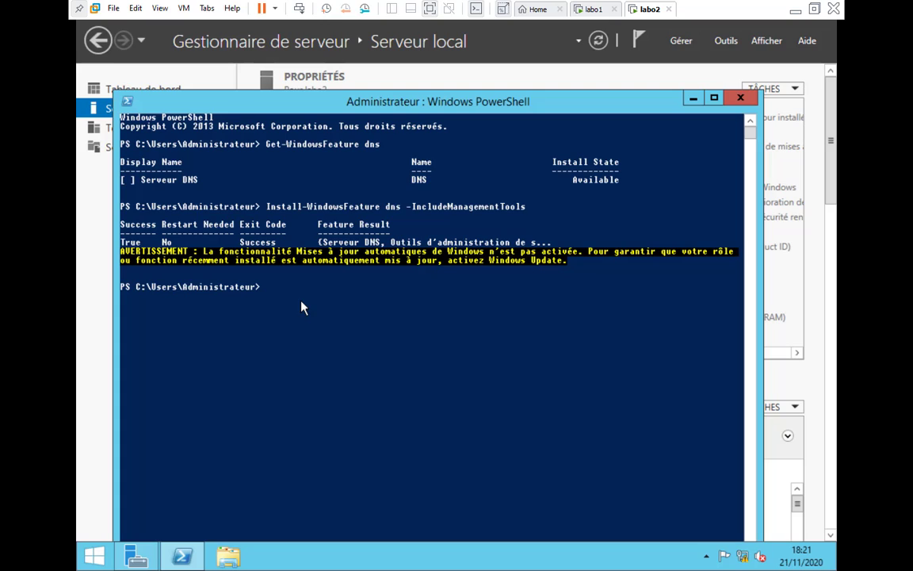
type("cls")
key("Return")
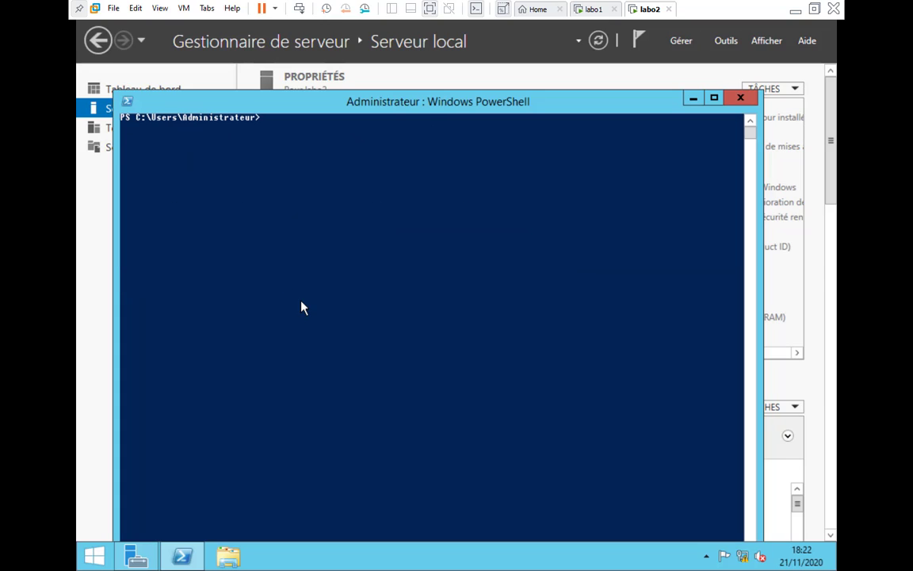
Step: Set the PowerShell console font size to 8 x 12
right_click(261, 112)
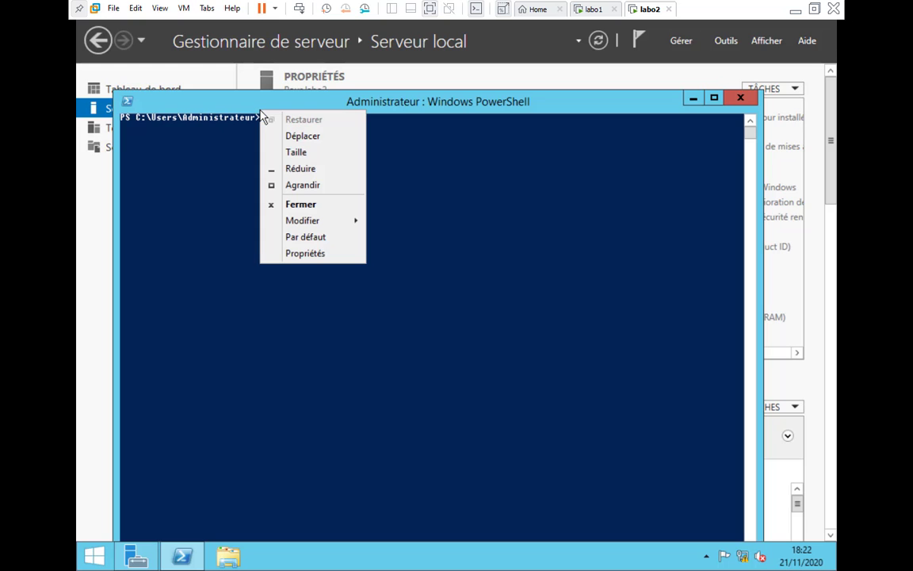
left_click(290, 253)
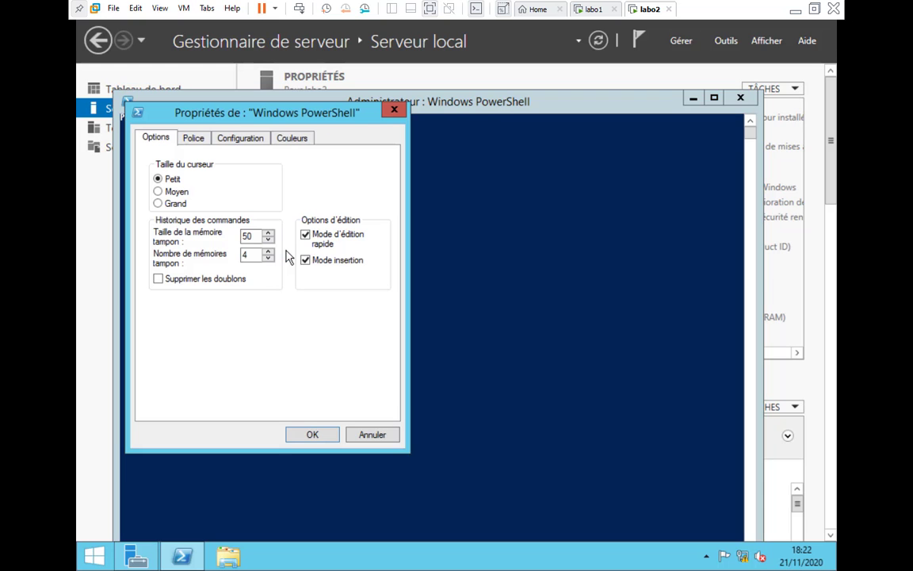
left_click(198, 140)
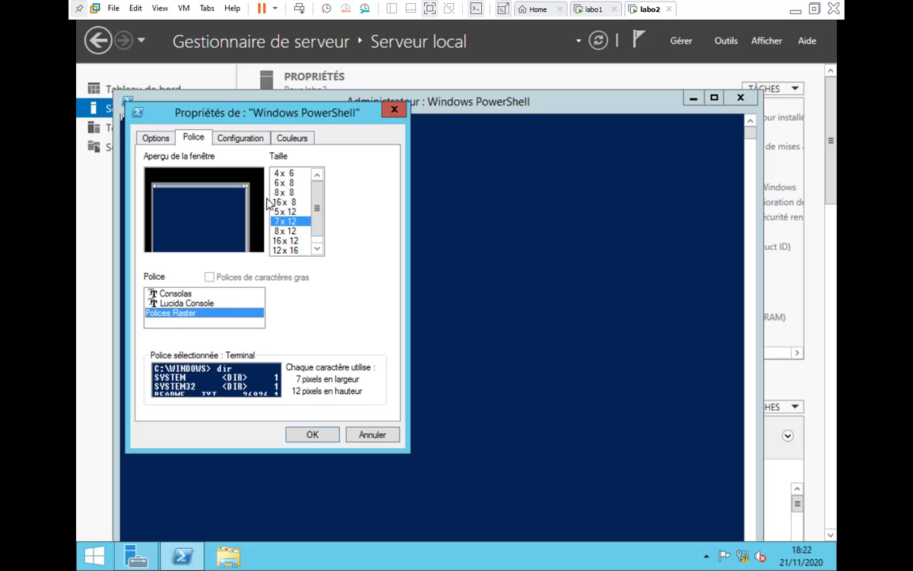
left_click(291, 231)
left_click(312, 435)
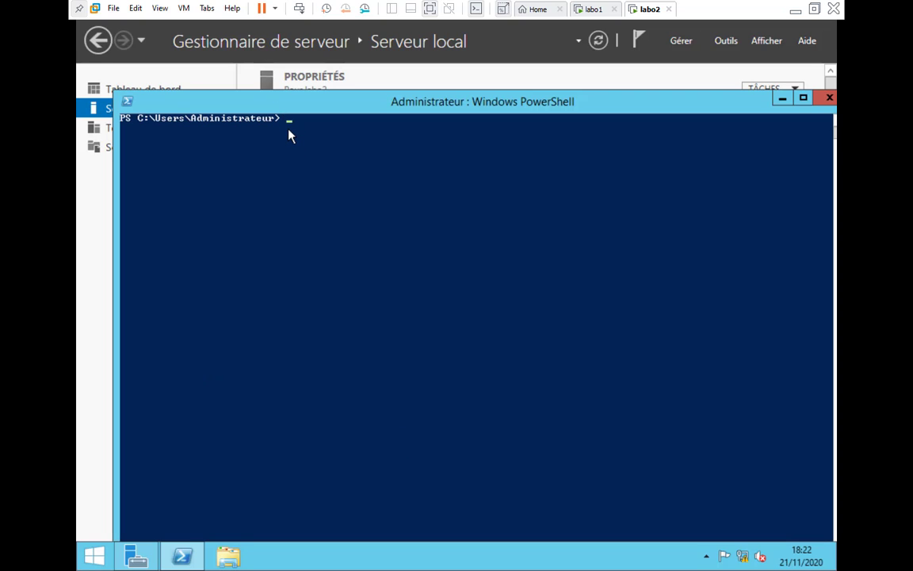
Step: Write the command Add-DnsServerSecondaryZone -name ntic.local -ZoneFile ntic.local.dns -MasterServers at a fresh prompt, leaving the master address open
key("BackSpace")
key("Return")
key("Return")
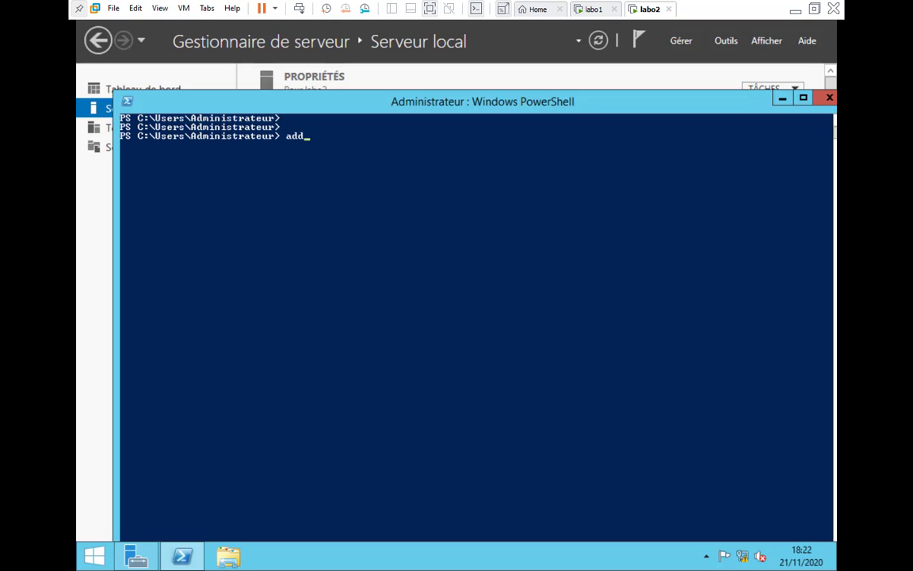
type("add-dnsserver")
type("seco")
key("Tab")
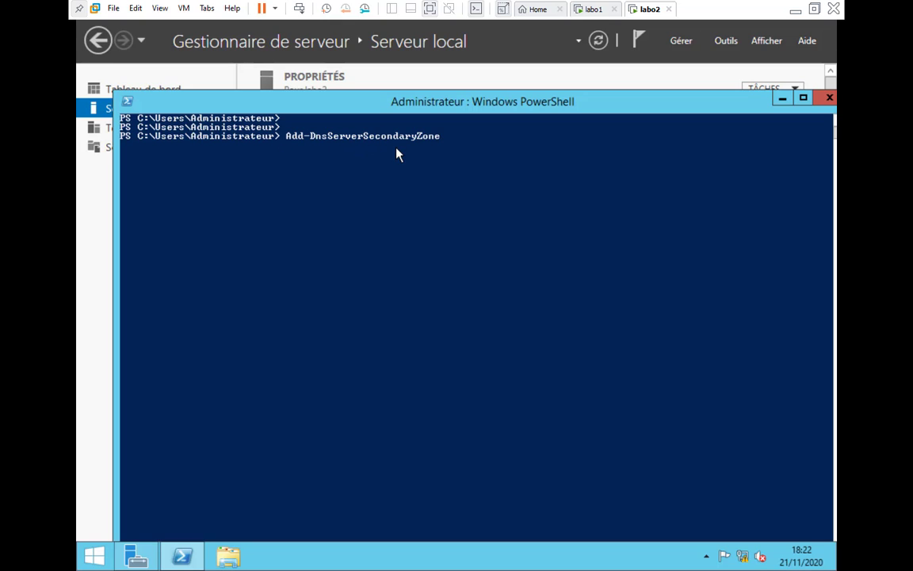
type("-name ntic.local -ZoneFile")
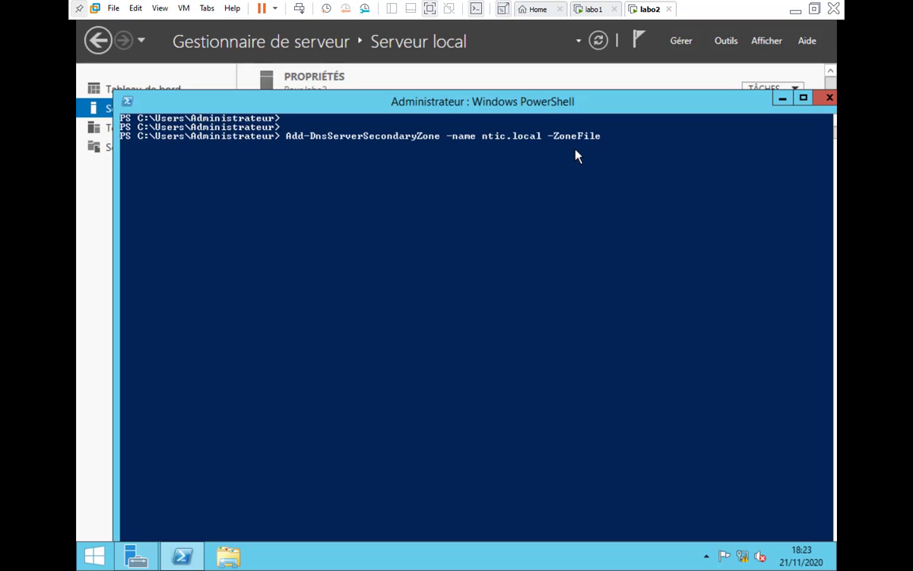
type("ntic.local.dns")
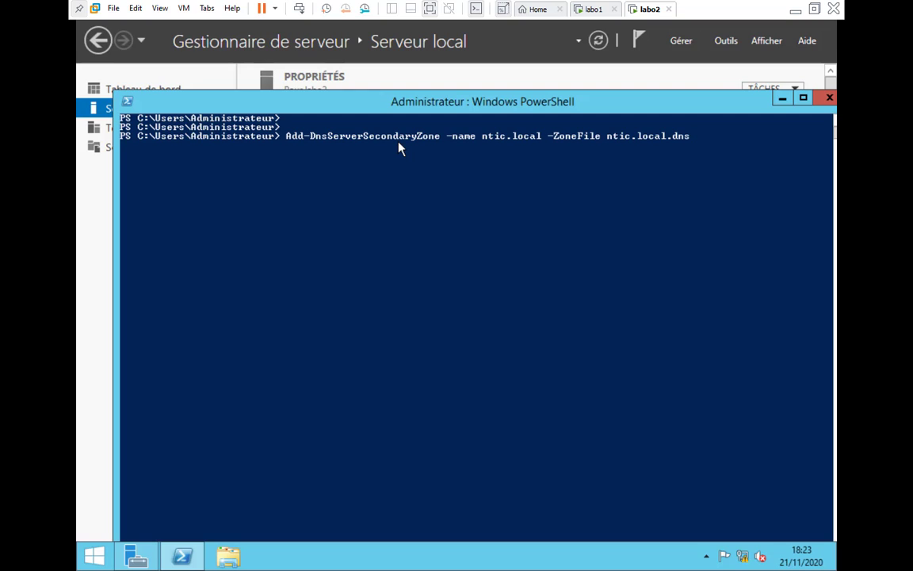
type("-masterservers")
Step: Look up labo1's IP address in its local server properties, complete -MasterServers with 192.168.1.1 on labo2, and run the command
left_click(594, 9)
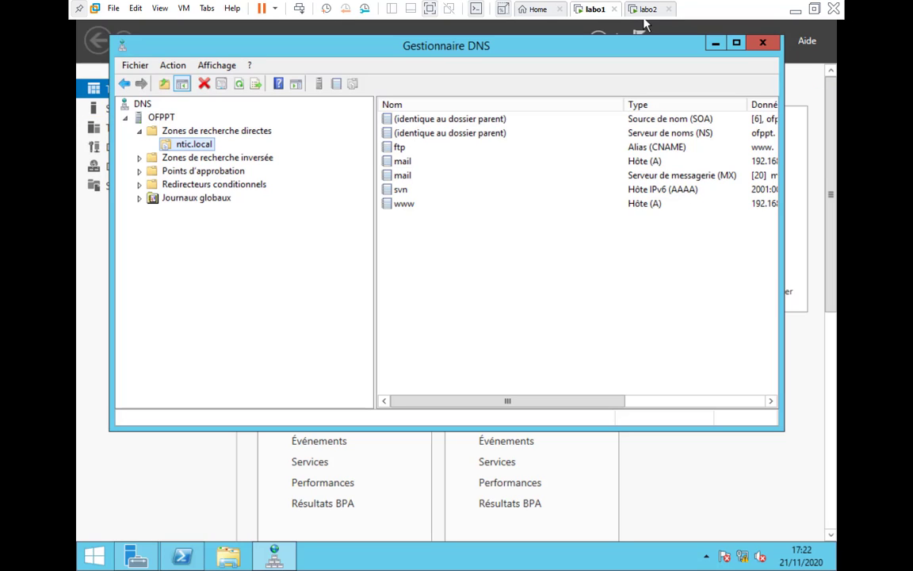
left_click(714, 43)
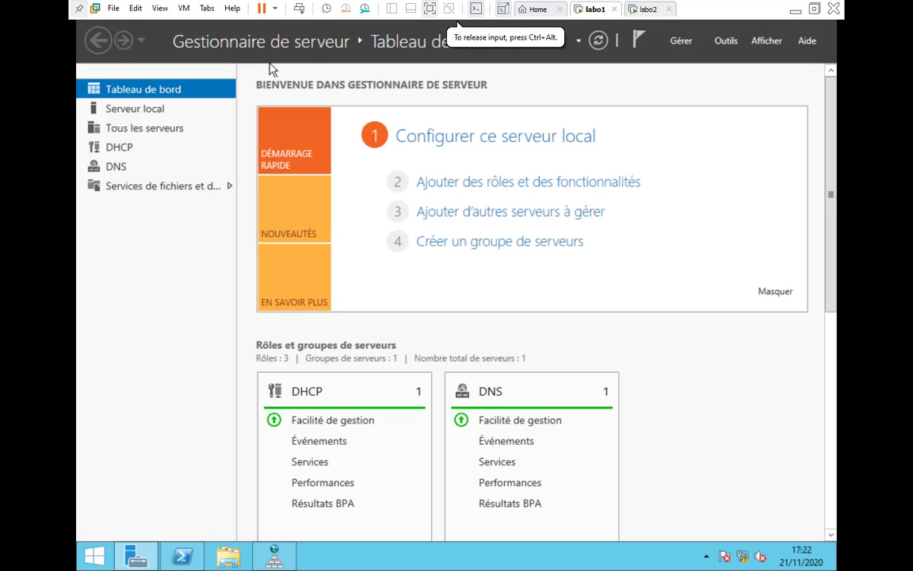
left_click(152, 110)
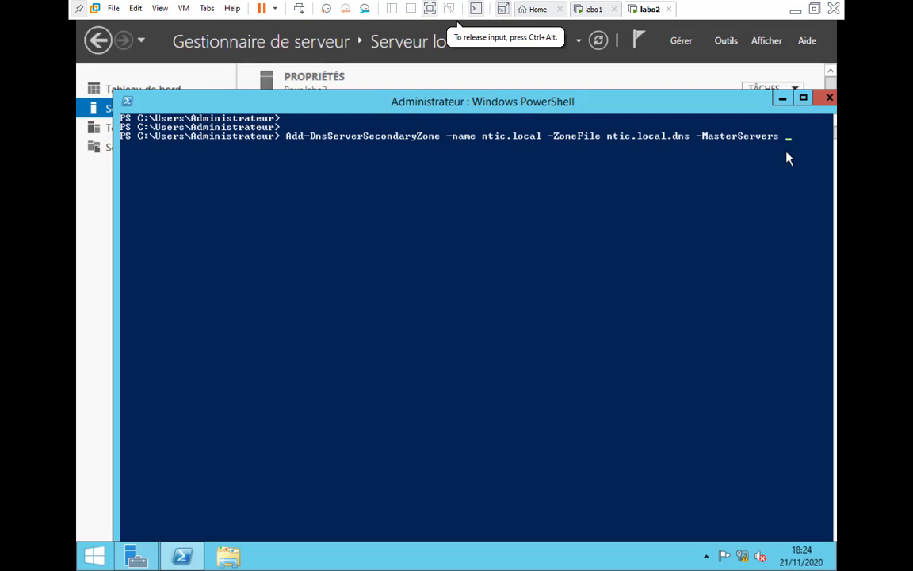
type(".168.1.1")
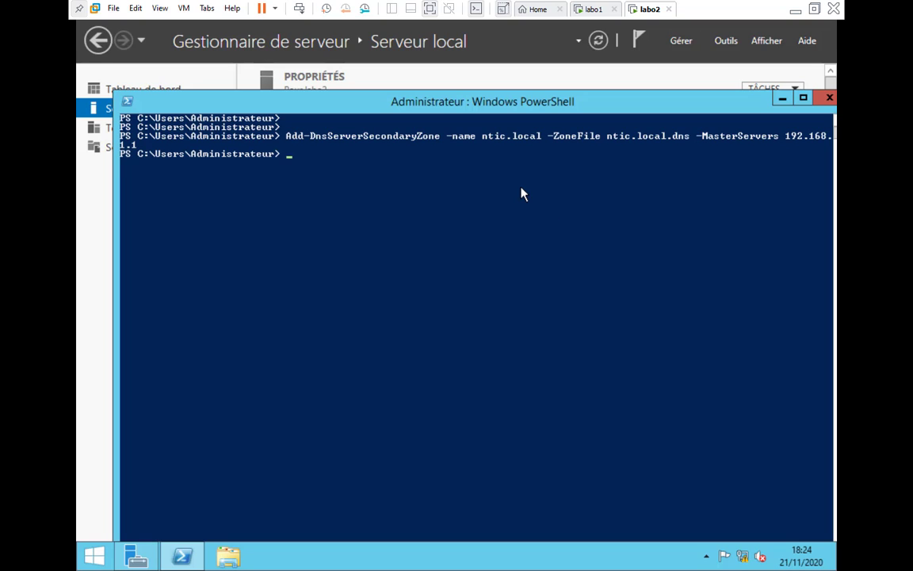
Step: Minimize PowerShell, open DNS Manager on labo2, and expand the LABO2 server
left_click(782, 97)
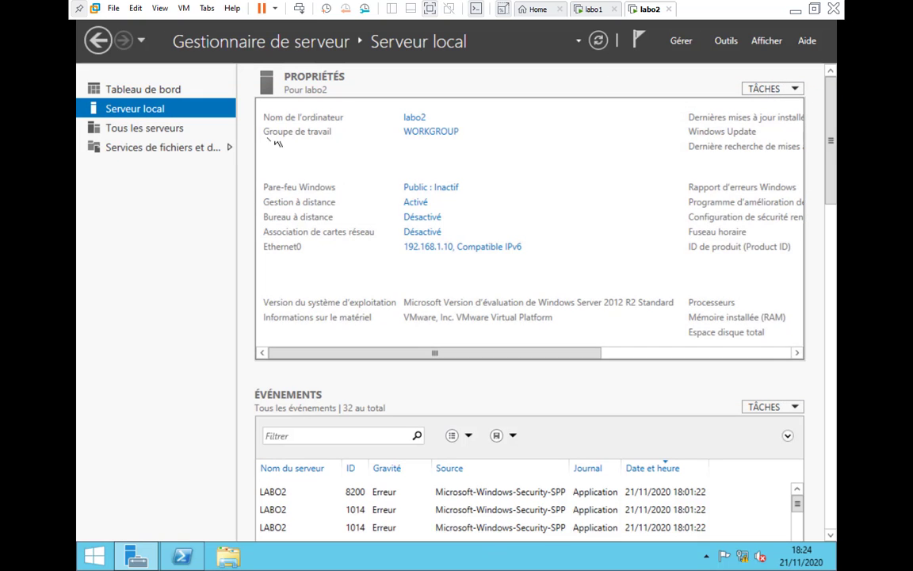
left_click(727, 42)
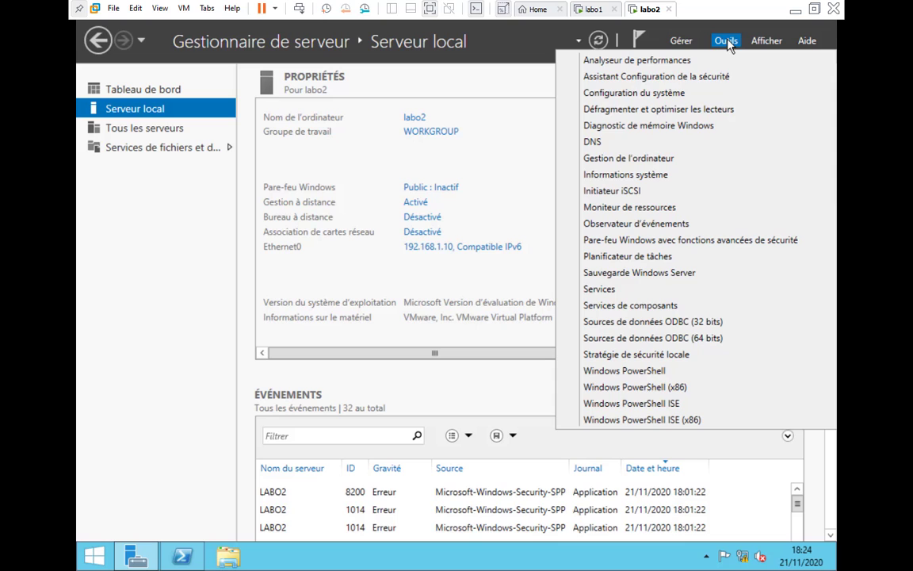
left_click(592, 143)
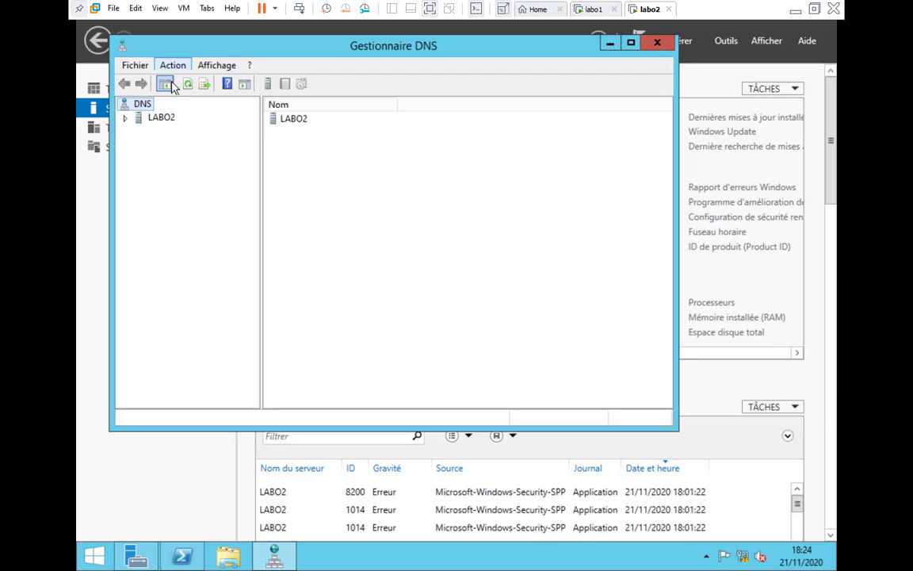
left_click(125, 119)
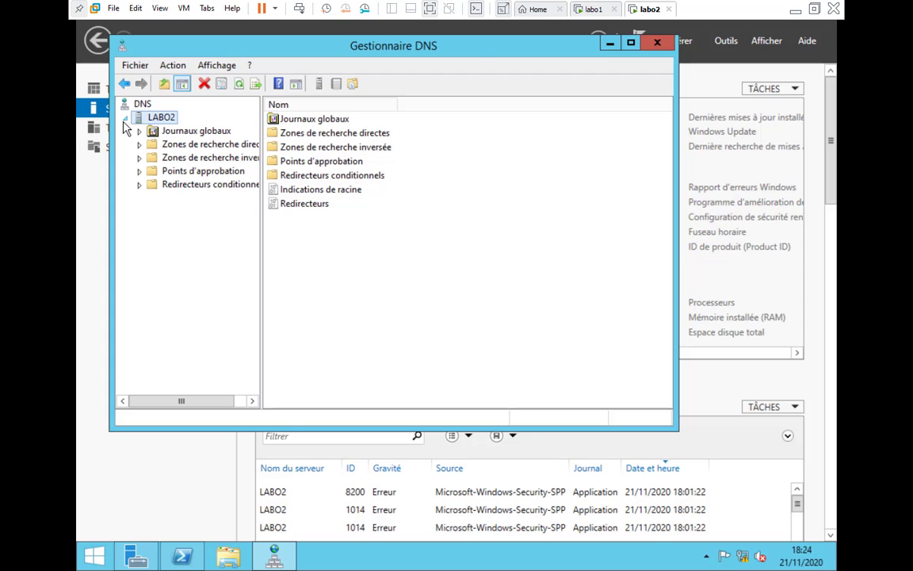
Step: Show the primary ntic.local zone on labo1 and open the secondary ntic.local zone on labo2 to compare their records
left_click(593, 9)
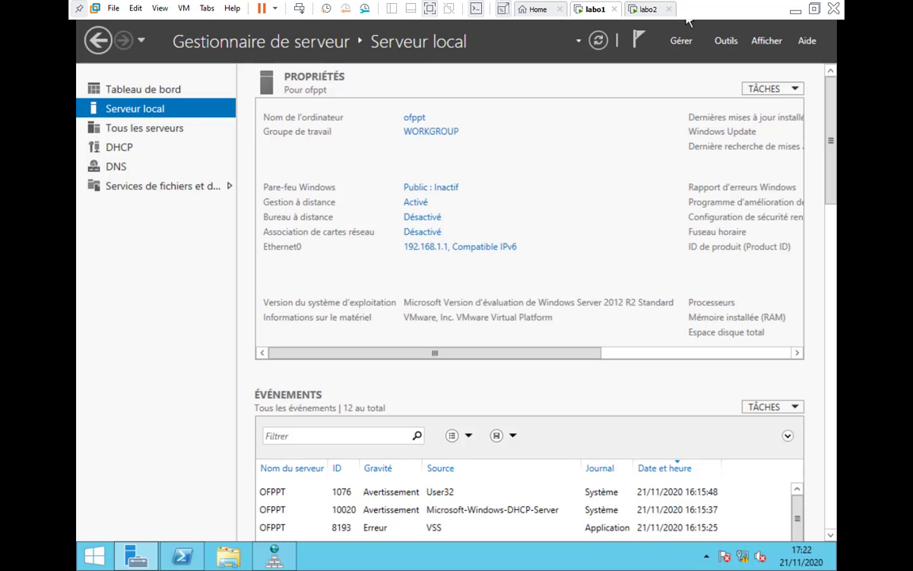
left_click(273, 555)
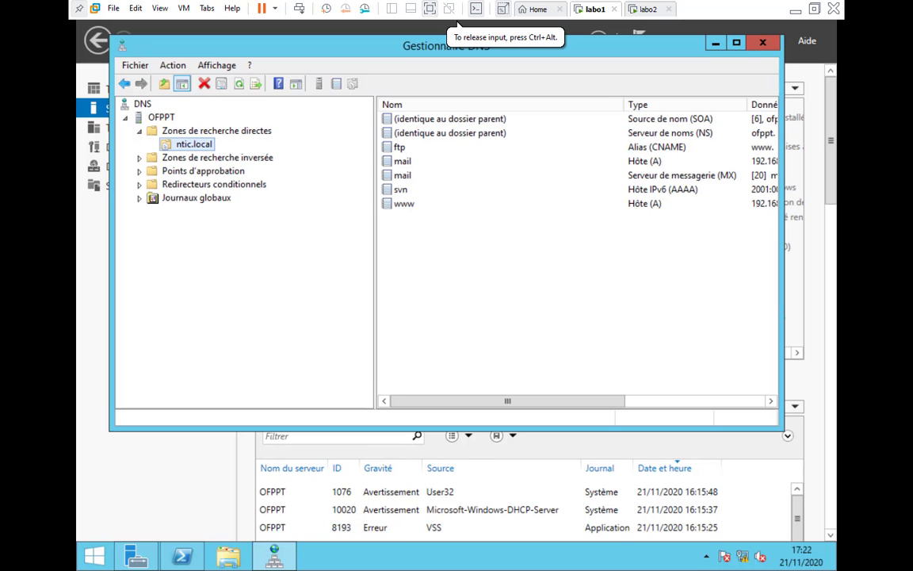
left_click(647, 10)
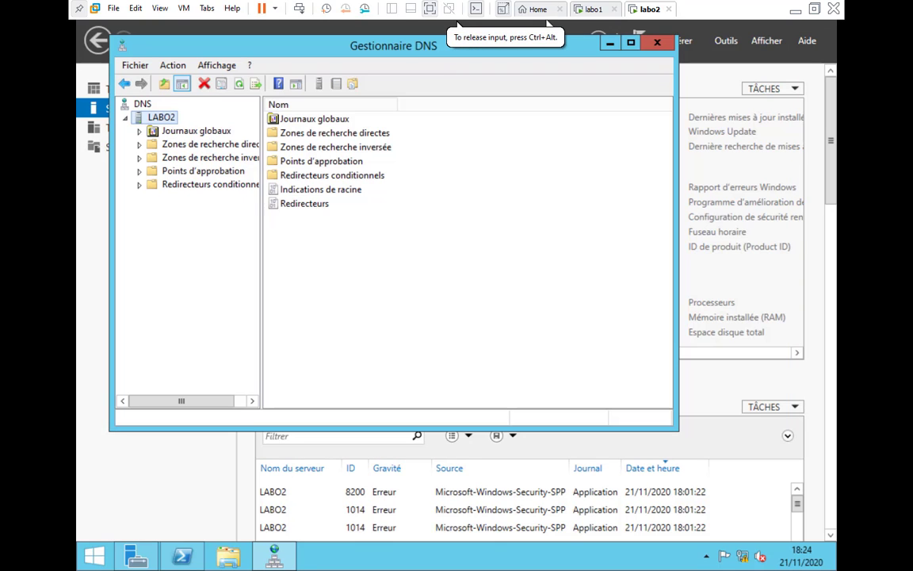
left_click(150, 146)
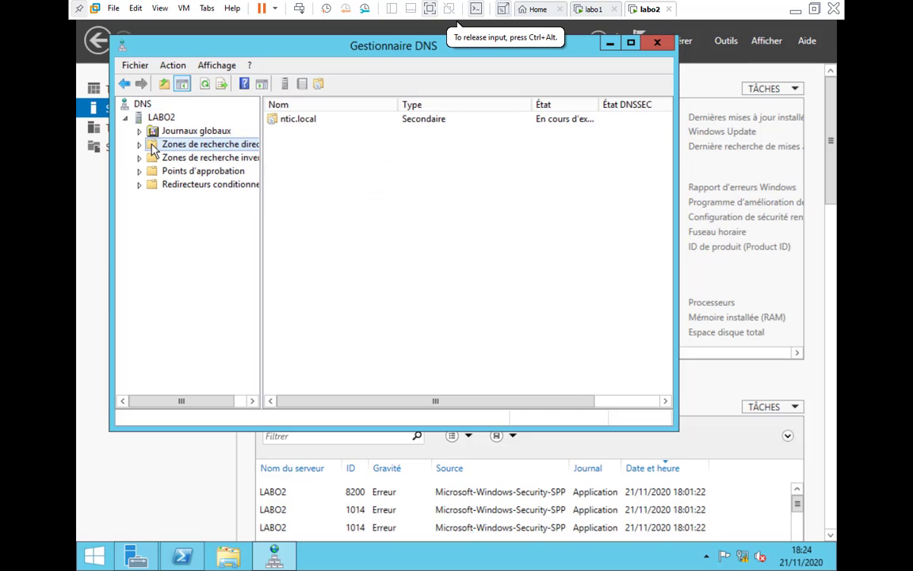
double_click(282, 119)
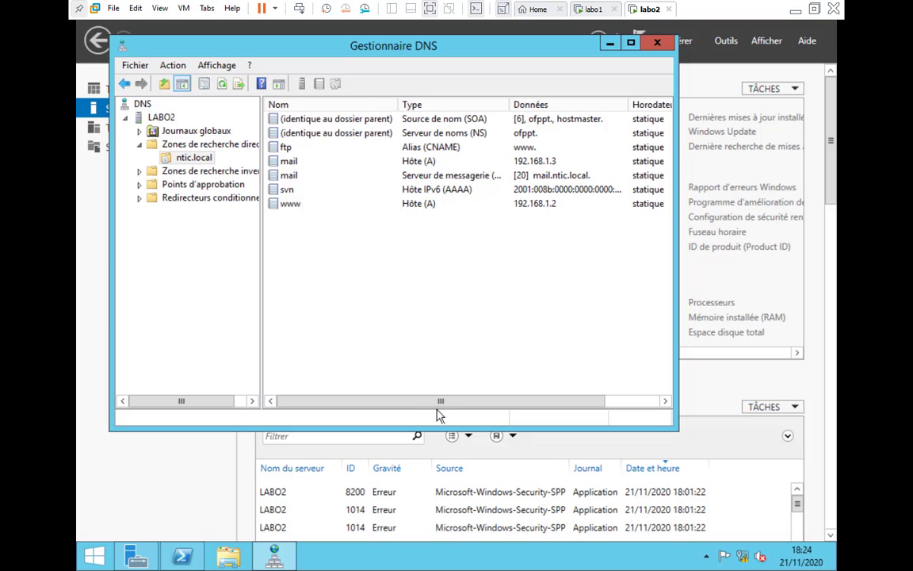
Step: Review the executed Add-DnsServerSecondaryZone command in labo2's PowerShell window, leaving the window minimized
left_click(182, 556)
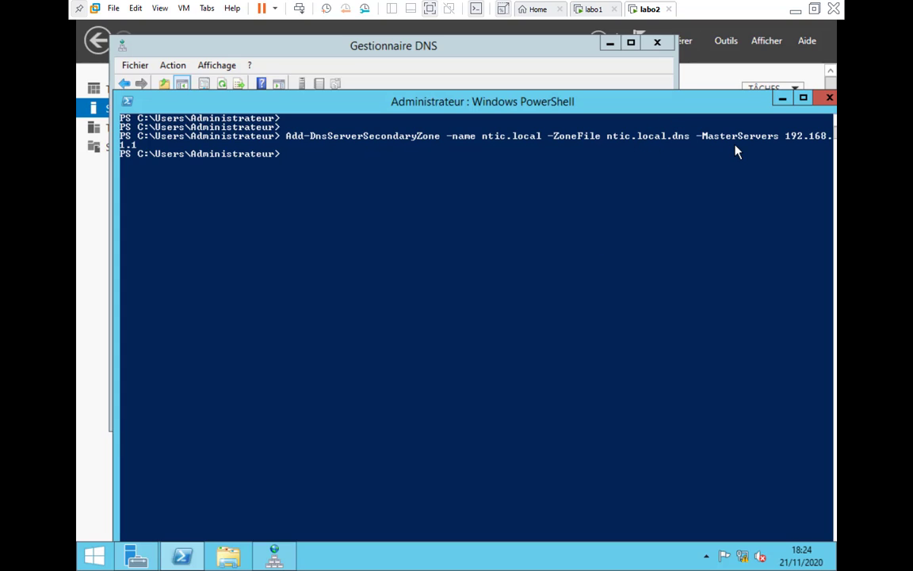
left_click(782, 98)
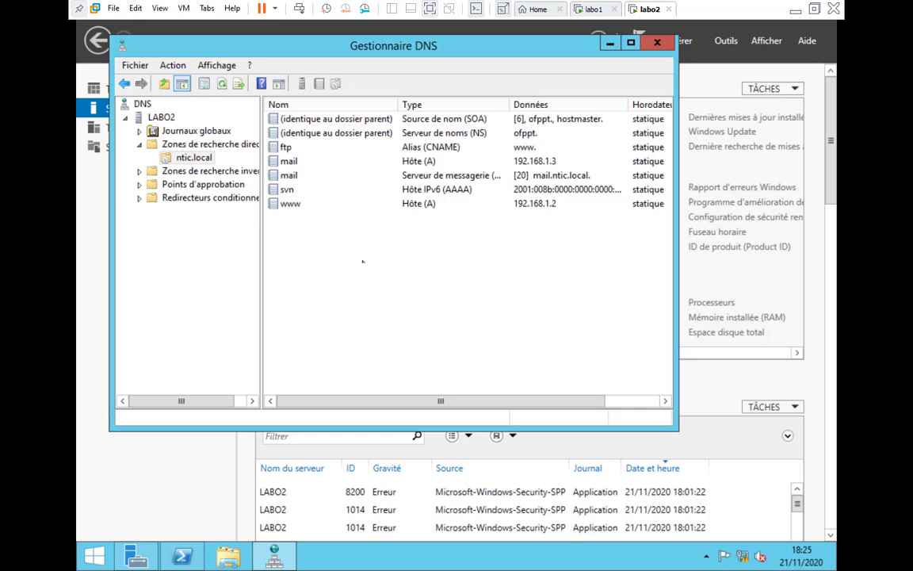
Step: Start a new host (A or AAAA) record in the primary ntic.local zone on labo1 and name it test
left_click(593, 9)
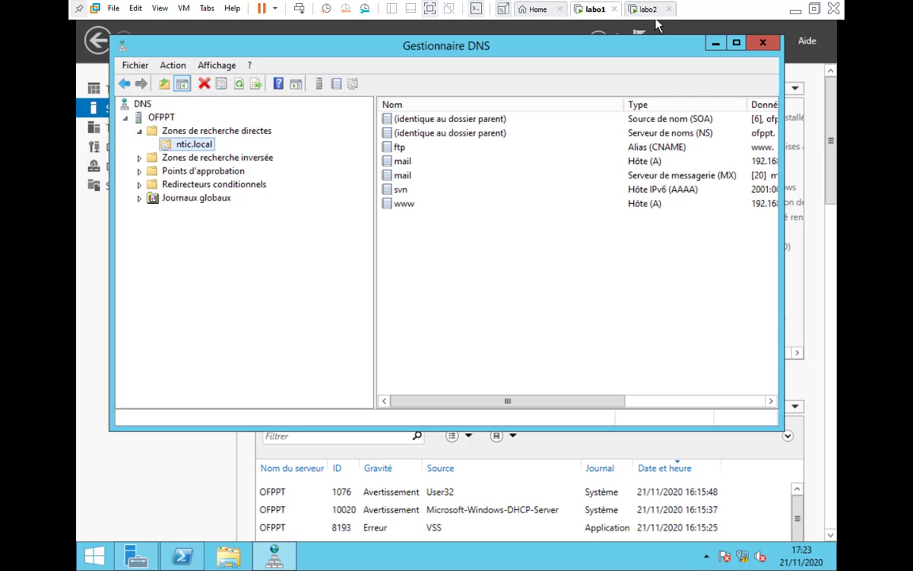
right_click(469, 247)
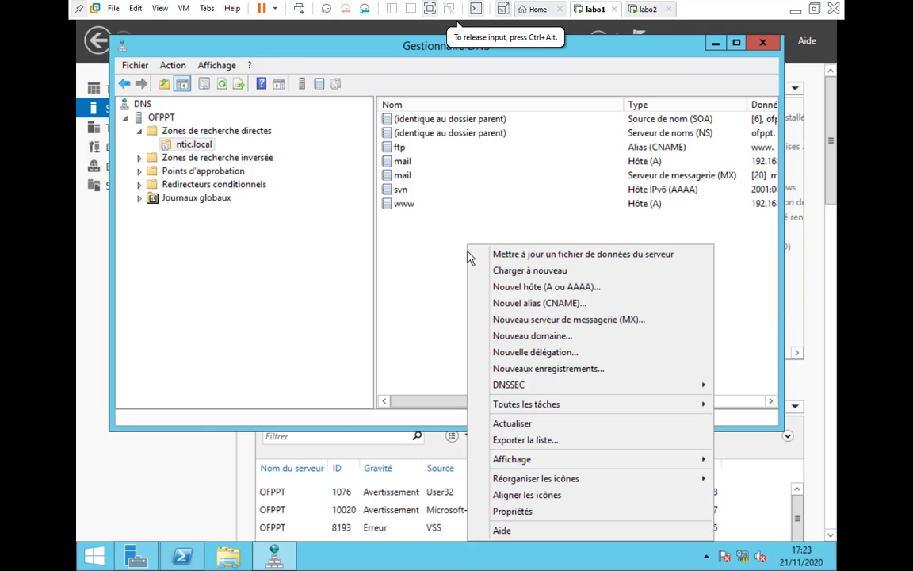
left_click(537, 287)
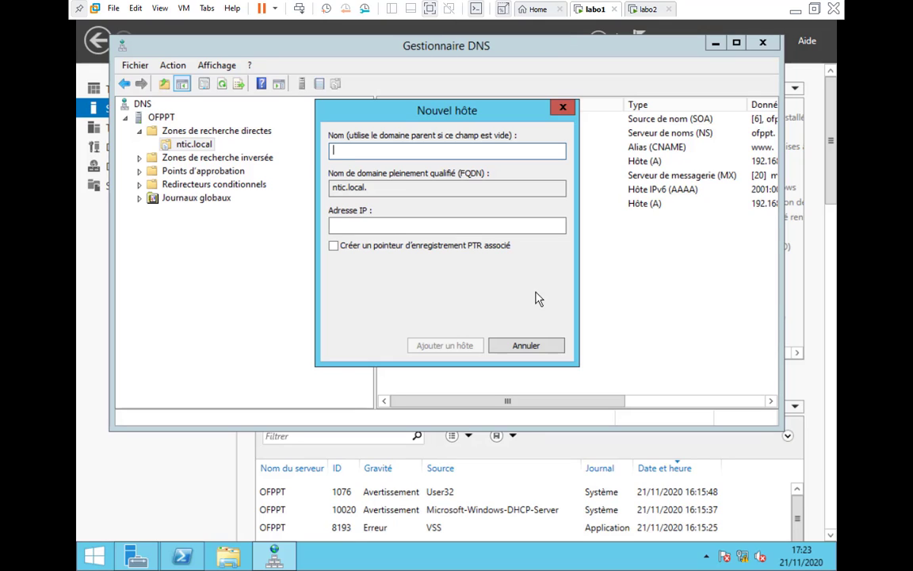
type("tets")
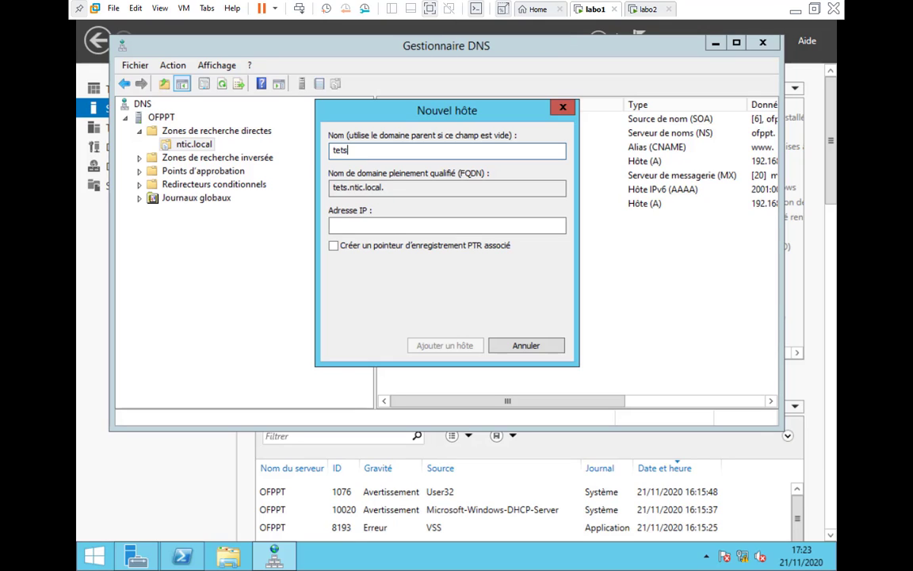
key("BackSpace")
key("BackSpace")
type("st")
Step: Set the test host's IP address to 10.20.30.40, add the record, and close the new host dialog
left_click(488, 225)
type("10")
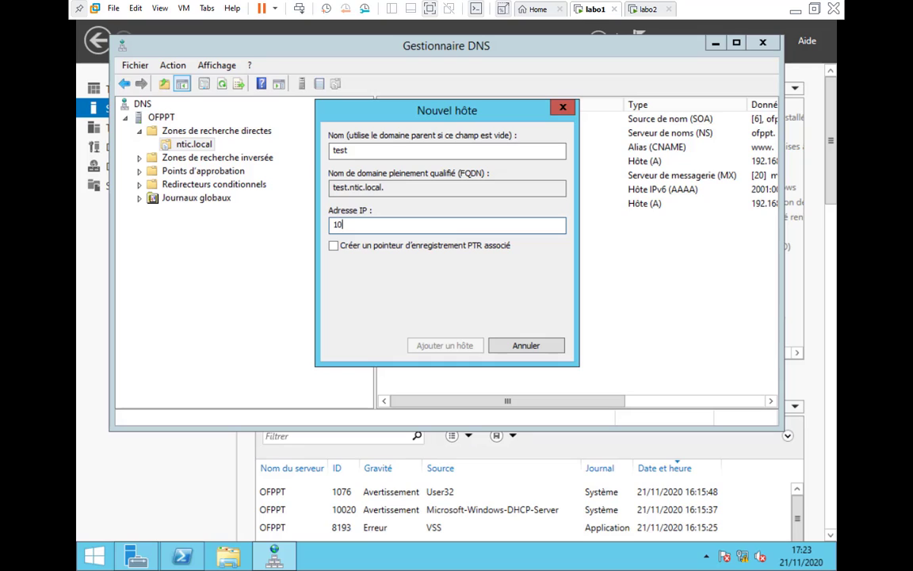
type(".20/30/40")
left_click(367, 224)
type(".")
key("BackSpace")
type(".")
key("Left")
key("BackSpace")
type(".")
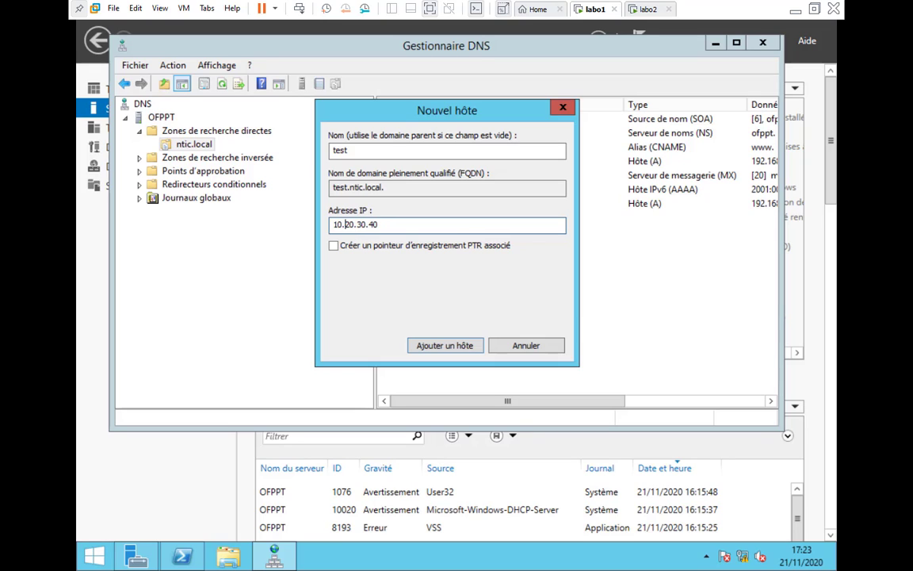
left_click(462, 347)
left_click(579, 333)
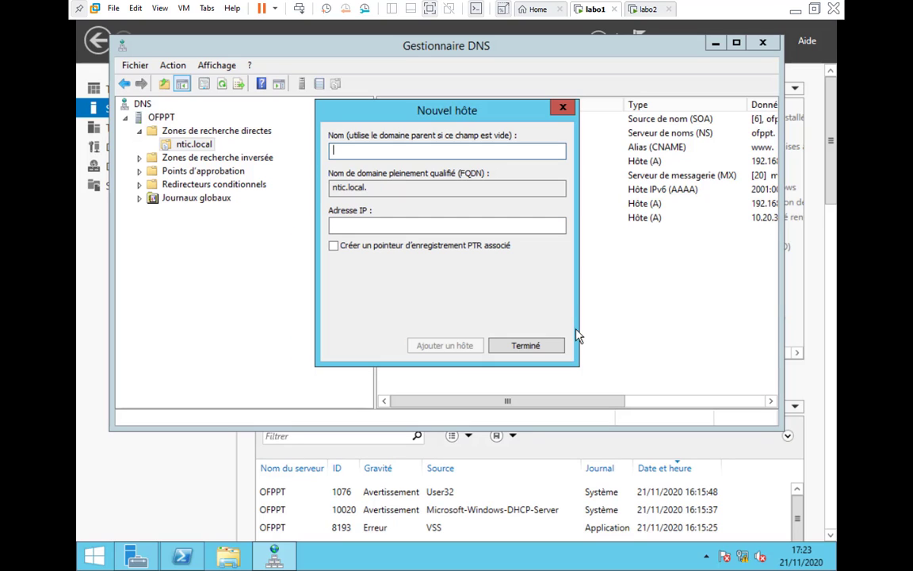
left_click(562, 108)
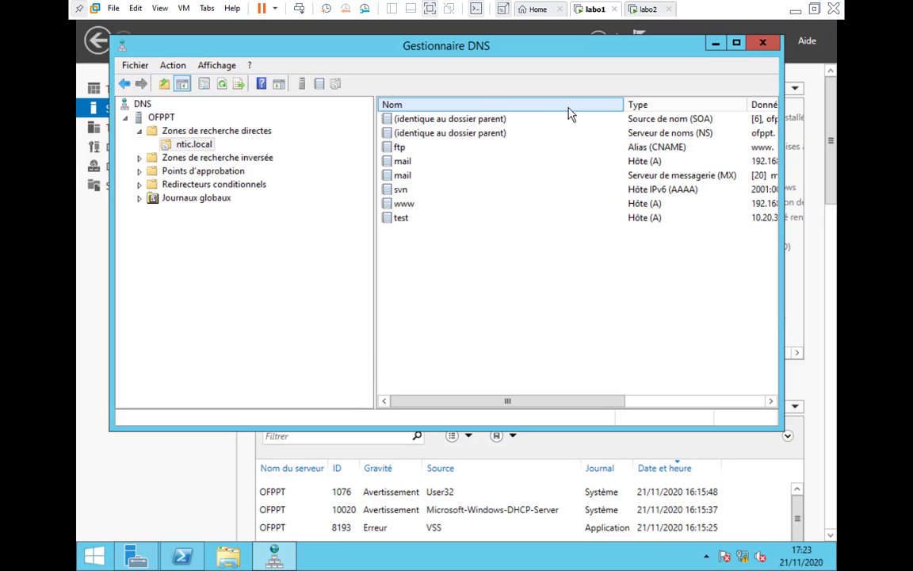
Step: Check the record data on labo1, then reopen DNS Manager on labo2 and show its secondary ntic.local zone
left_click_drag(508, 401, 600, 416)
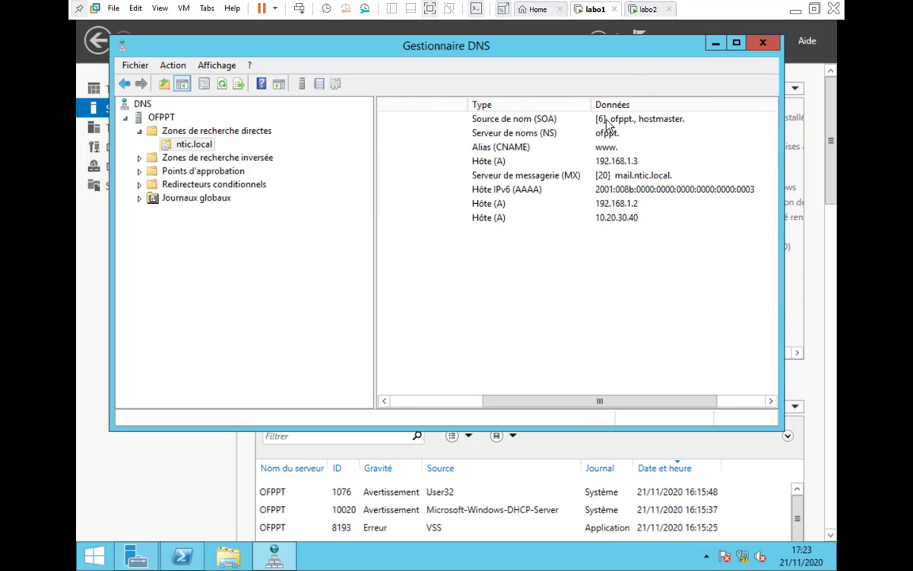
left_click(648, 9)
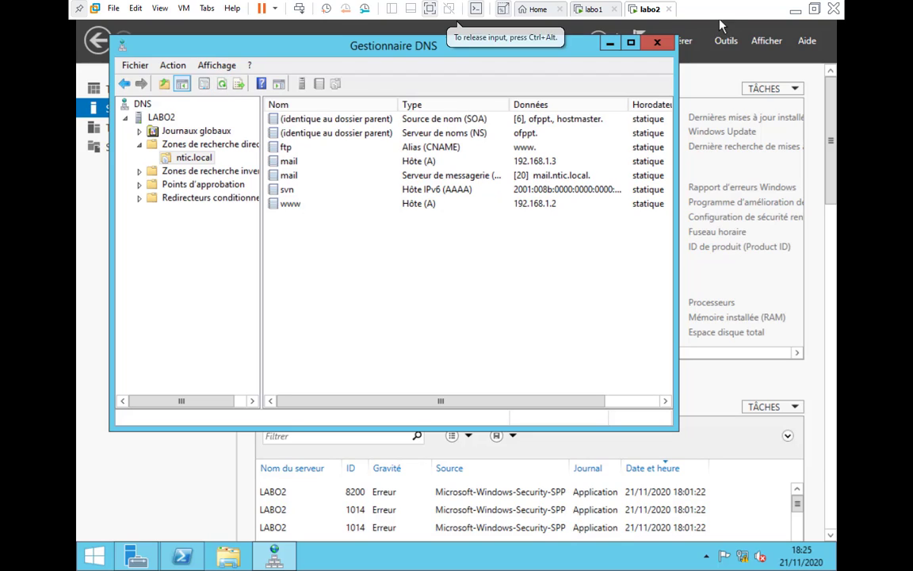
left_click(659, 44)
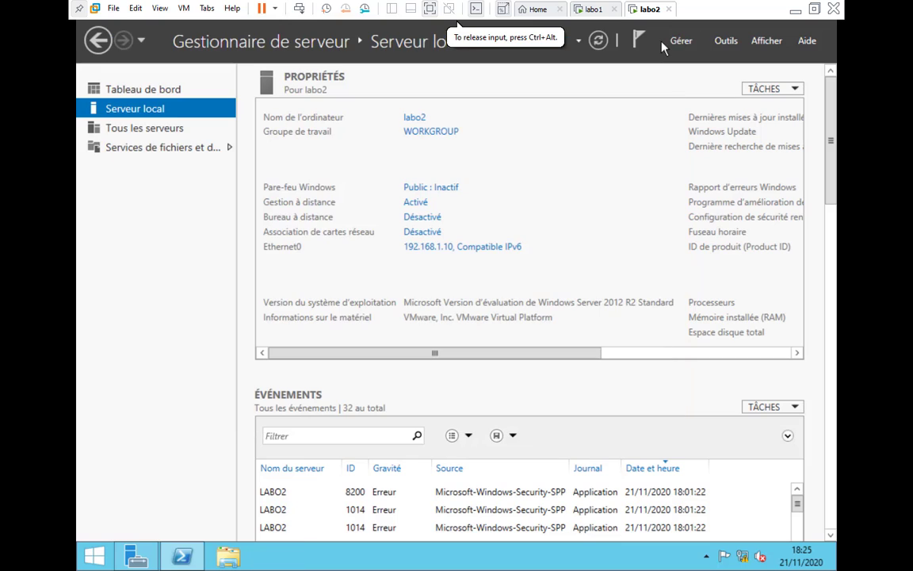
left_click(726, 41)
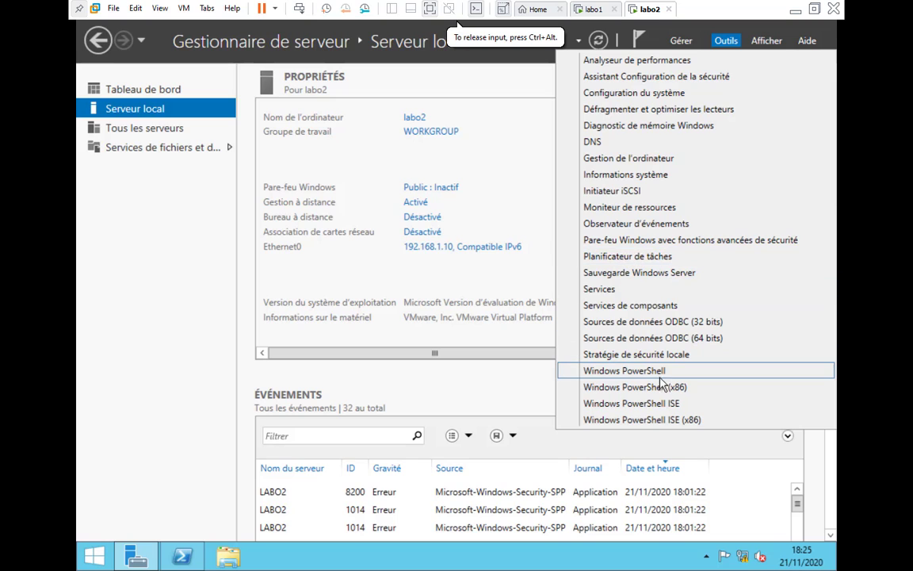
left_click(604, 142)
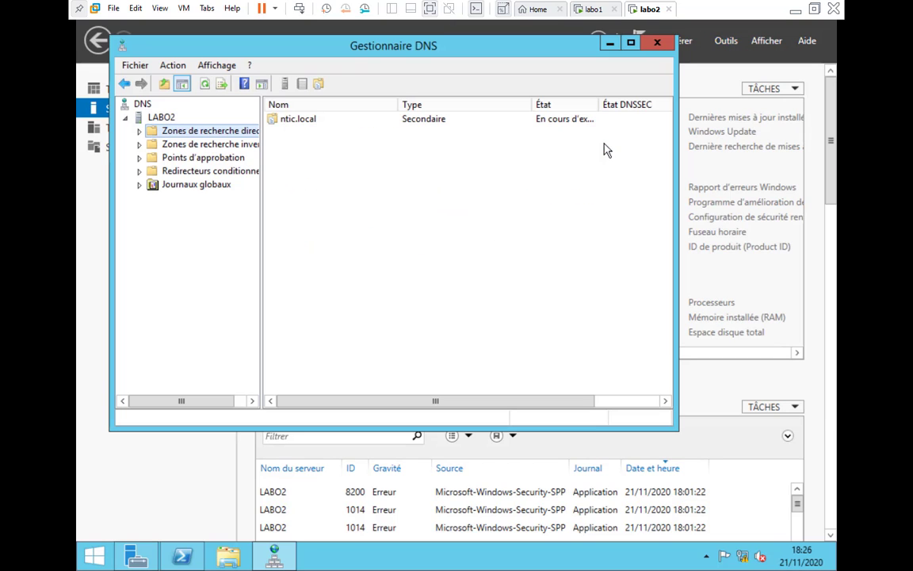
left_click(139, 131)
left_click(181, 146)
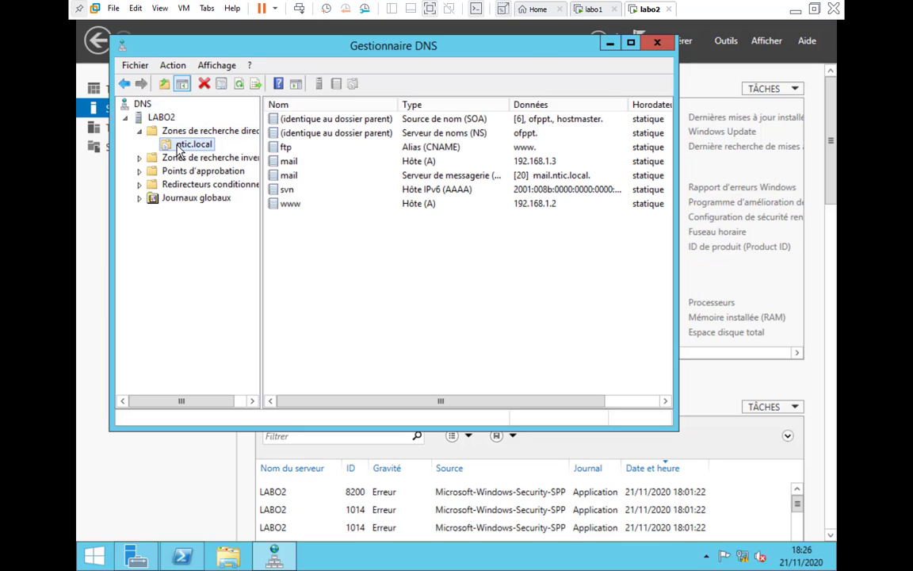
Step: Request a transfer from the master for ntic.local on labo2 and select the zone's SOA record
right_click(179, 150)
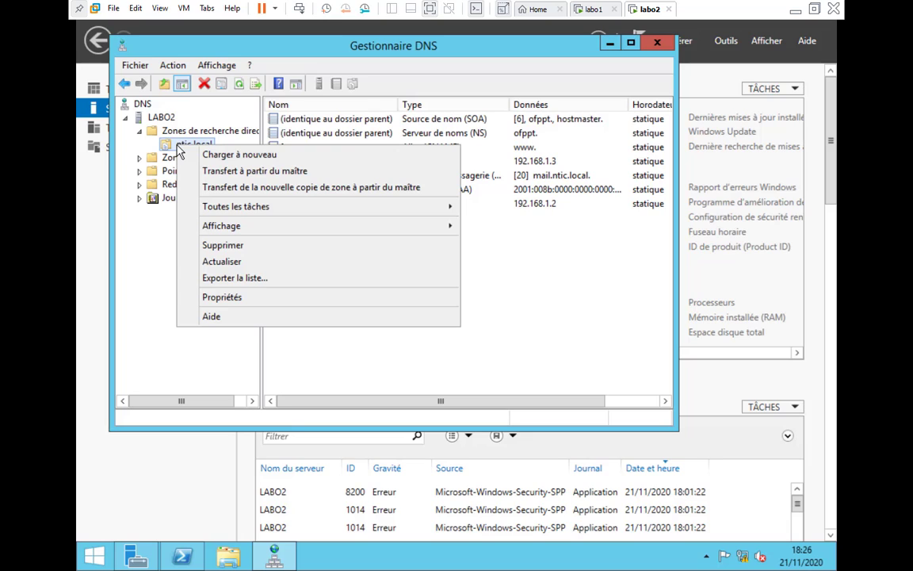
left_click(218, 172)
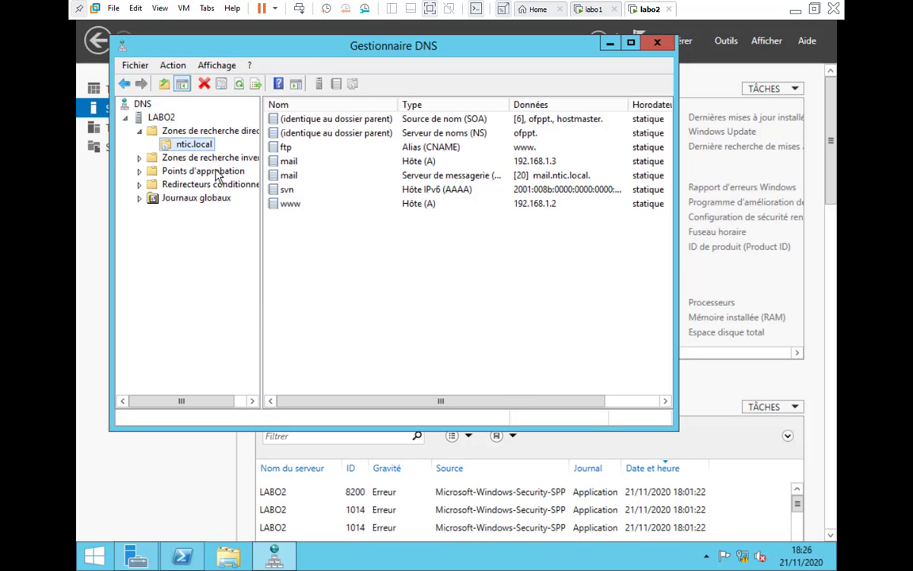
right_click(191, 150)
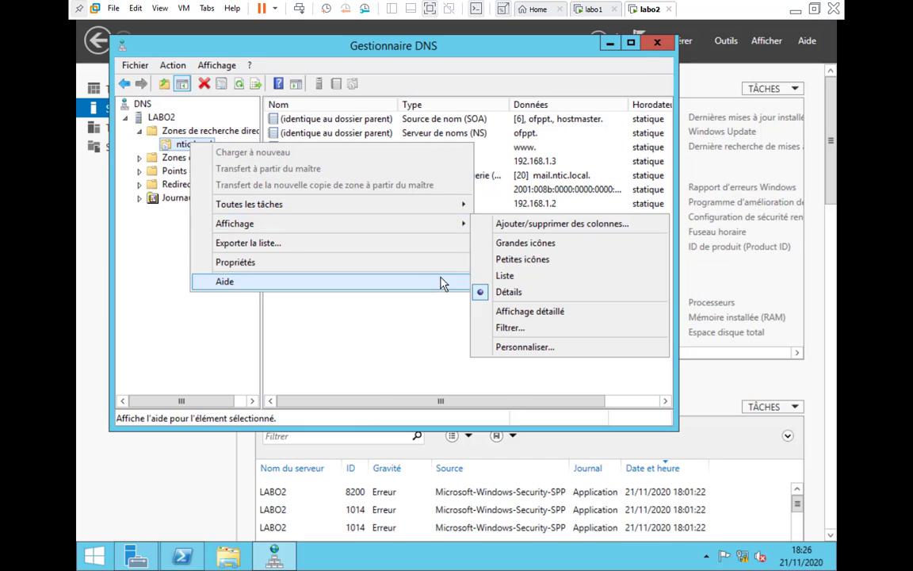
left_click(468, 117)
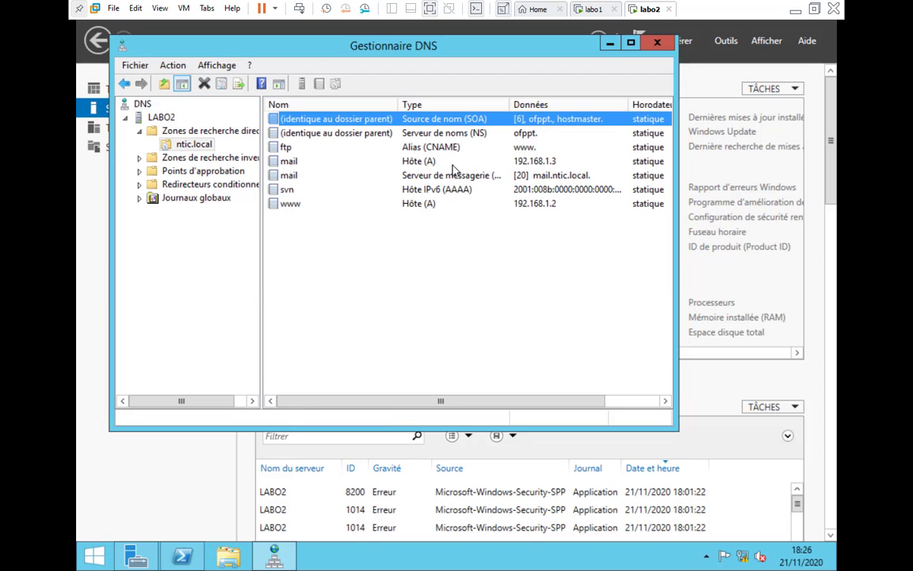
Step: Refresh the primary ntic.local zone on labo1 to check its SOA serial number and the test record
left_click(593, 9)
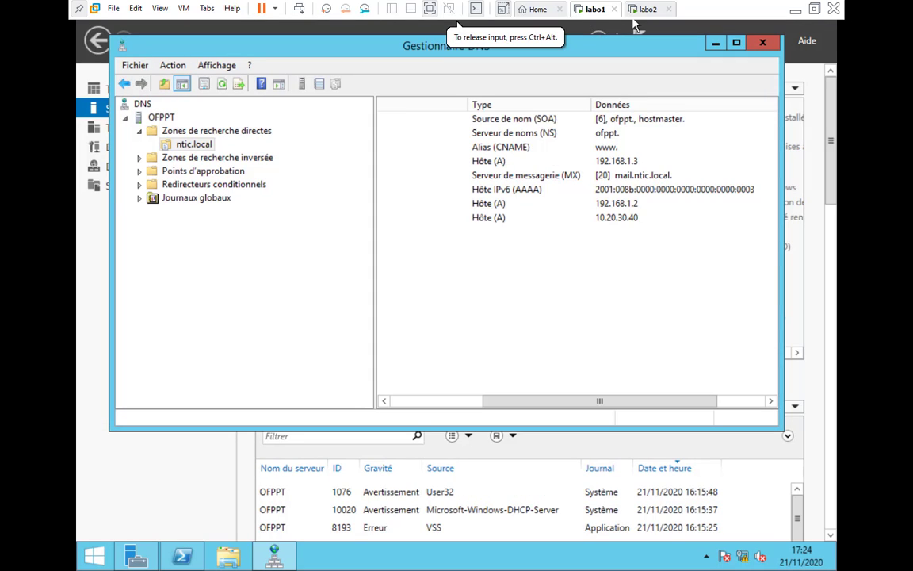
left_click(168, 141)
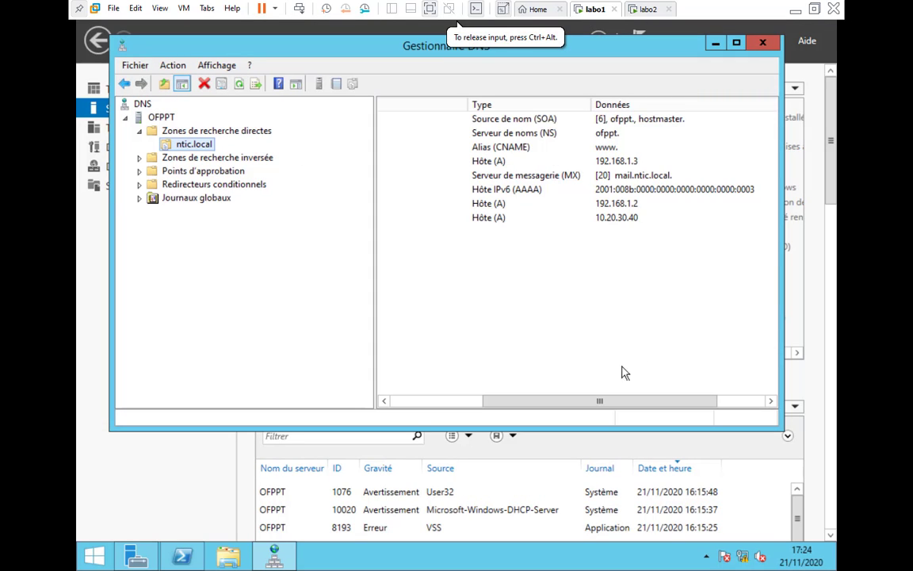
left_click_drag(577, 408, 473, 400)
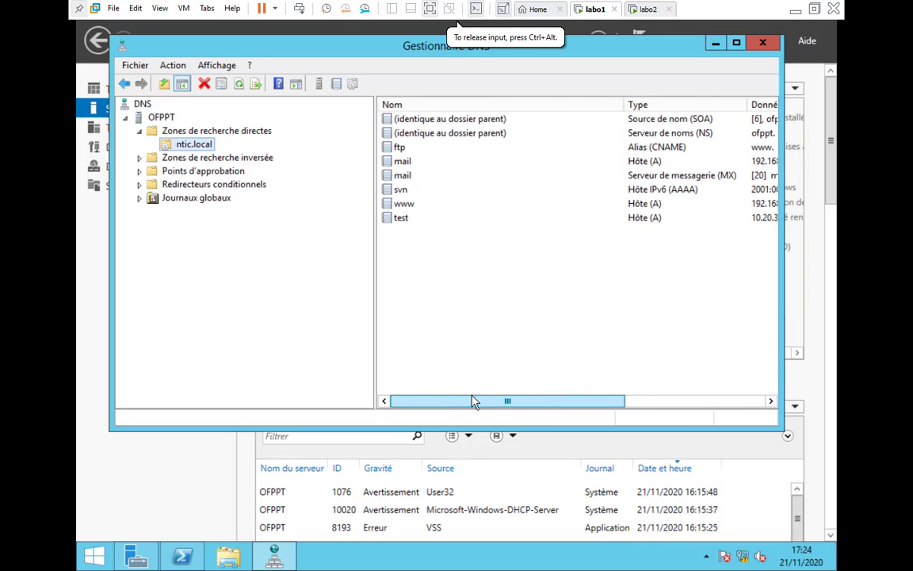
left_click(244, 82)
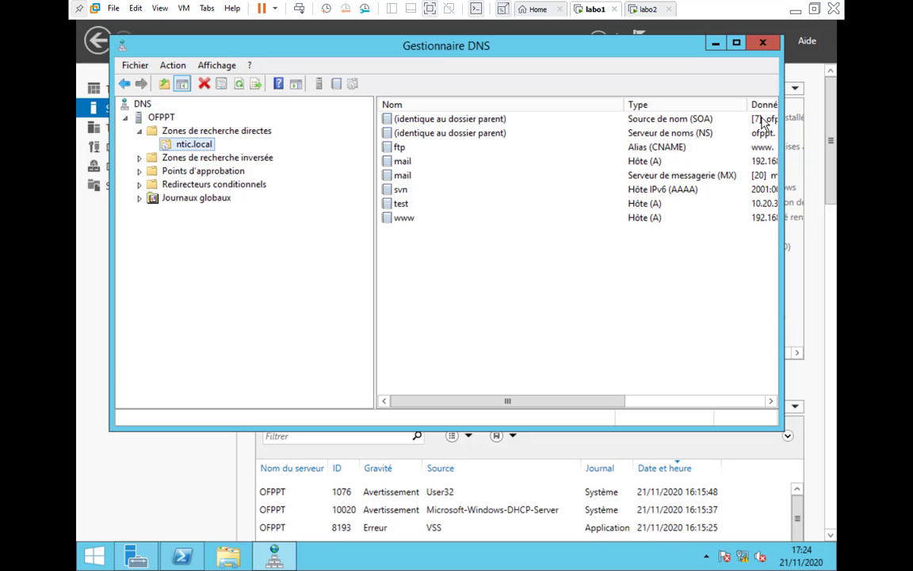
Step: Request the transfer from the master again for labo2's ntic.local zone and refresh its record list
left_click(646, 9)
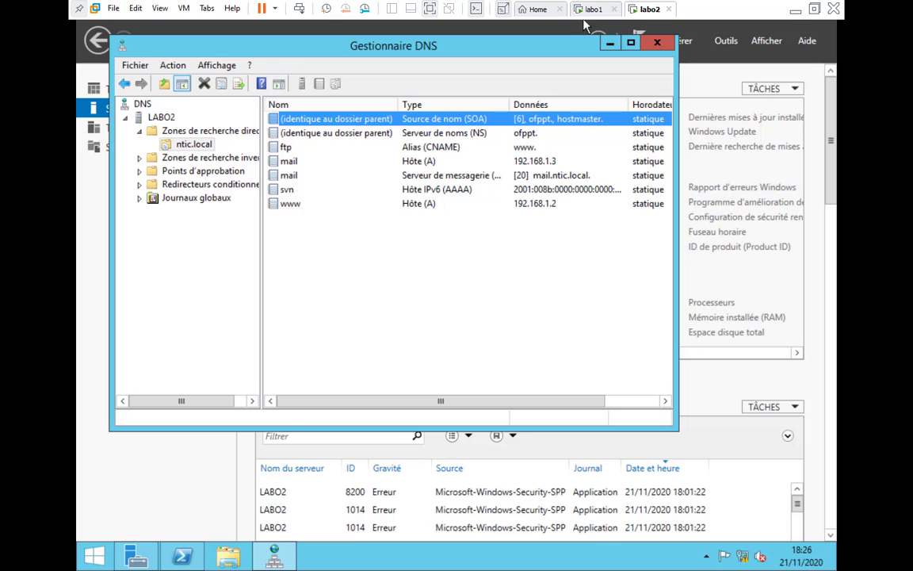
left_click(180, 146)
right_click(181, 146)
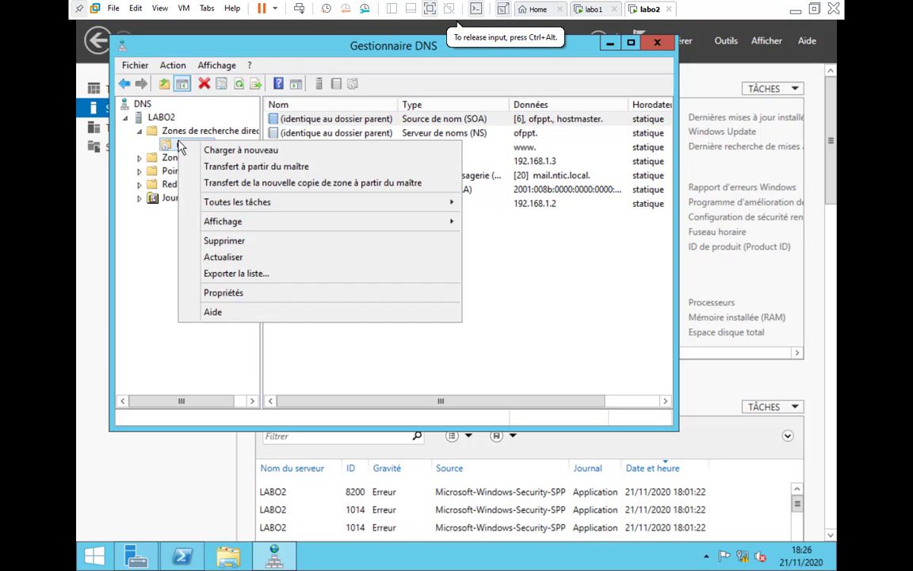
left_click(214, 170)
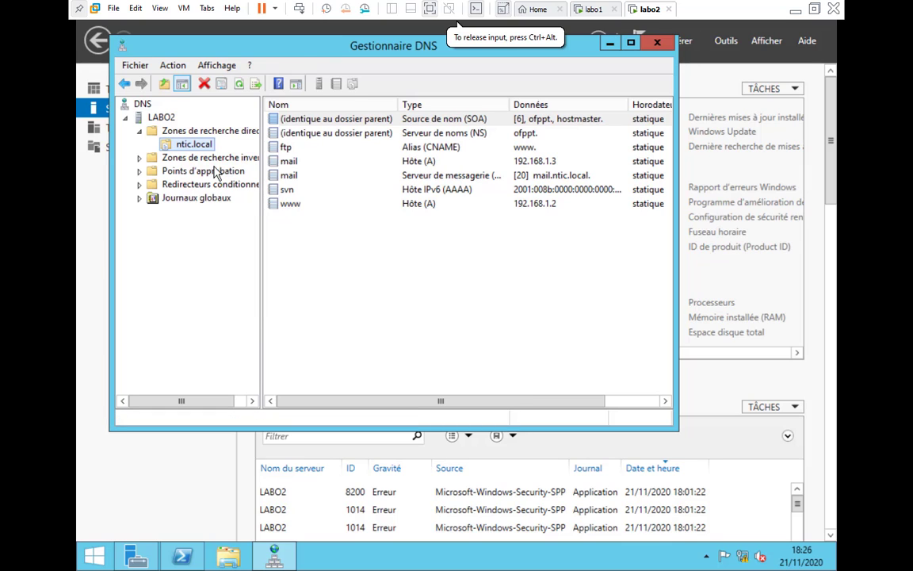
right_click(188, 143)
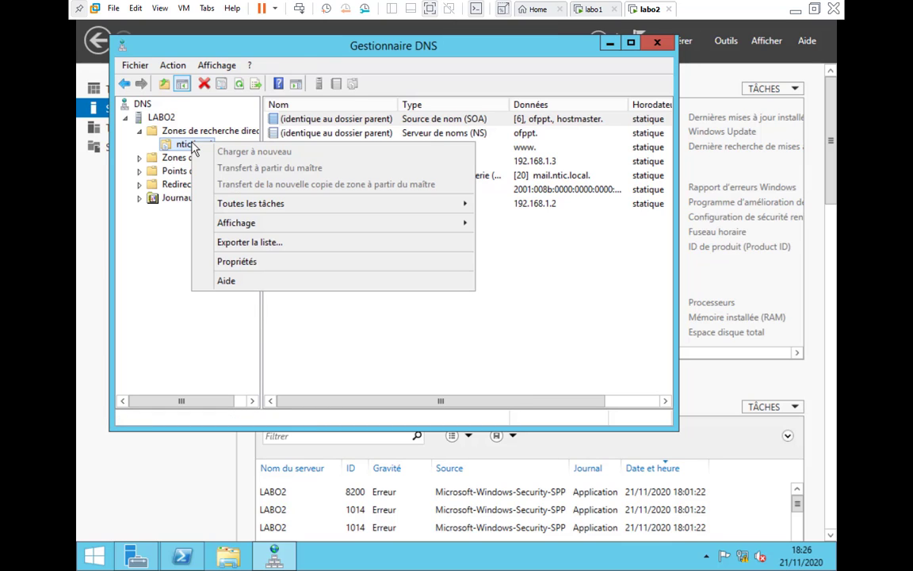
left_click(182, 168)
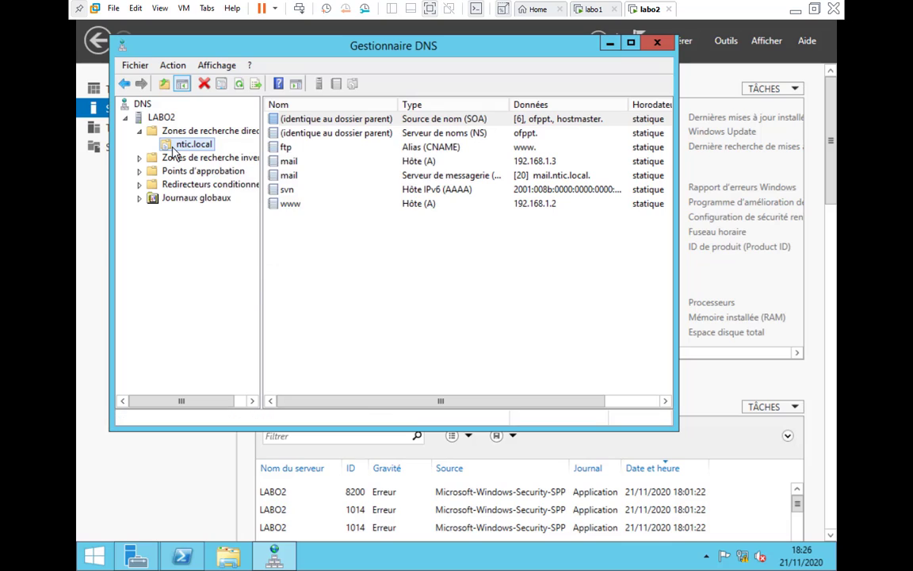
right_click(173, 151)
left_click(163, 152)
left_click(239, 85)
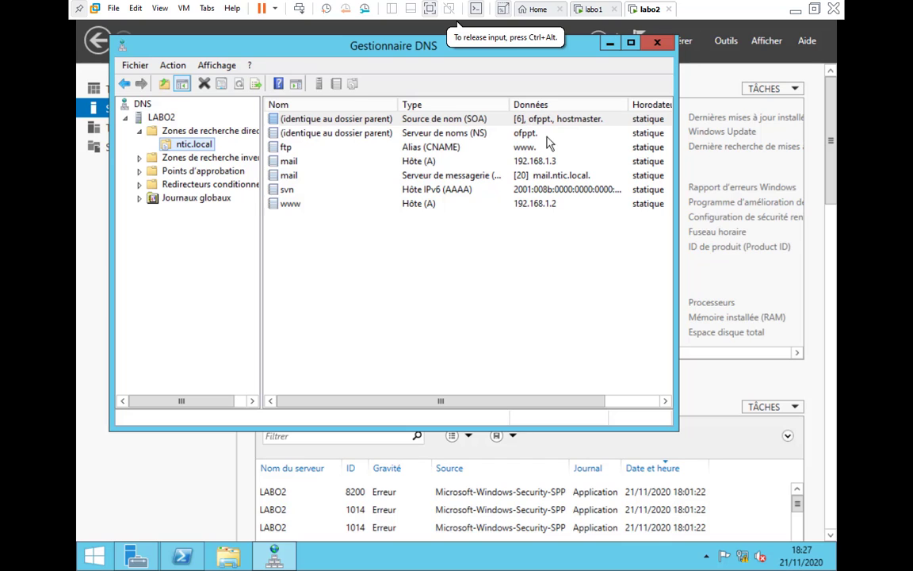
Step: Compare with labo1's ntic.local records, repeat the transfer from the master on labo2, and minimize the virtual machine window
left_click(593, 9)
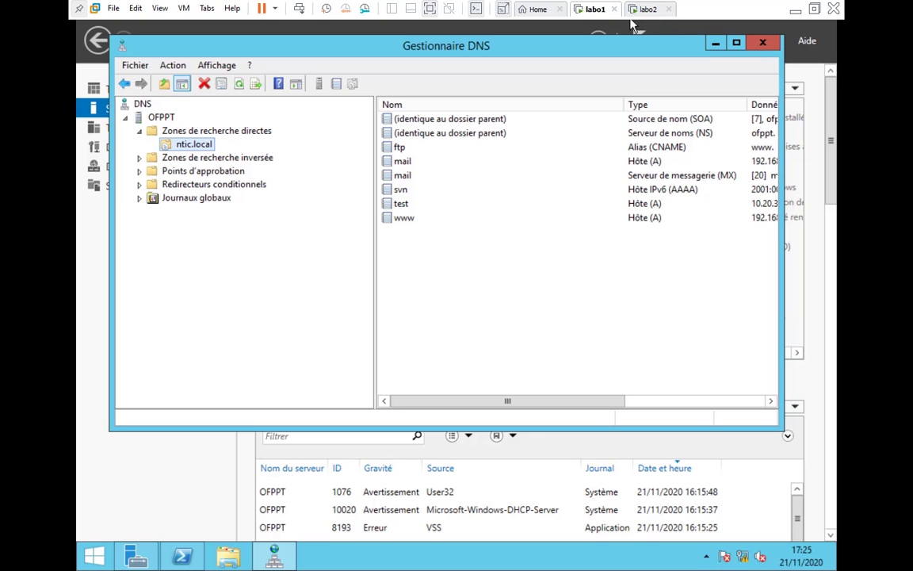
left_click(642, 10)
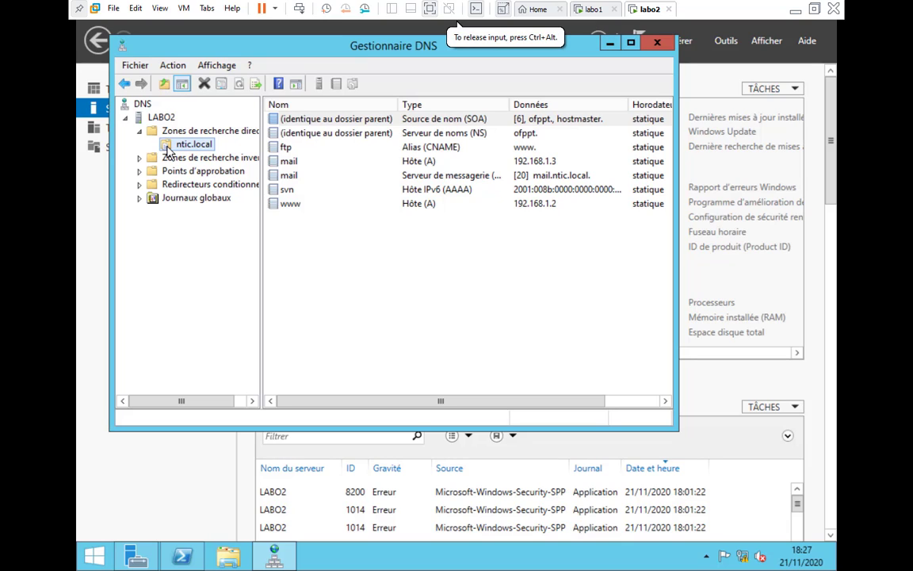
right_click(166, 149)
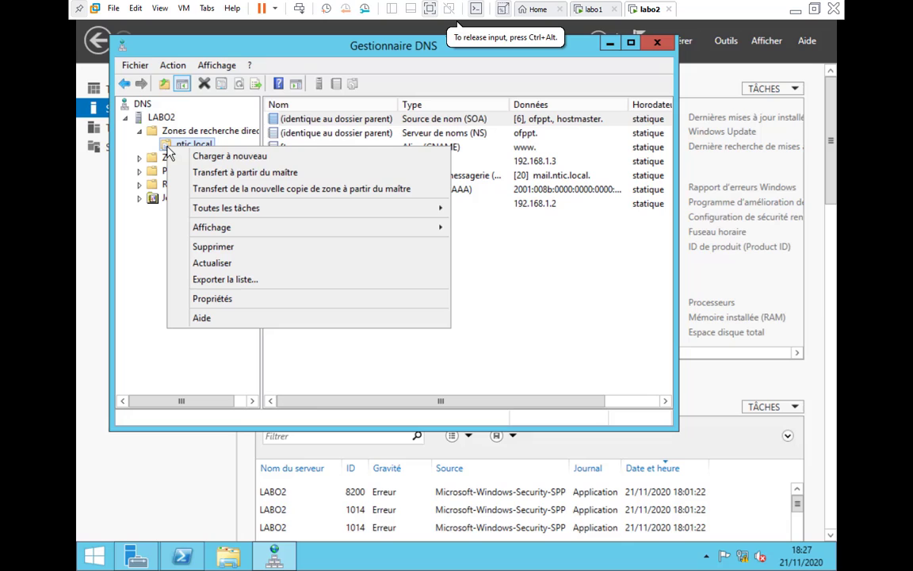
left_click(203, 172)
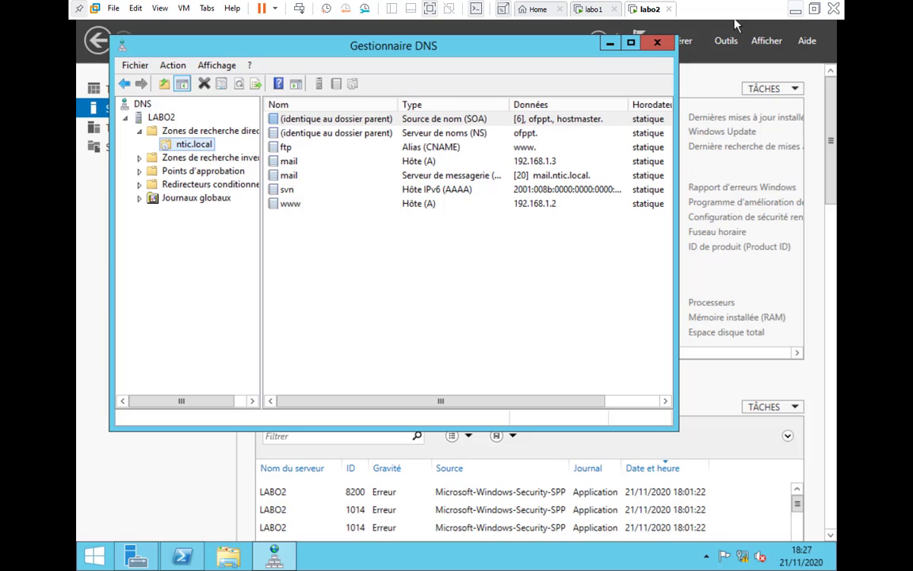
left_click(794, 8)
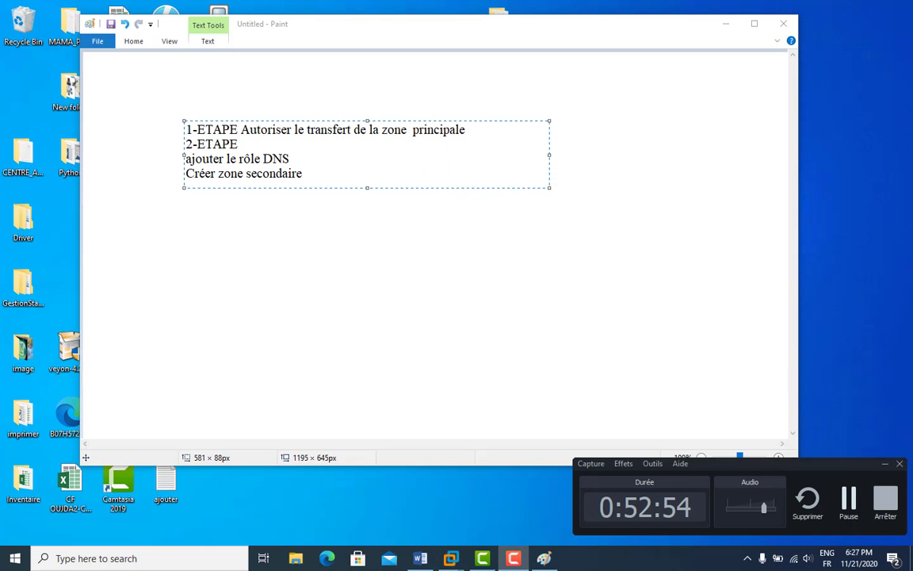
Step: Switch back to labo2 in VMware Workstation and review the reload and master transfer commands available for its ntic.local zone
left_click(450, 558)
left_click(583, 423)
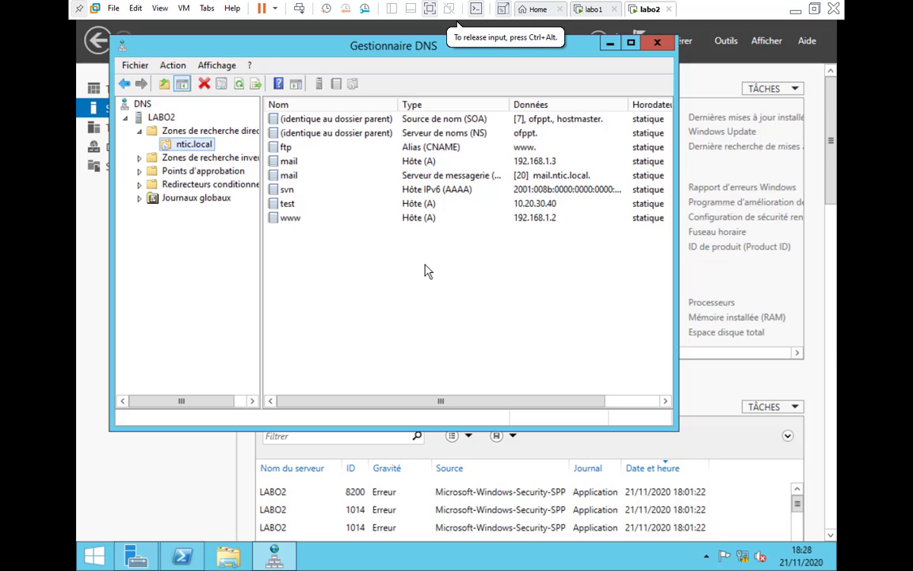
right_click(173, 150)
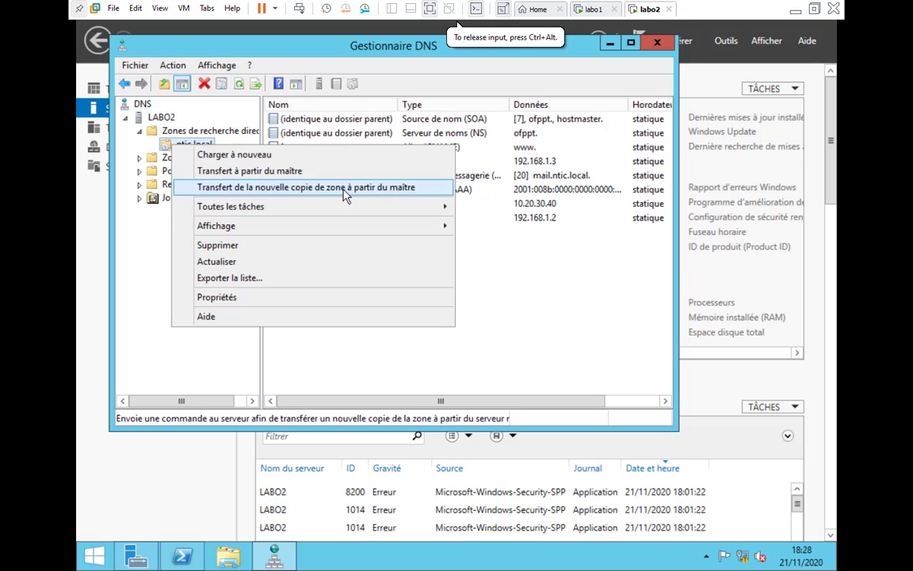
left_click(512, 286)
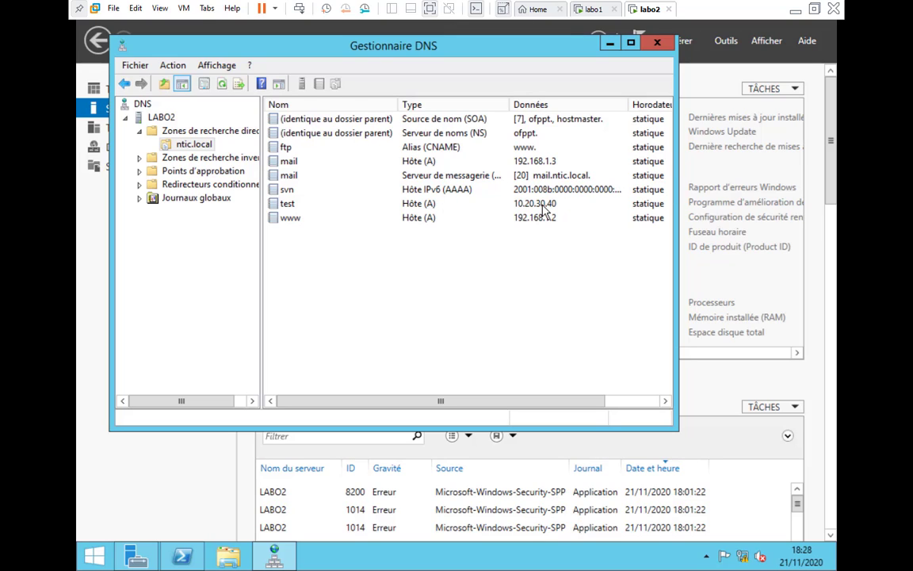
right_click(197, 148)
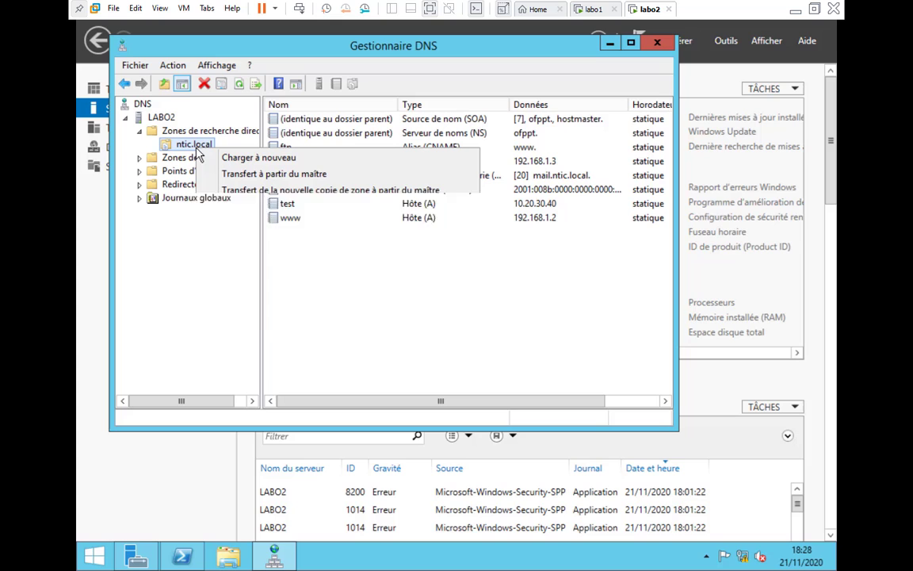
left_click(565, 336)
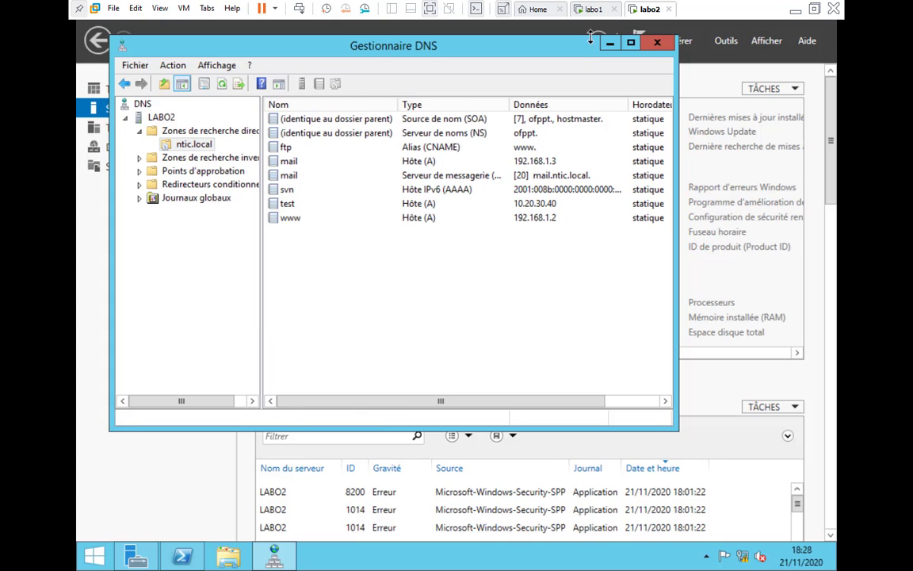
Step: Expand the reverse lookup zones on labo1, compare with labo2's DNS console, and minimize the virtual machine window
left_click(594, 12)
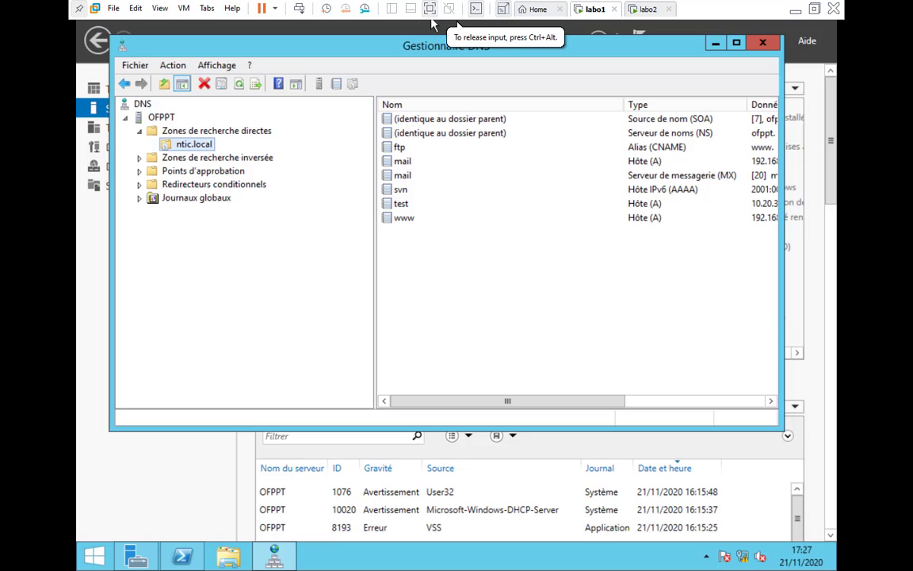
left_click(138, 157)
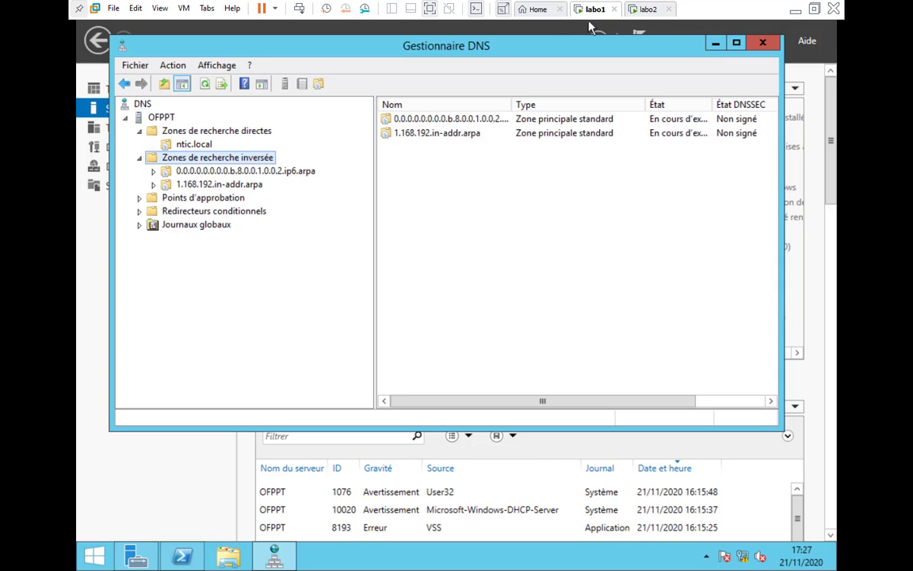
key("ctrl+Tab")
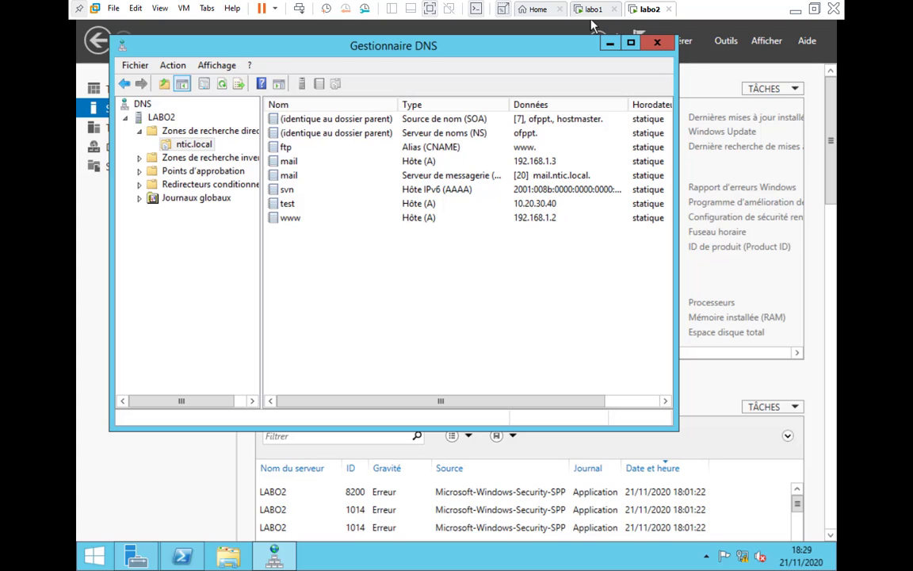
left_click(594, 9)
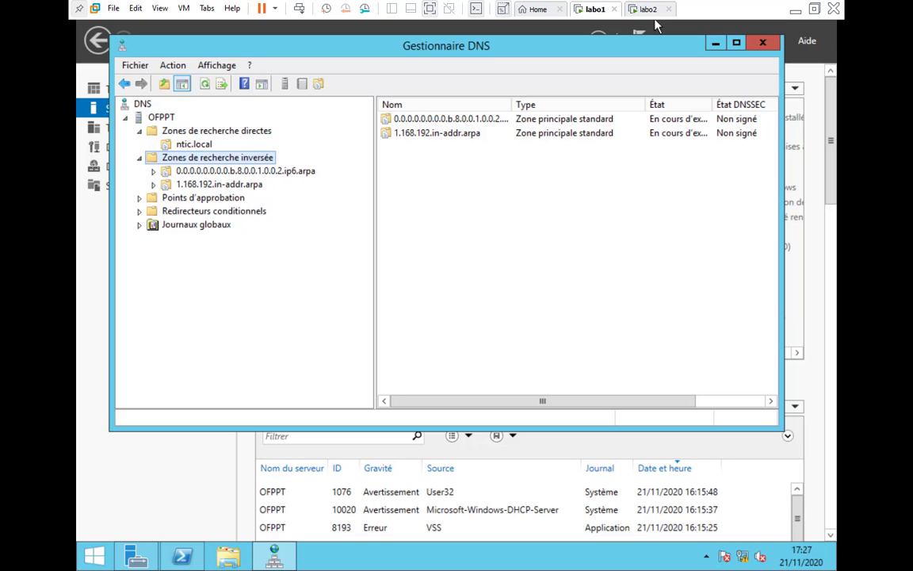
left_click(794, 9)
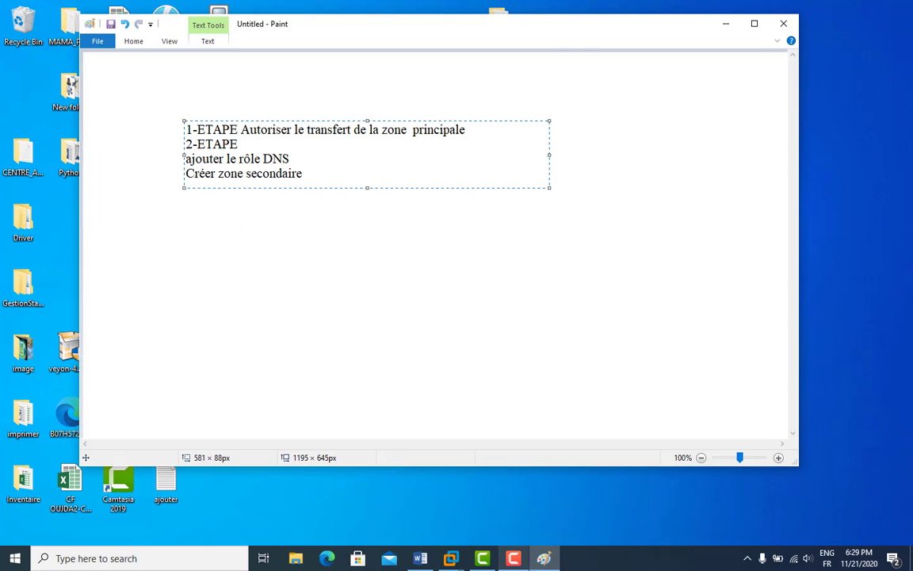